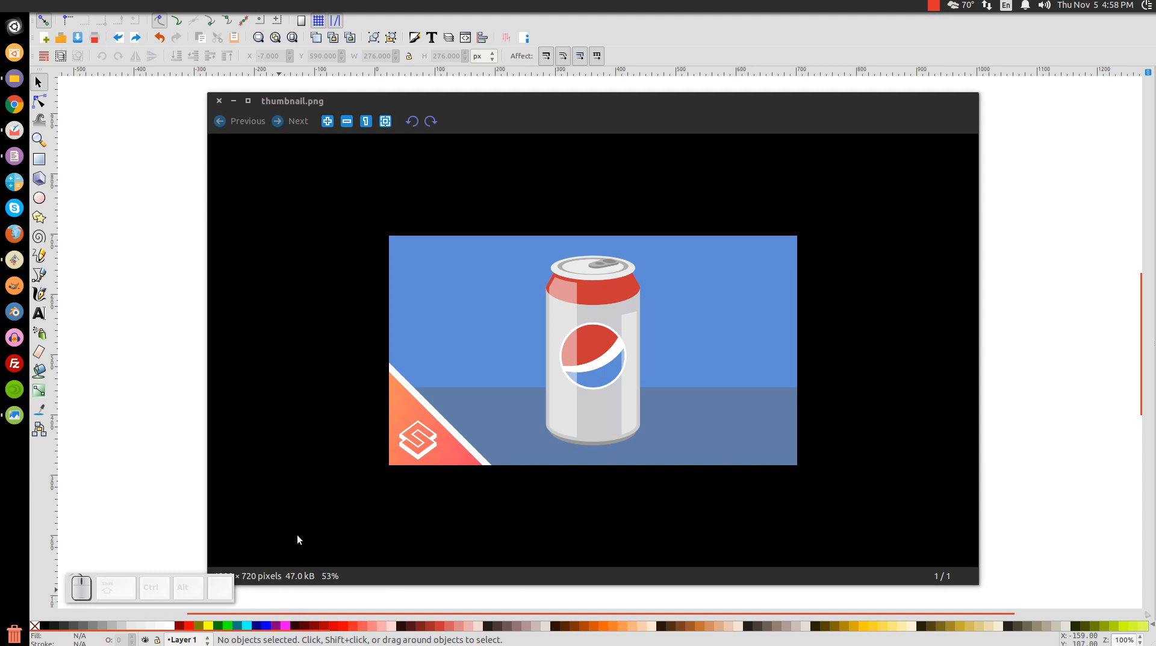
Step: Close the reference image and open the Align and Distribute and the Fill and Stroke dialogs
click(218, 101)
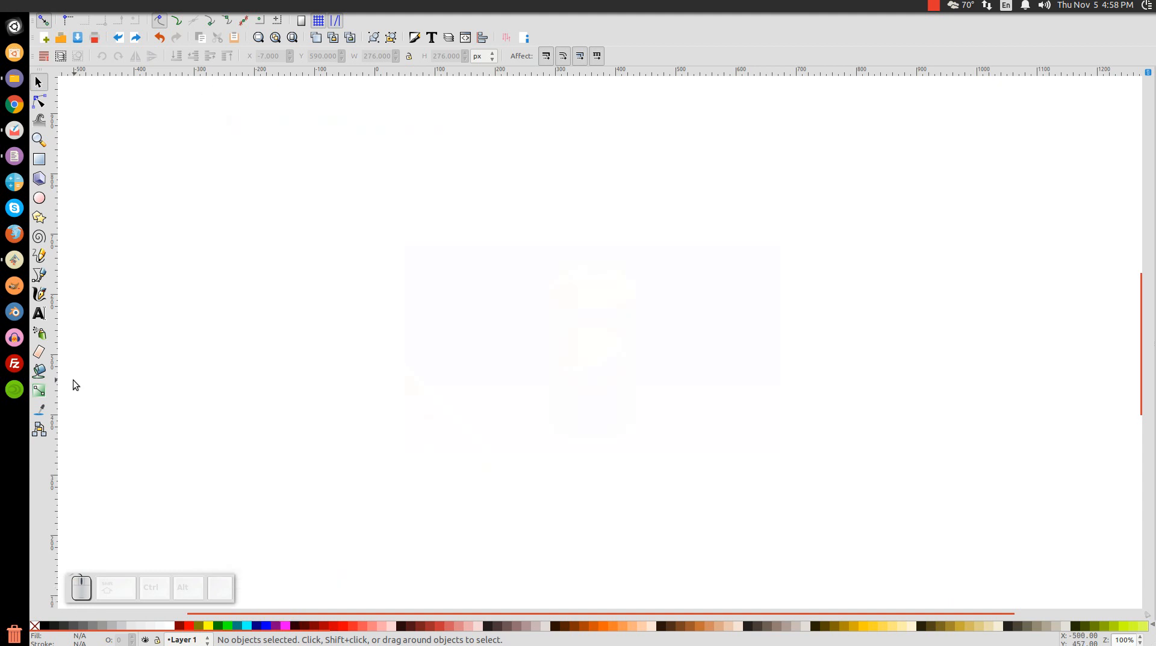
click(482, 39)
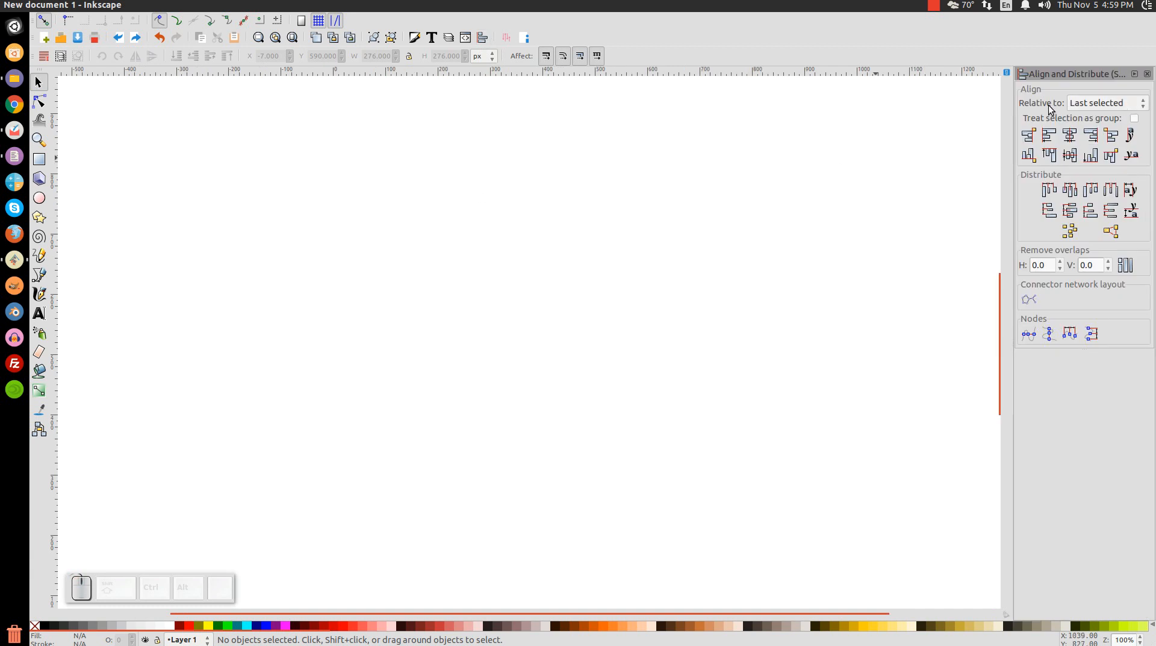
click(414, 38)
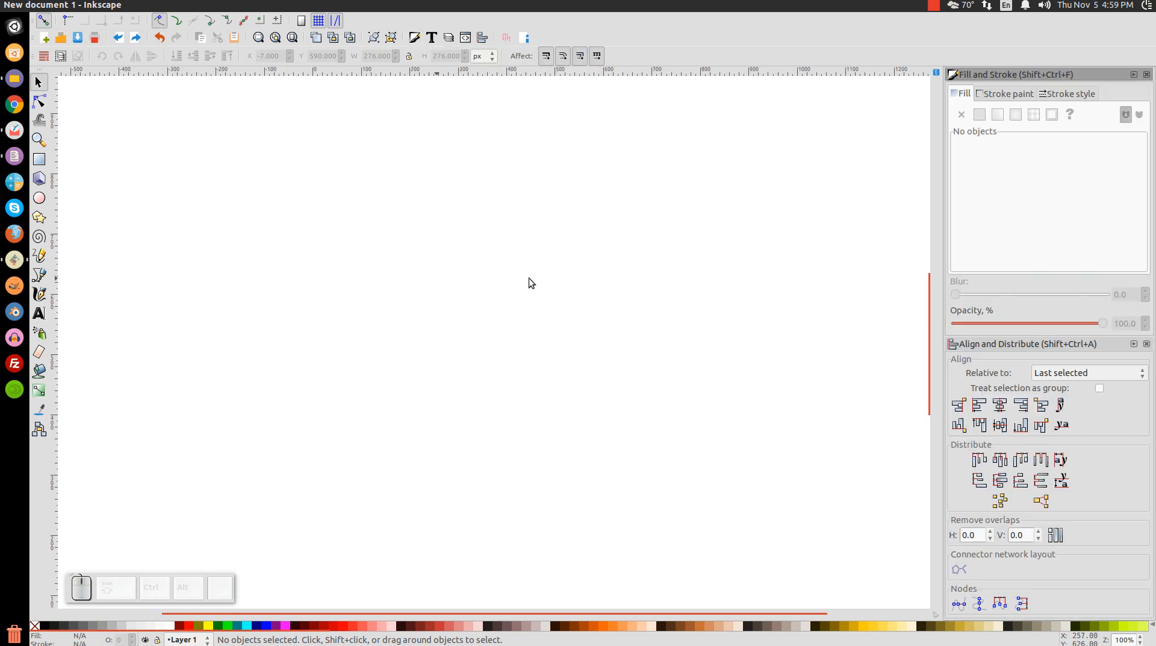
Step: Draw a flat horizontal ellipse about 380 by 111 px and fill it black at 58.8% opacity
click(44, 196)
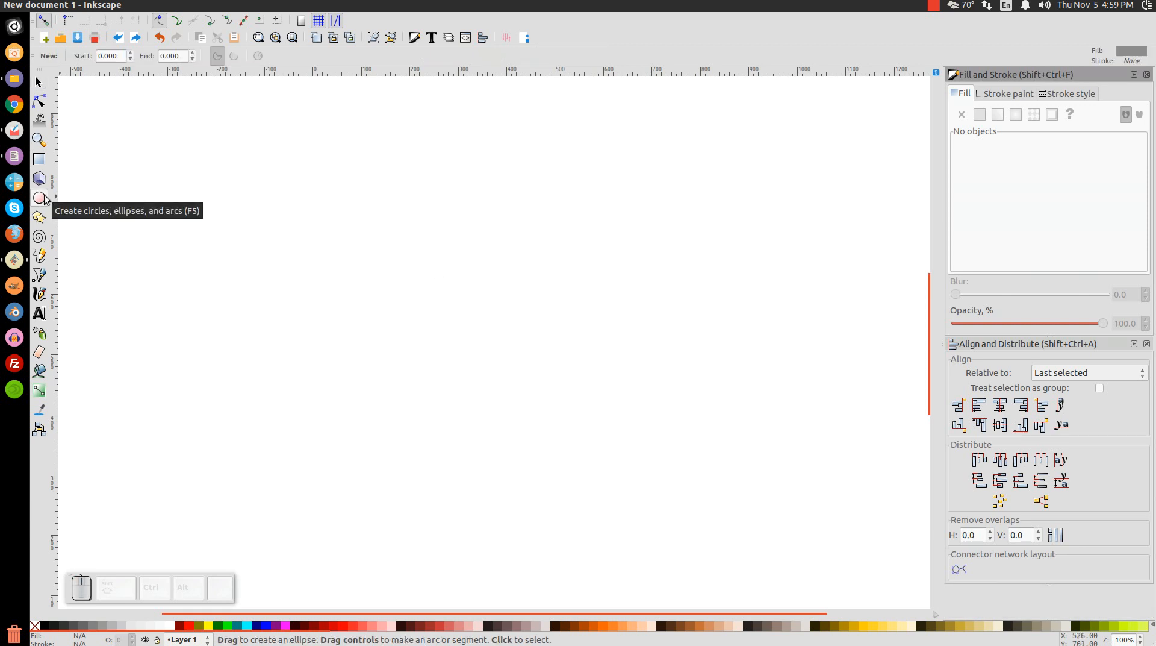
drag(372, 344, 602, 412)
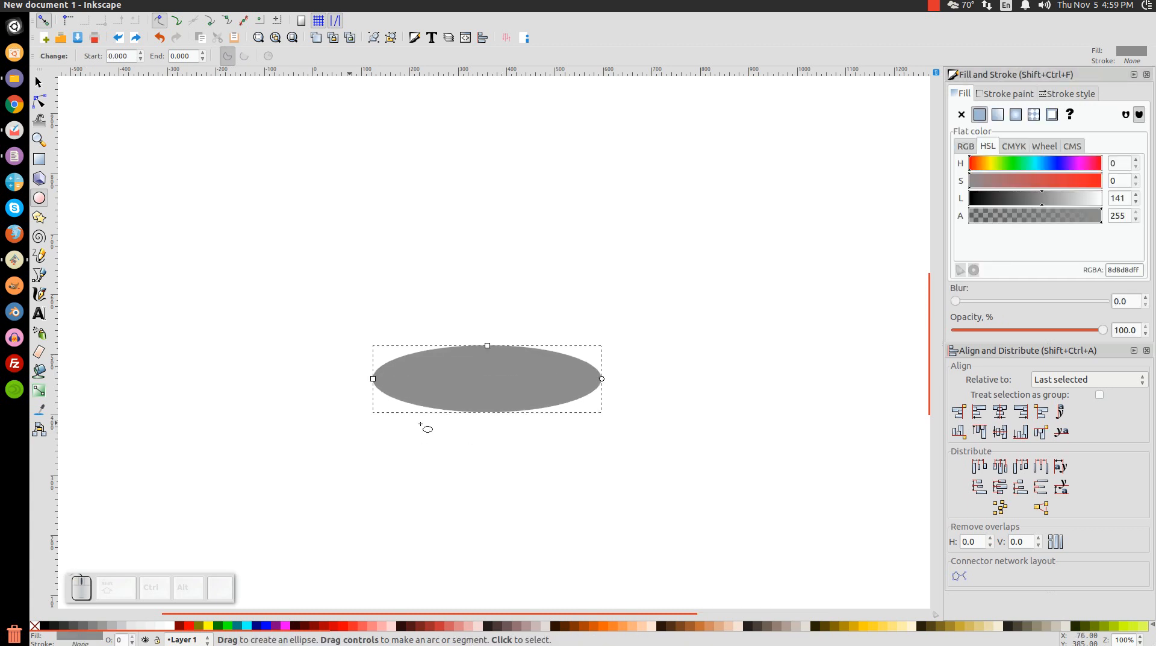
click(48, 626)
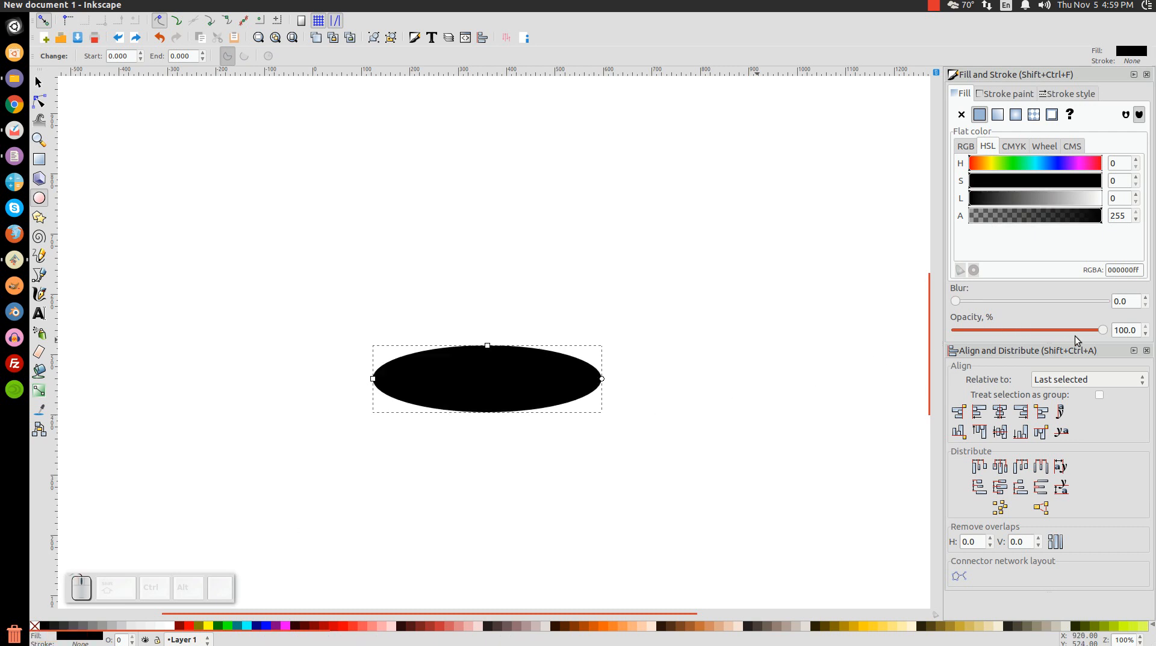
drag(1104, 333, 1042, 330)
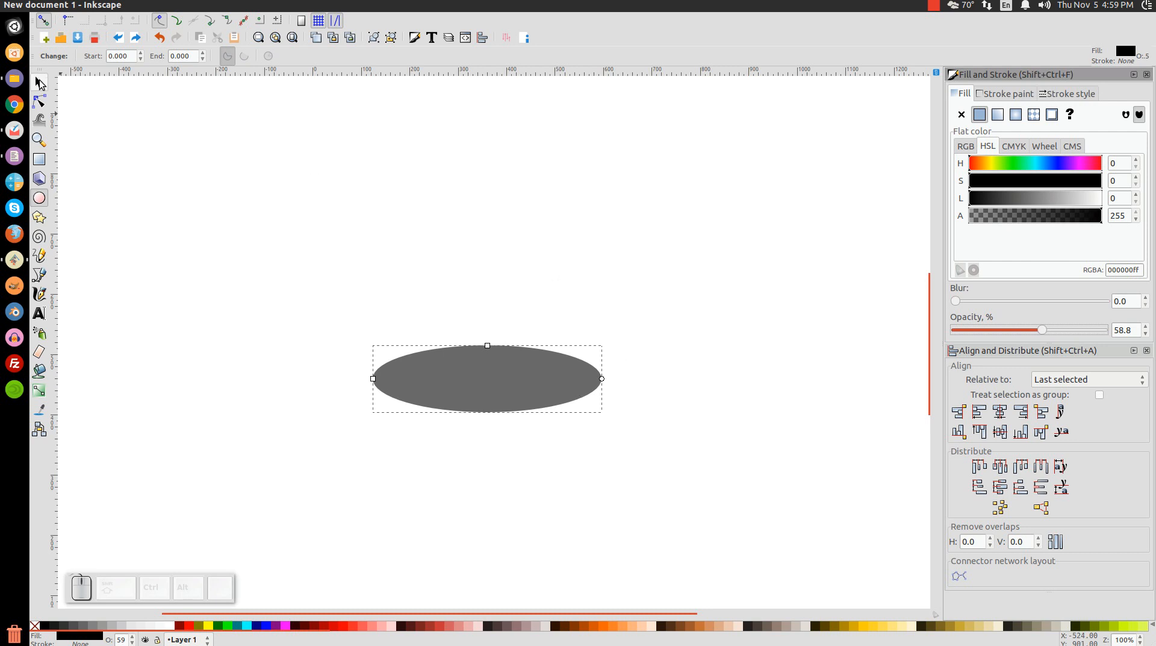
Step: Move the ellipse to the lower part of the canvas and place a duplicate vertically above it at Y 710 px
click(38, 81)
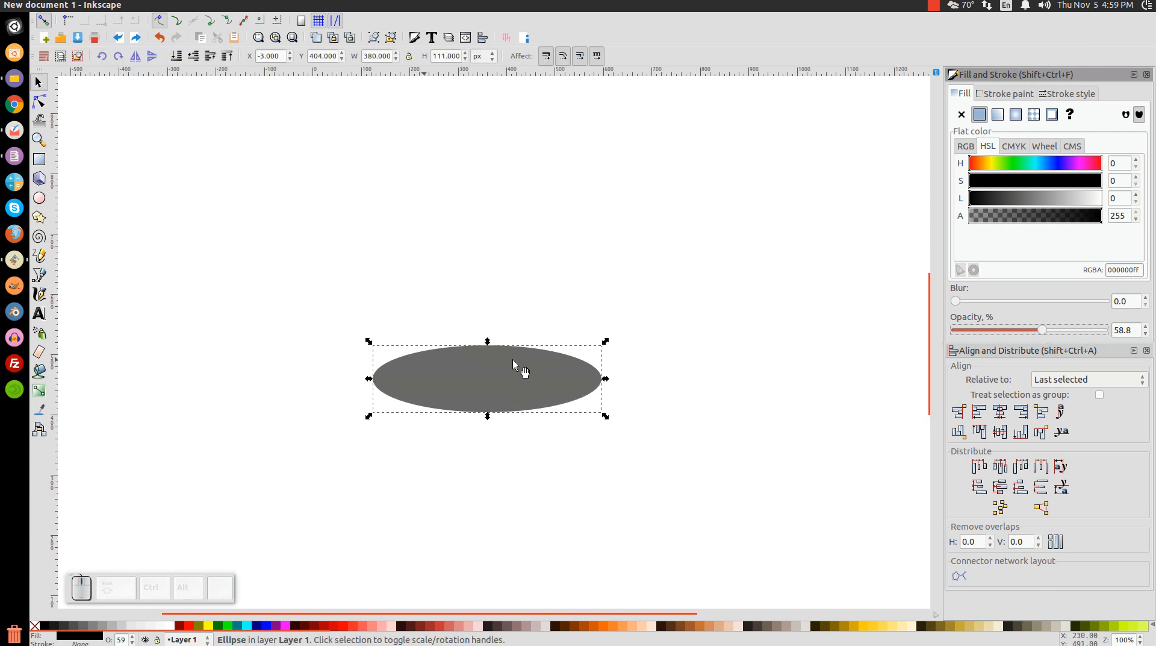
drag(510, 371, 523, 459)
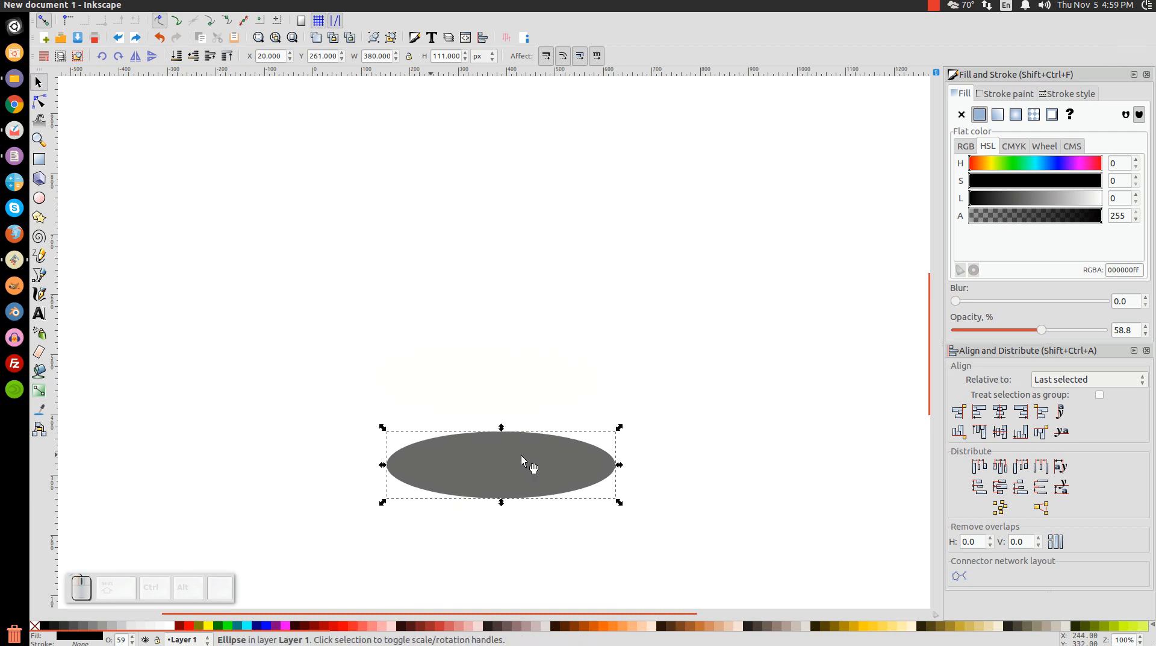
right_click(522, 455)
click(594, 317)
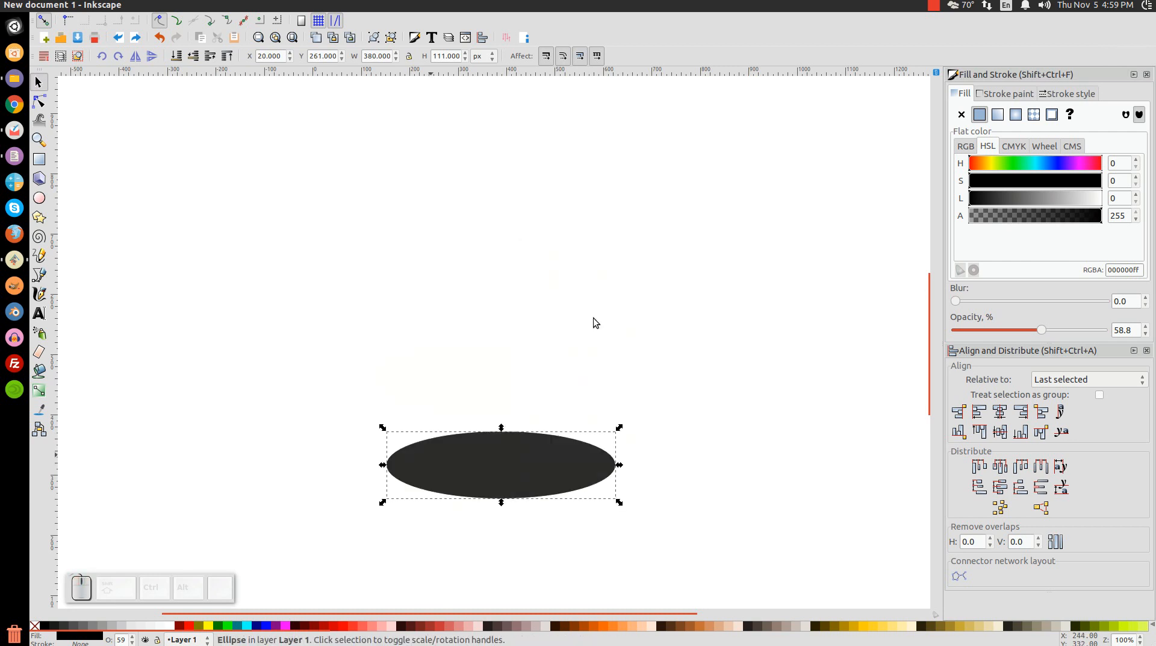
key(ctrl)
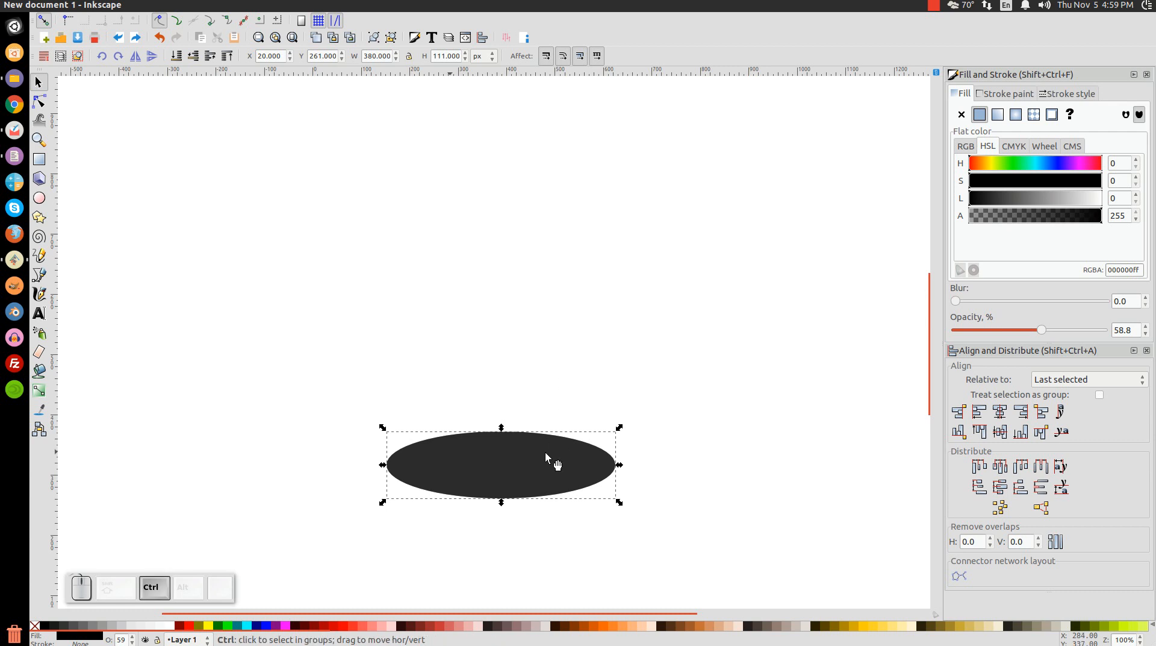
drag(536, 472, 553, 203)
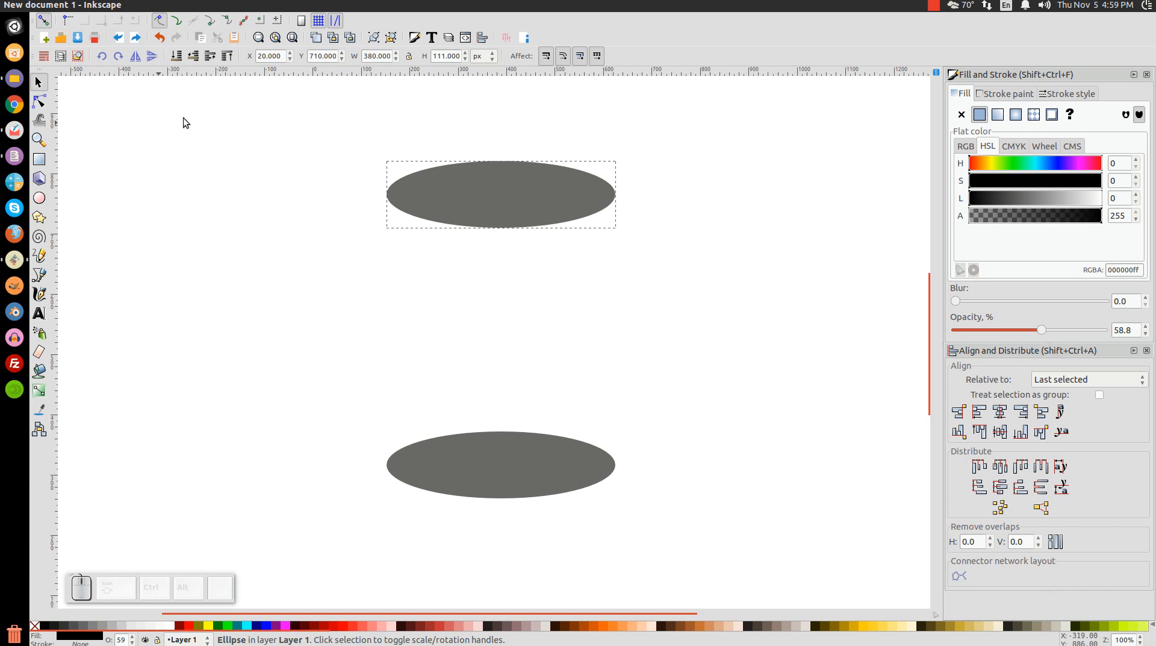
Step: Enable snapping to paths and start a Bezier path with a horizontal line from the lower ellipse's left extreme to its right extreme
click(177, 21)
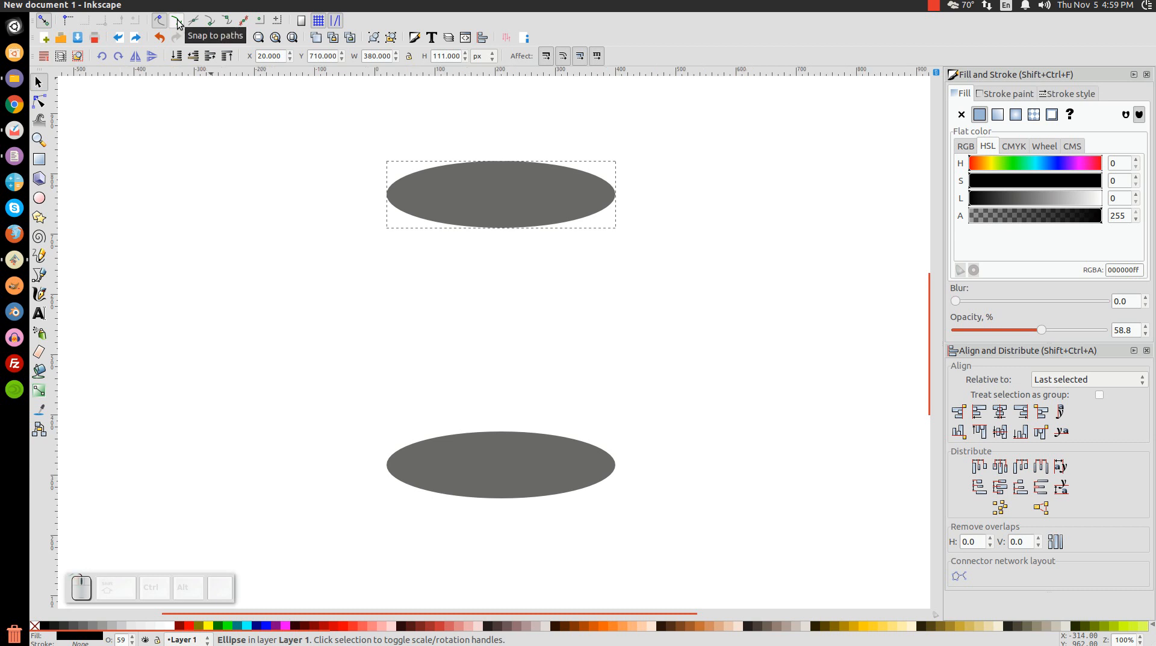
click(40, 274)
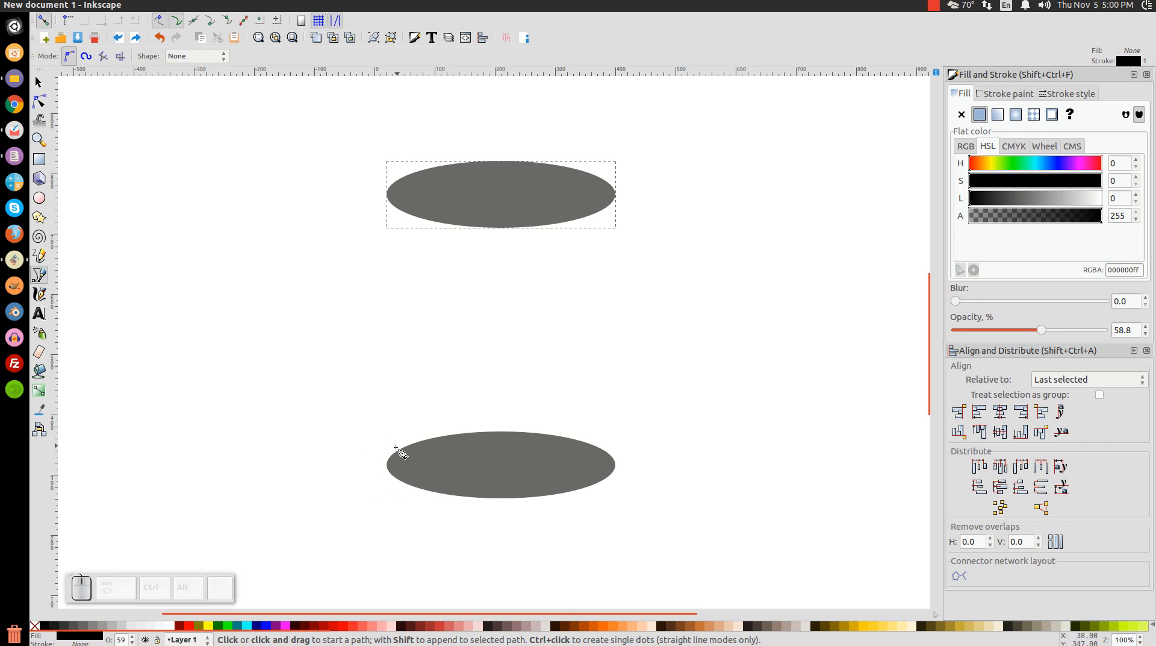
key(ctrl)
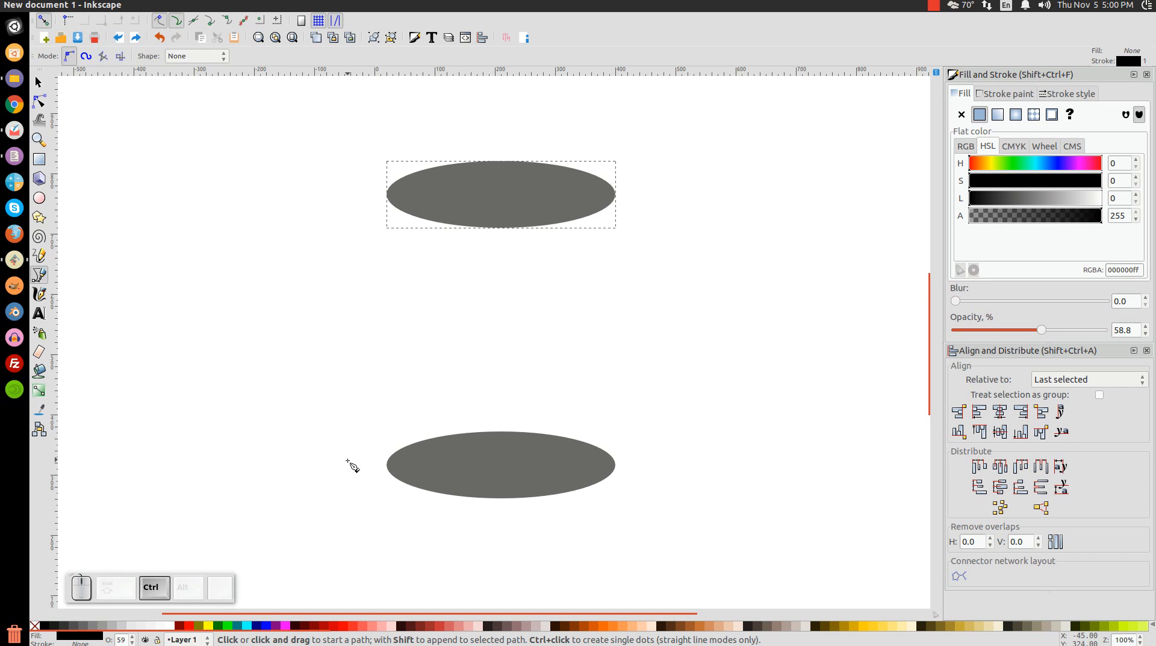
scroll(348, 460, up, 1)
scroll(347, 460, up, 1)
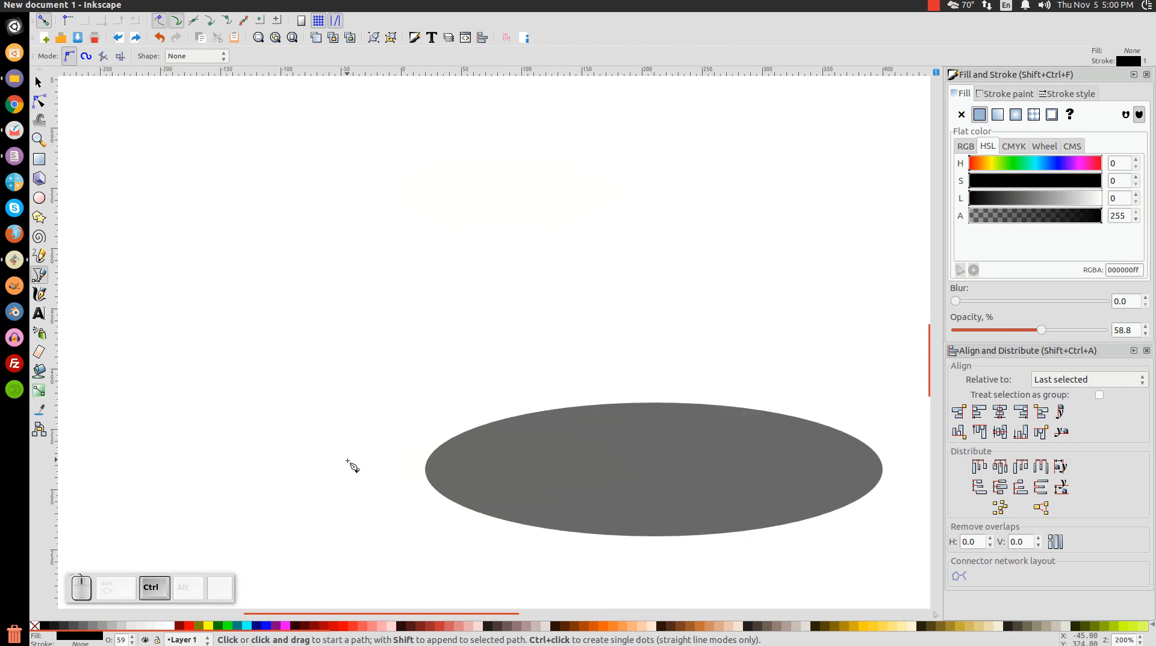
scroll(352, 465, up, 1)
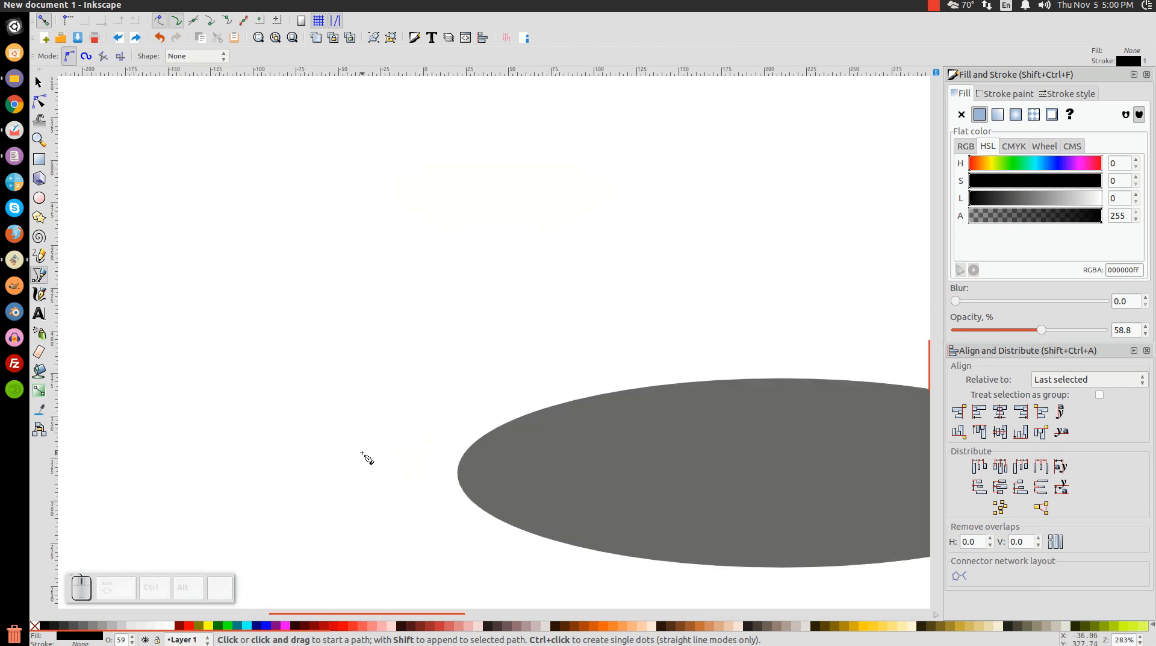
click(459, 472)
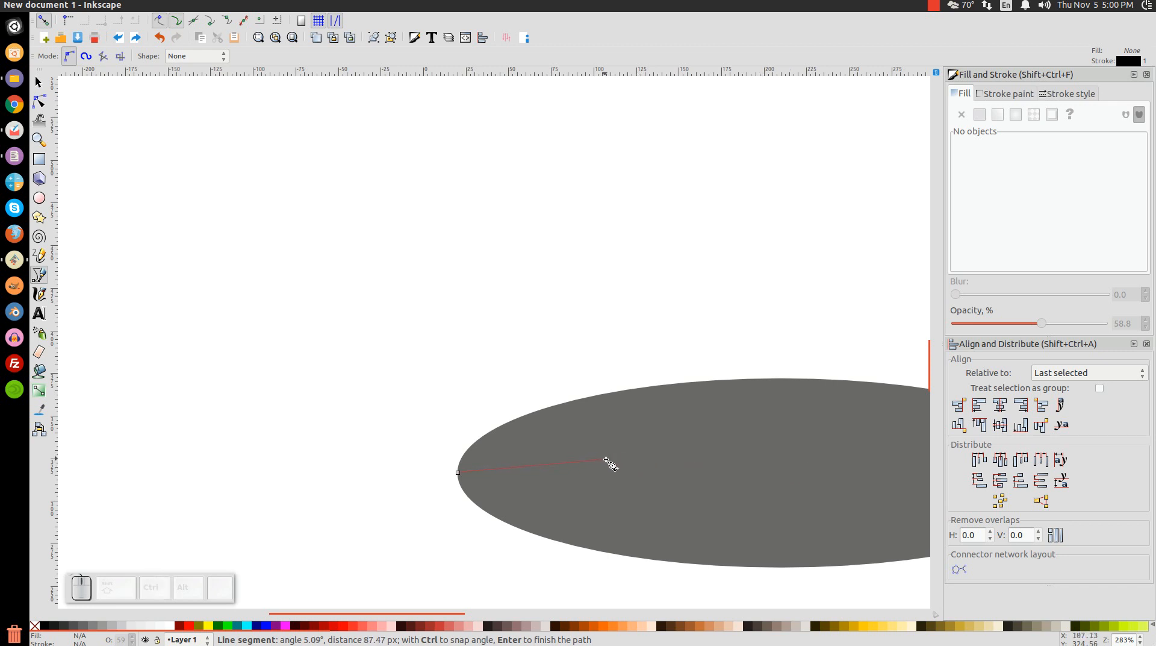
scroll(681, 461, right, 1)
drag(678, 457, 413, 444)
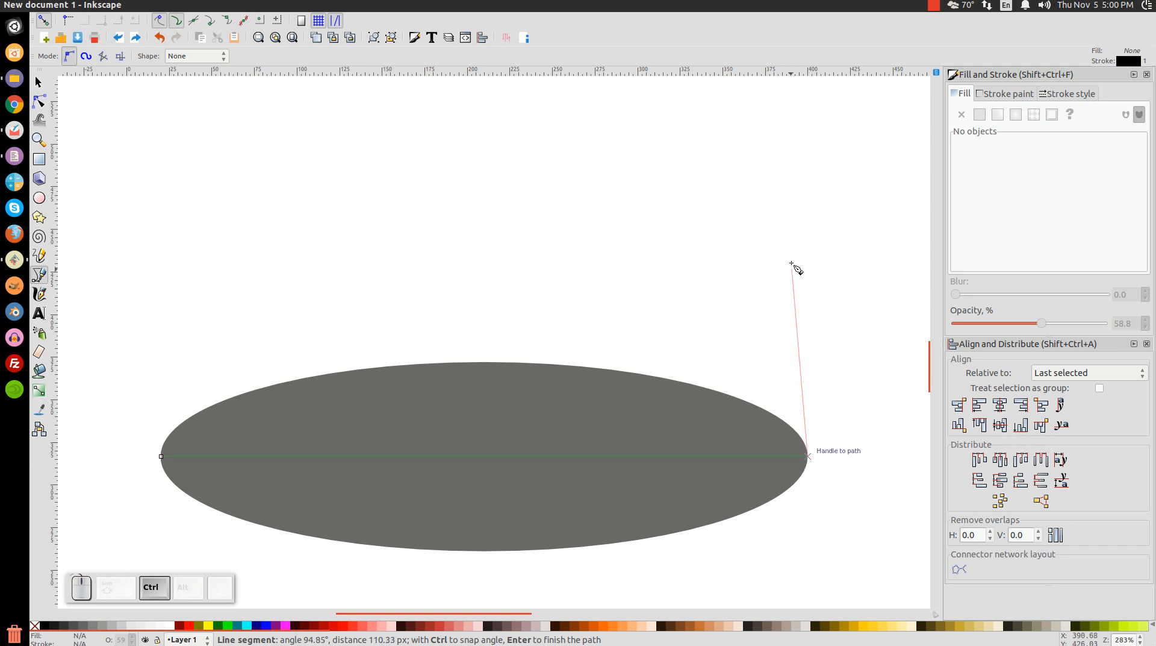
Step: Continue the path vertically to the upper ellipse's right extreme, across to its left extreme, and close it at the starting node
scroll(792, 169, down, 15)
scroll(776, 155, up, 10)
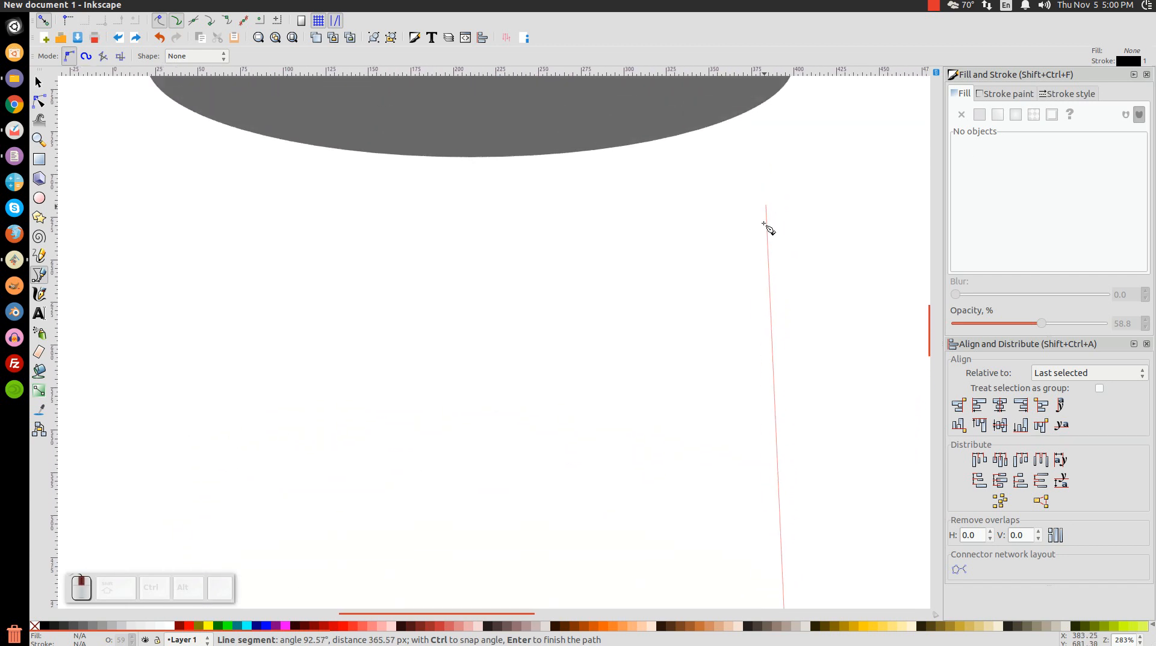
key(ctrl)
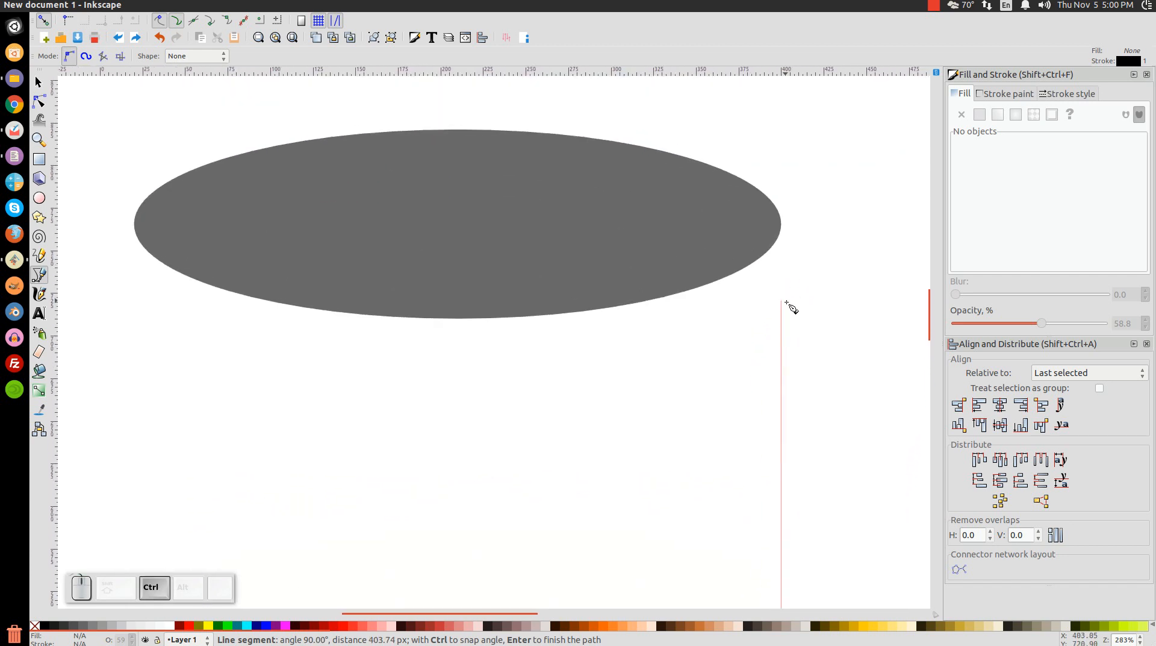
click(783, 225)
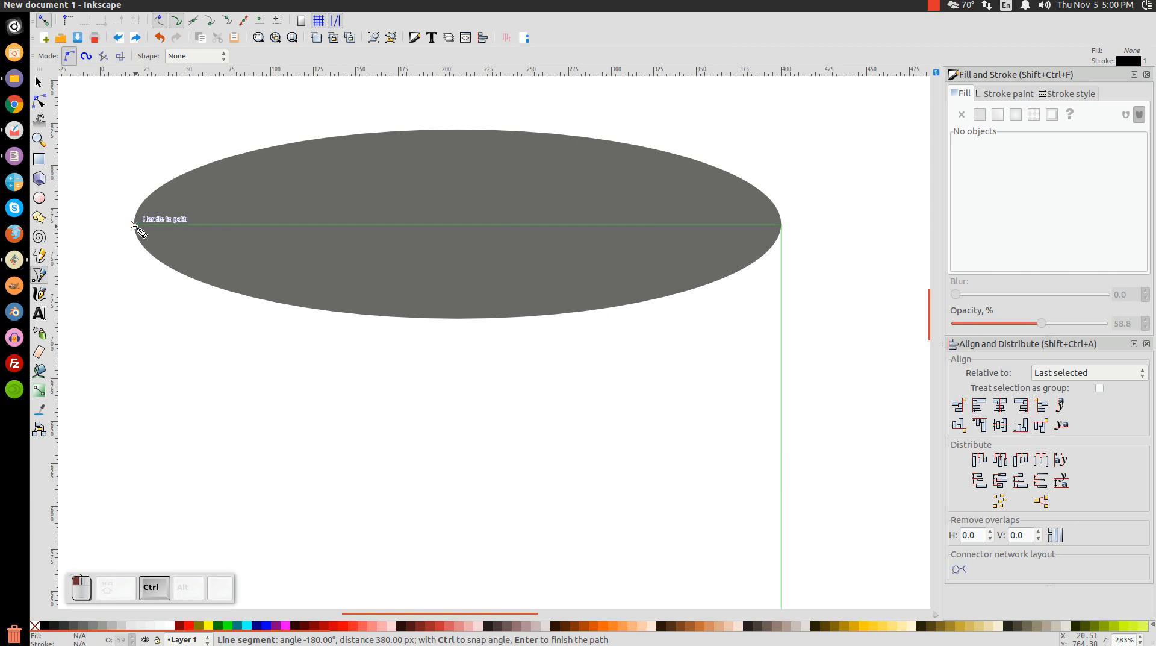
drag(131, 410, 292, 204)
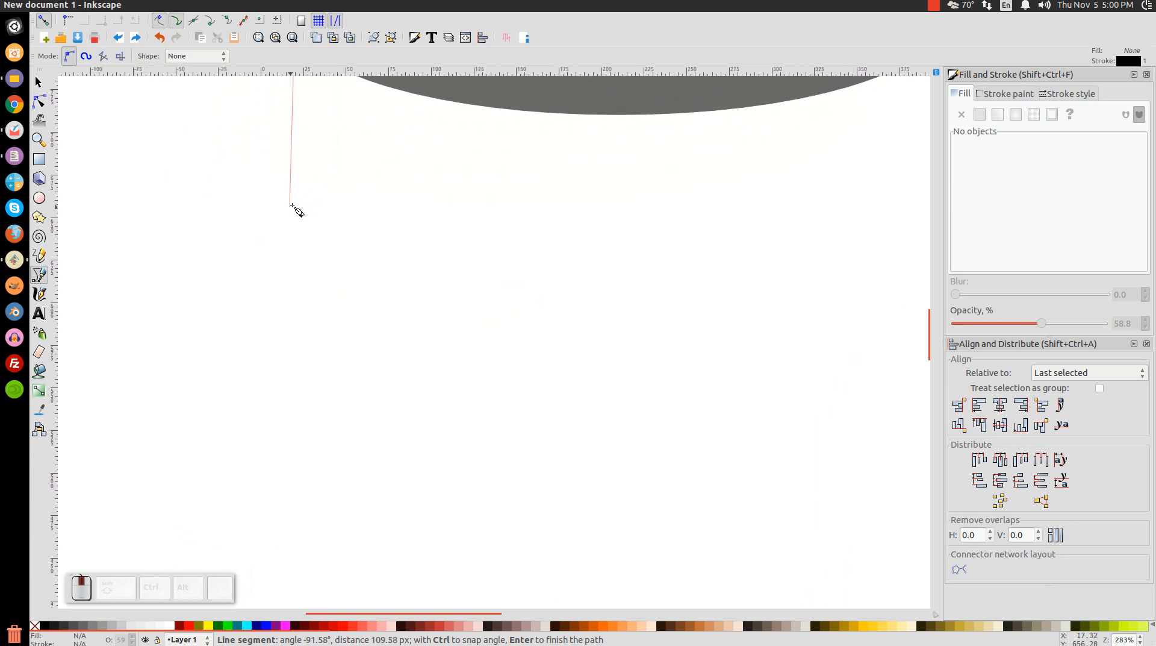
drag(304, 454, 389, 231)
drag(357, 426, 399, 250)
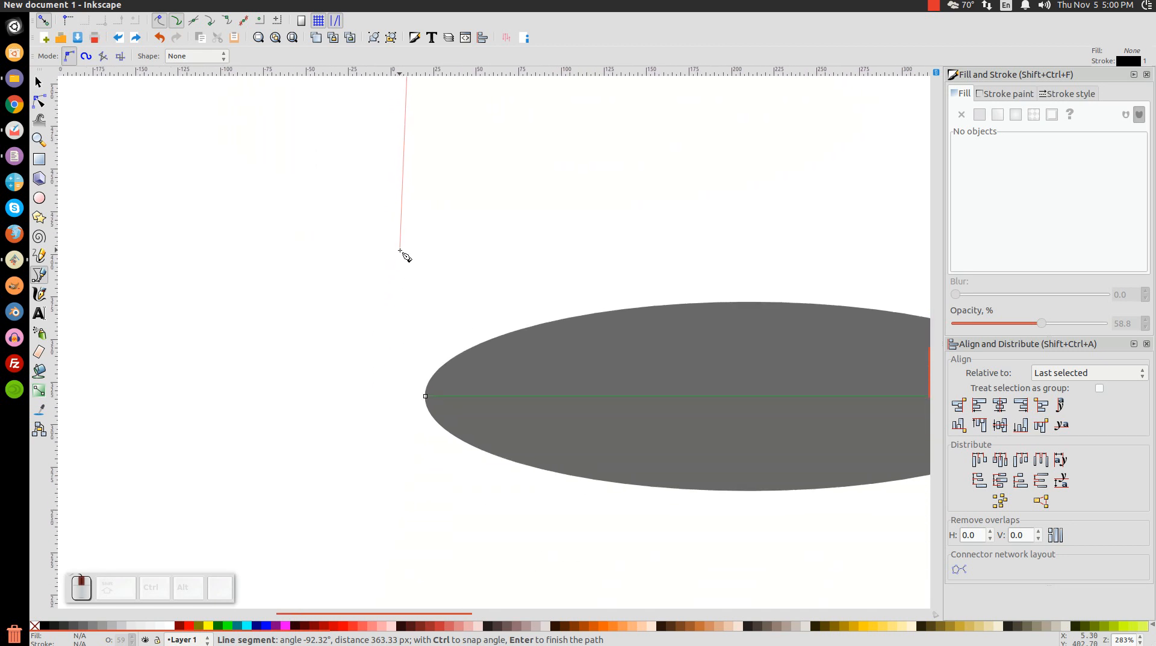
click(426, 397)
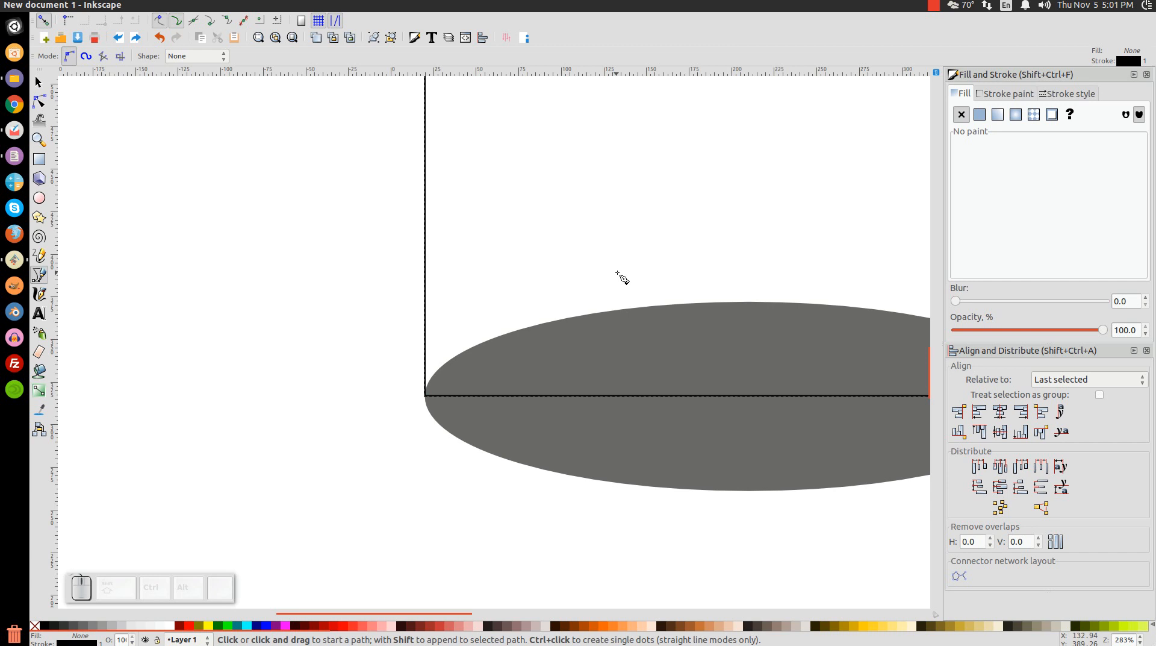
Step: Fill the rectangular path with red (ff0000) at 59.2% opacity and remove its stroke
key(1)
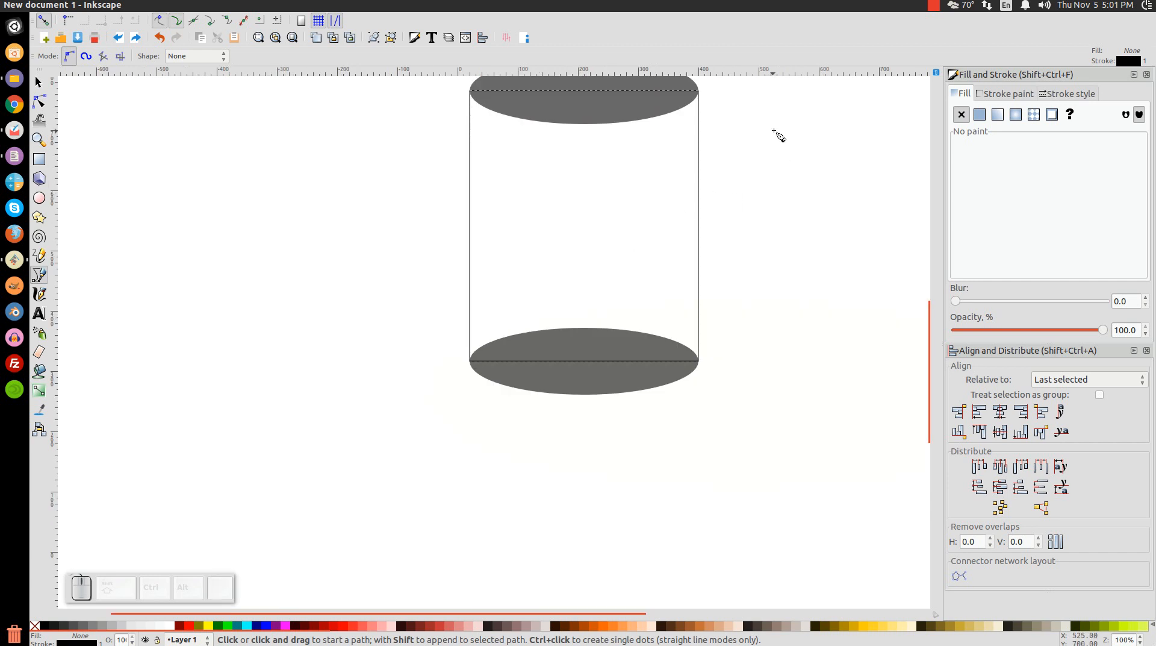
drag(806, 193, 731, 297)
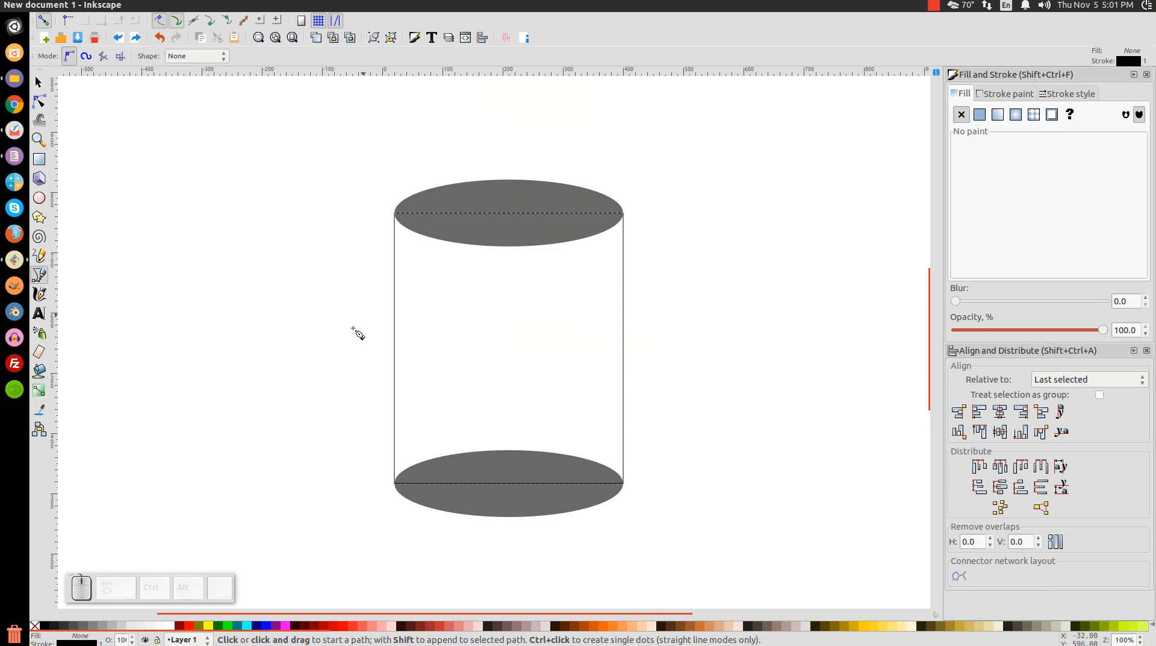
click(189, 625)
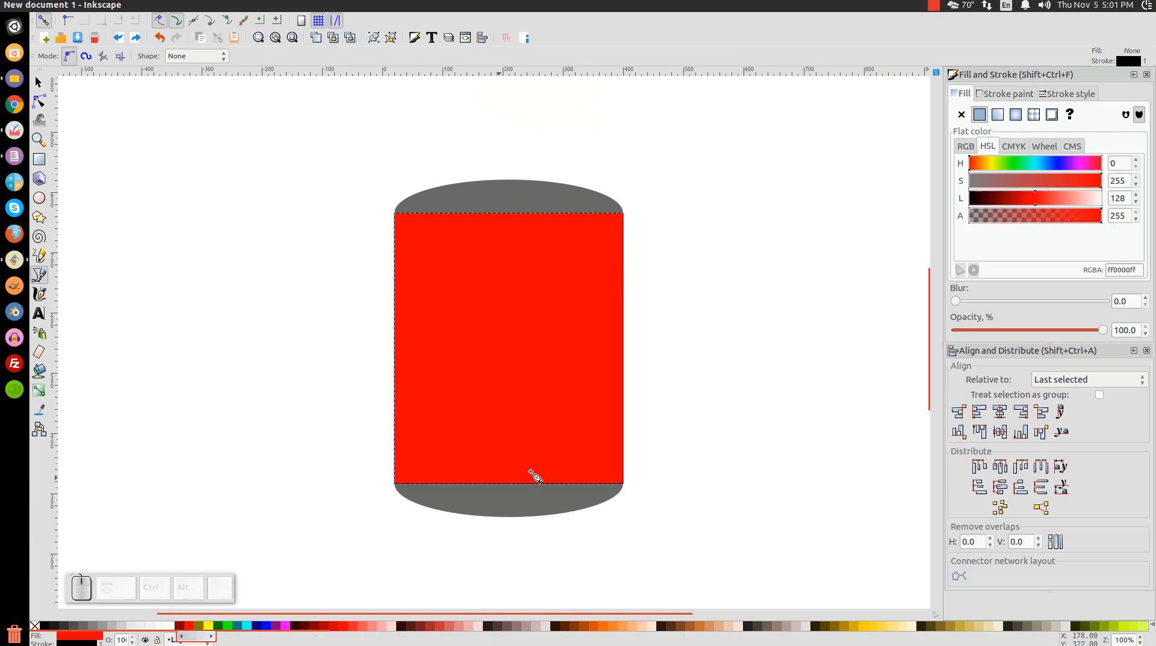
drag(1103, 330, 1042, 330)
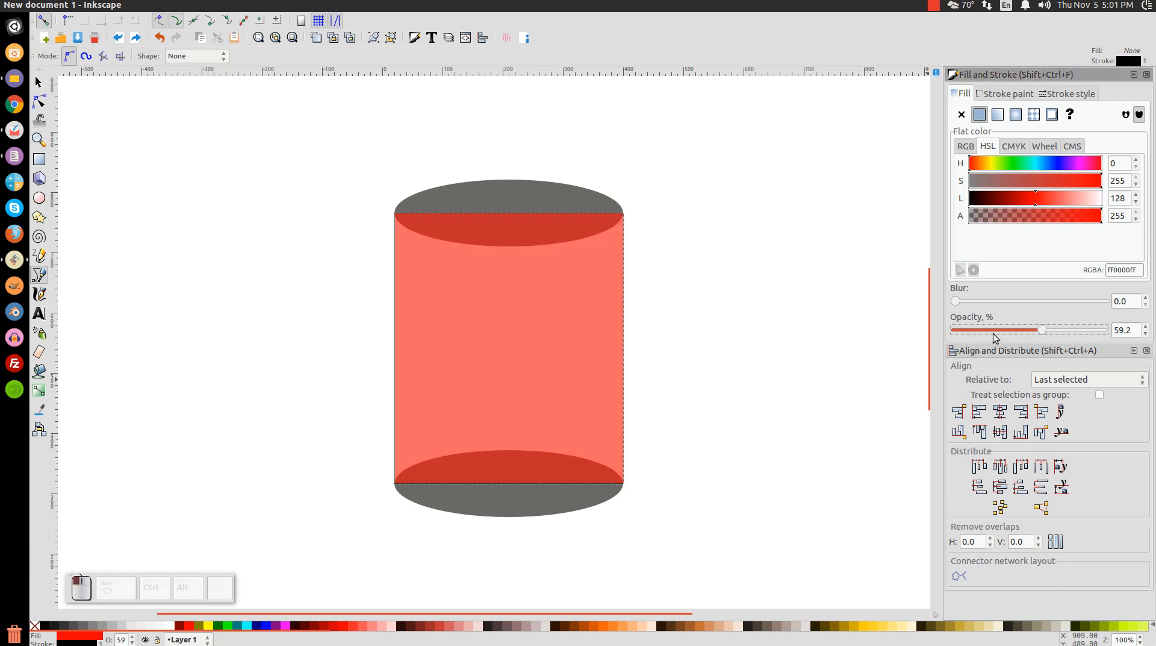
click(1008, 94)
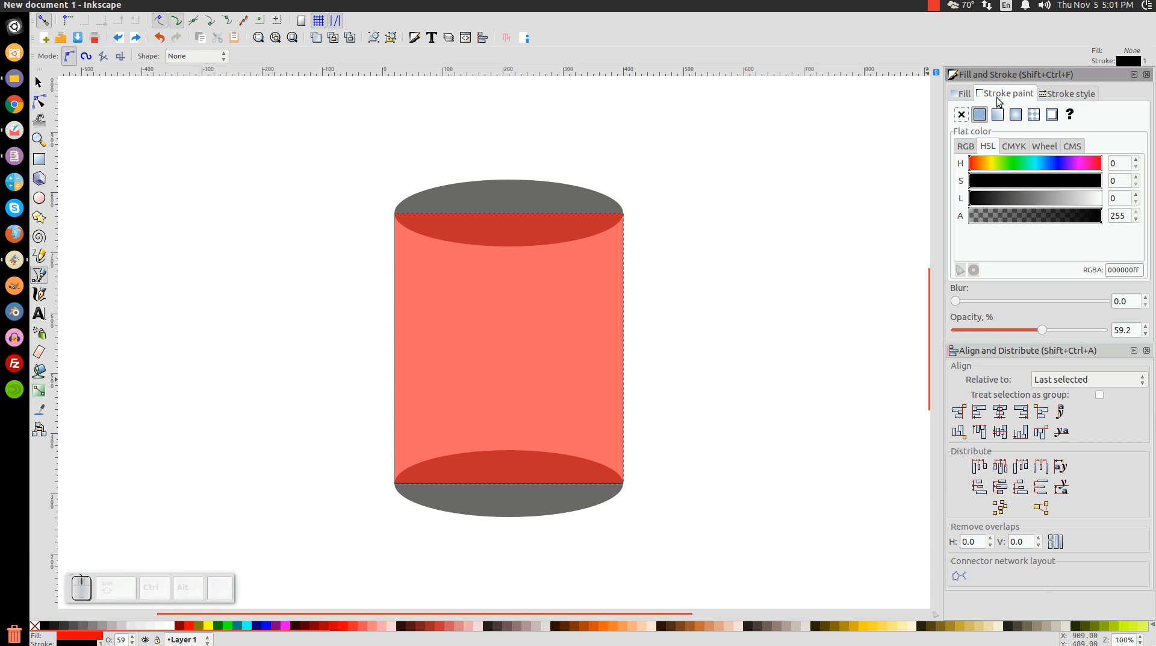
click(962, 115)
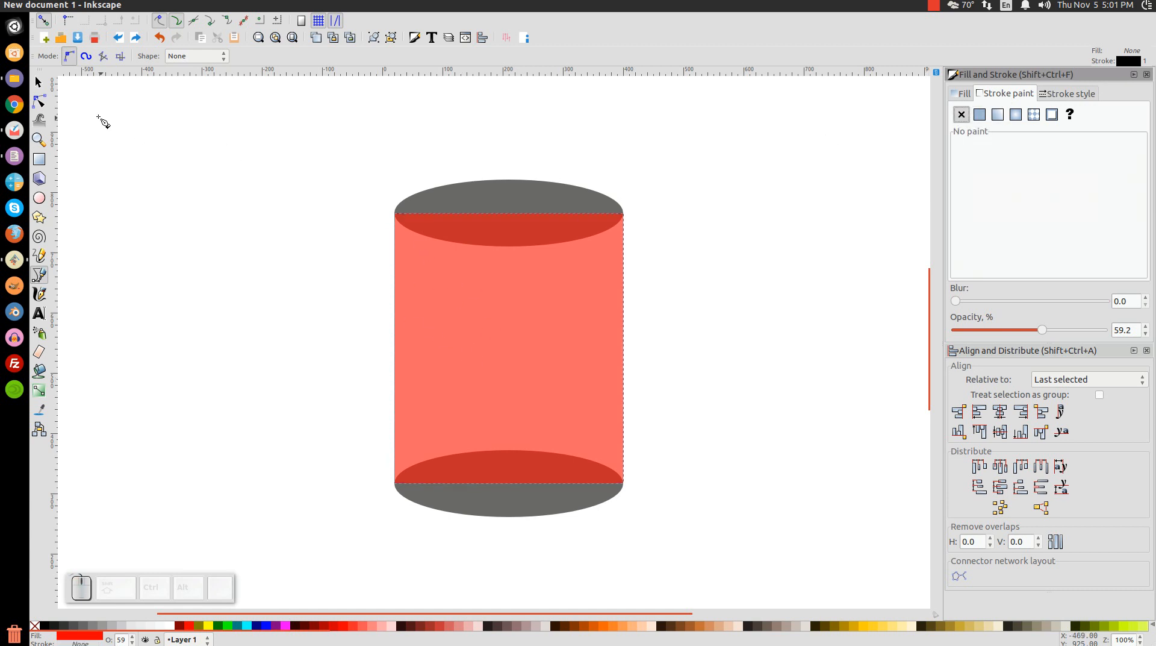
Step: Turn off snapping to paths and duplicate the upper ellipse in place
click(39, 82)
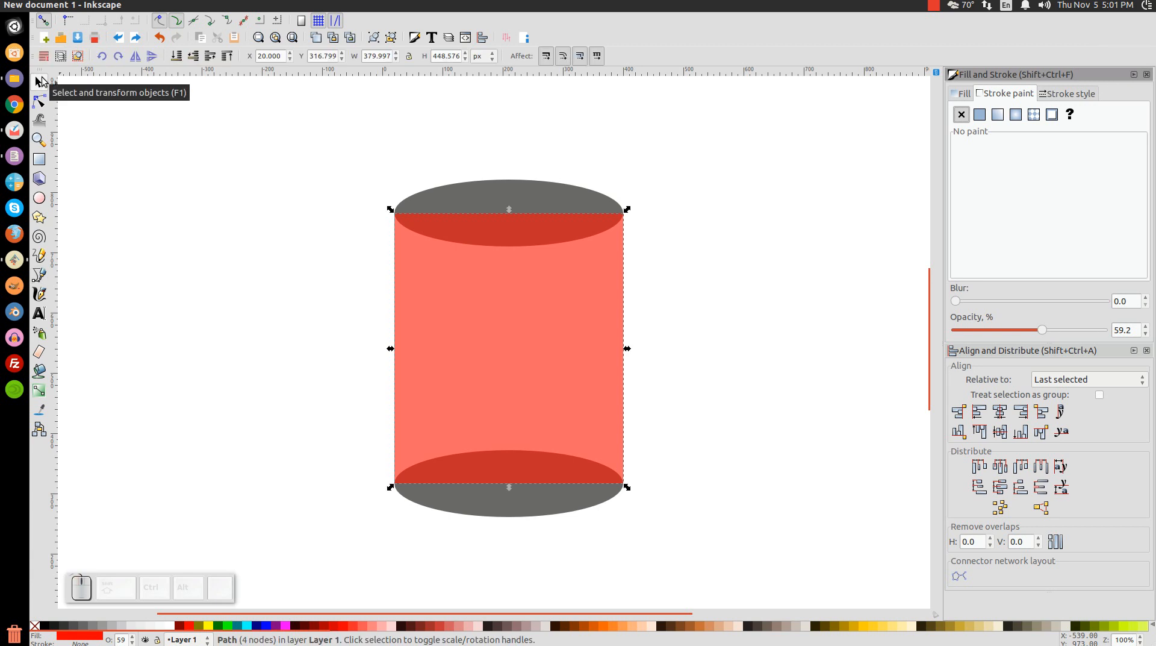
click(176, 22)
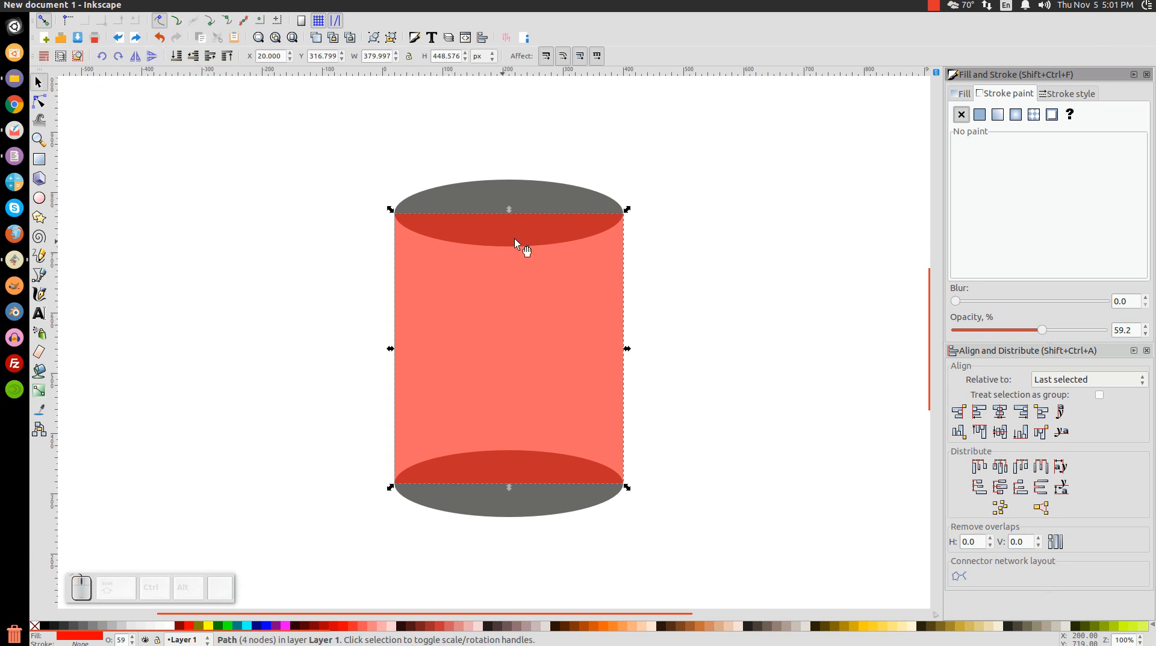
click(544, 189)
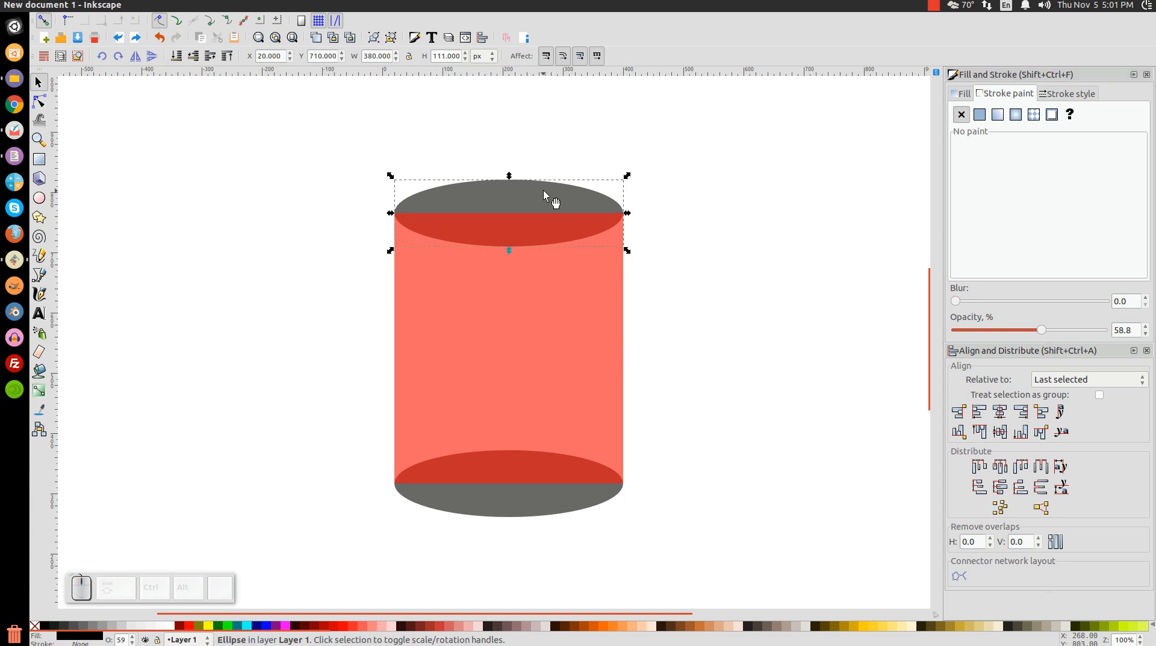
right_click(544, 190)
click(591, 266)
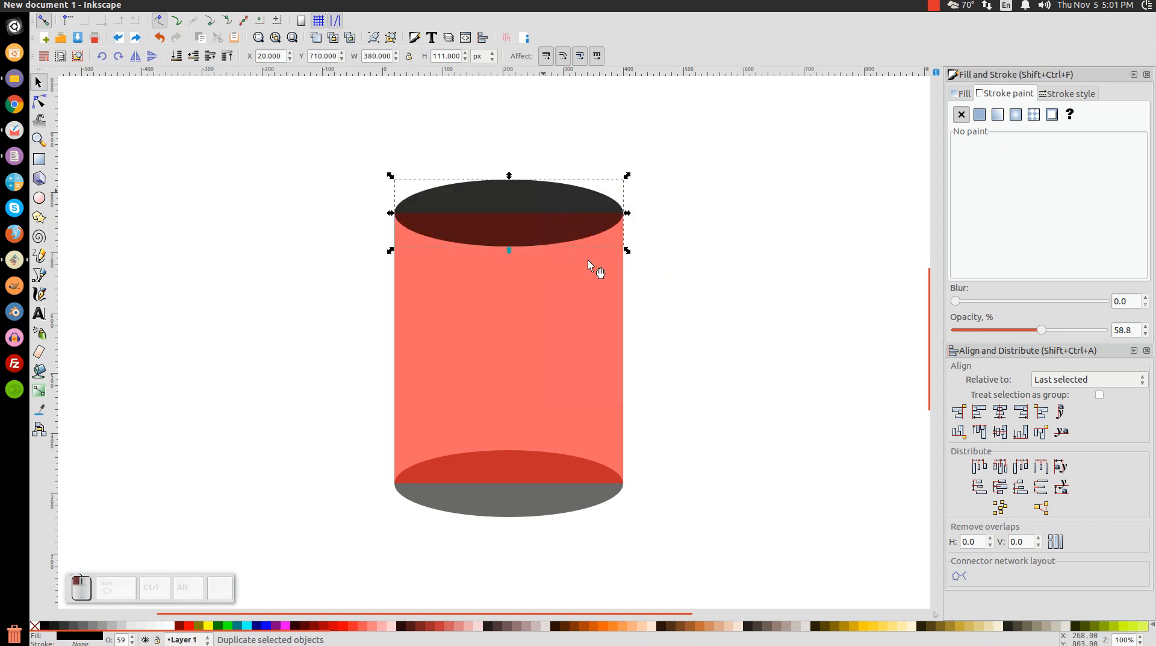
Step: Move the duplicated upper ellipse straight up to Y 786 and shrink it proportionally to about 305 × 89 px
drag(506, 230, 513, 187)
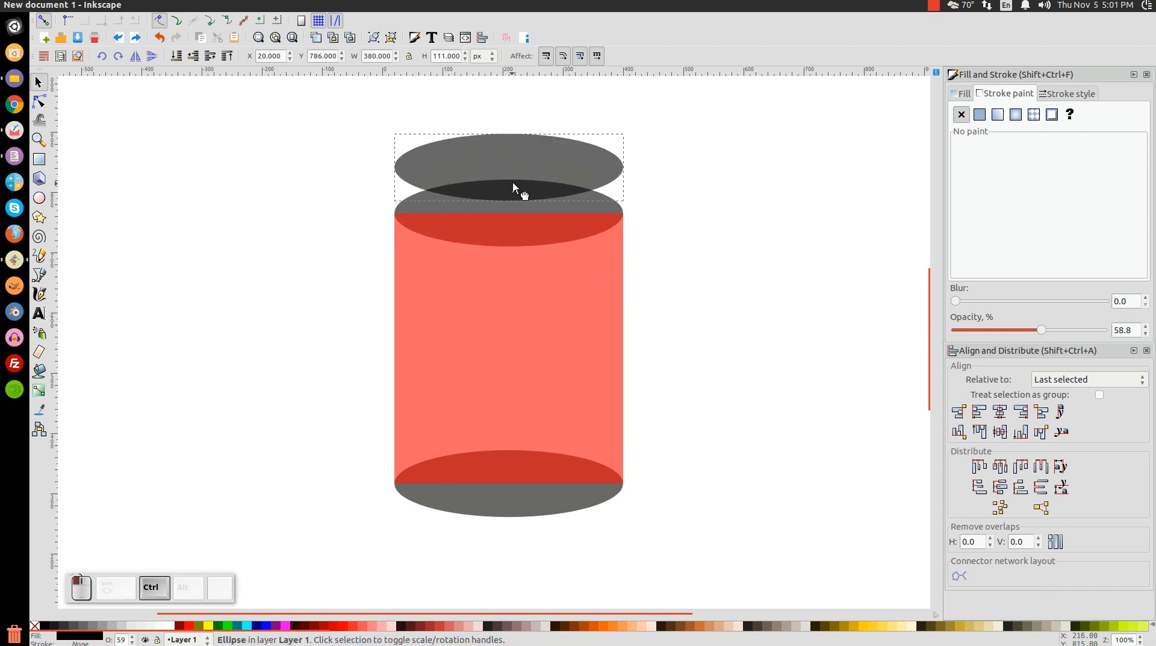
click(501, 160)
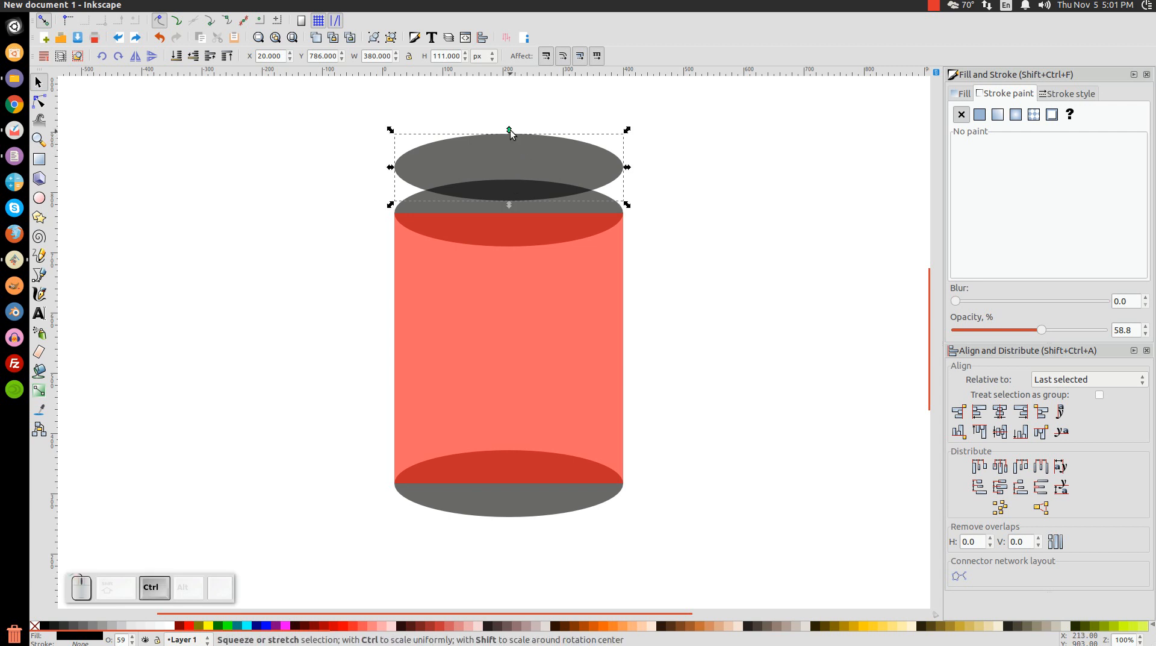
drag(511, 128, 511, 143)
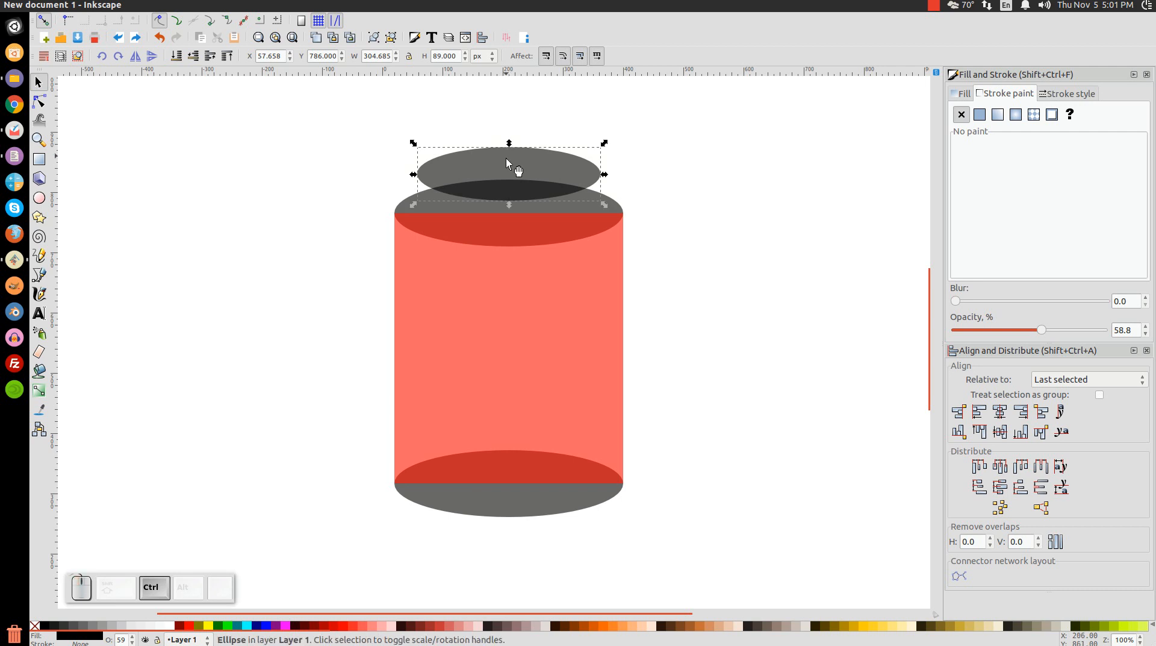
Step: Duplicate the can's lower ellipse in place and fill the copy with blue
click(503, 509)
right_click(503, 509)
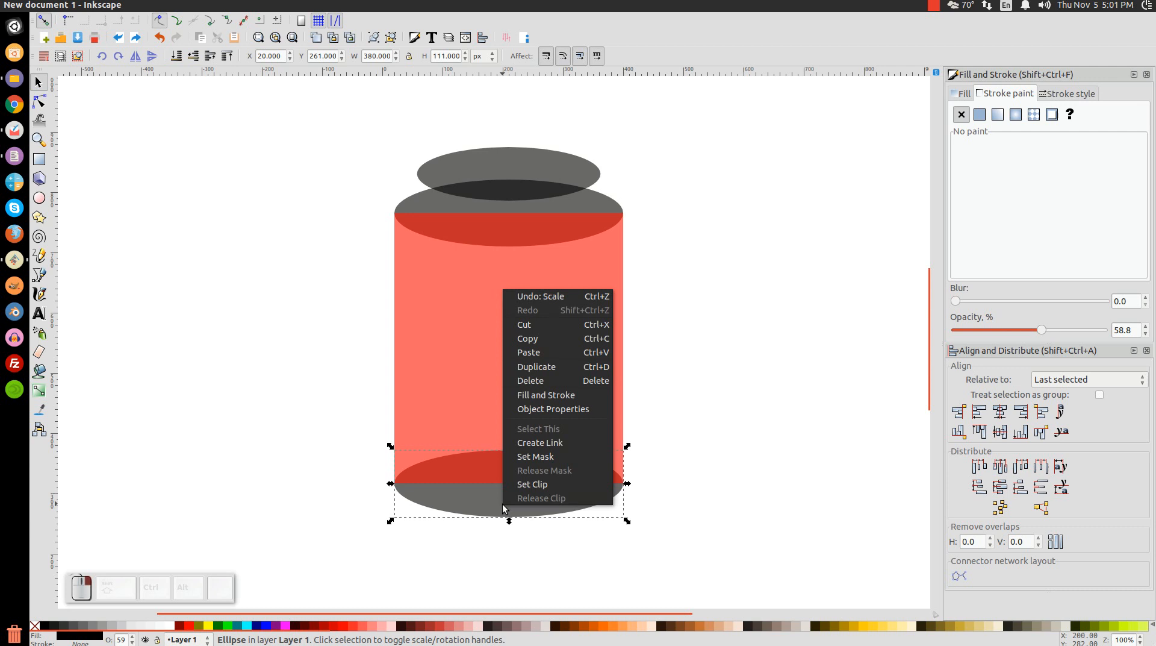
click(540, 367)
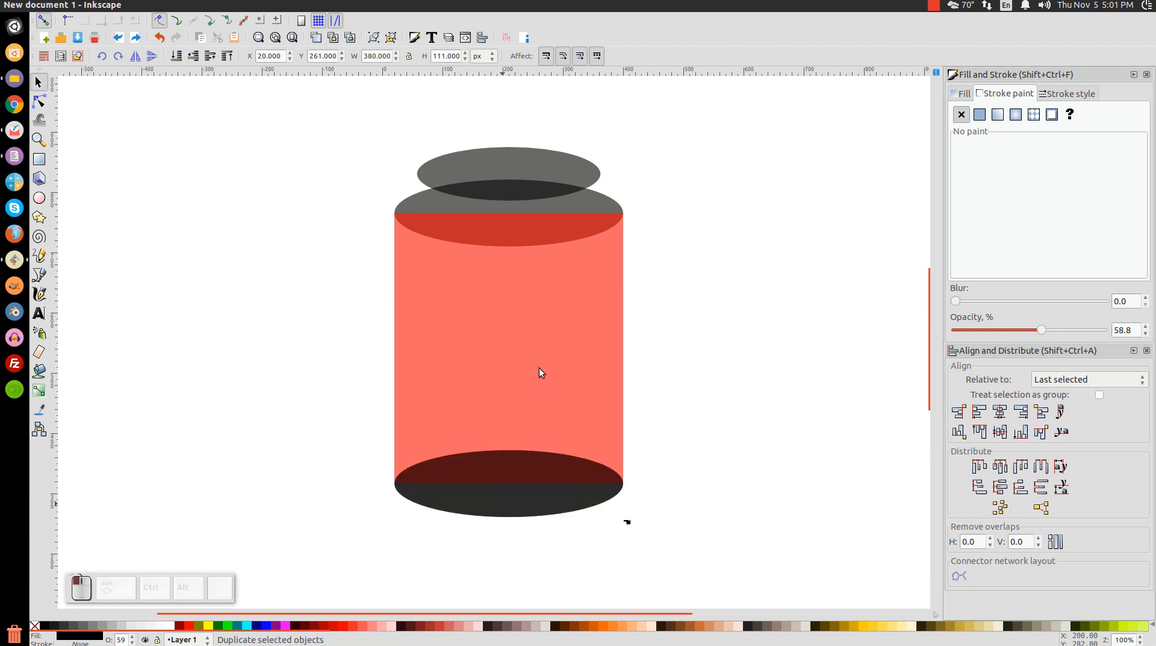
click(256, 625)
Step: Shrink the blue ellipse proportionally to about 332 × 97 px at Y 245, protruding below the can's base, and lower it behind all objects
drag(527, 467, 525, 485)
drag(525, 480, 511, 464)
key(ctrl)
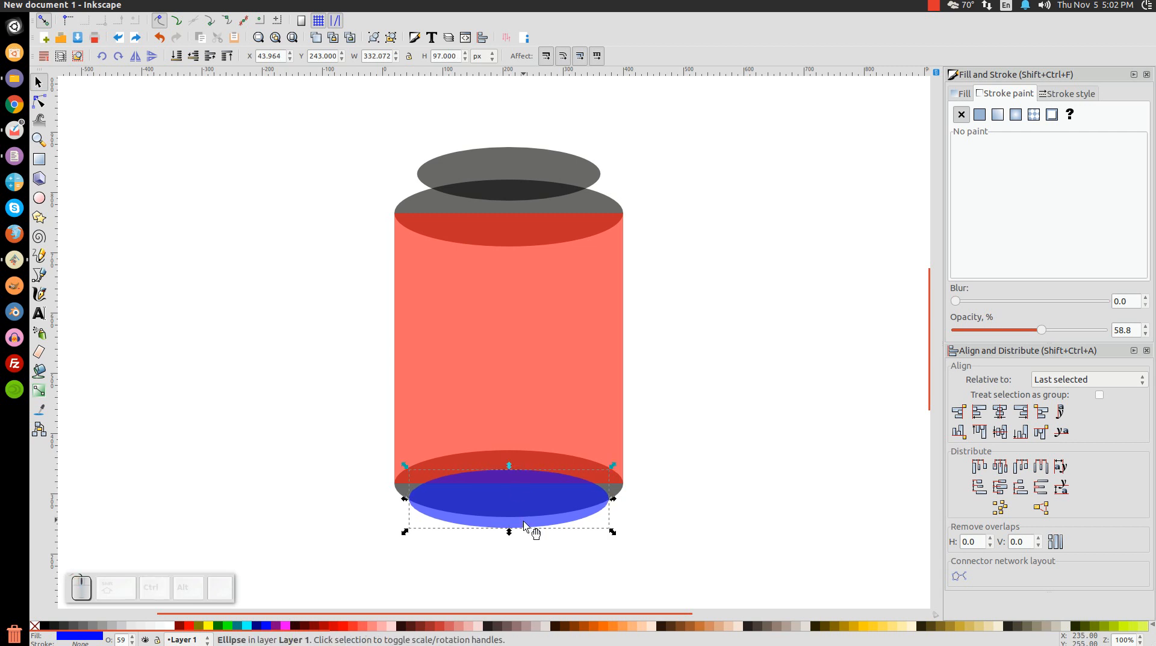
drag(526, 529, 526, 528)
click(176, 56)
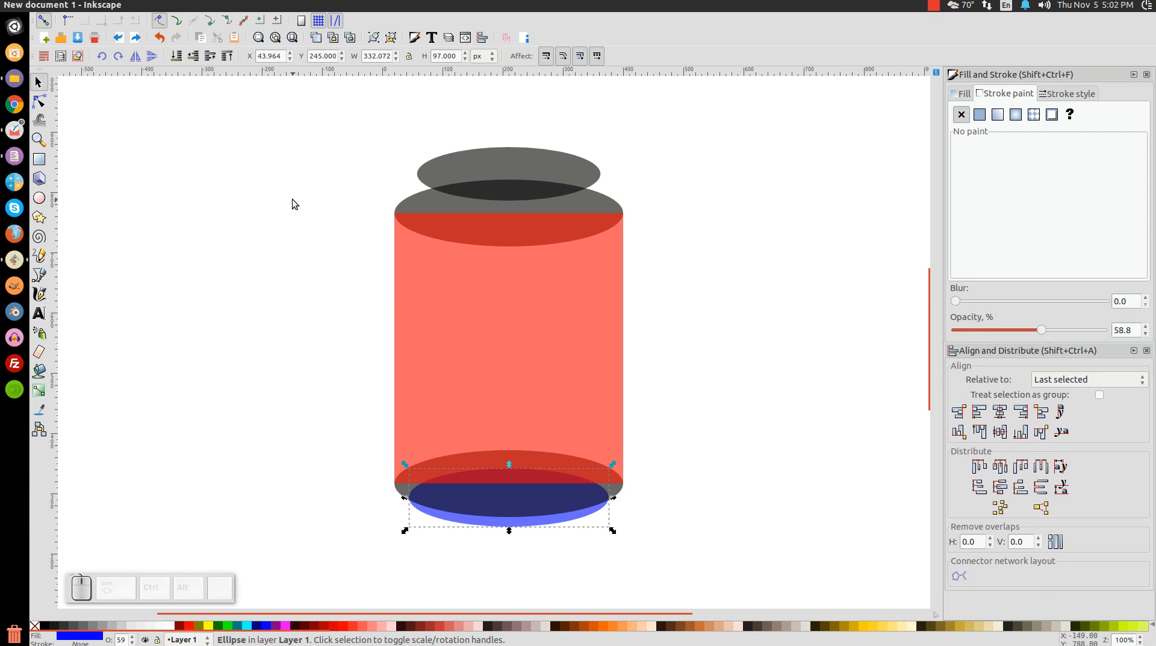
Step: With snapping to paths enabled, draw a closed Bezier trapezoid connecting the sides of the can's upper ellipse to those of the smaller ellipse above
click(39, 139)
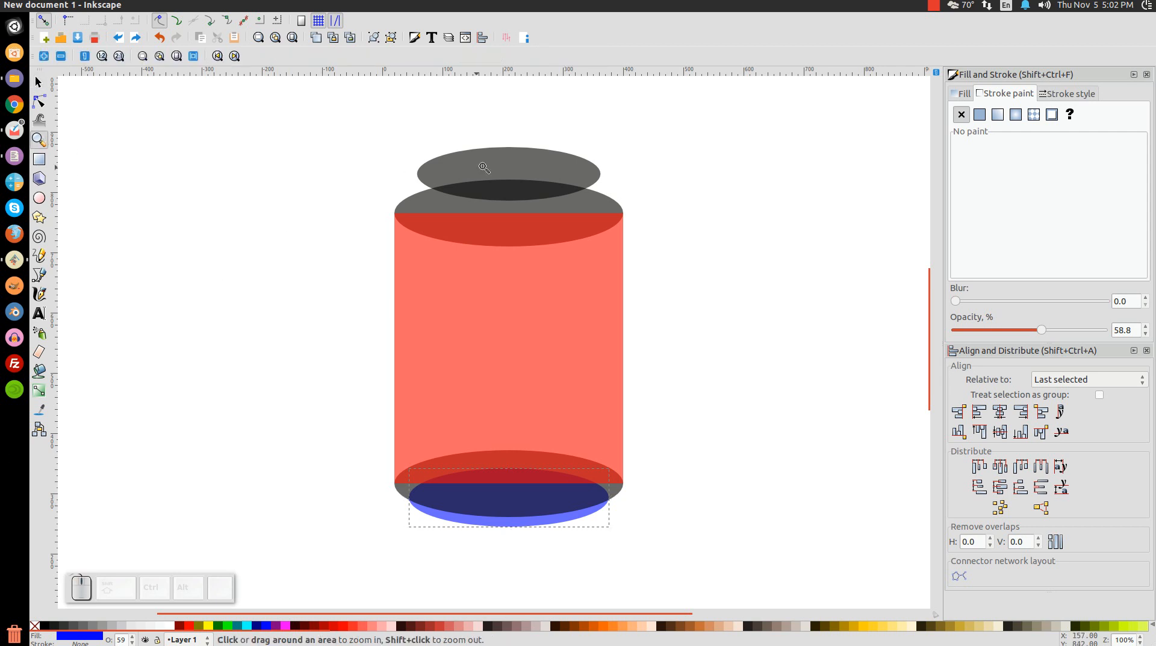
drag(665, 244, 349, 148)
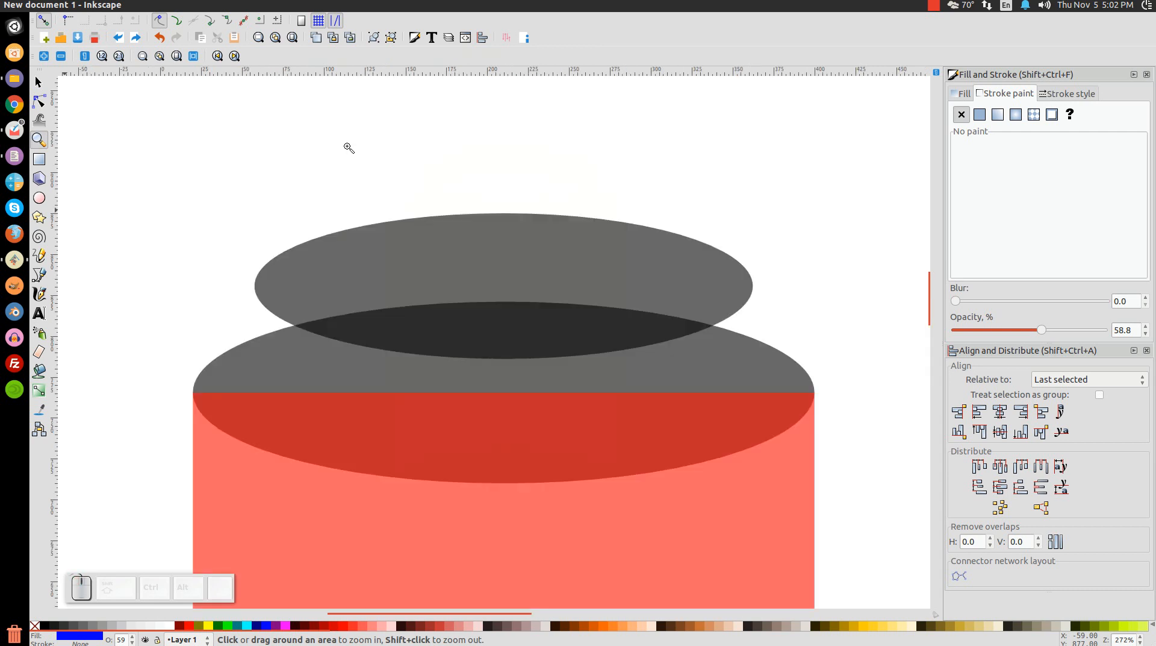
click(39, 274)
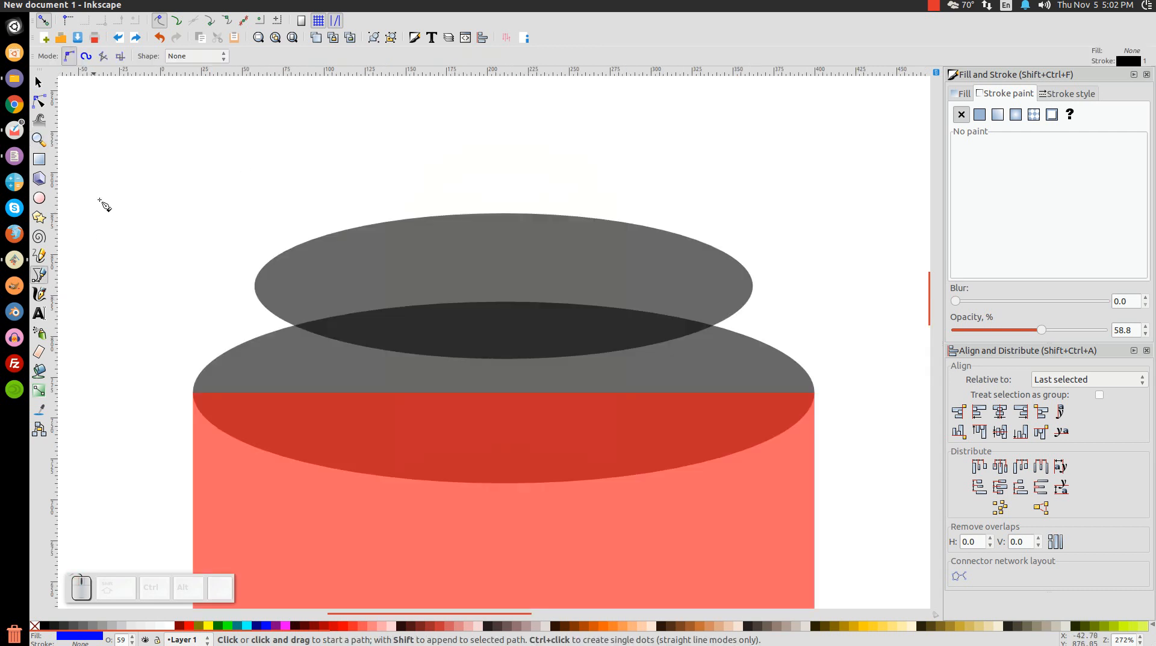
click(174, 23)
click(203, 368)
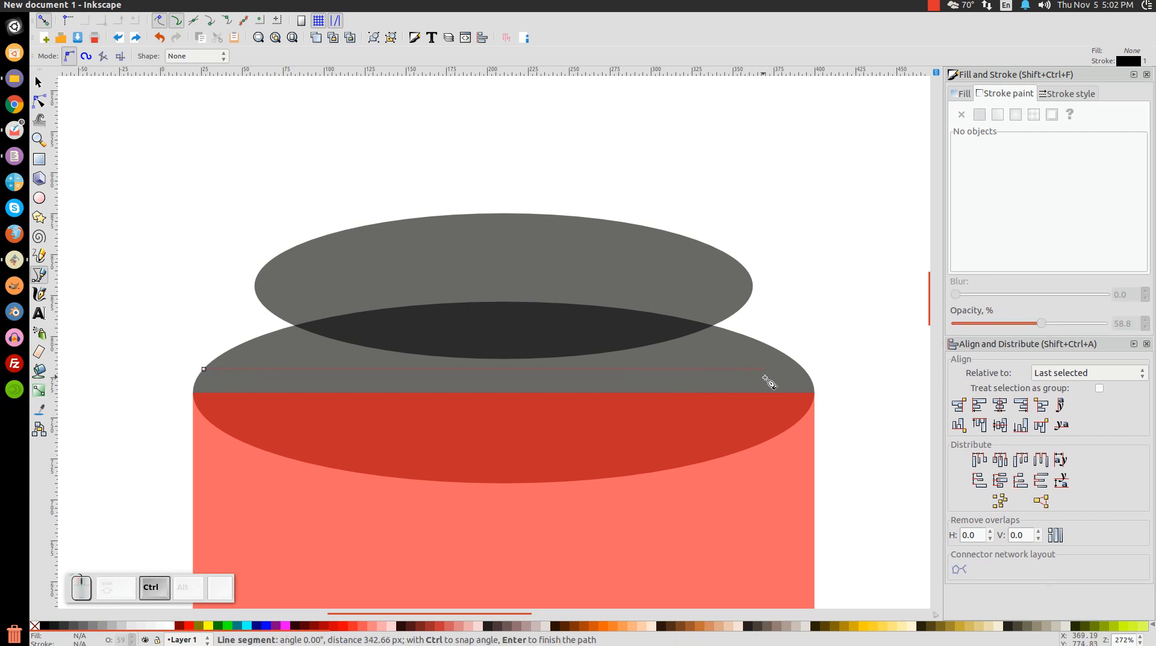
click(807, 369)
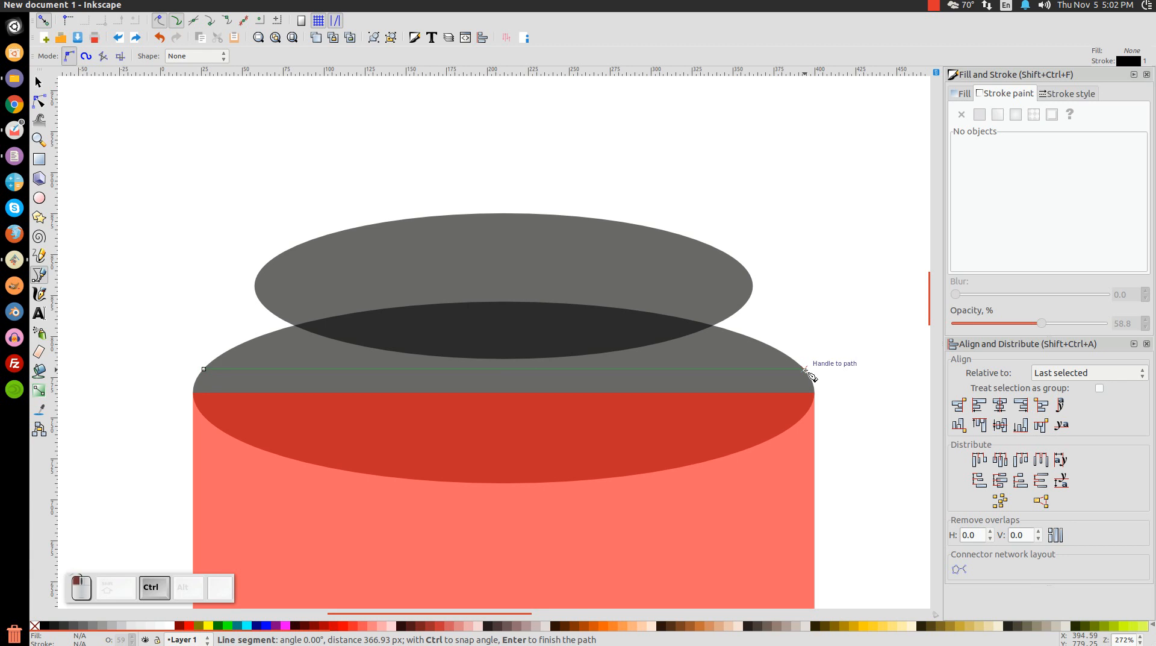
click(752, 280)
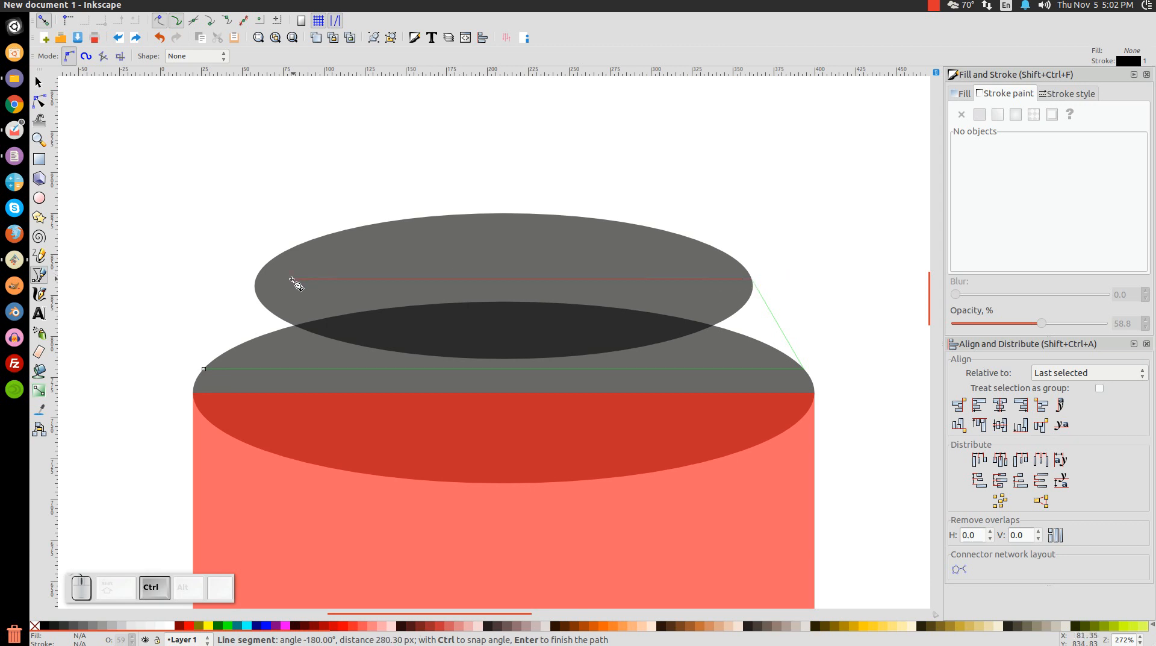
ctrl+click(256, 280)
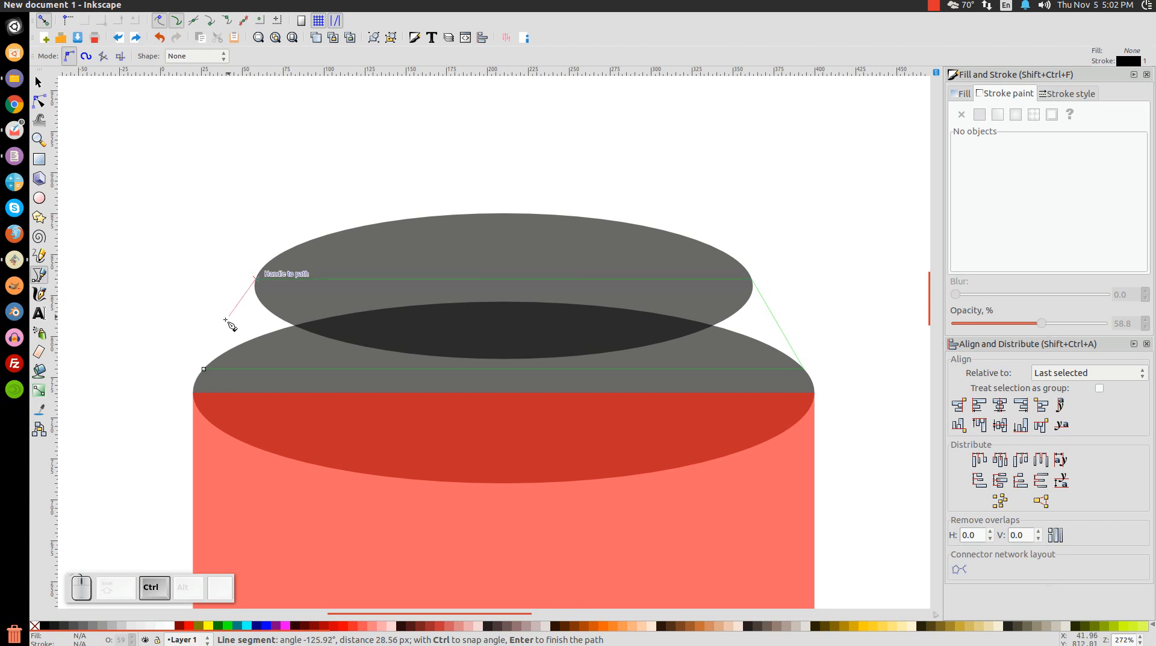
click(204, 369)
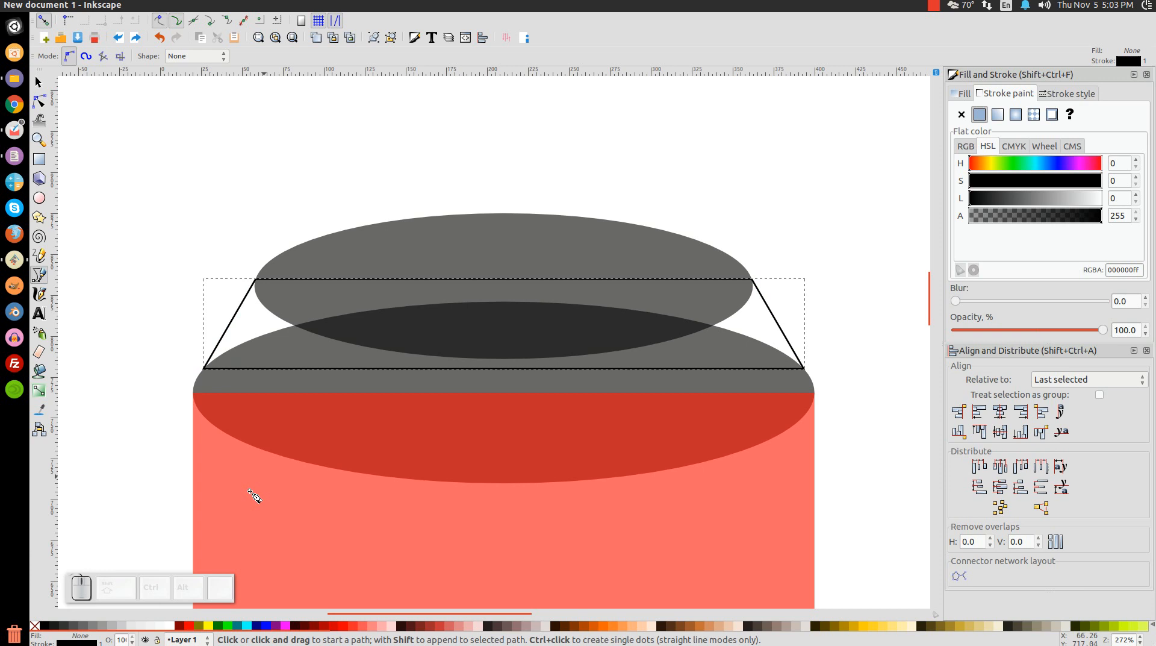
Step: Fill the trapezoid with red at 59.2% opacity and remove its stroke
click(189, 625)
drag(1106, 333, 1046, 332)
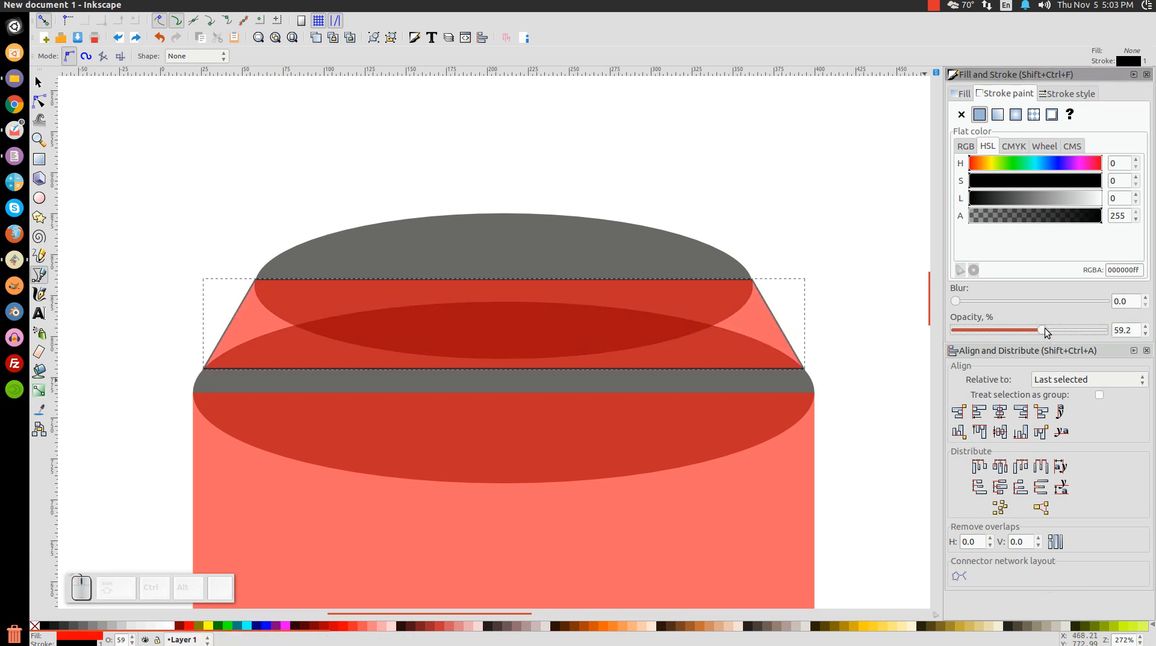
click(961, 114)
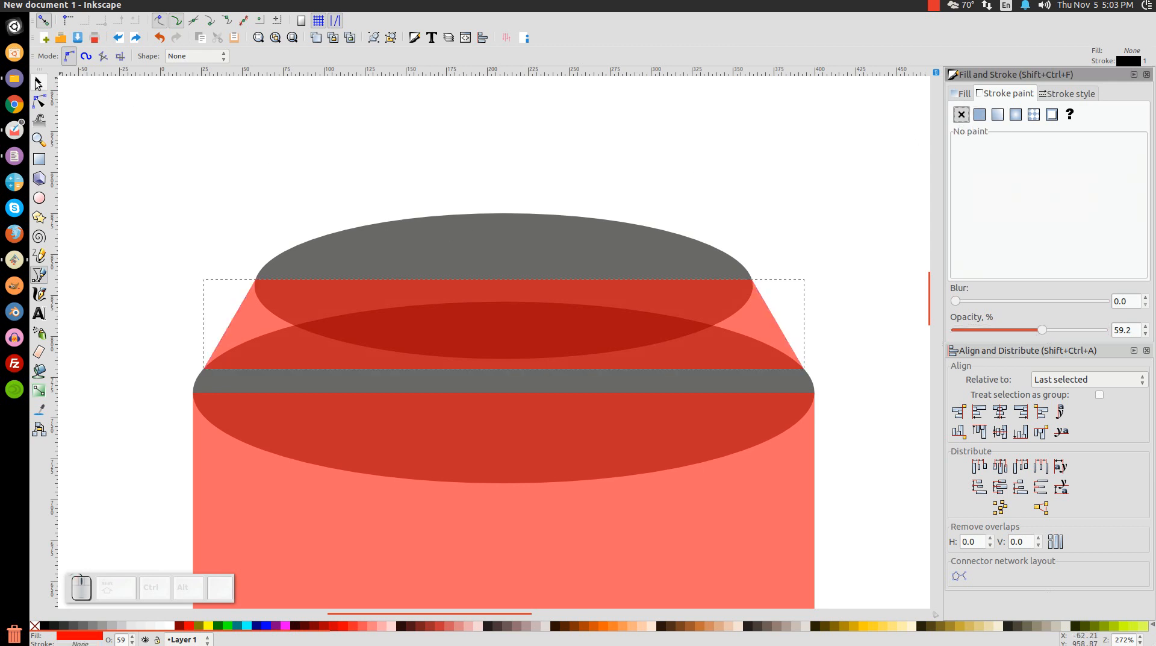
click(39, 82)
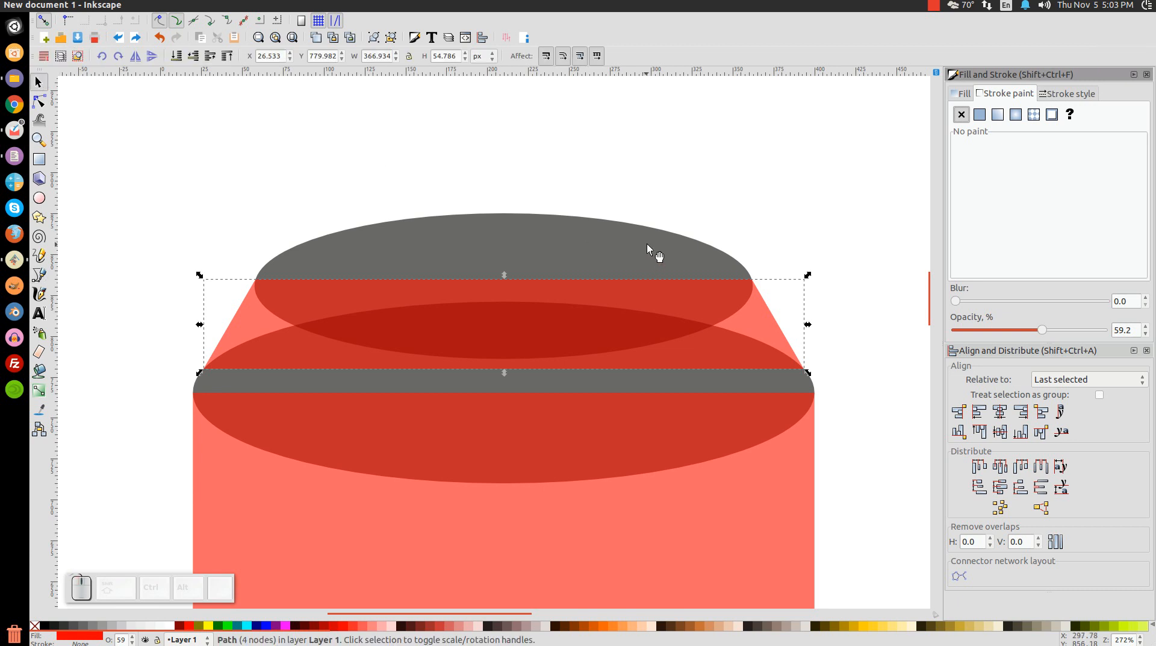
Step: Duplicate the large black ellipse at the can's base and move the copy straight up over the small top ellipse, to Y 803
key(1)
scroll(674, 330, down, 2)
click(663, 236)
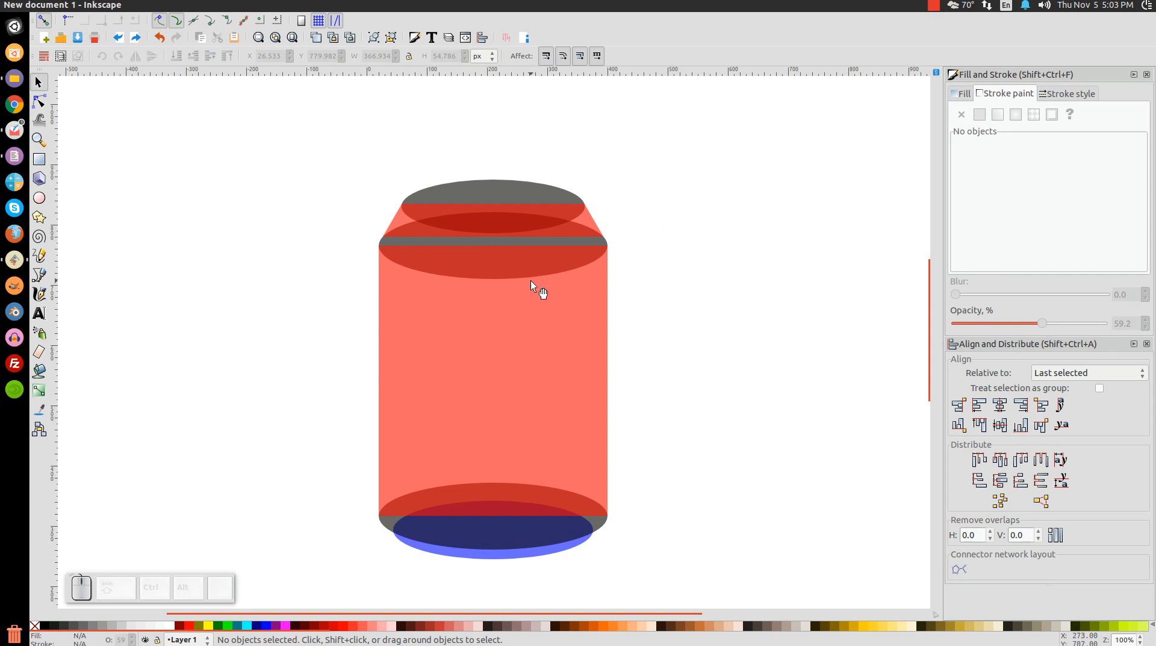
click(412, 529)
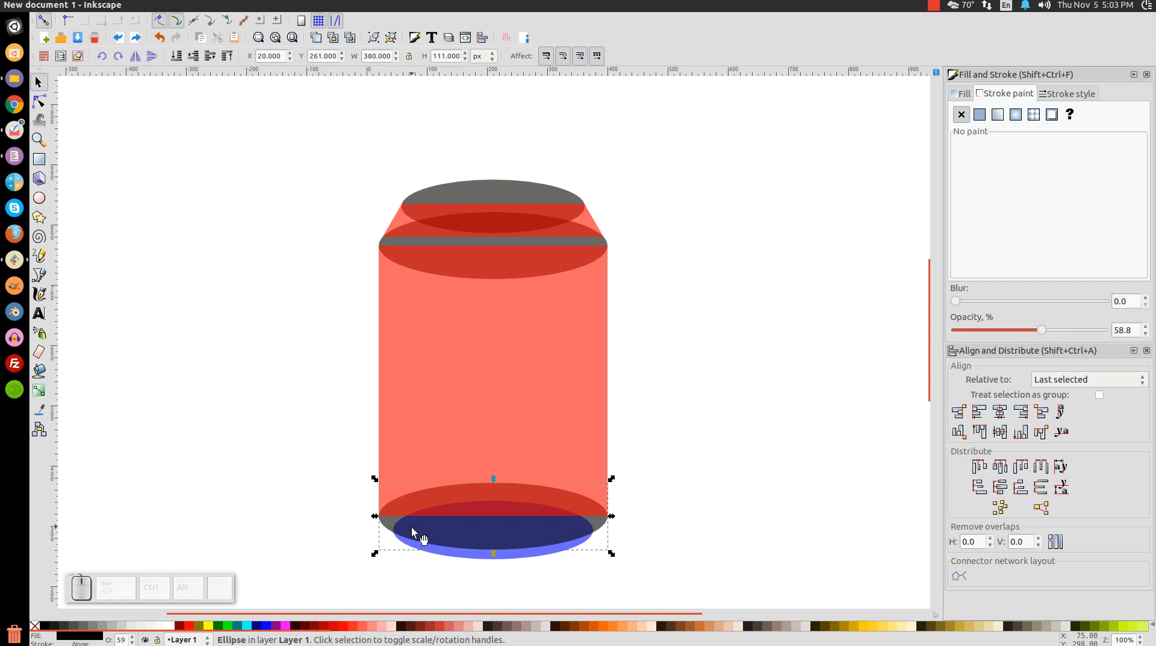
right_click(446, 523)
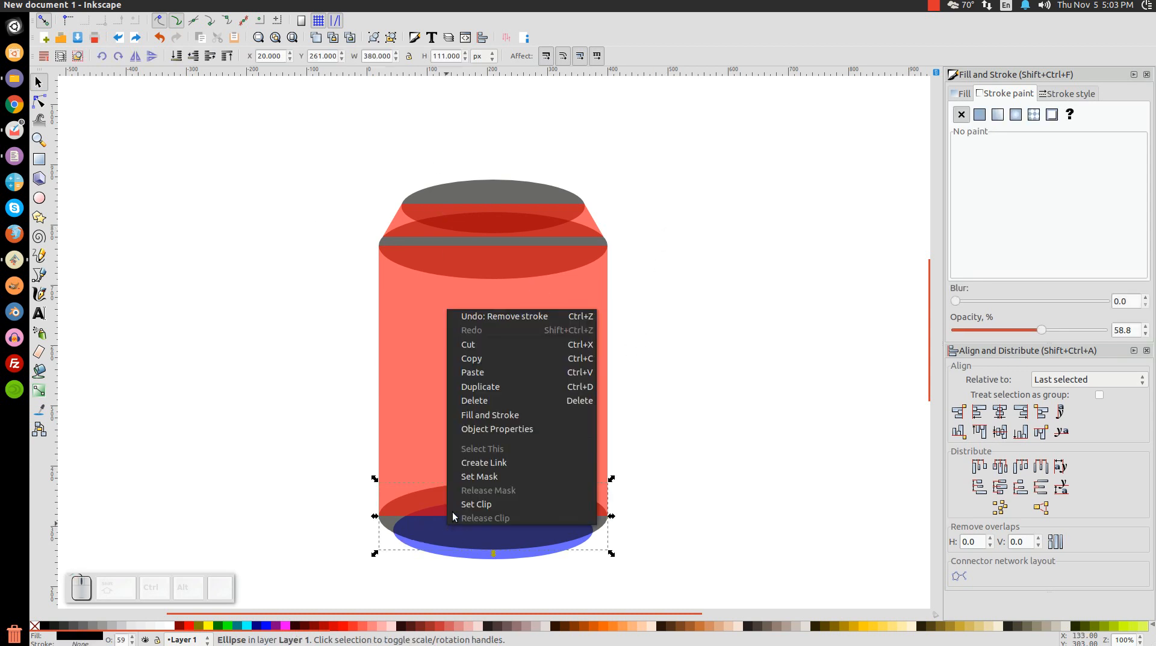
click(497, 386)
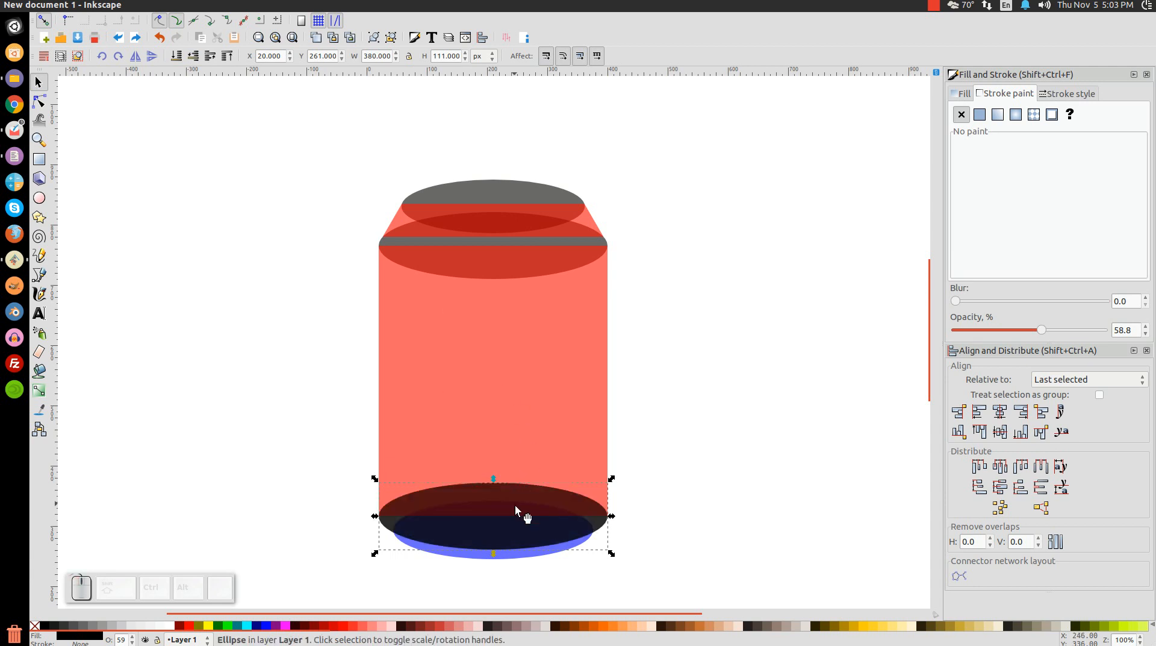
drag(515, 521, 514, 200)
Step: Shrink the moved copy proportionally to about 332 × 97 px and fill it with blue
scroll(482, 271, up, 4)
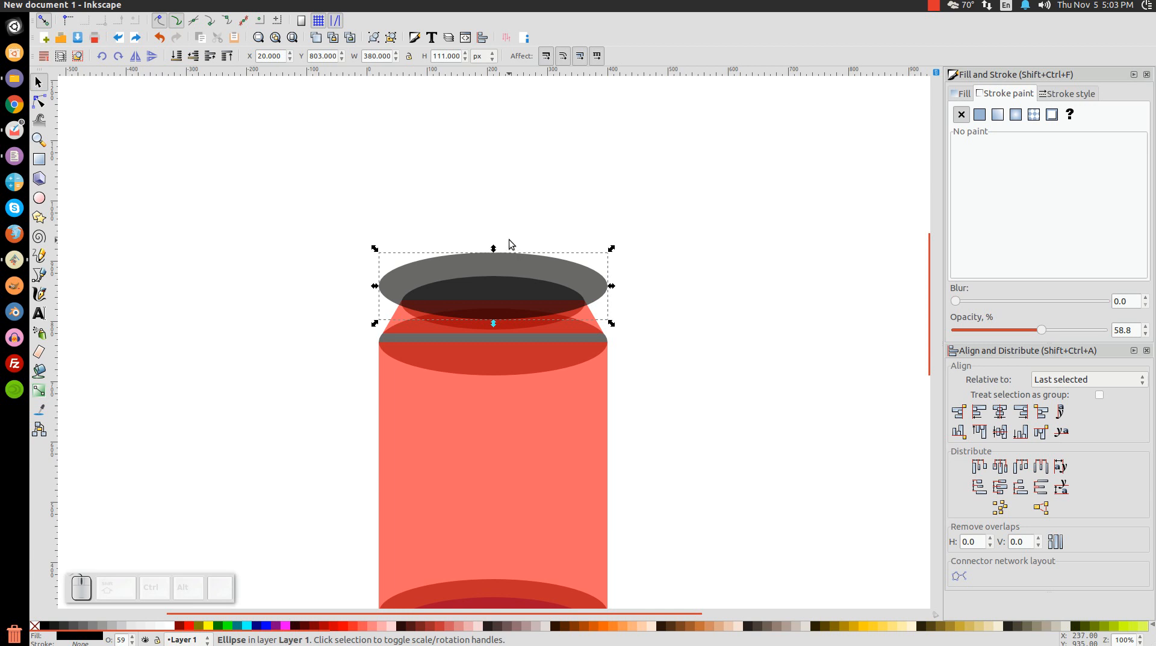
drag(493, 250, 500, 258)
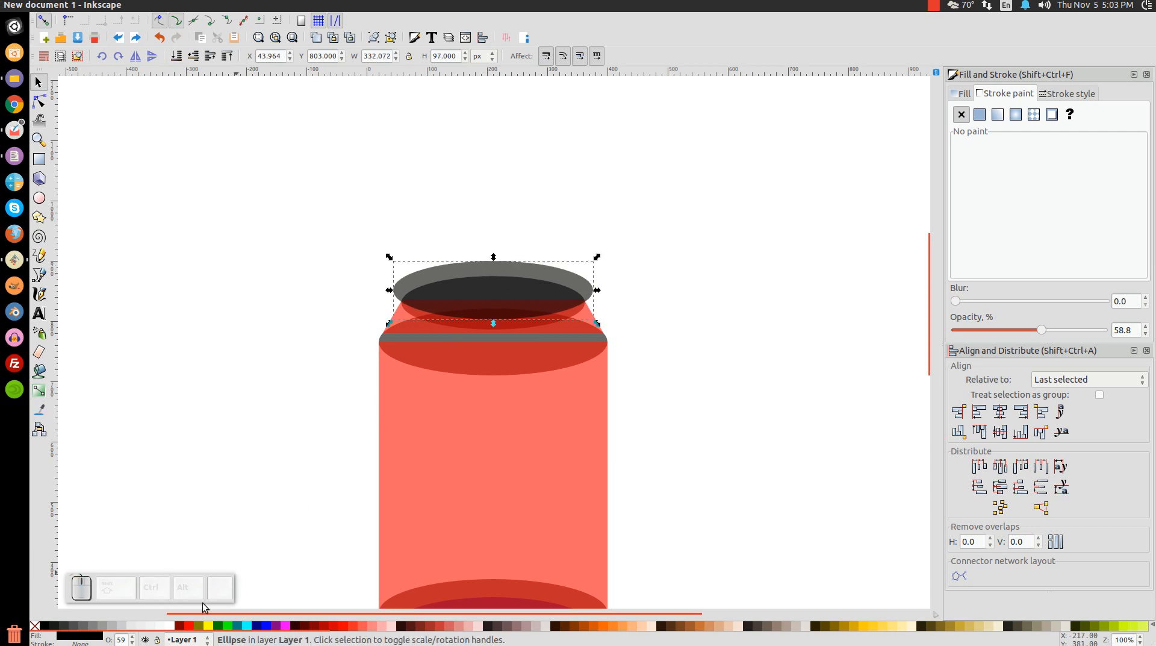
click(256, 625)
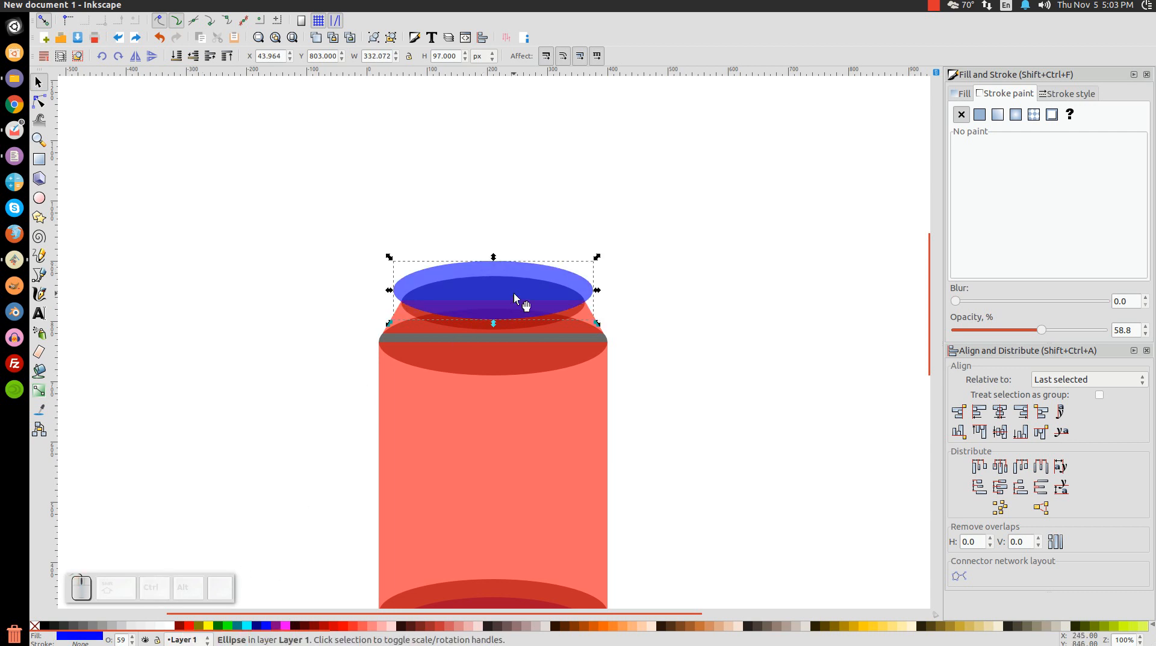
Step: Duplicate the blue top ellipse, fill the copy with green, and shrink it proportionally around its centre to about 264 × 77 px
key(ctrl)
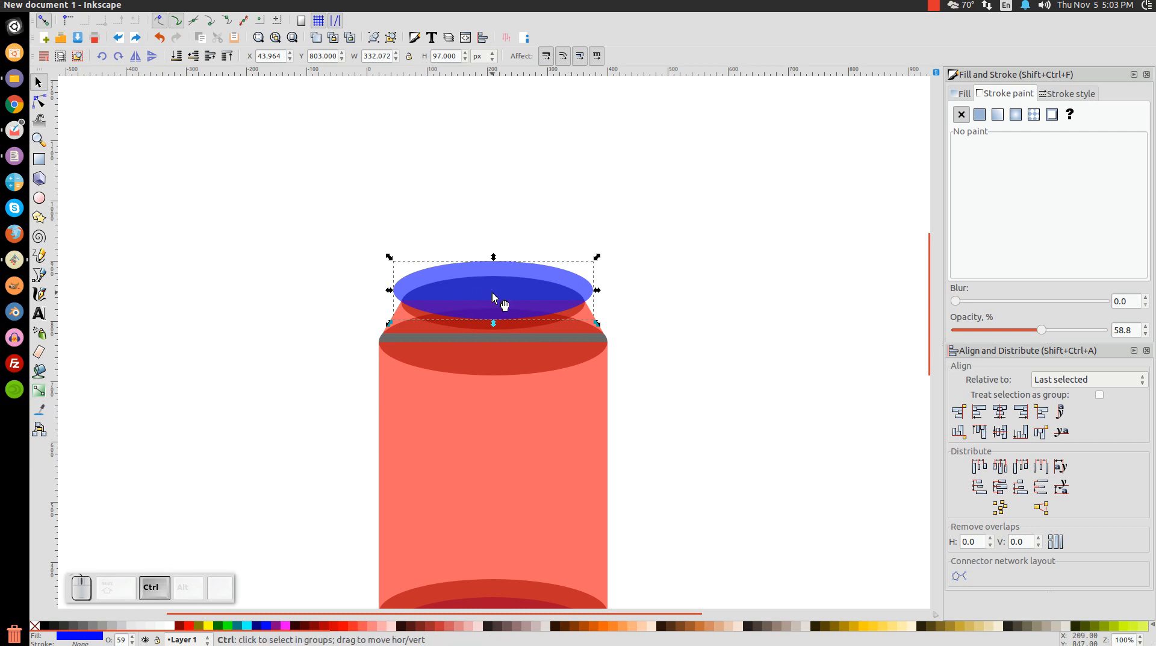
scroll(493, 292, up, 3)
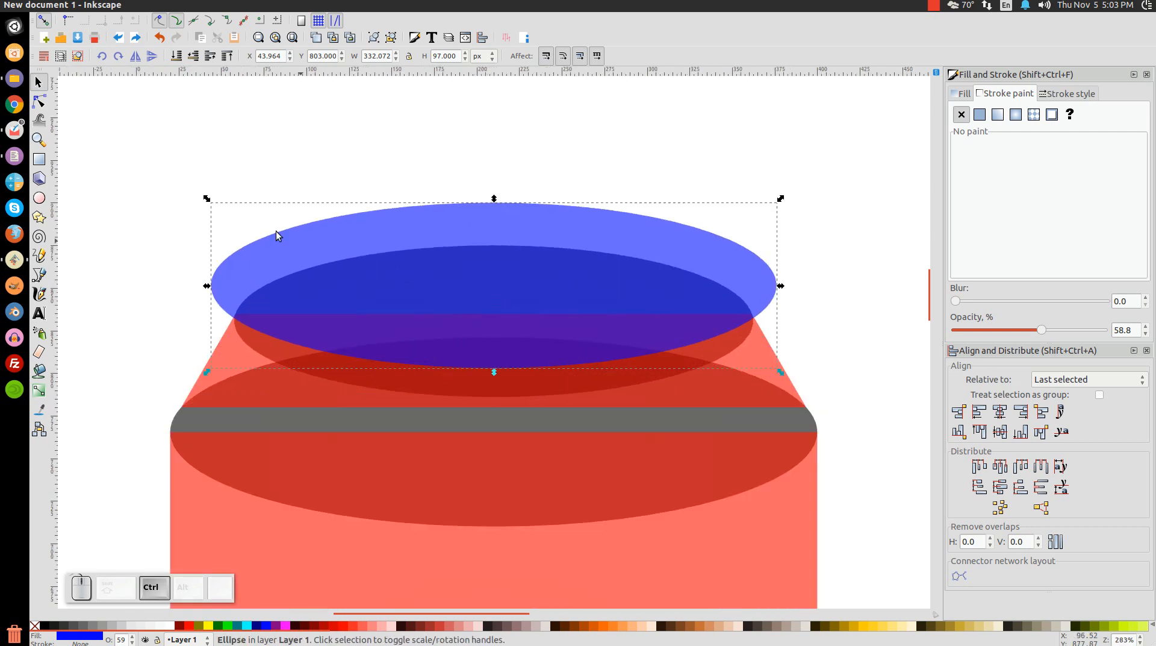
click(38, 140)
key(1)
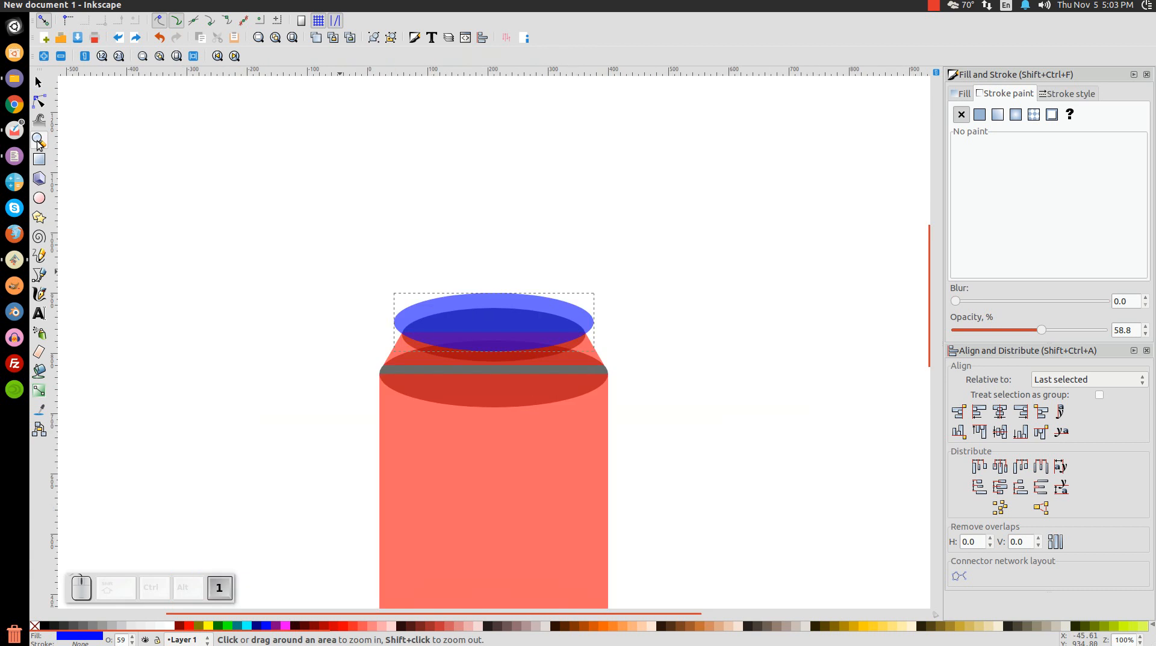
drag(655, 385, 326, 259)
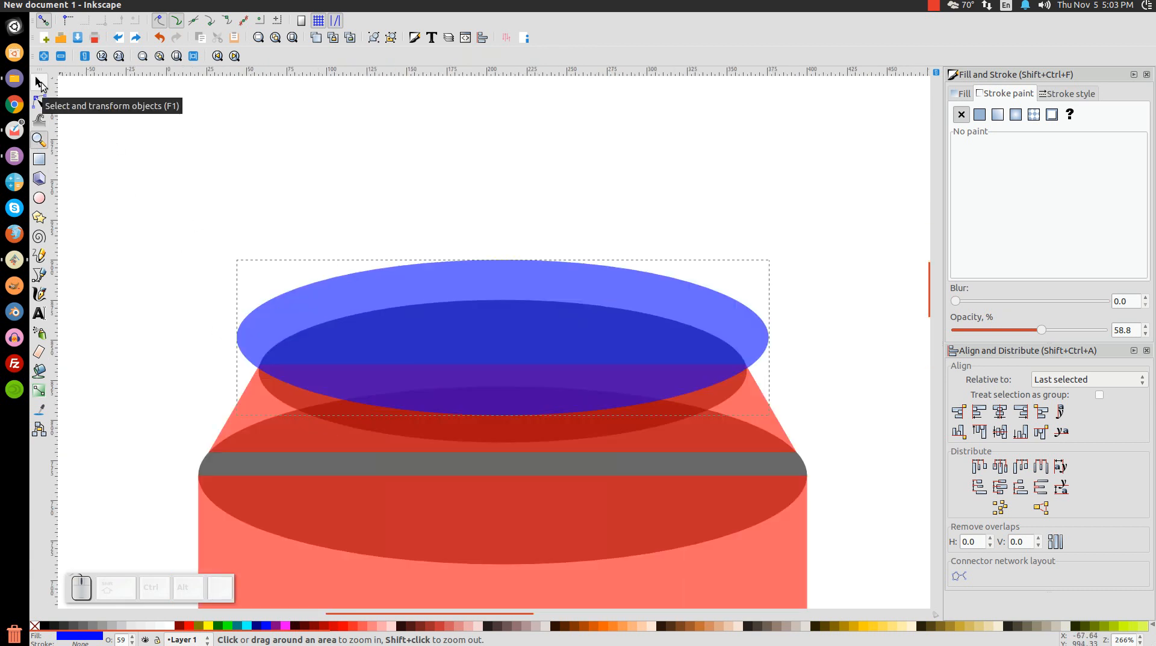
click(38, 83)
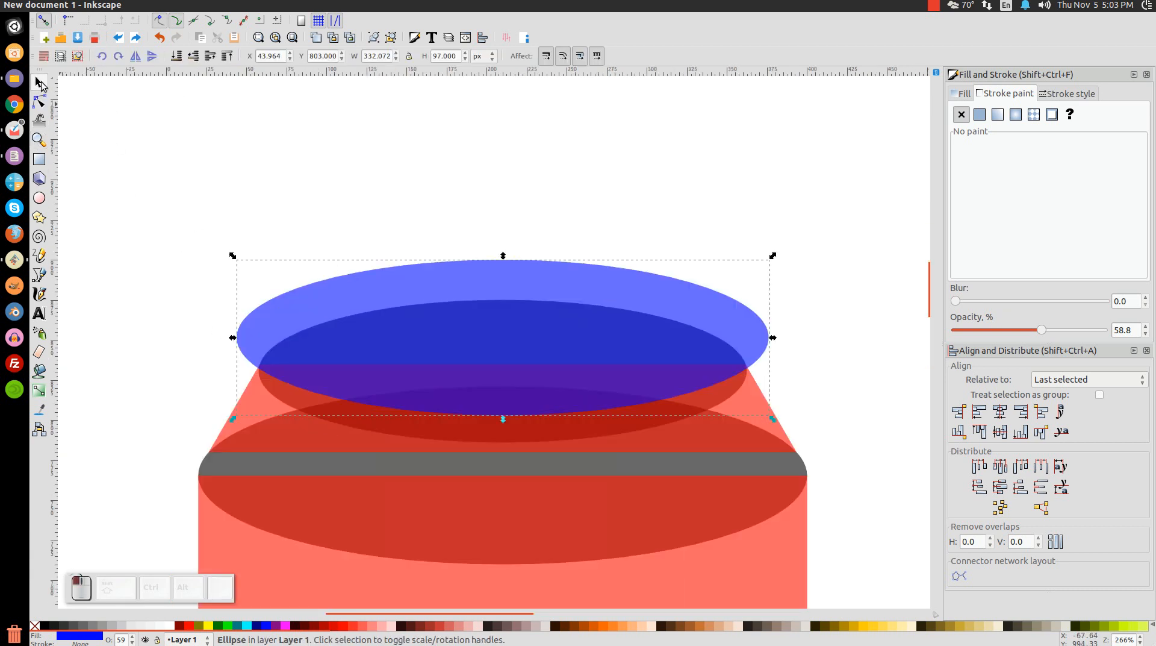
right_click(511, 280)
click(554, 358)
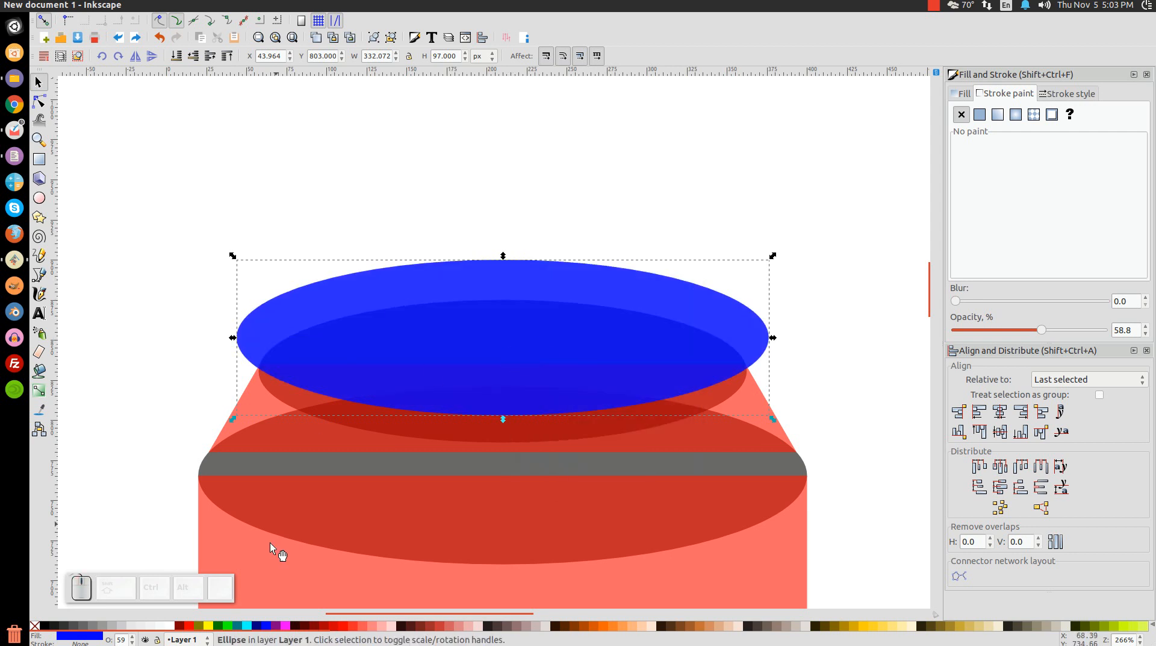
click(227, 626)
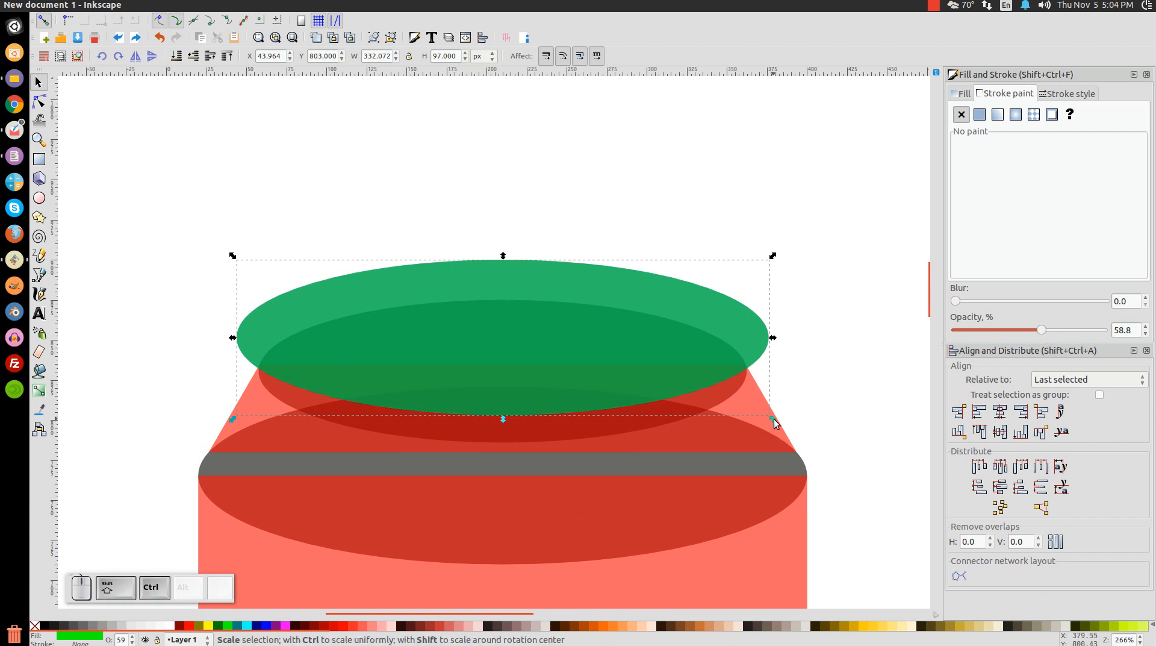
drag(774, 418, 718, 420)
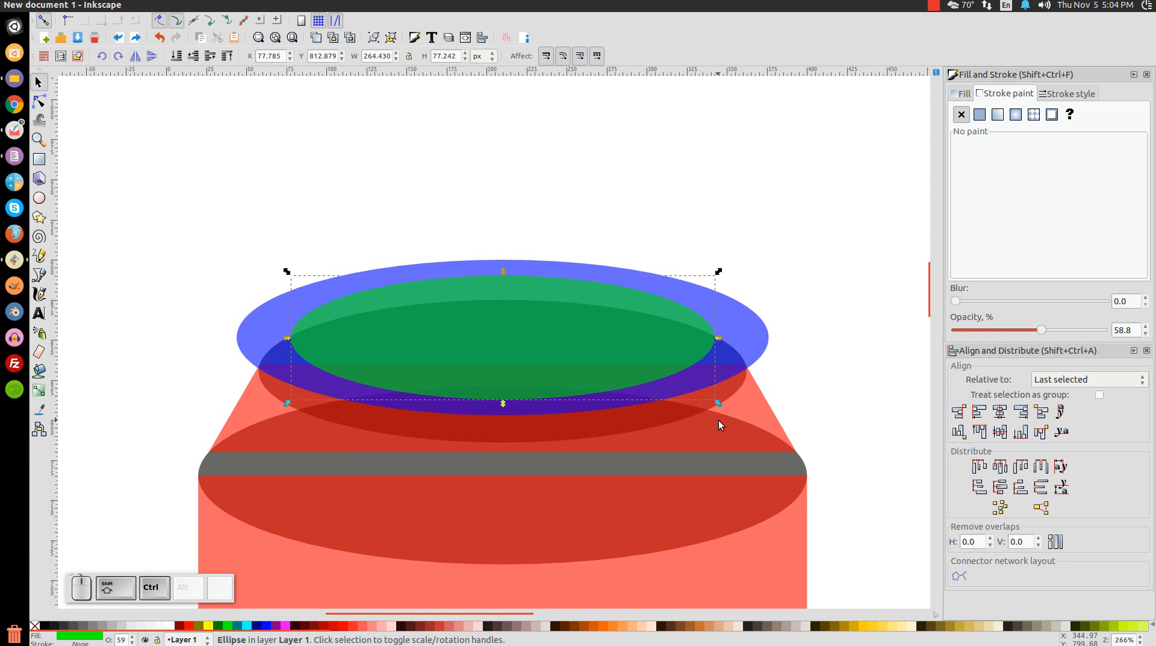
Step: Duplicate the green lid ellipse, fill the copy with red, and shrink it proportionally to about 208 × 61 px near the green ellipse's lower edge
right_click(543, 320)
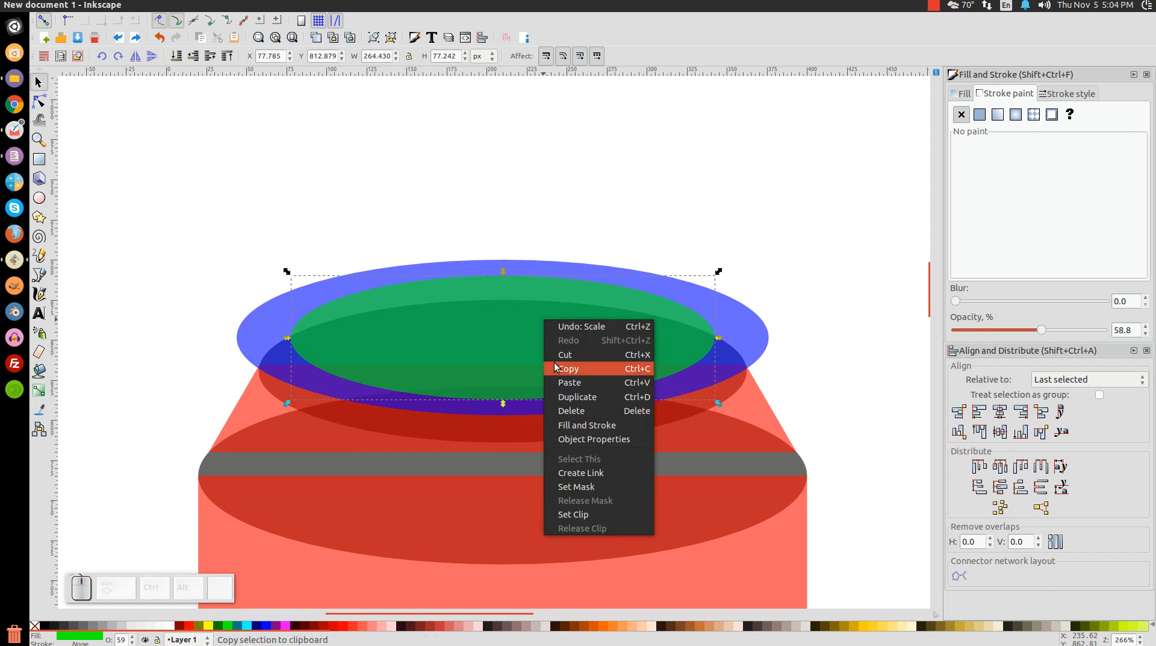
click(568, 397)
drag(189, 625, 526, 465)
key(ctrl)
key(shift)
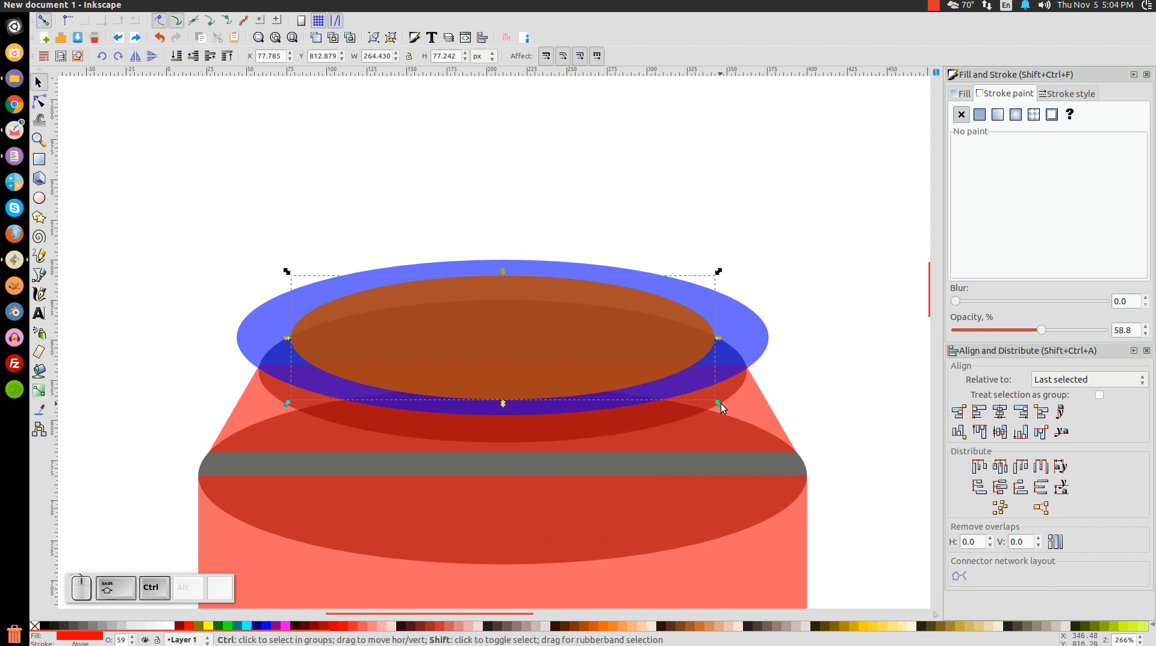
drag(718, 403, 693, 405)
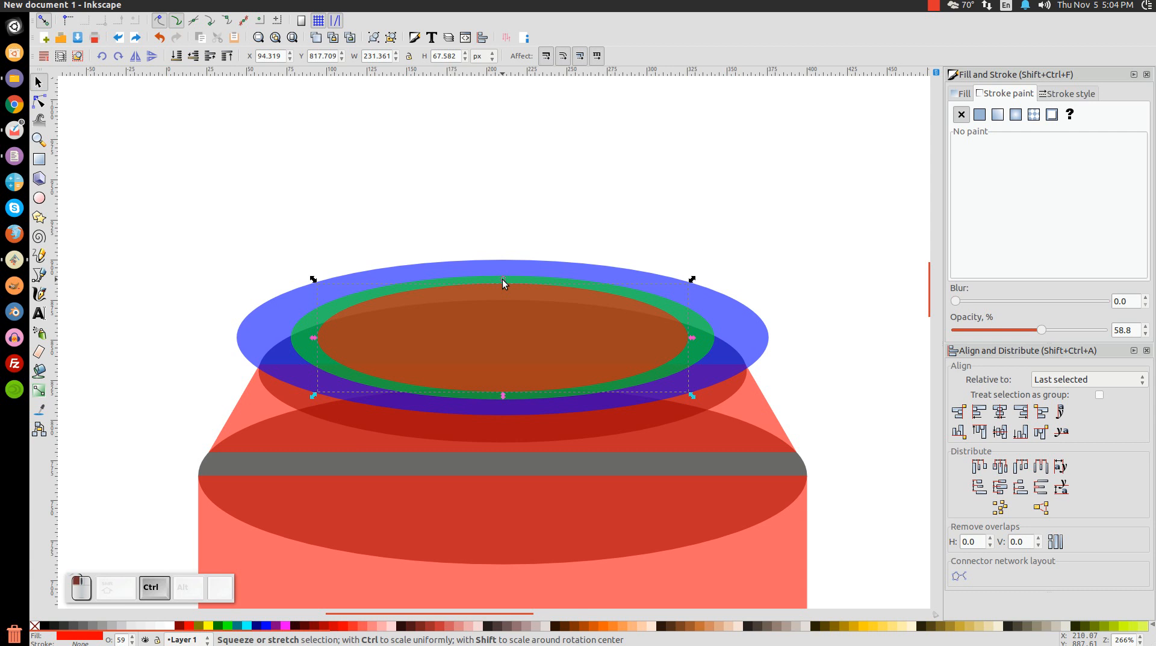
drag(502, 280, 500, 290)
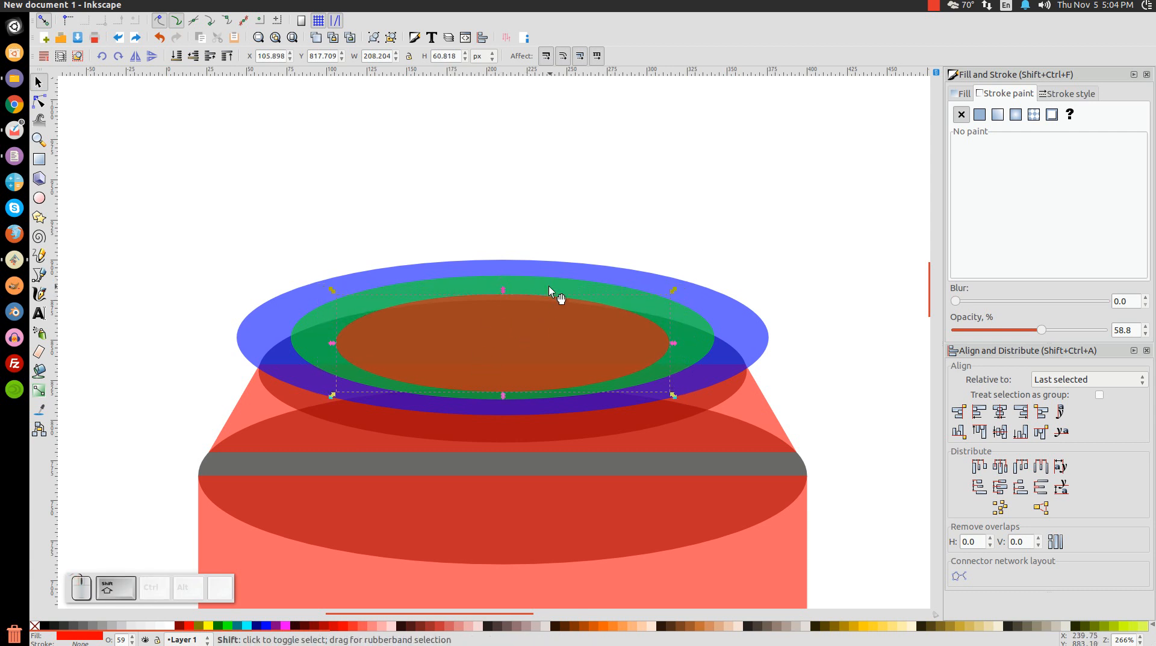
Step: Move the green and red lid ellipses together straight up to about Y 819, inside the blue ellipse
shift+click(533, 281)
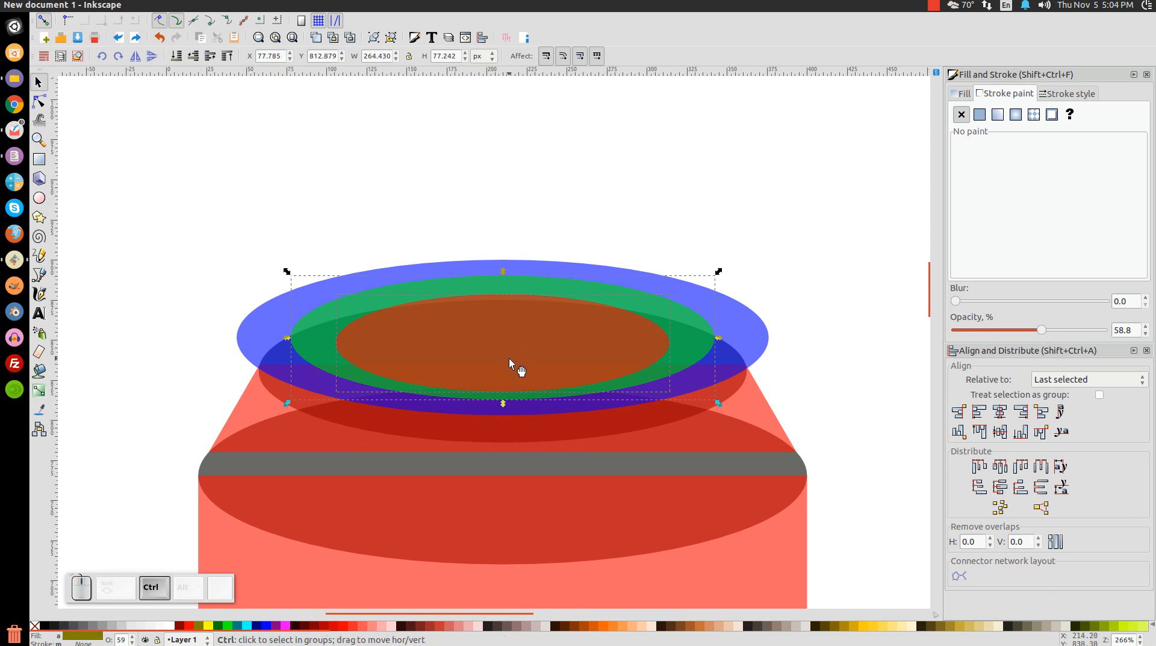
drag(509, 359, 513, 352)
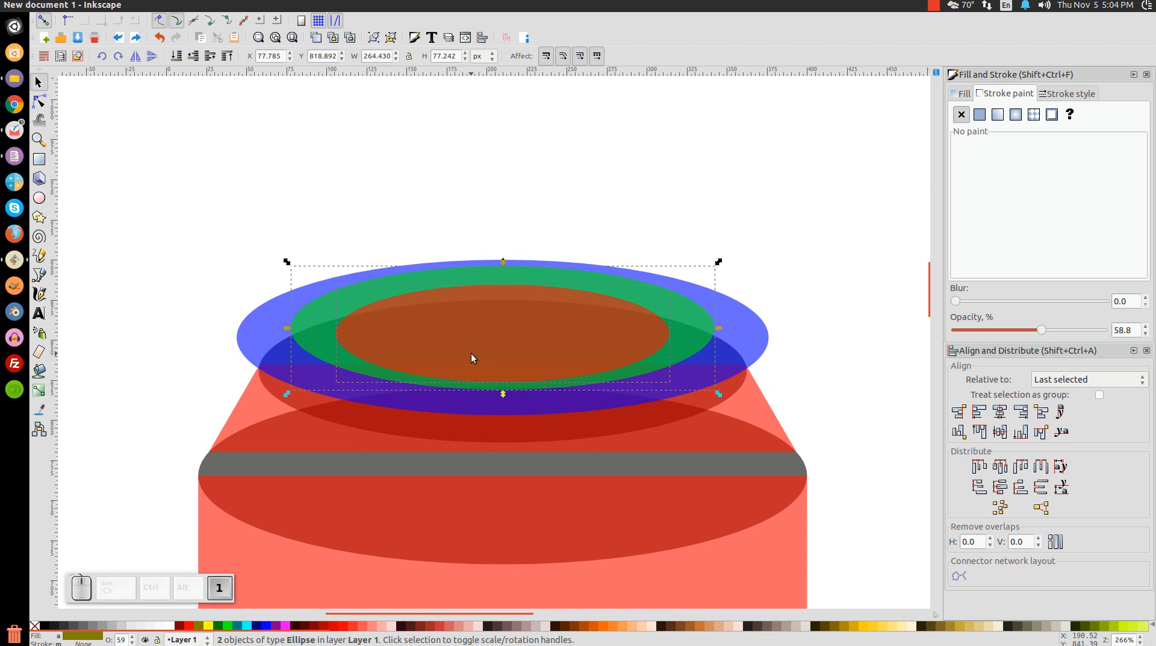
key(1)
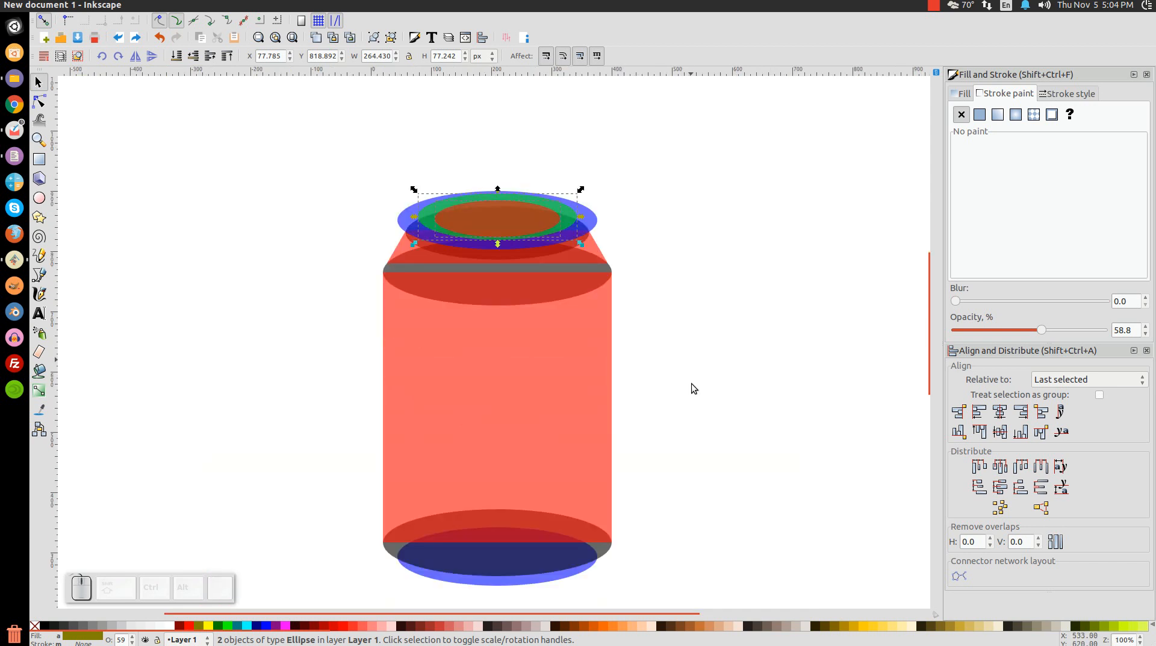
click(800, 211)
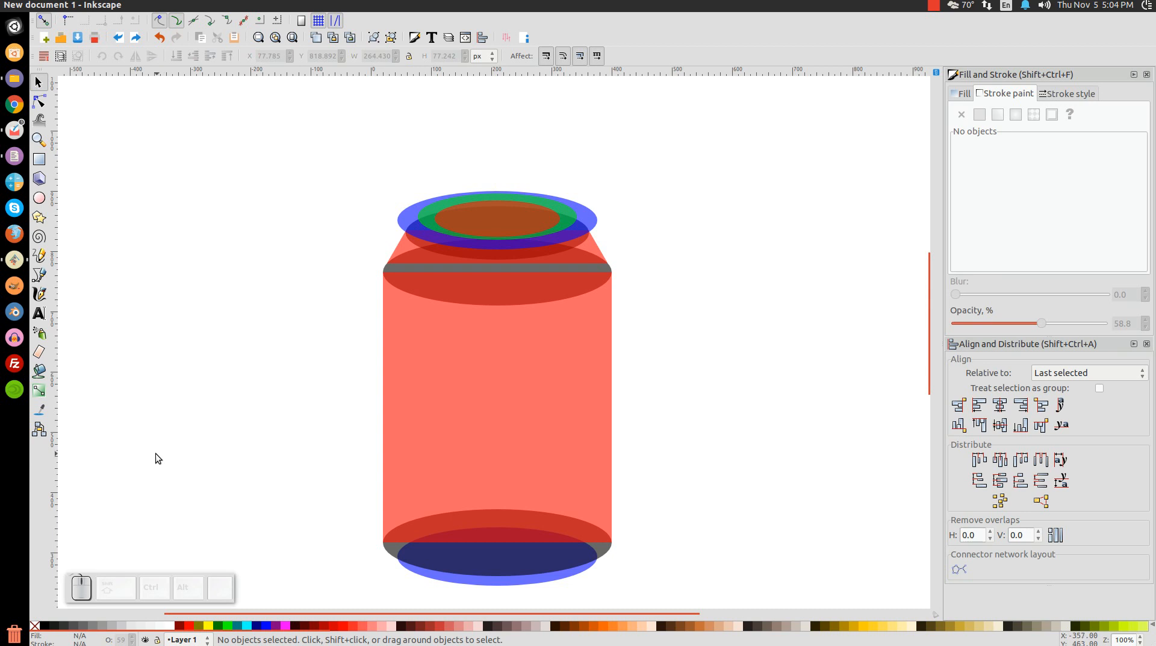
Step: Duplicate the large black ellipse at the can's base and place the copy beside the can at X 536, Y 508
click(446, 559)
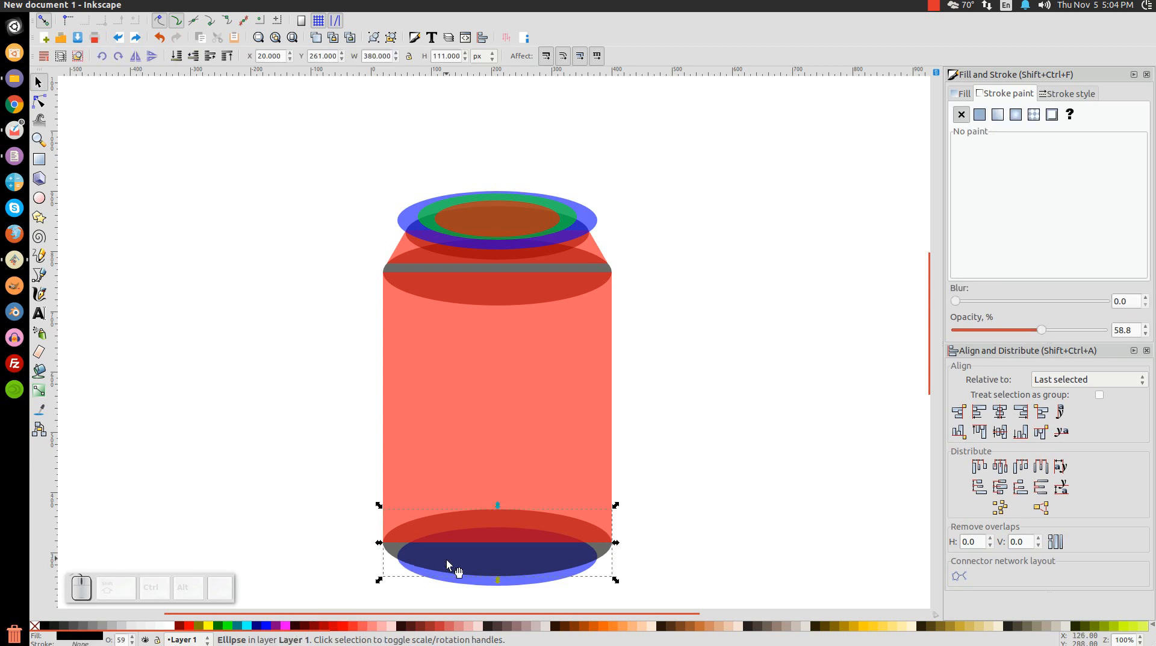
right_click(446, 559)
click(480, 422)
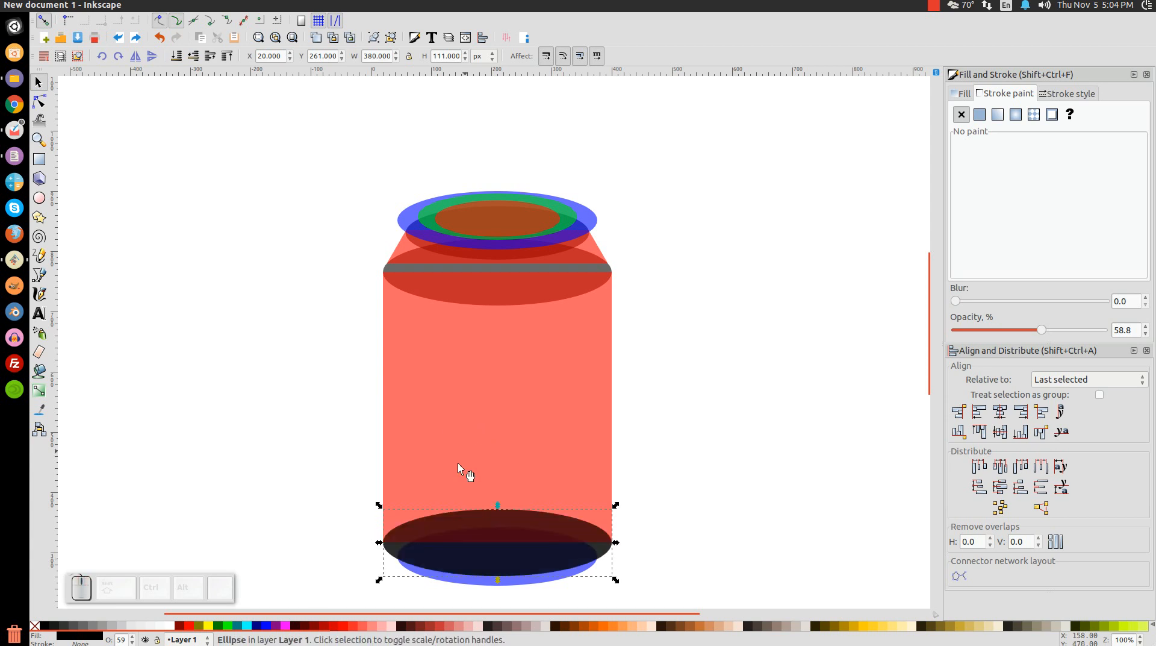
drag(398, 544, 721, 395)
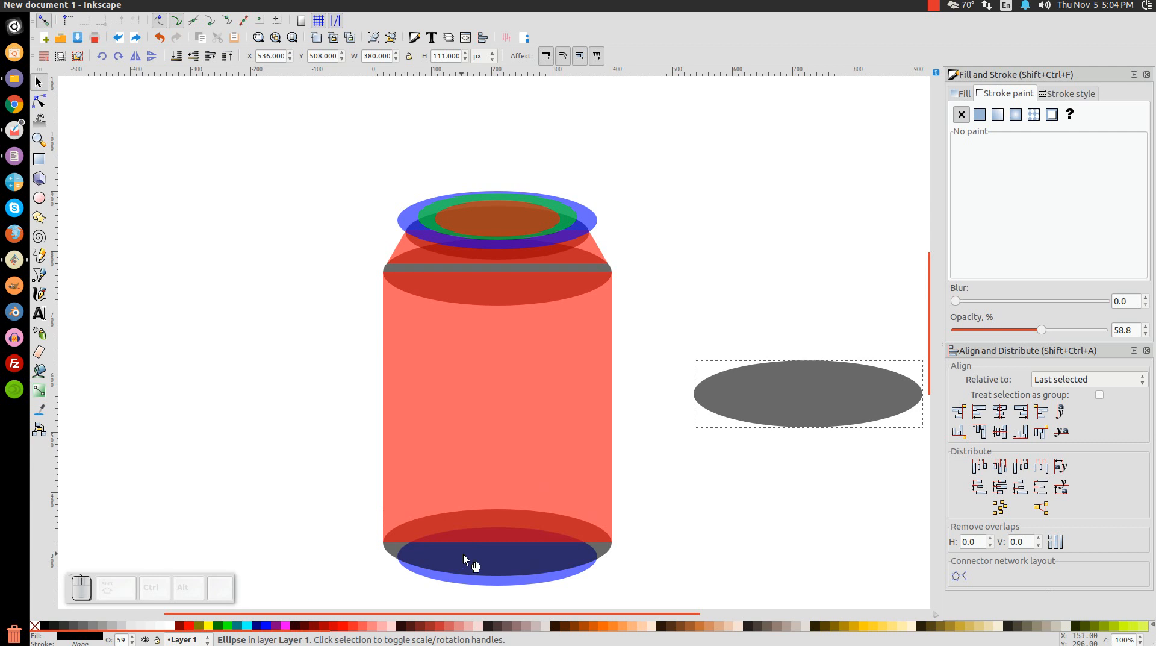
Step: Union the large black base ellipse with the red can body
click(500, 566)
key(shift)
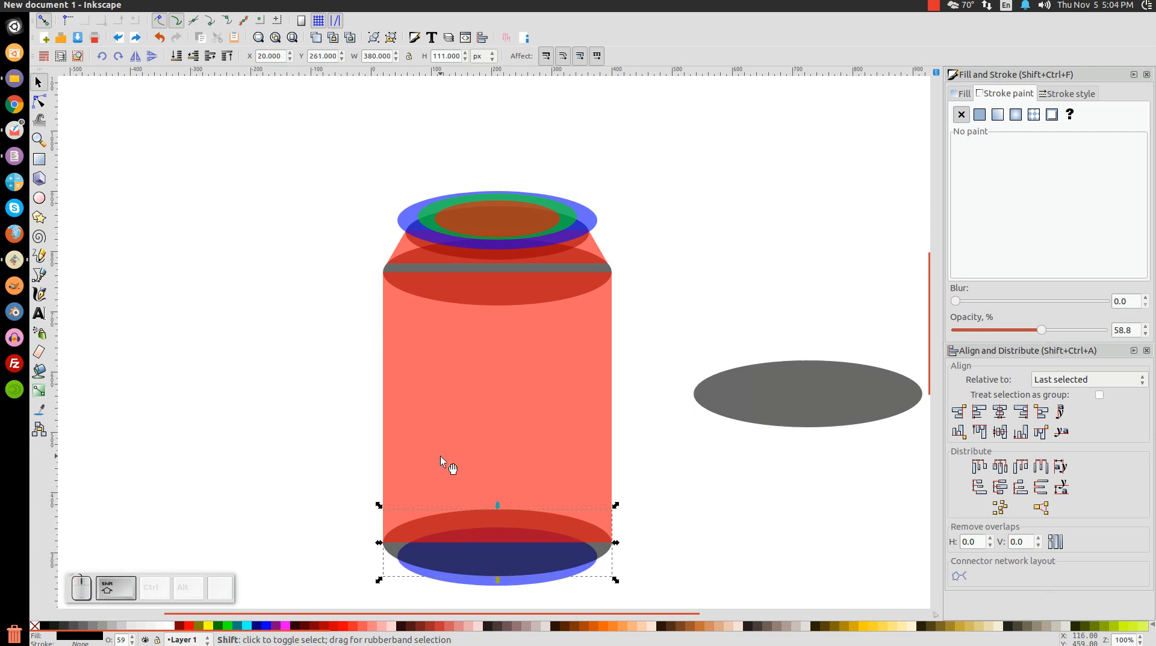
shift+click(423, 373)
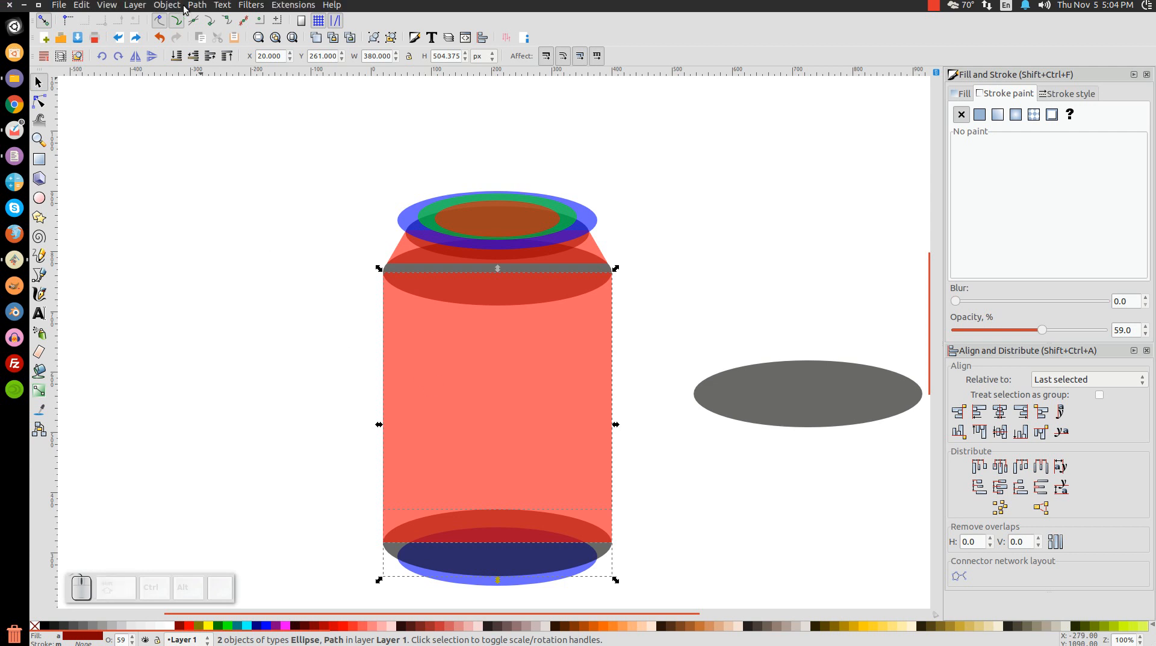
click(199, 7)
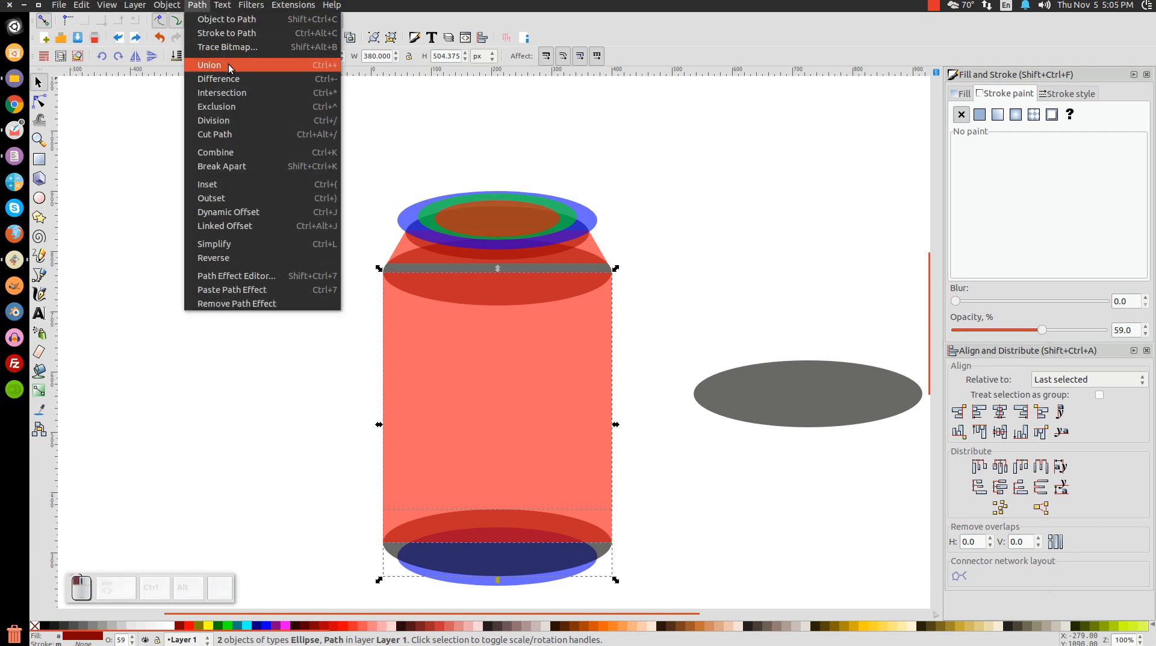
click(229, 64)
Step: Union the can body with the large ellipse at its shoulder
key(ctrl)
scroll(382, 277, up, 4)
scroll(382, 277, up, 2)
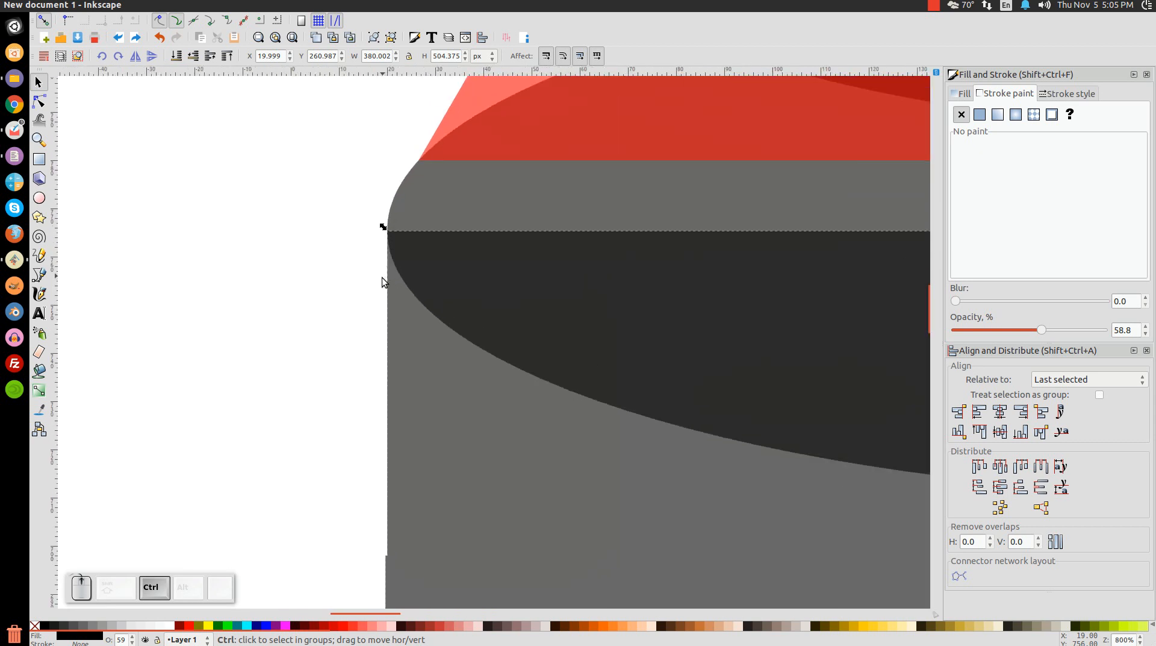
key(shift)
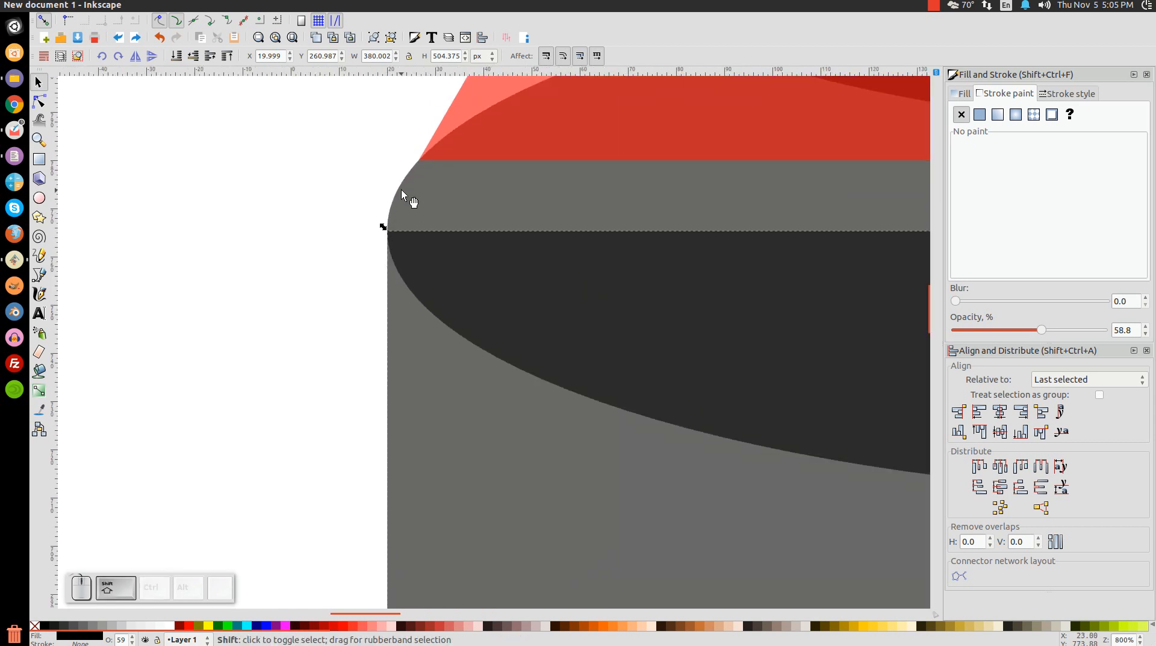
shift+click(401, 189)
click(197, 5)
click(213, 64)
Step: Union the red neck trapezoid with the can body
scroll(489, 251, up, 8)
key(shift)
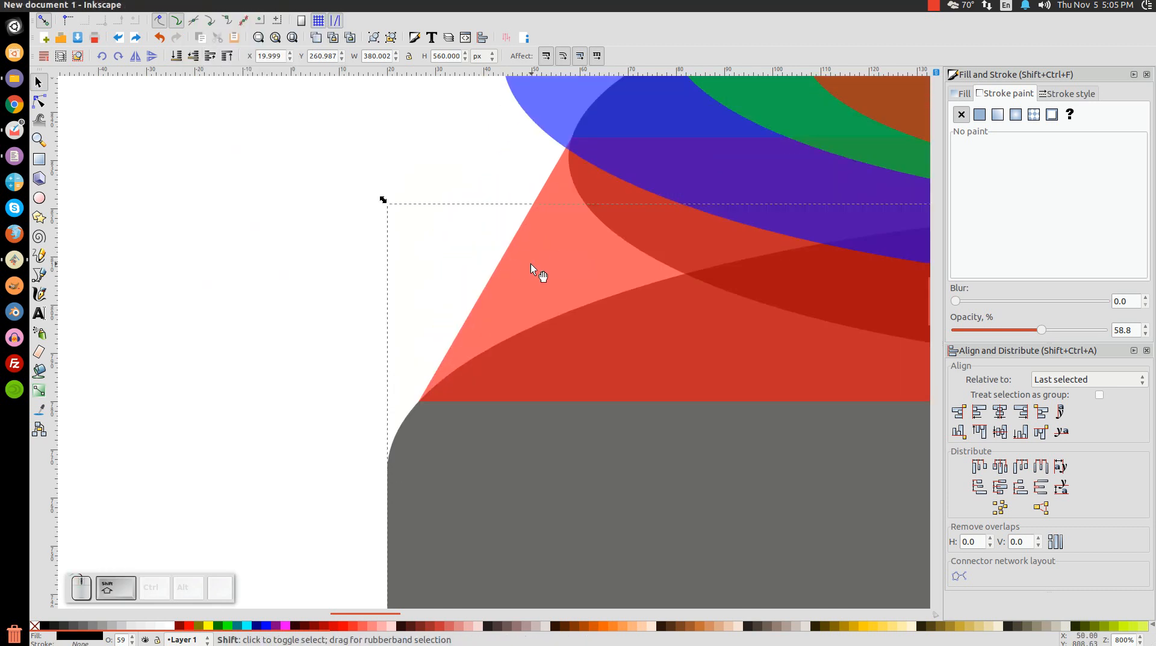
shift+click(523, 266)
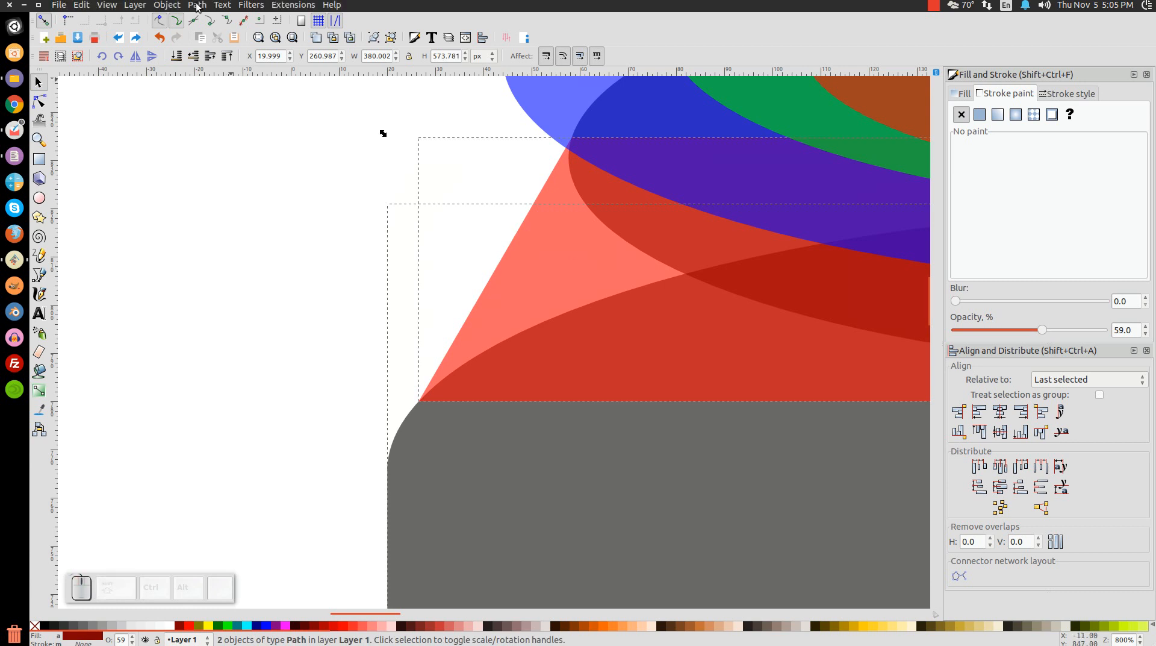
click(197, 4)
click(212, 65)
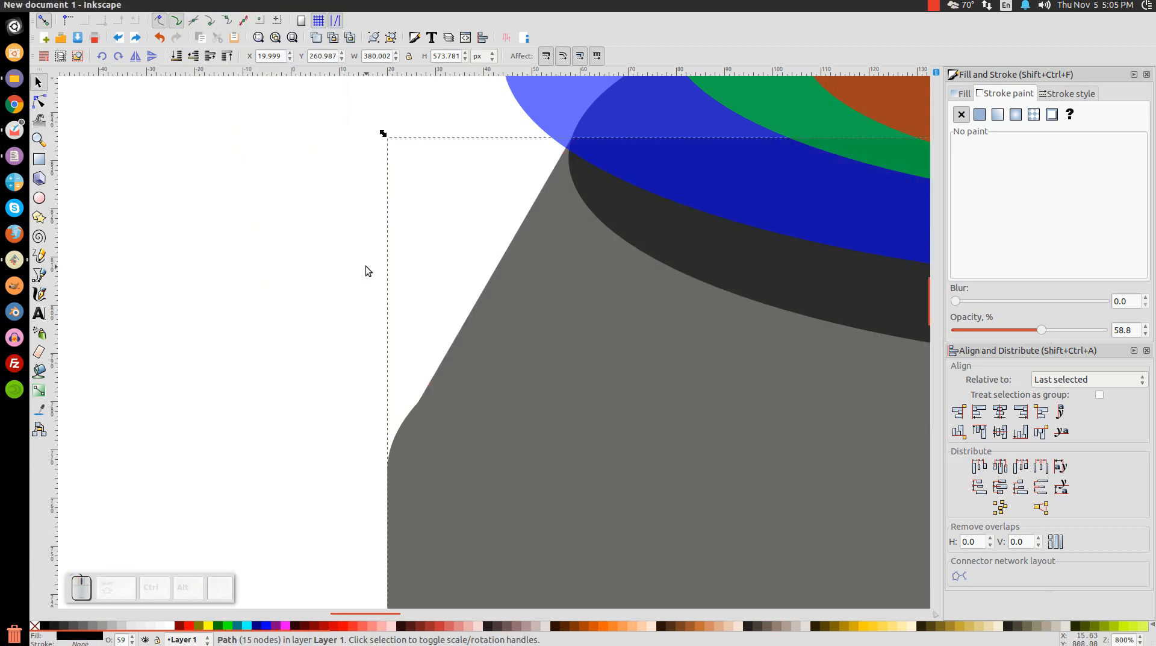
key(1)
scroll(453, 396, down, 5)
click(400, 281)
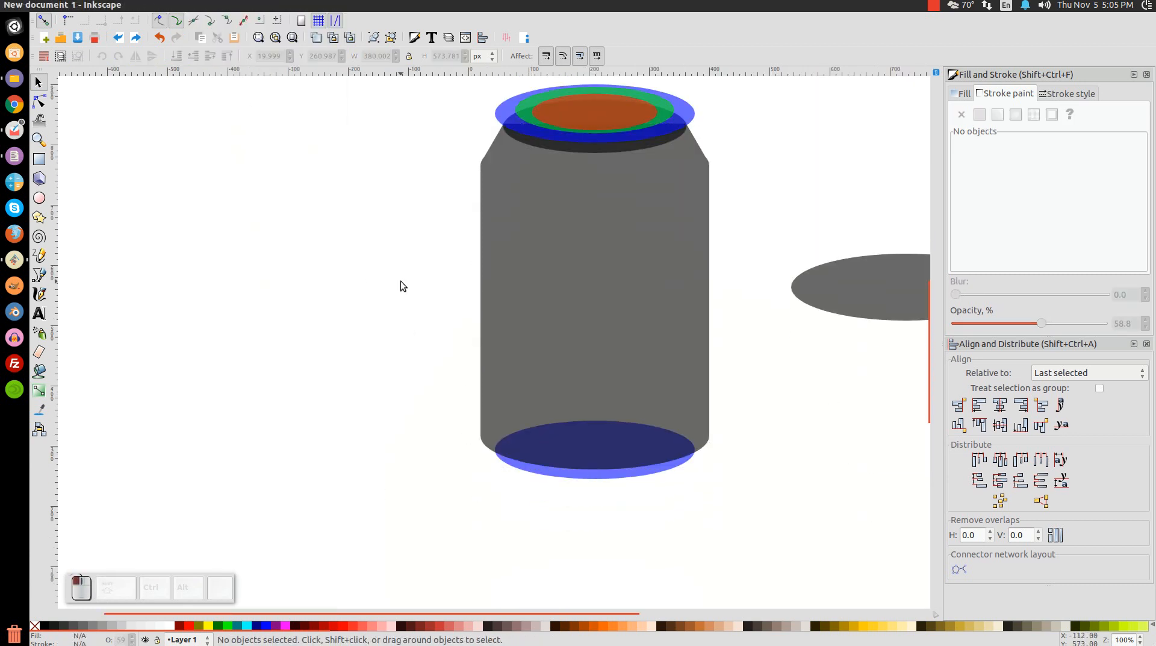
Step: Set the merged can body's opacity to 100% and fill it with 20% Gray
scroll(399, 281, up, 1)
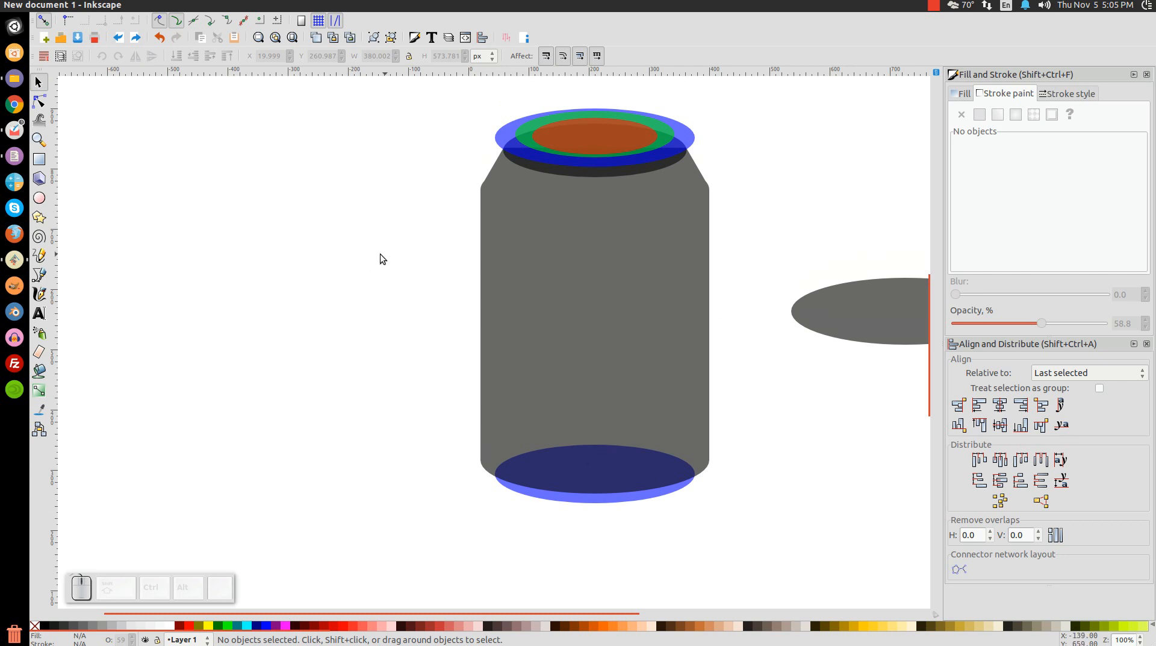
scroll(226, 327, up, 4)
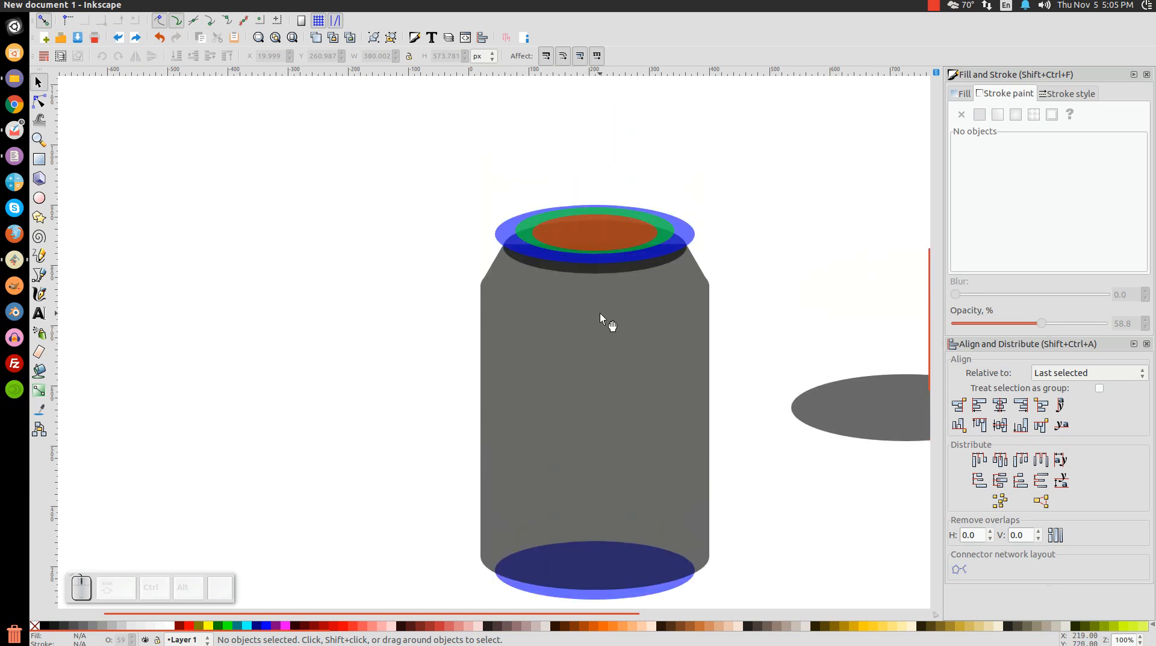
scroll(600, 318, down, 4)
scroll(507, 284, up, 2)
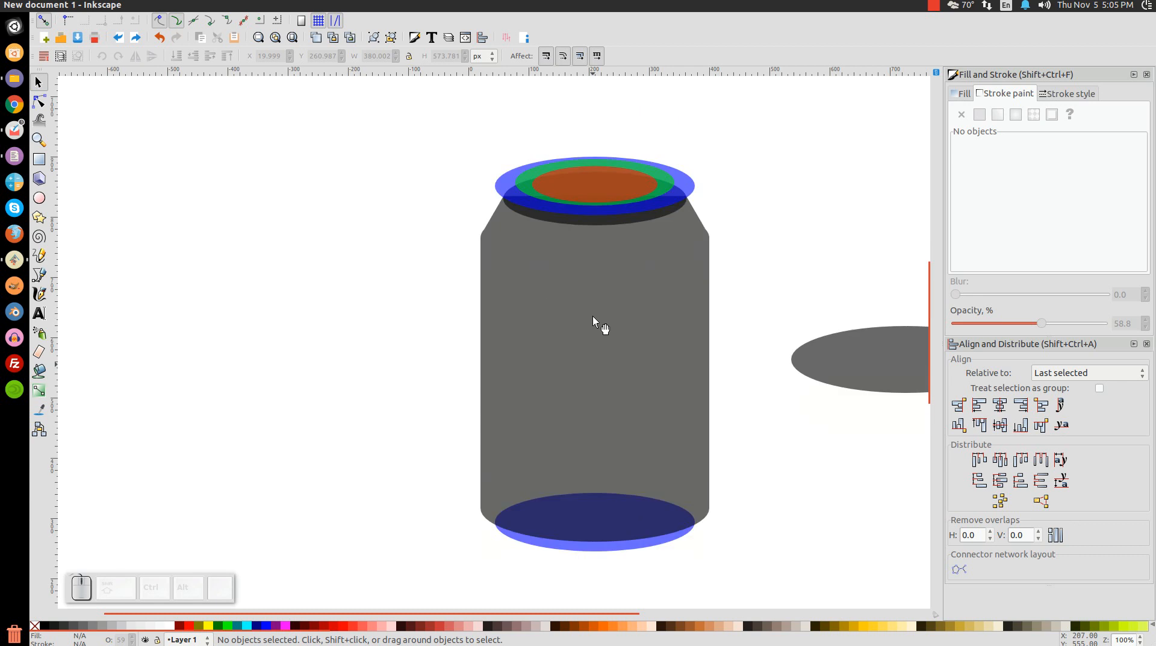
click(581, 284)
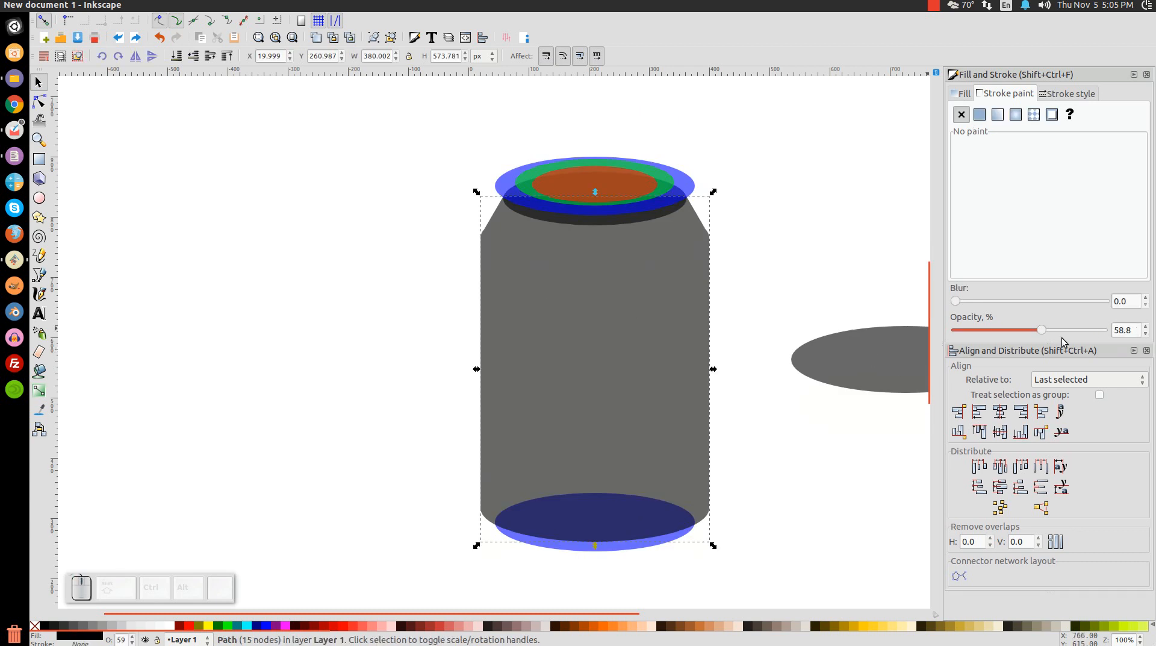
drag(1044, 335, 1105, 332)
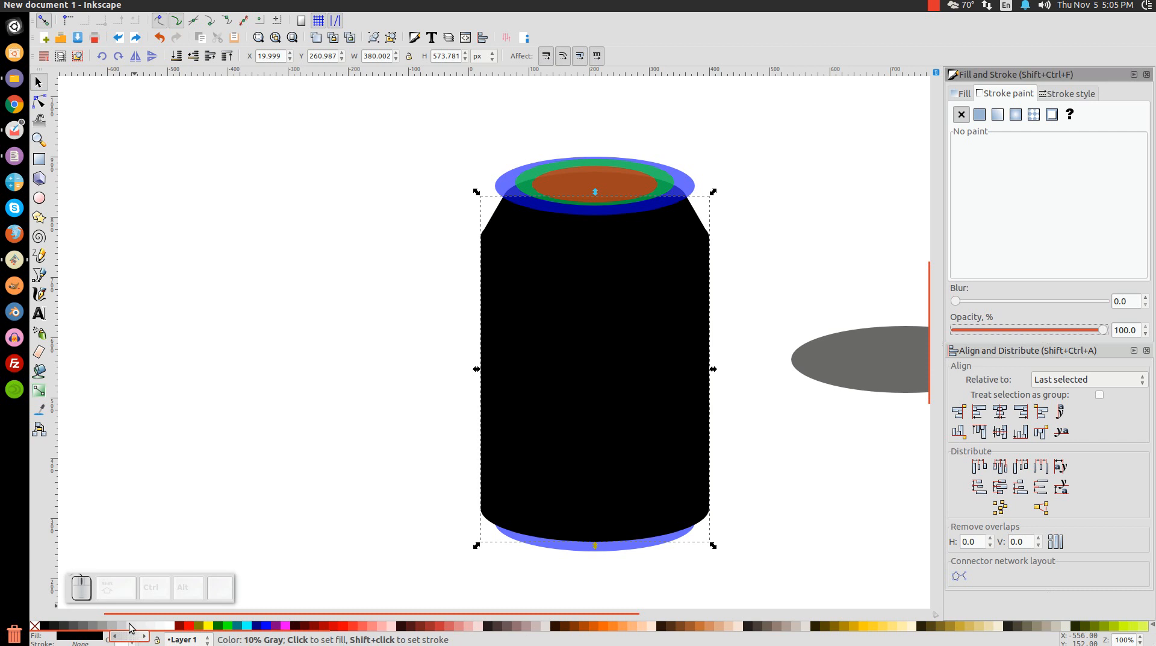
click(123, 629)
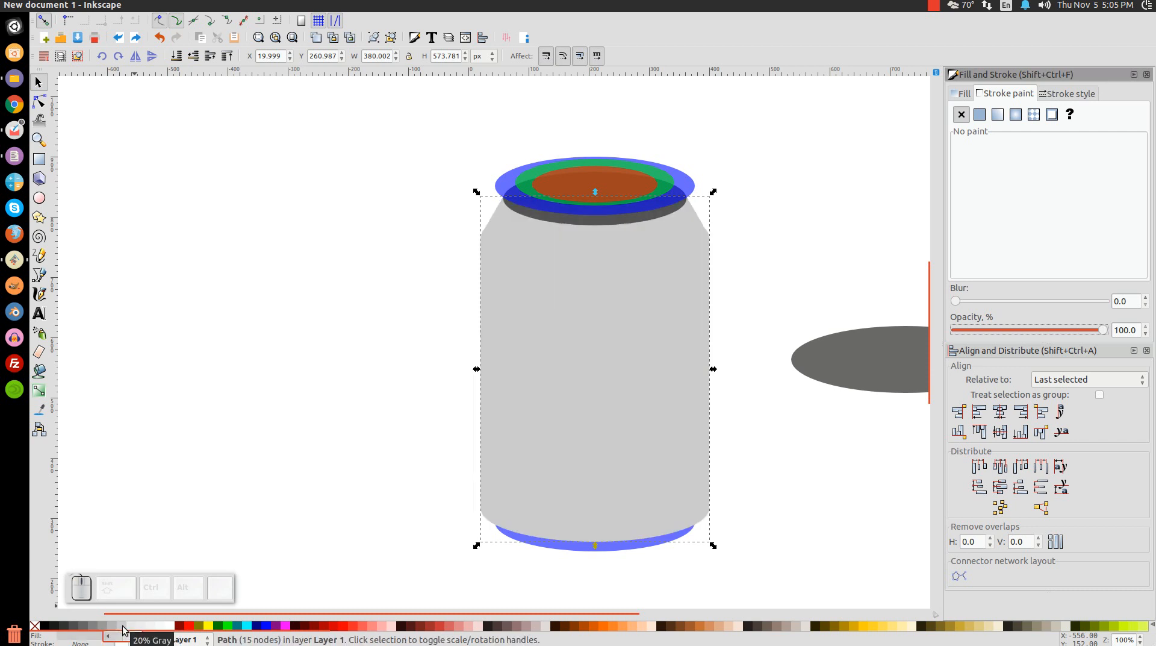
Step: Set the blue base ellipse's opacity to 100% and fill it with a darker gray than the body
drag(825, 387, 735, 385)
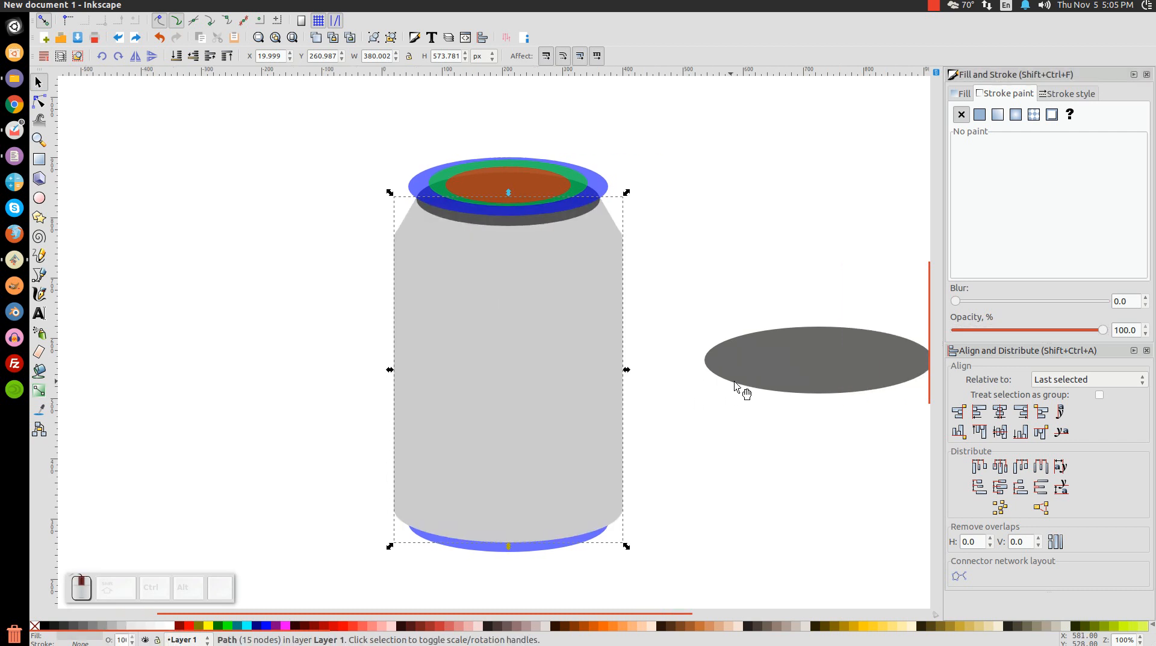
click(547, 550)
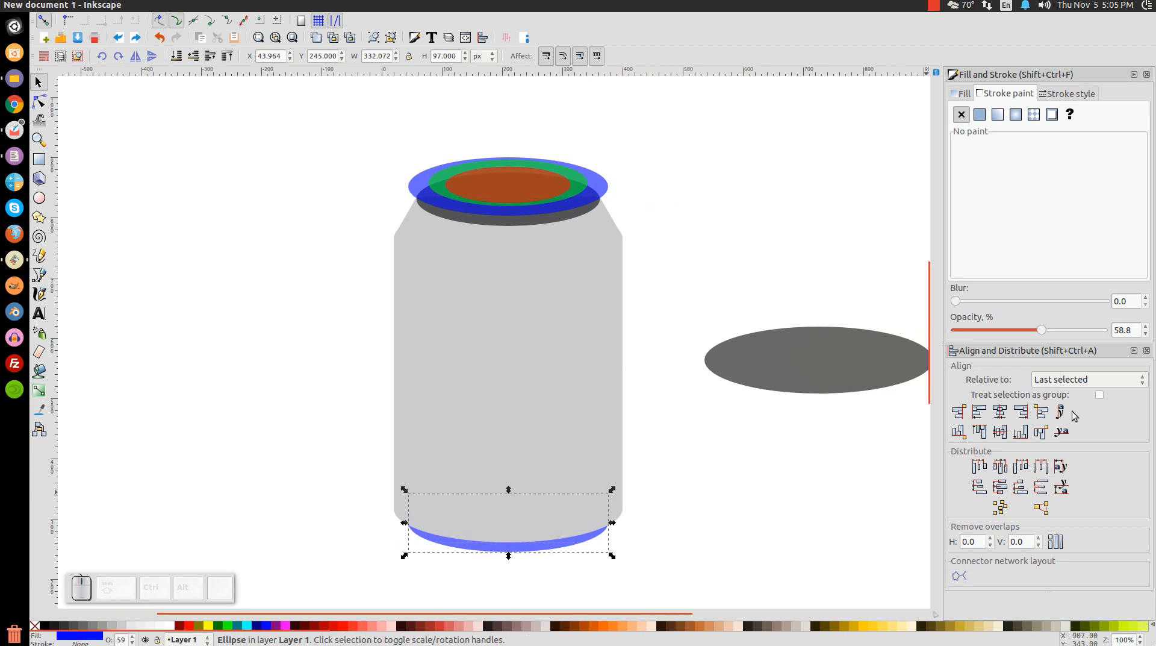
drag(1045, 329, 1112, 330)
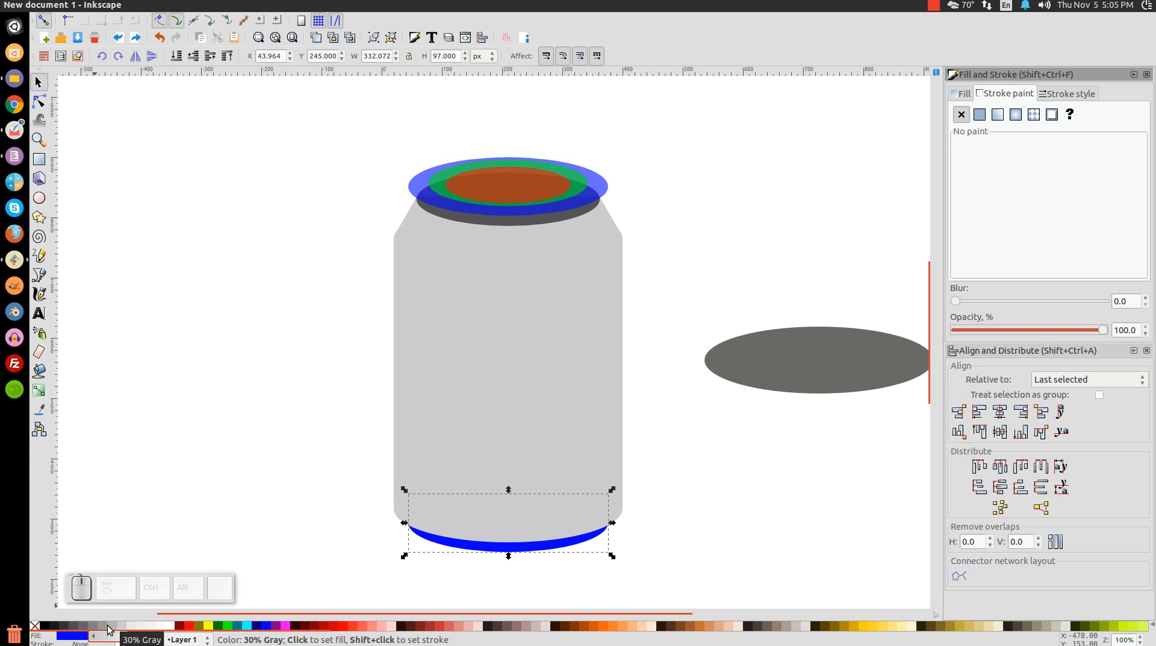
click(103, 626)
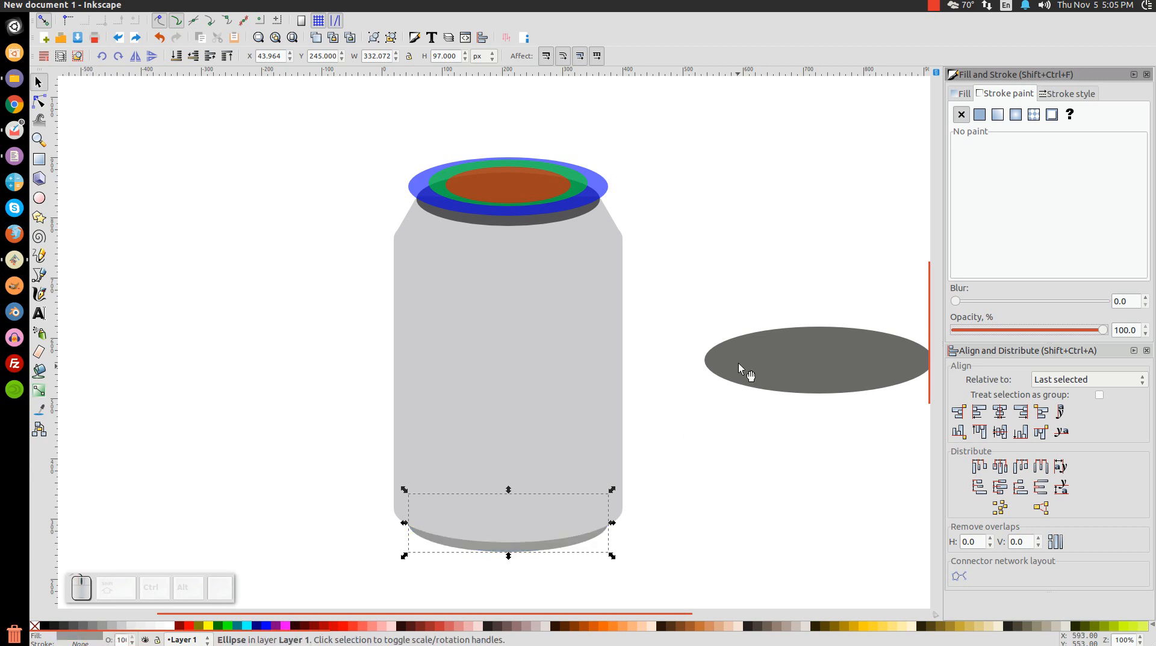
Step: Delete the small black ellipse beneath the blue lid ellipse
click(740, 219)
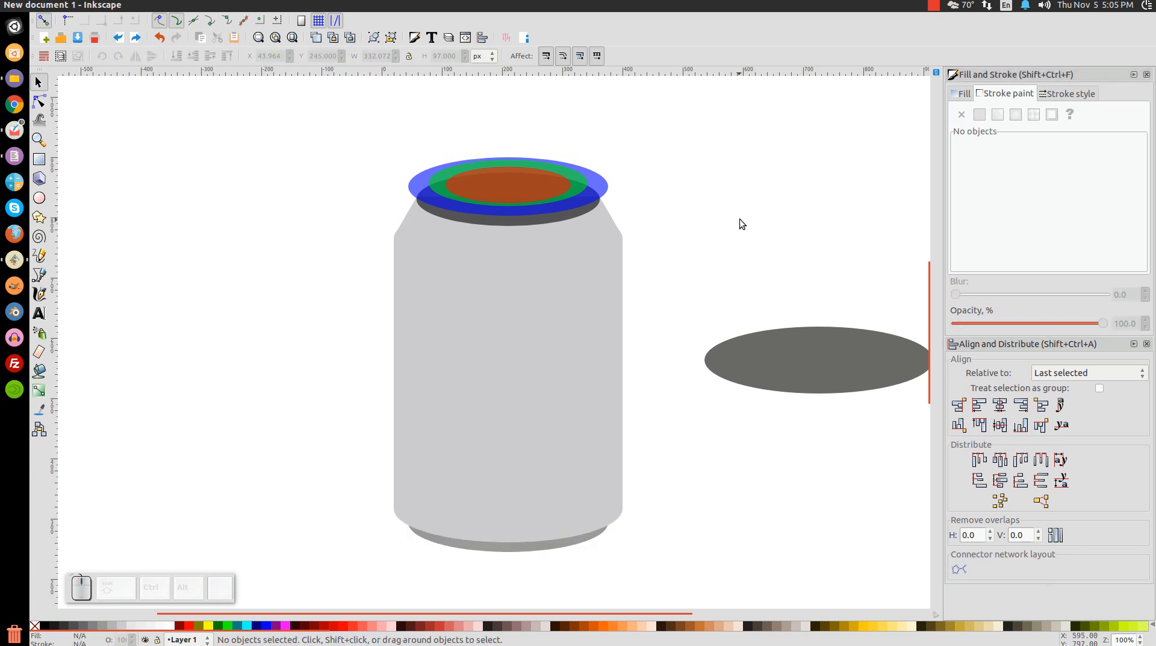
click(522, 222)
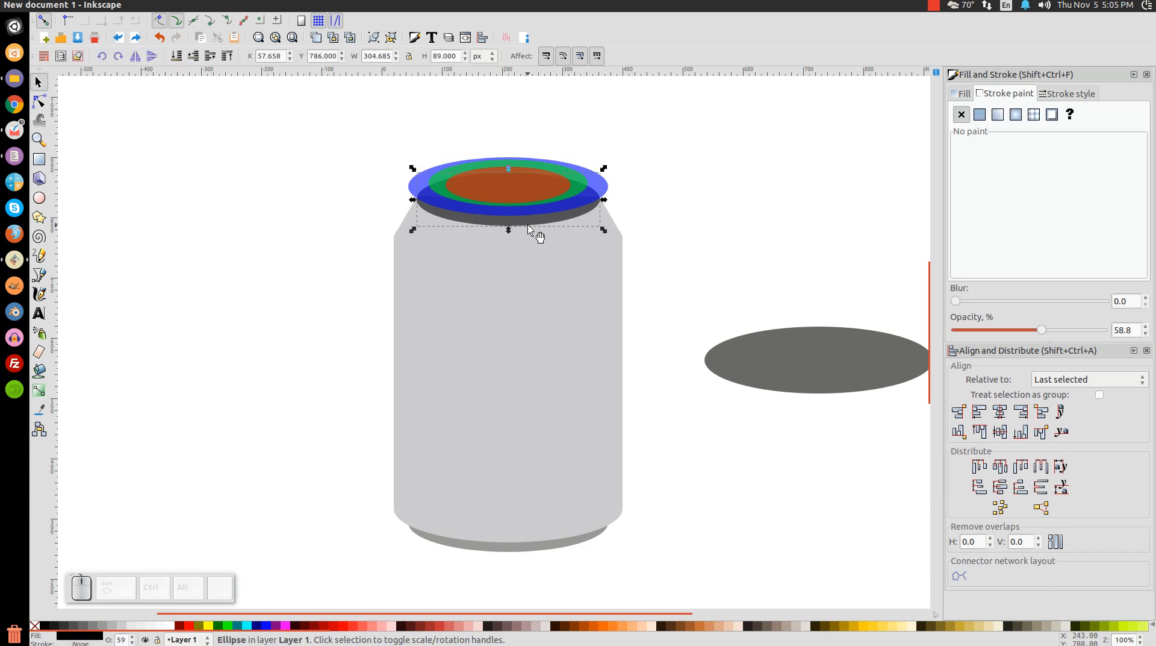
key(Delete)
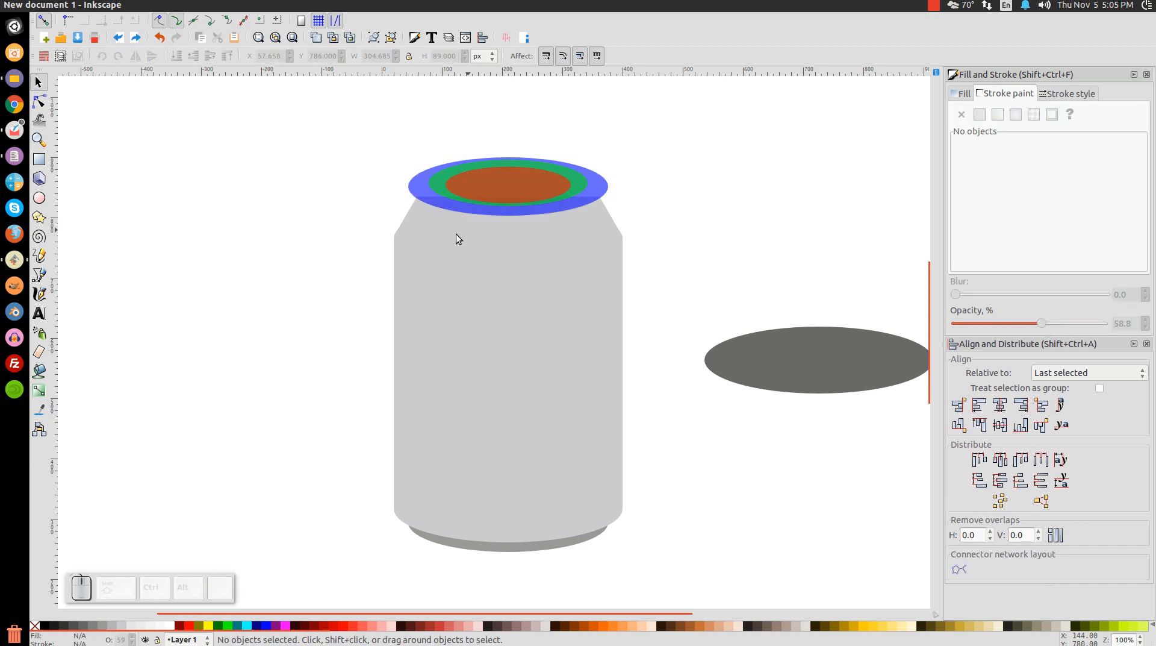
Step: Set the blue lid ellipse's opacity to 100% and fill it with the can body's gray lightened to lightness 234 (eaeaea)
scroll(392, 247, up, 5)
scroll(392, 247, down, 4)
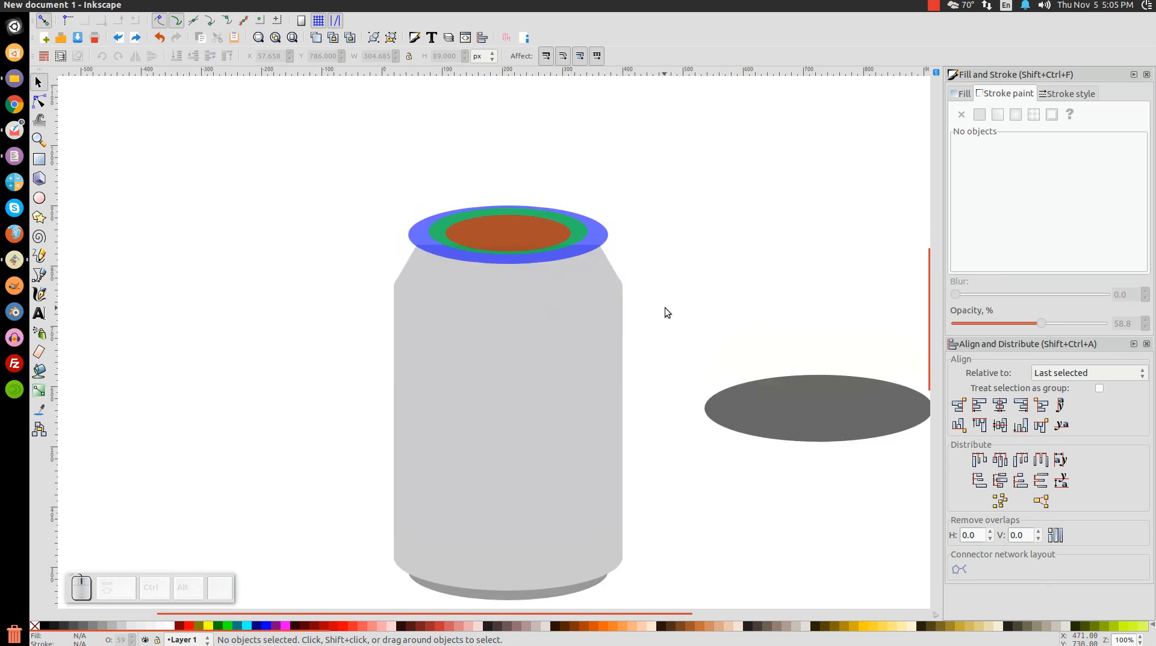
click(606, 237)
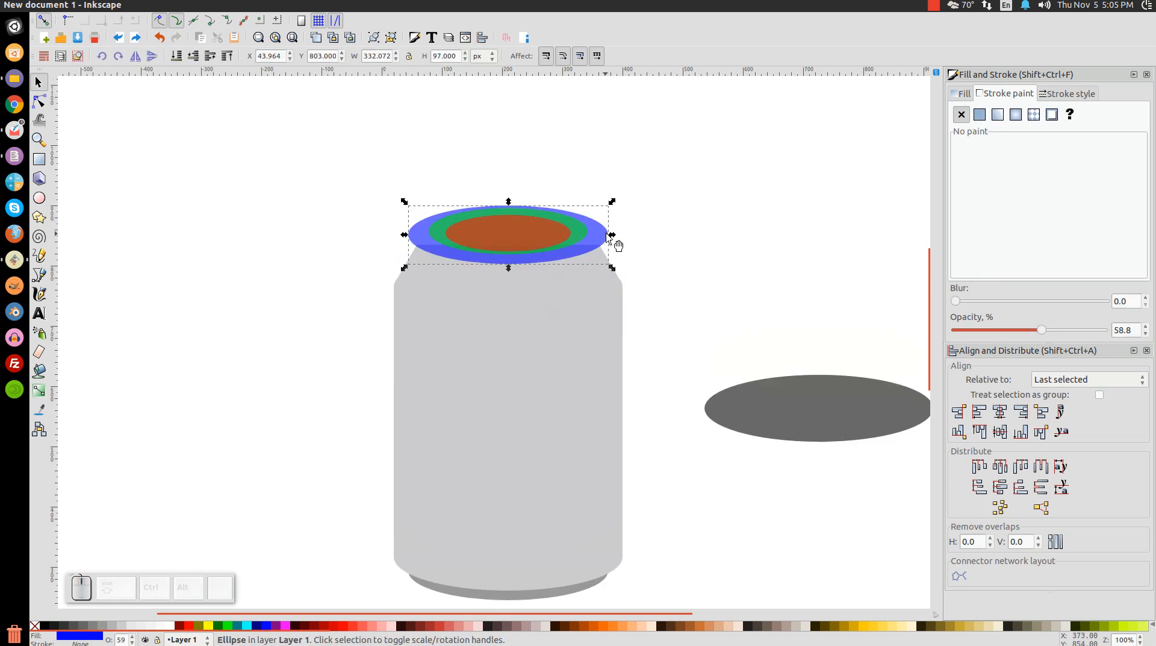
drag(1041, 330, 1154, 326)
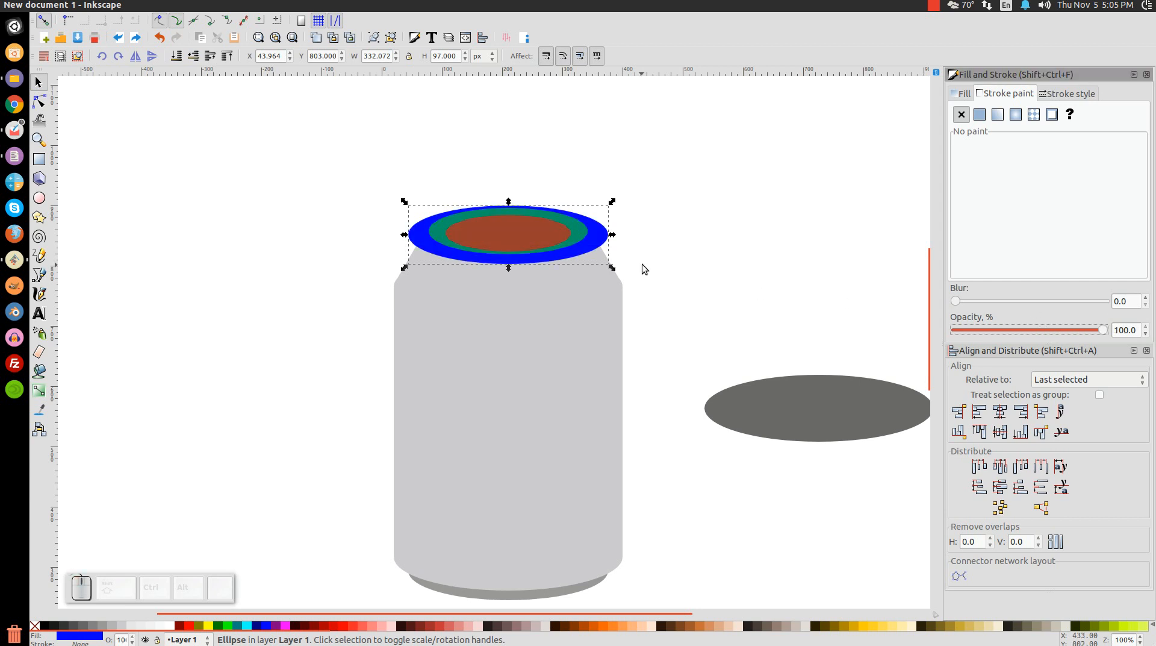
key(d)
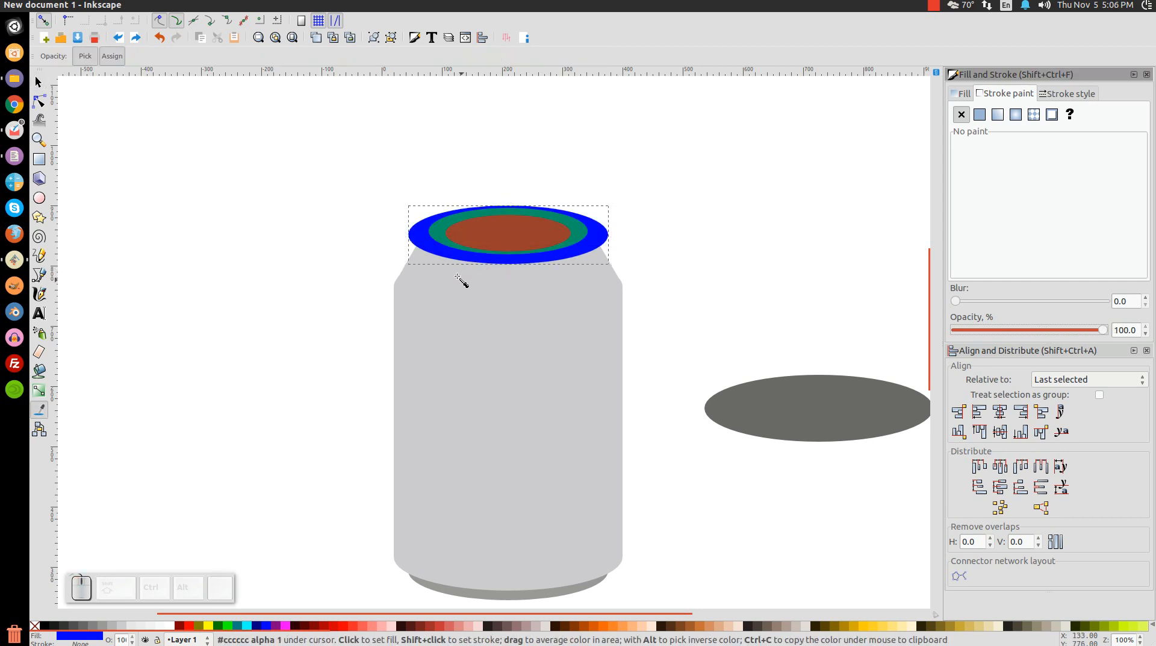
click(516, 337)
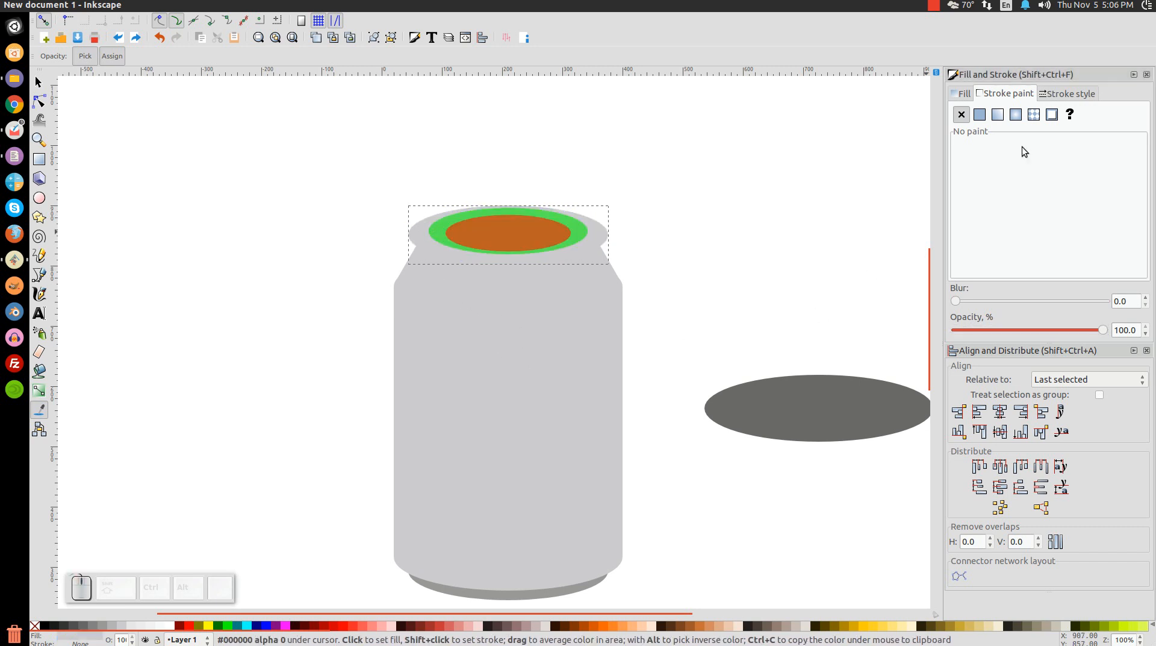
click(964, 94)
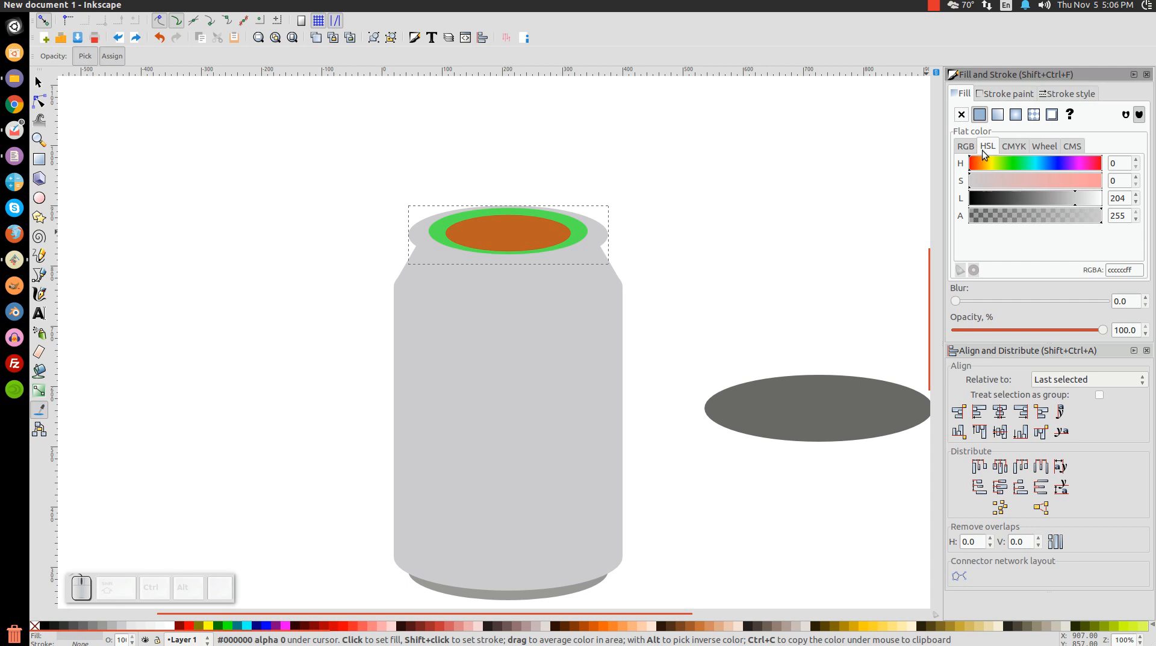
drag(1078, 200, 1091, 201)
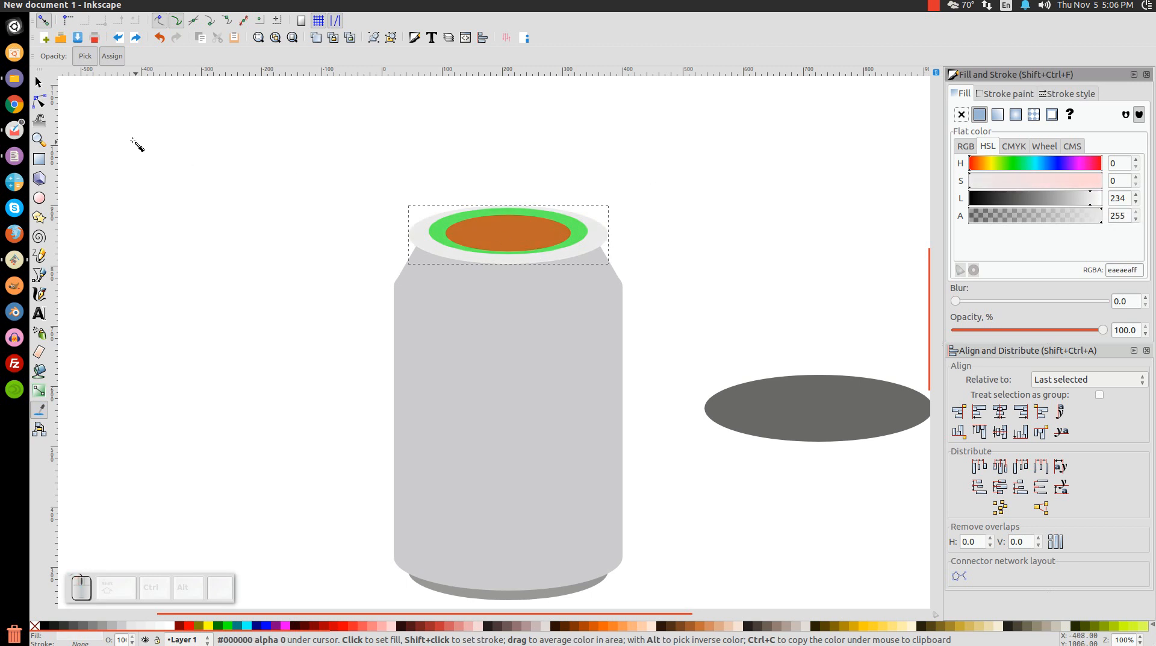
Step: Enlarge the innermost lid ellipse to about 239 × 70 px so only a thin green ring surrounds it
click(39, 139)
drag(648, 284, 355, 191)
click(38, 82)
click(552, 321)
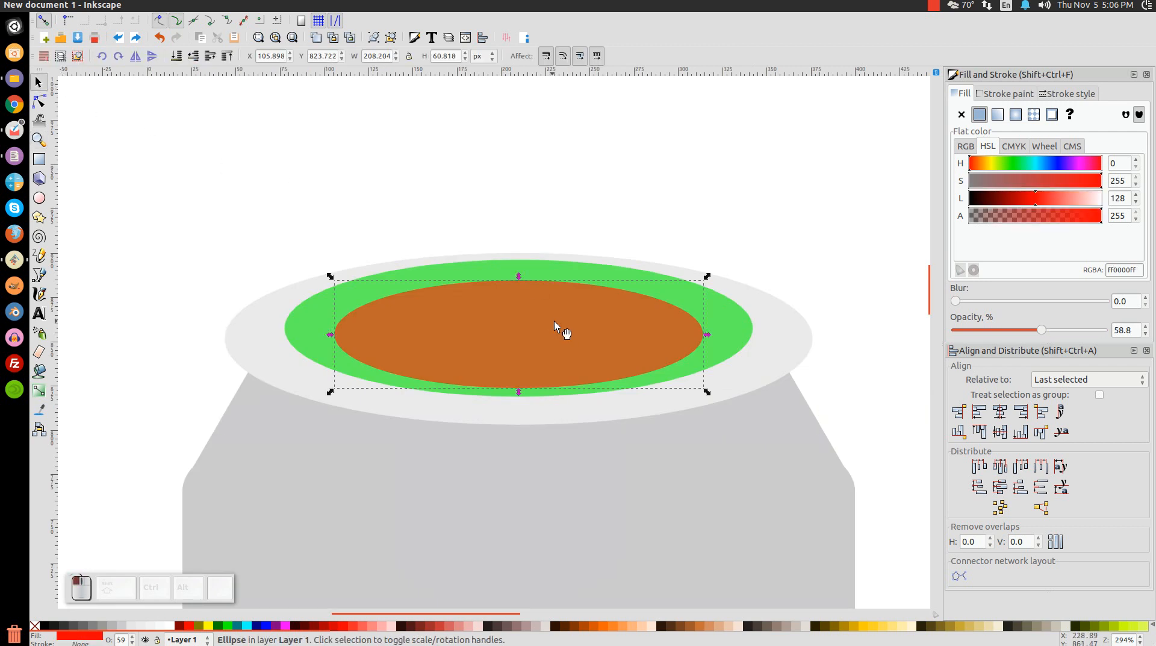
key(ctrl+shift)
drag(705, 393, 721, 412)
drag(517, 272, 517, 265)
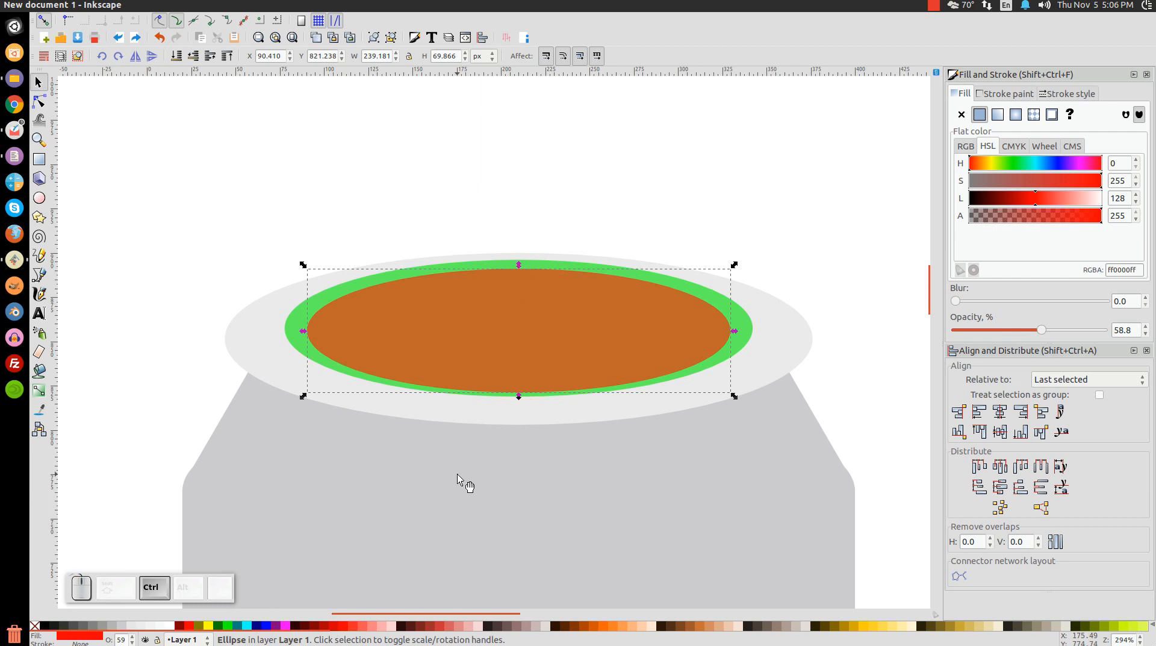
Step: Scale the green and innermost lid ellipses together slightly, to about 267 × 78 px overall
shift+click(743, 321)
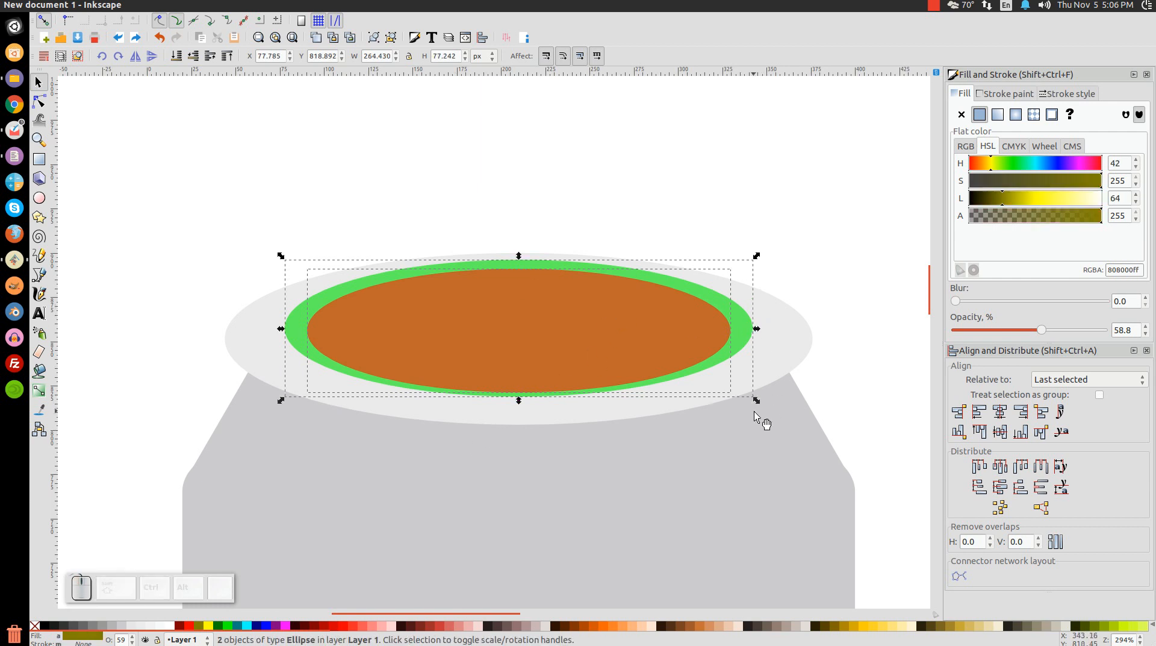
drag(521, 398, 524, 399)
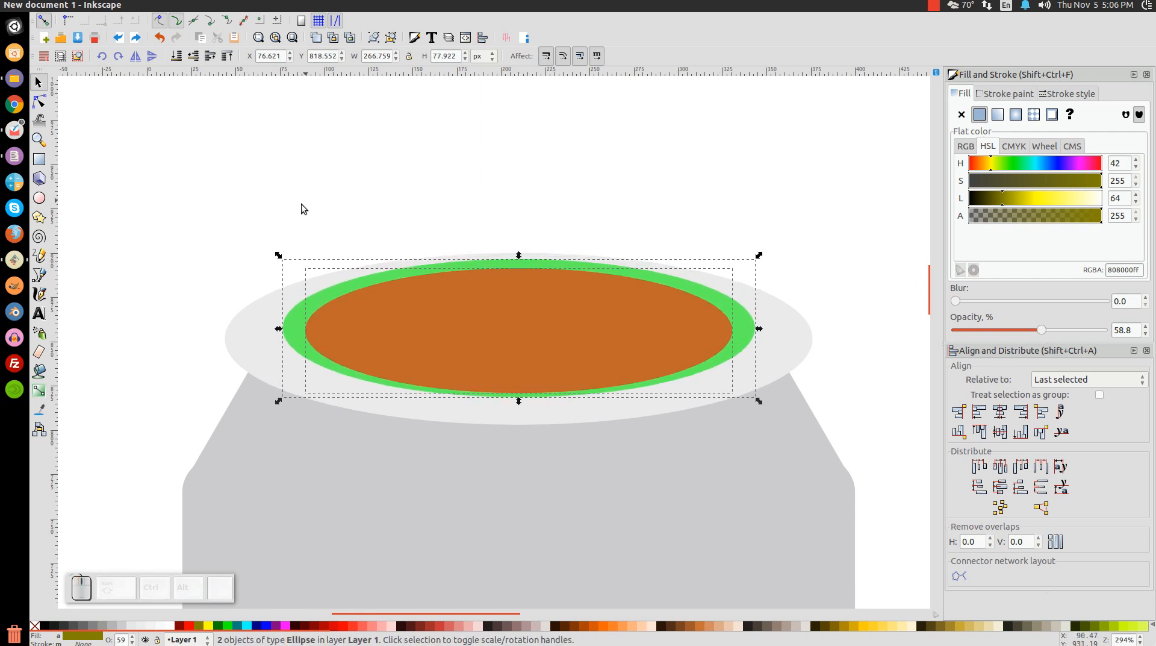
click(619, 177)
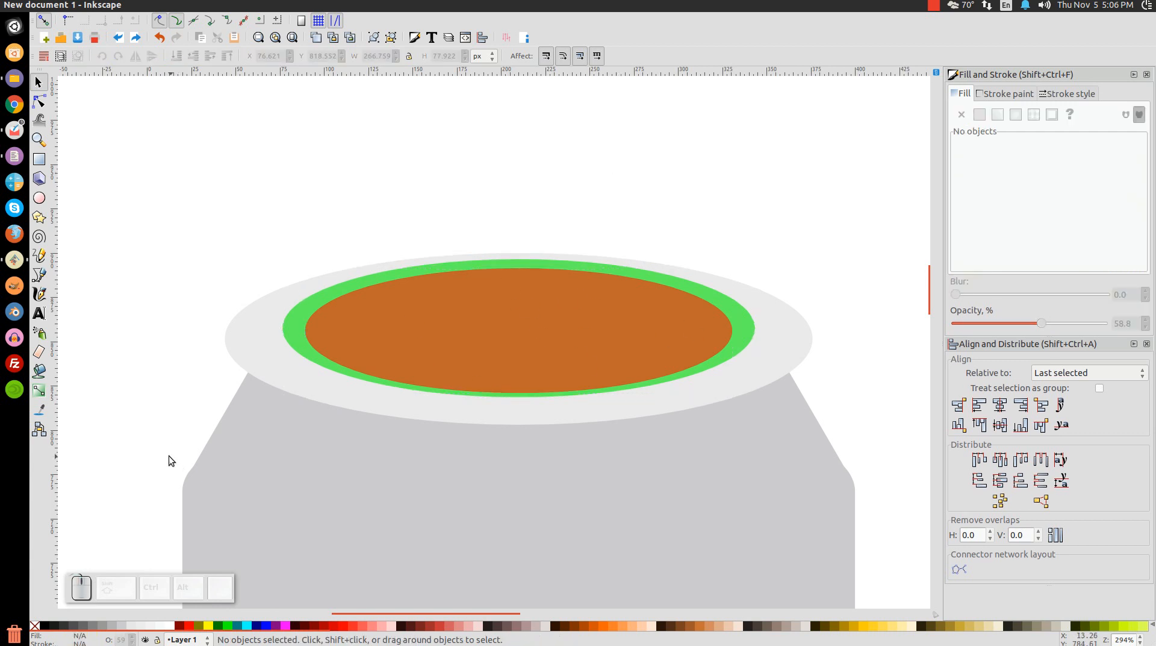
Step: Set the innermost lid ellipse's opacity to 100% and fill it with the outer rim's light gray (eaeaea)
click(545, 307)
drag(1038, 337, 1123, 324)
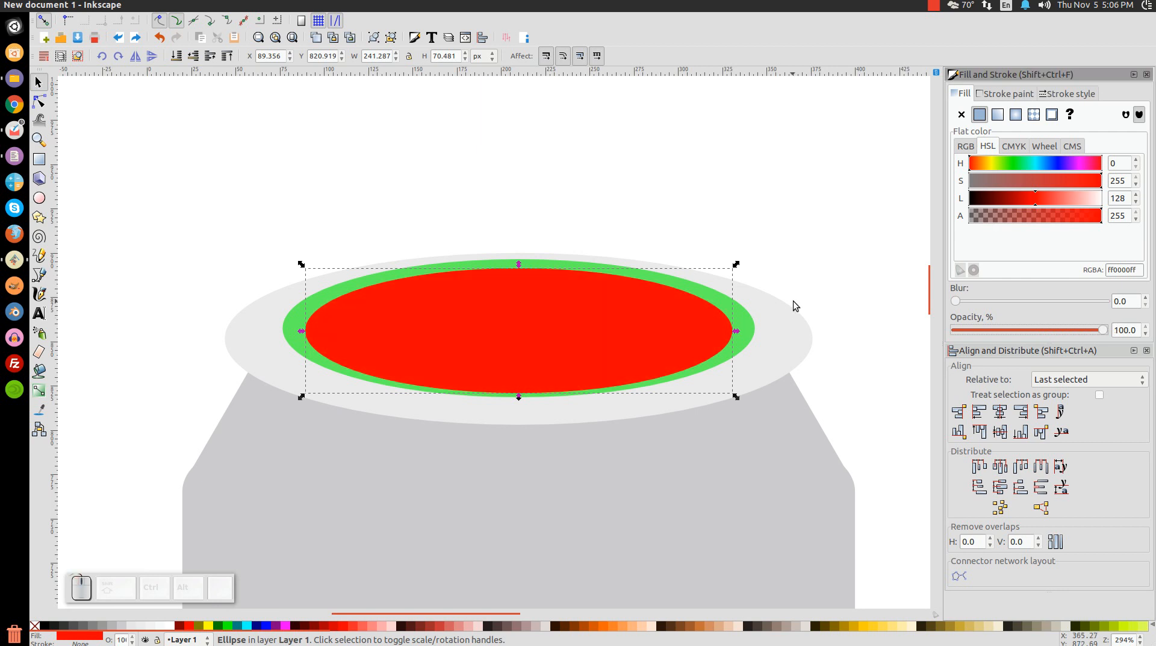
key(F7)
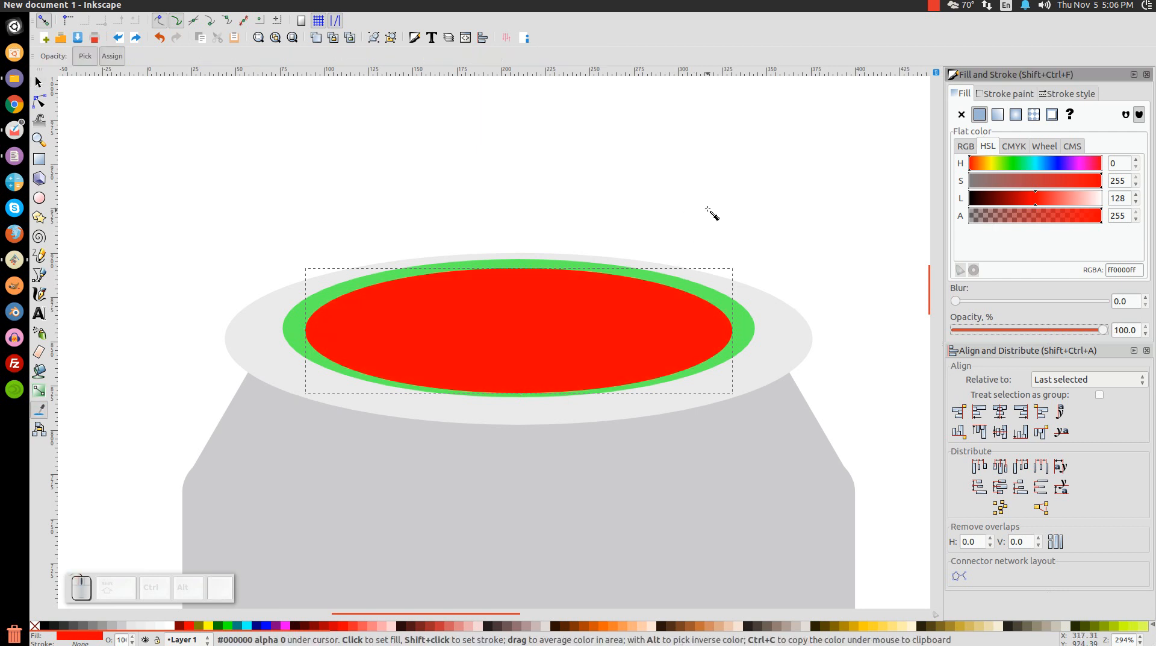
click(784, 334)
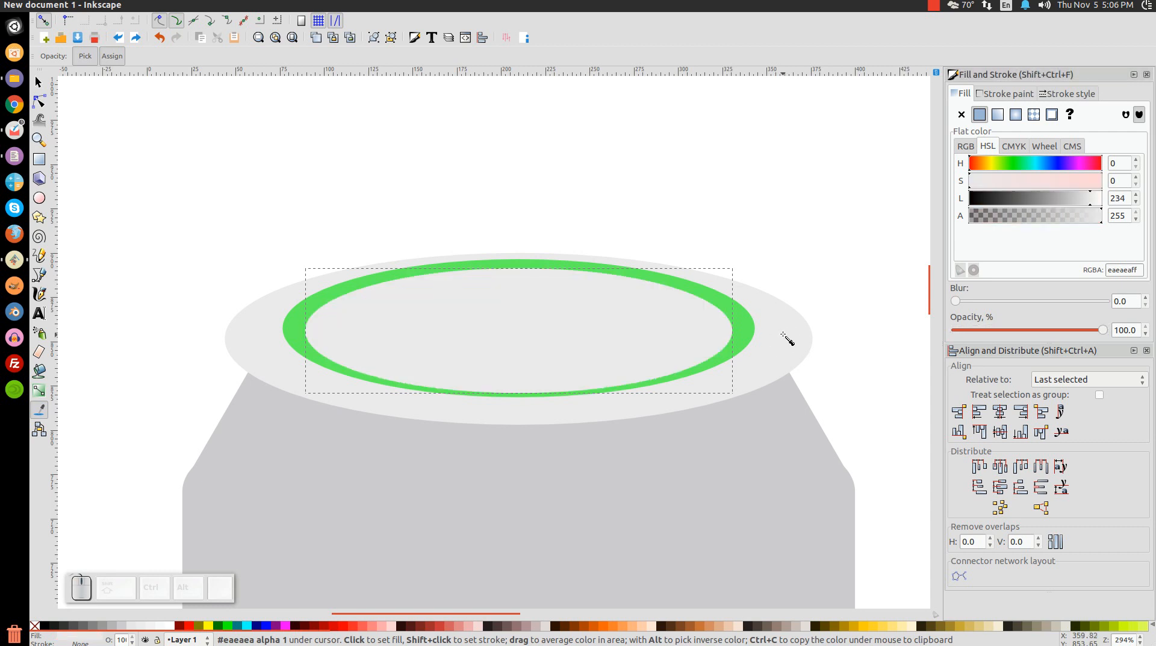
Step: Set the green ring ellipse's opacity to 100% and fill it with the body's gray darkened to lightness 167 (a7a7a7)
click(38, 82)
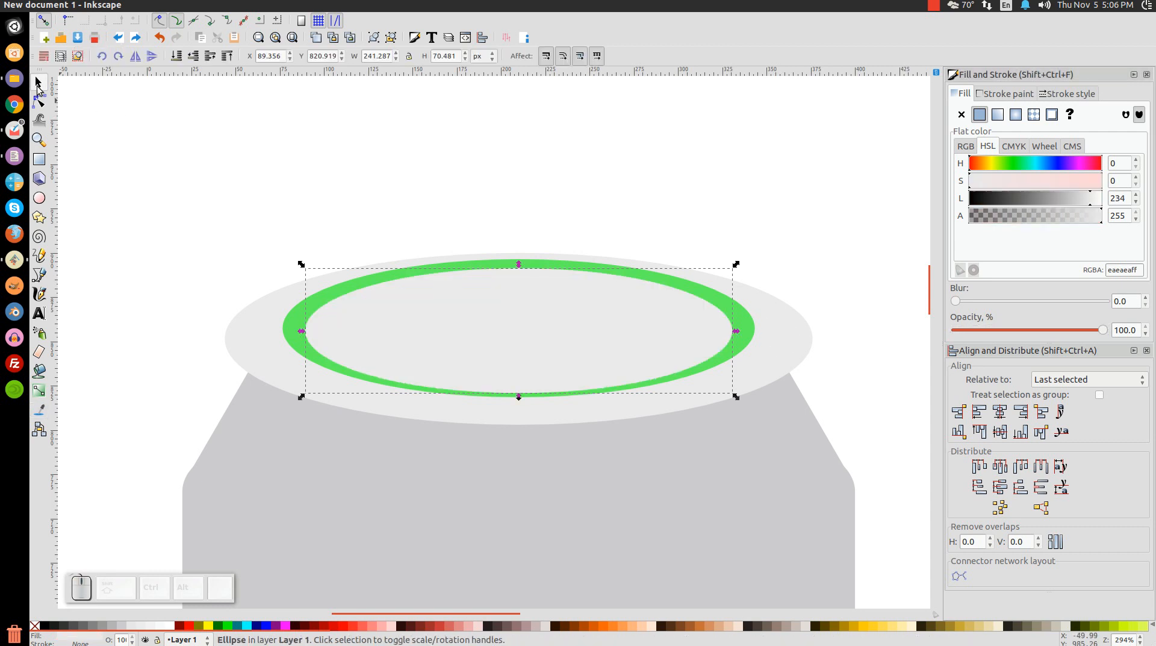
click(296, 323)
drag(1041, 333, 1155, 332)
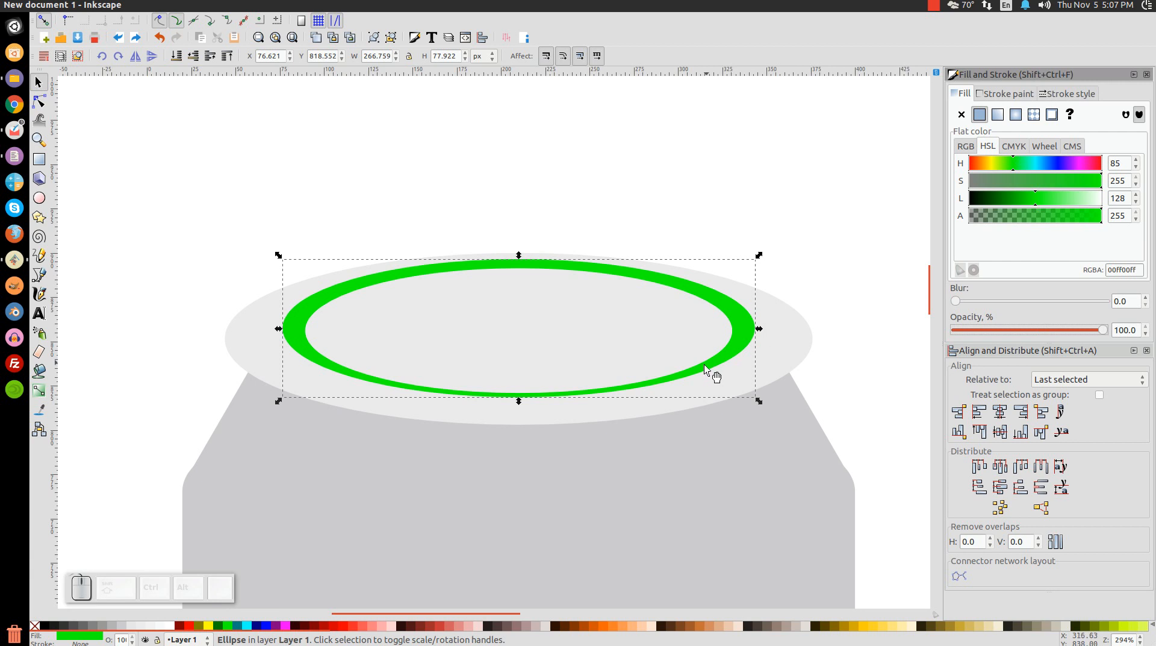
key(d)
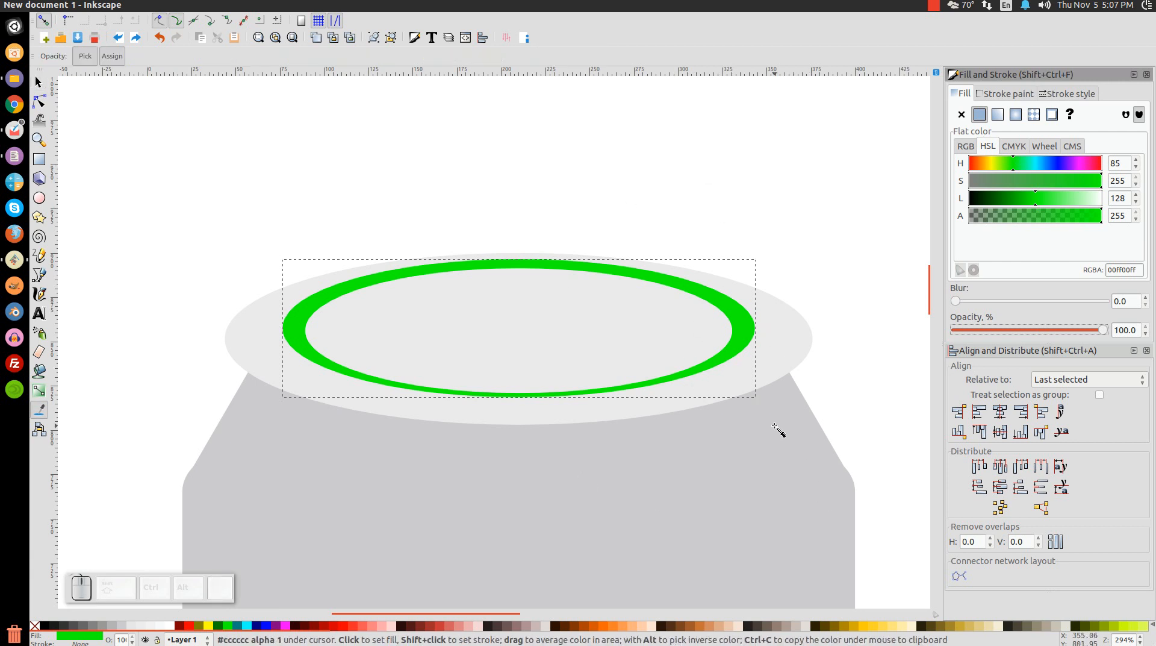
click(810, 468)
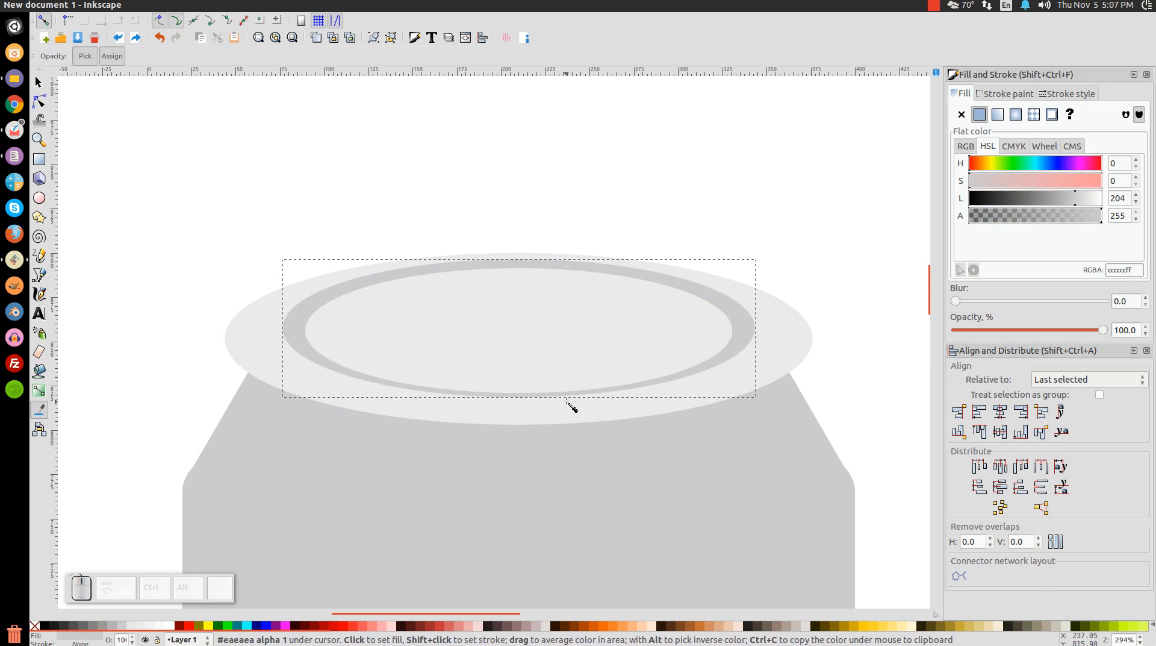
drag(1070, 199, 1057, 199)
key(1)
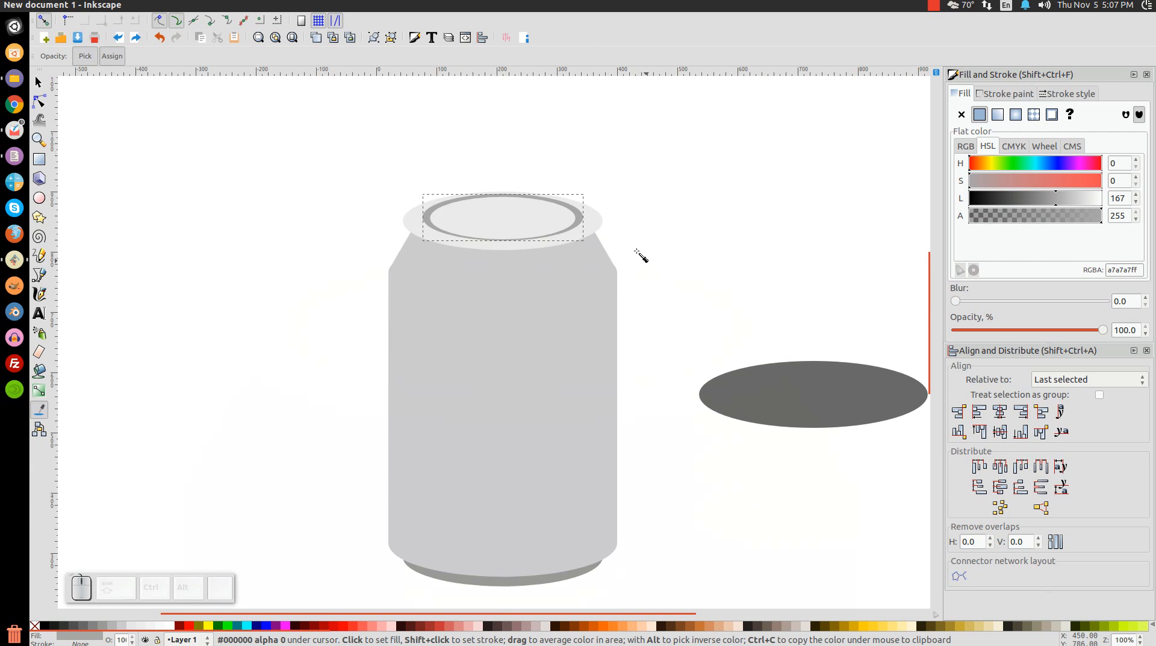
Step: Move the loose dark ellipse onto the can's shoulder and centre it horizontally on the can body
click(38, 83)
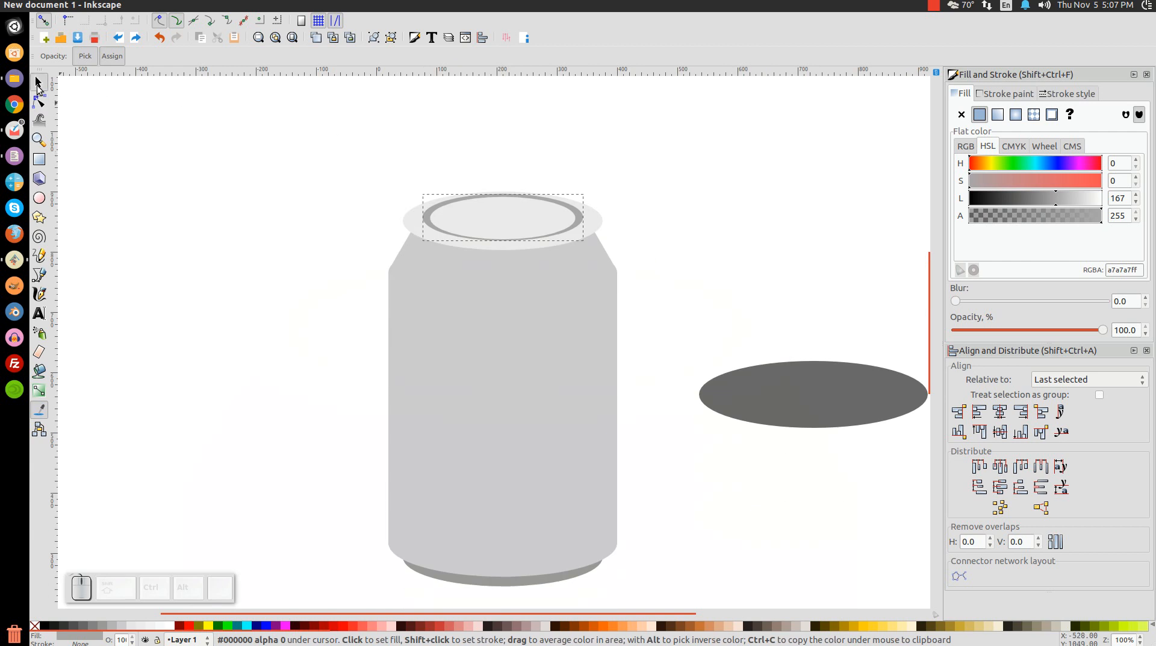
click(833, 384)
mouse_move(844, 393)
mouse_down()
mouse_move(766, 344)
mouse_move(537, 274)
mouse_up()
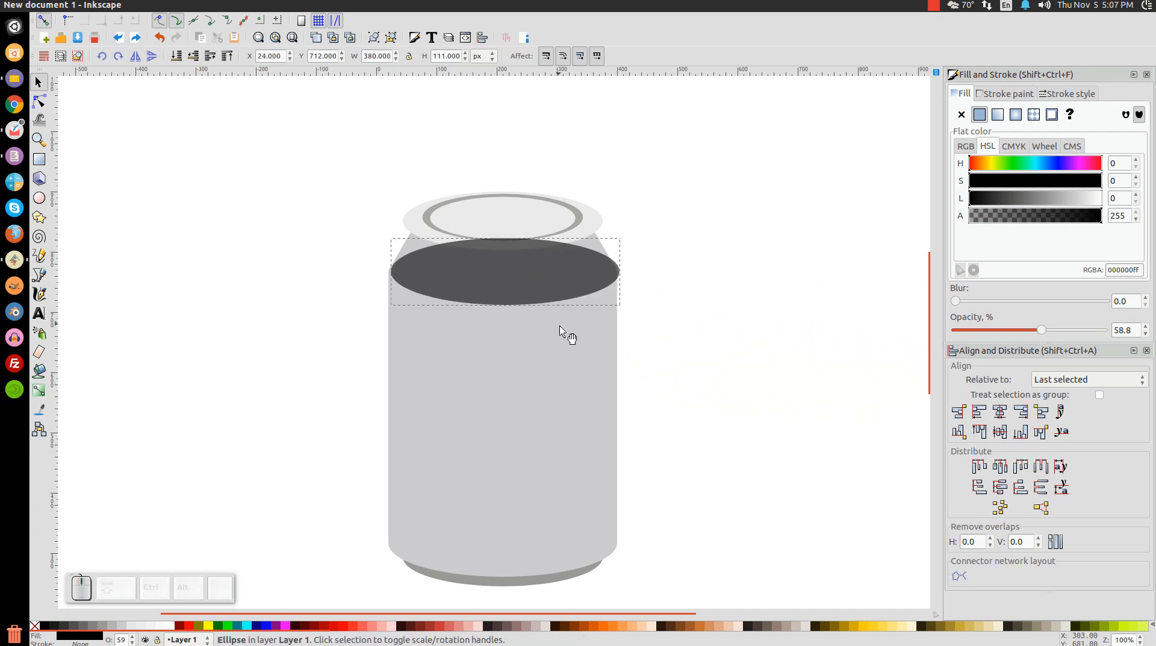
key(shift)
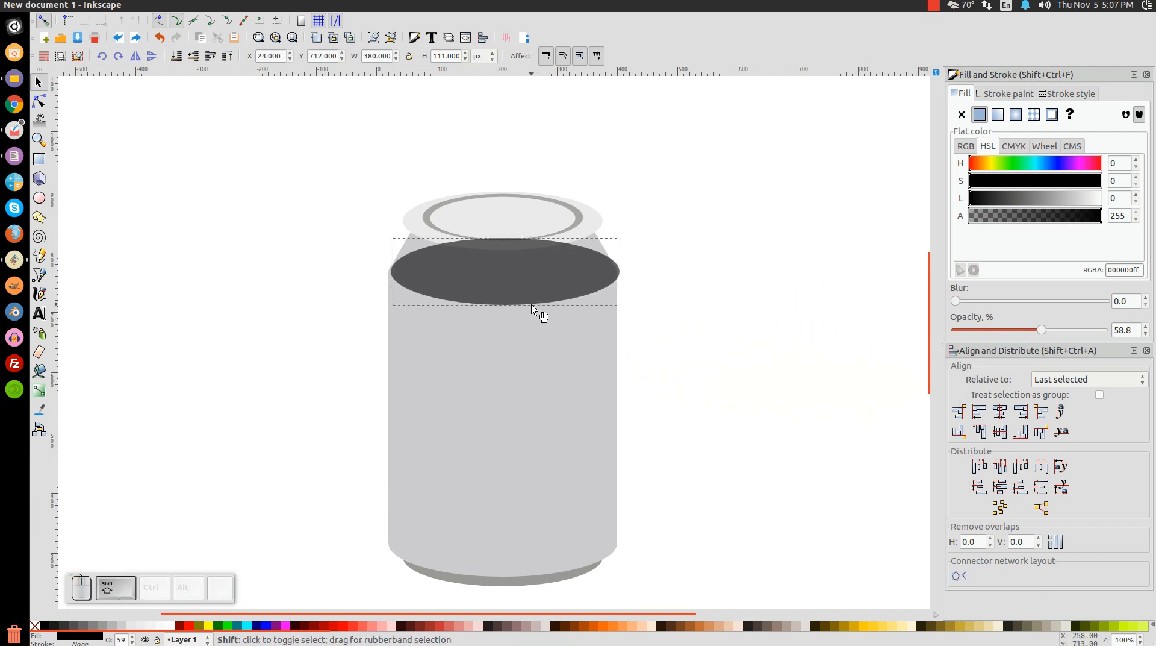
shift+click(501, 359)
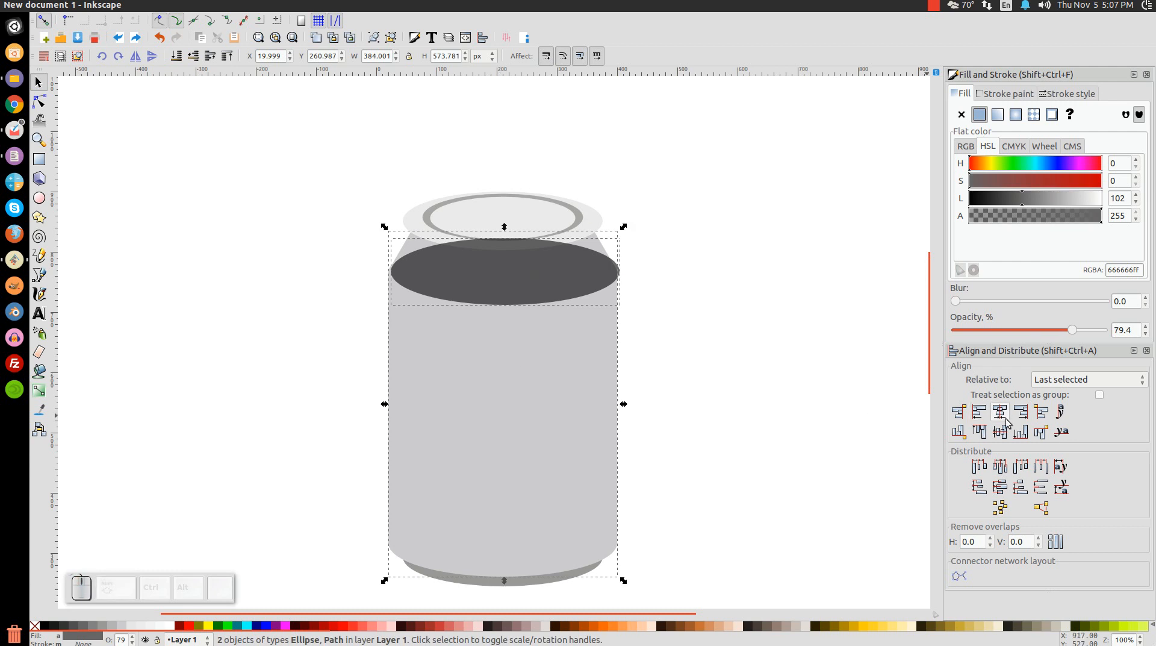
click(978, 413)
Step: Start a Pen path just inside the dark ellipse's left end and turn off snapping to paths
scroll(652, 323, up, 4)
key(ctrl)
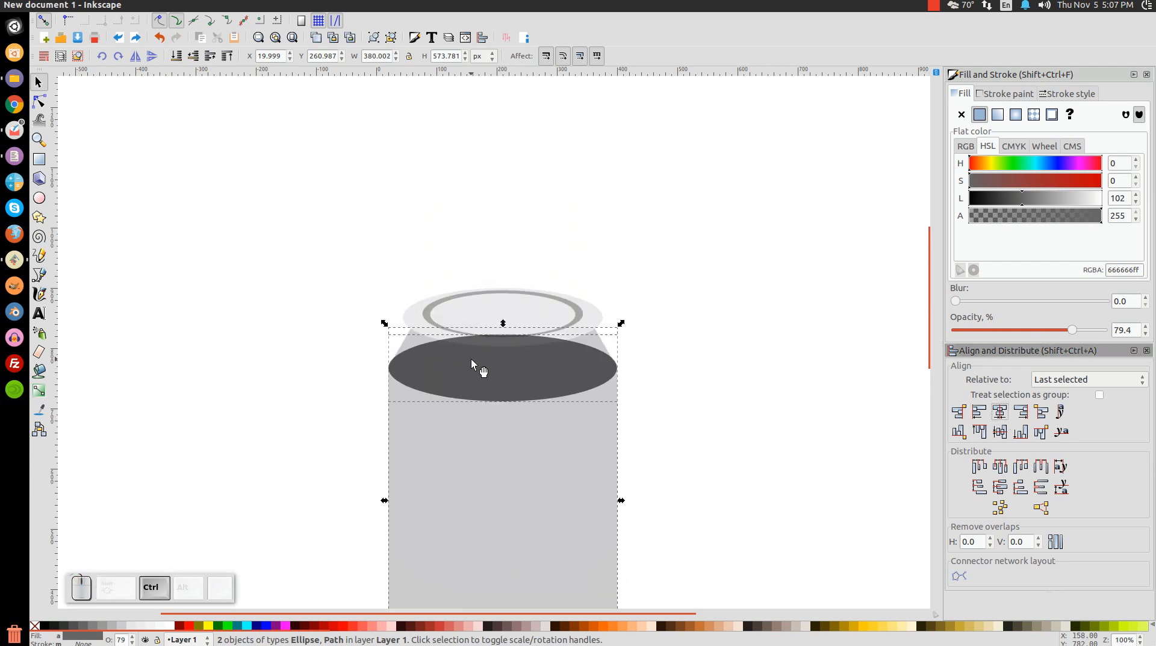
scroll(470, 361, up, 3)
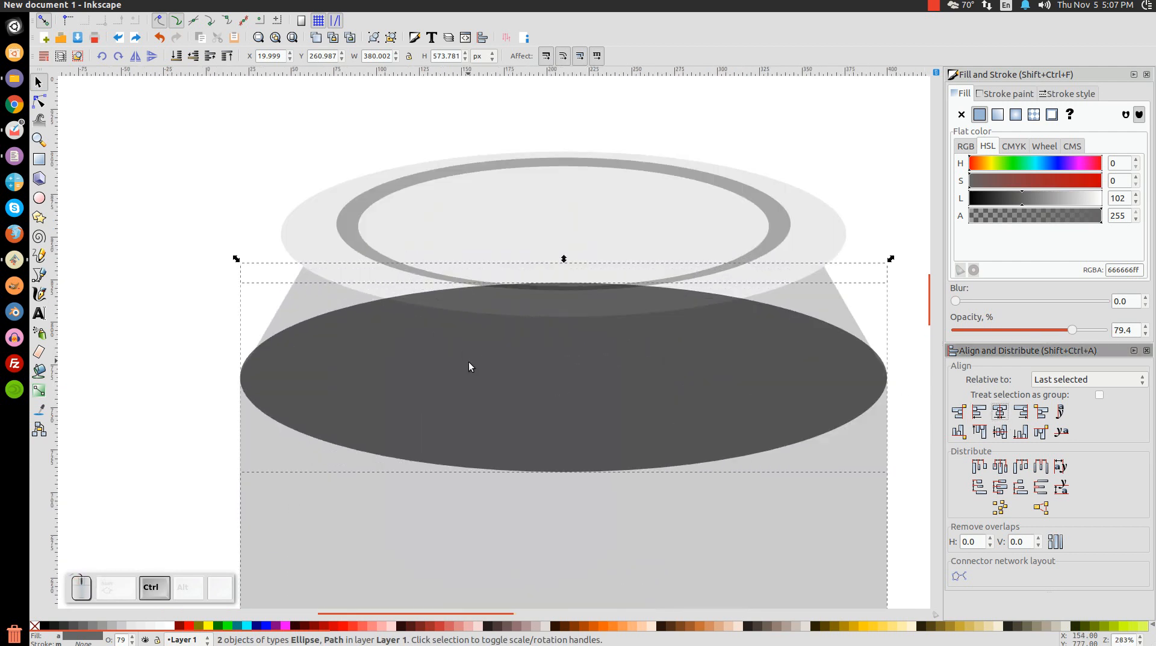
scroll(470, 365, up, 1)
scroll(169, 388, up, 3)
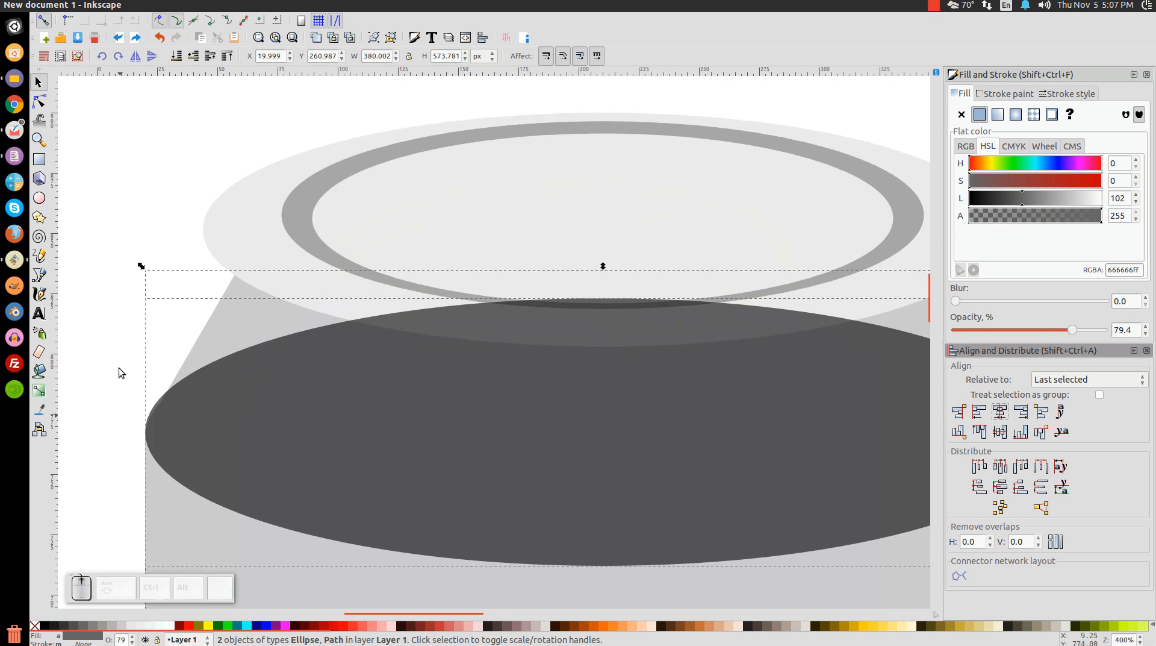
scroll(209, 419, down, 5)
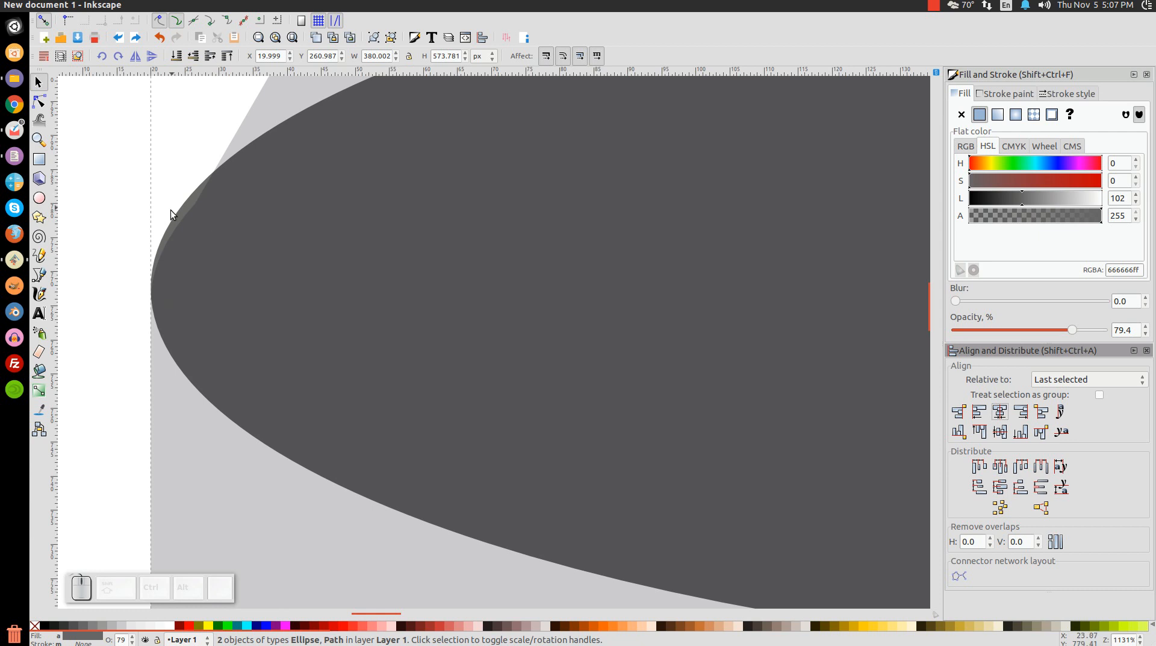
click(40, 275)
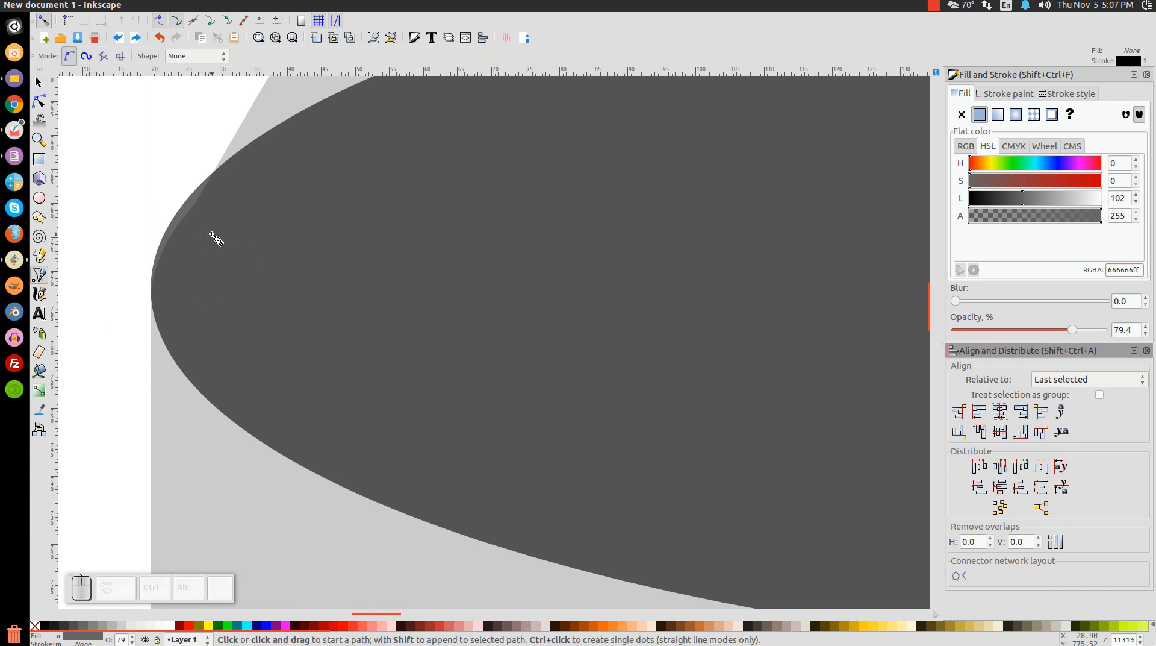
click(240, 260)
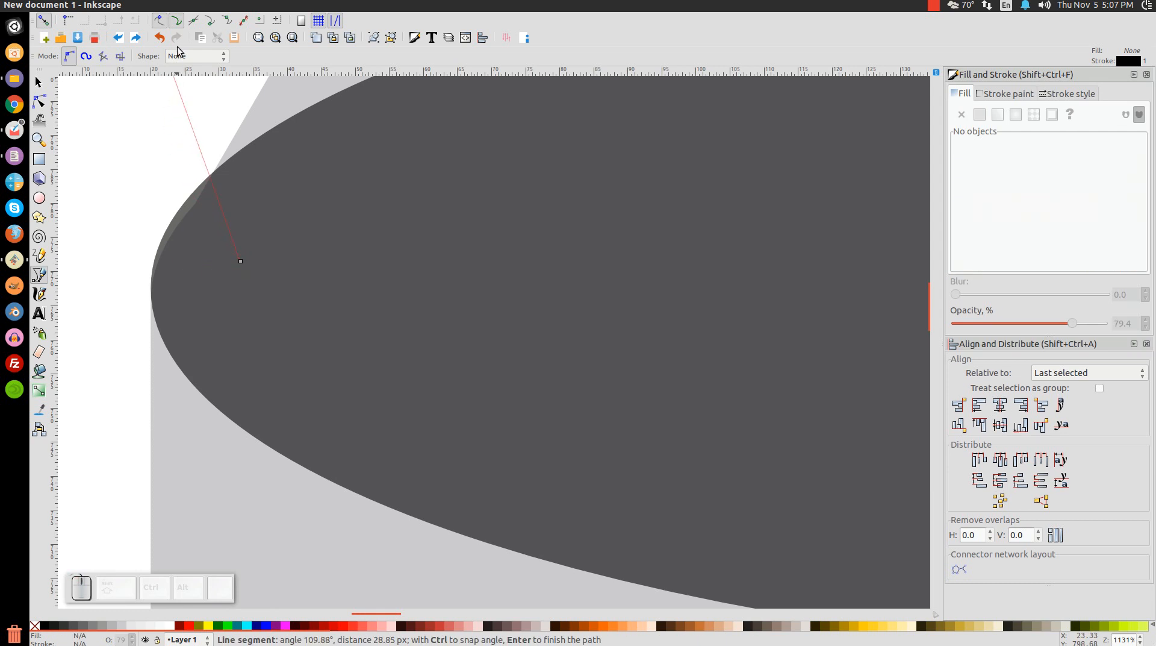
click(177, 23)
Step: Complete a closed straight-sided outline of about 419 × 156 px around the lid and neck, cutting across the middle of the dark ellipse
drag(305, 217, 287, 405)
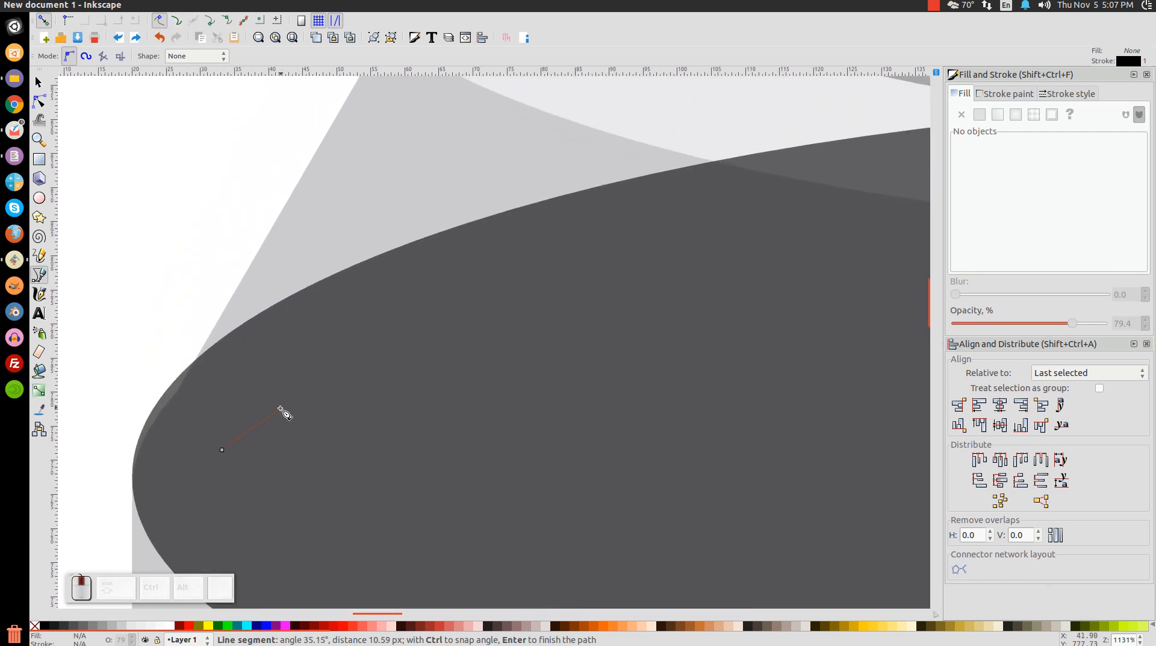
click(106, 303)
scroll(167, 250, down, 4)
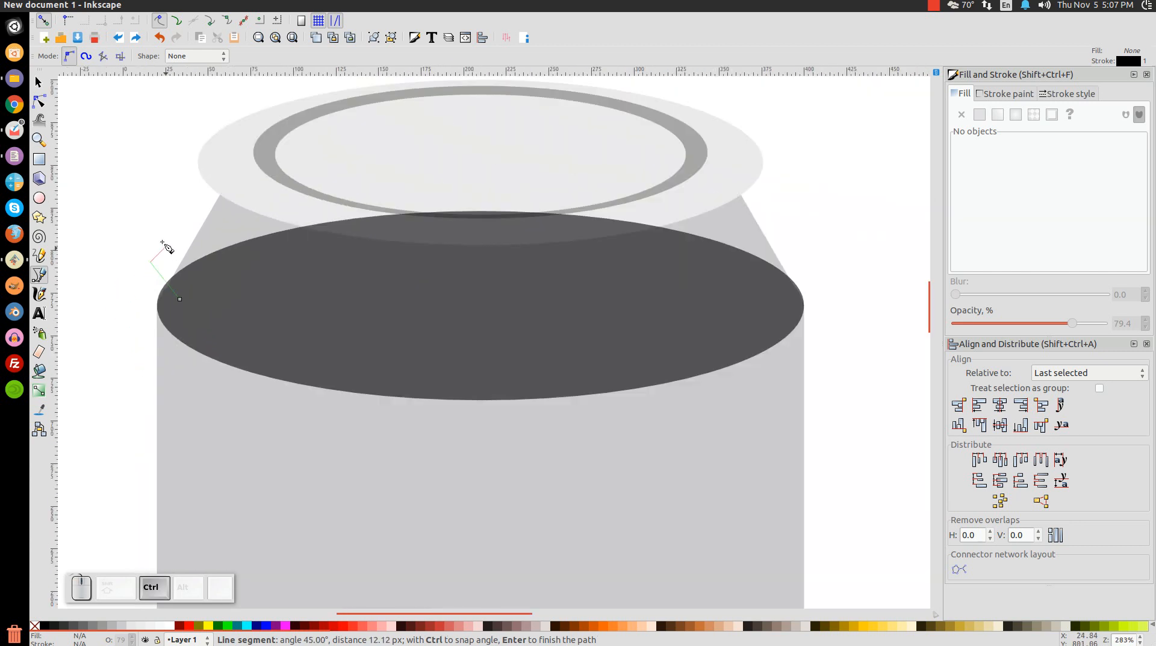
scroll(156, 232, up, 3)
click(148, 241)
click(214, 178)
click(385, 148)
click(623, 155)
click(761, 173)
click(835, 249)
click(858, 364)
click(814, 391)
click(780, 399)
click(701, 412)
click(326, 400)
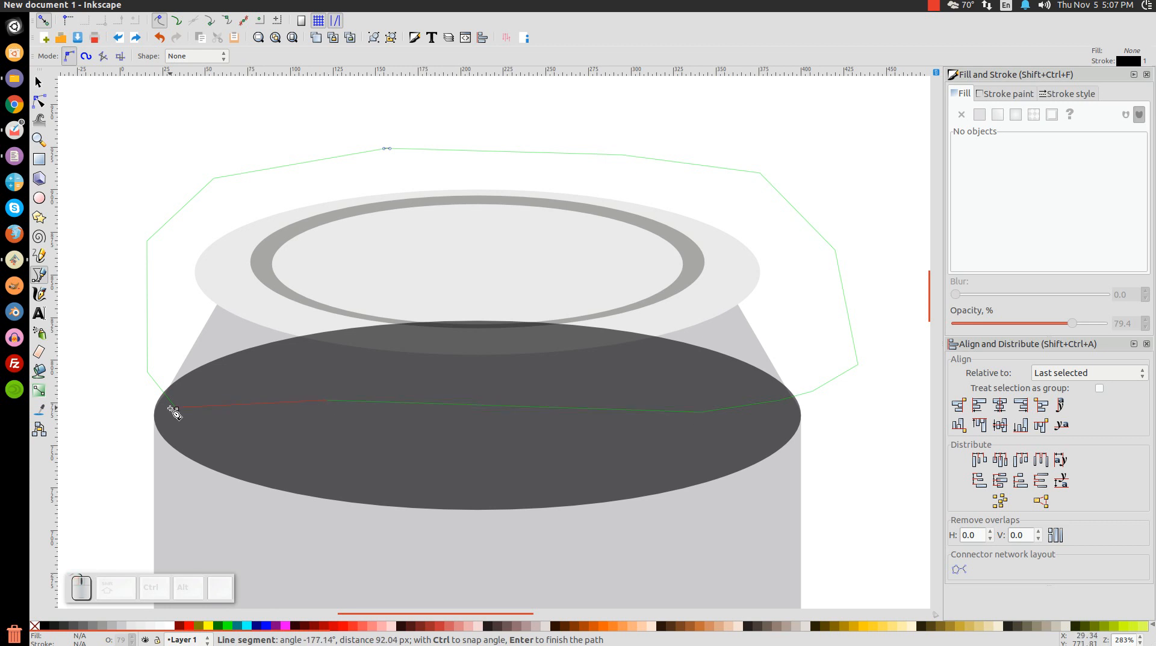
click(177, 409)
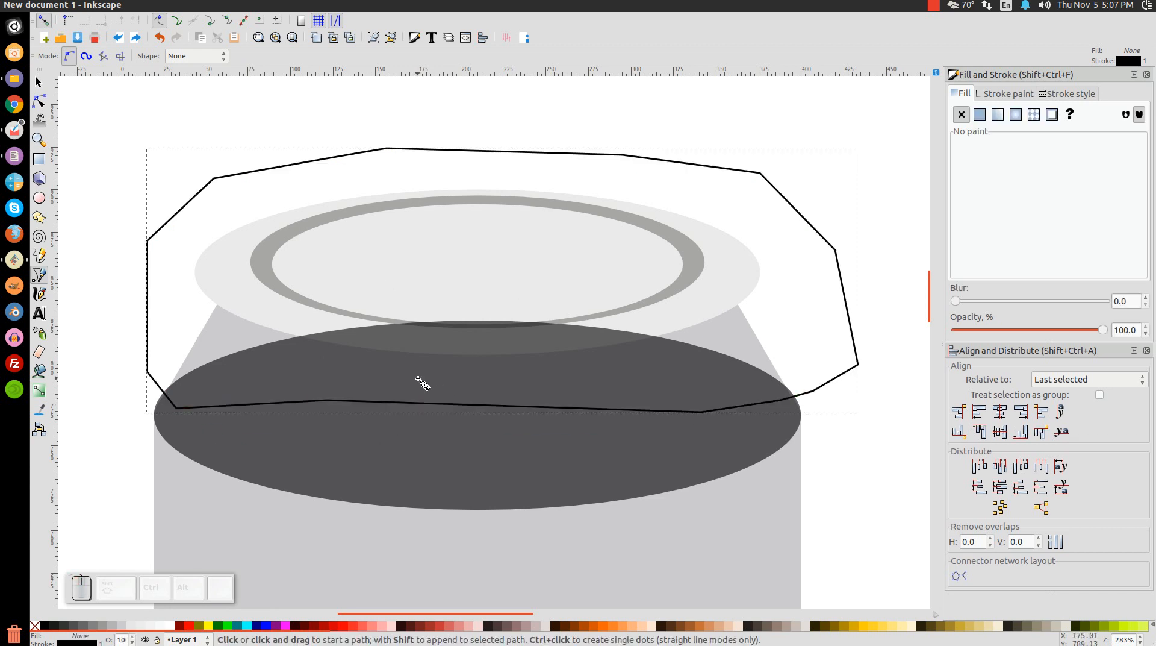
click(38, 82)
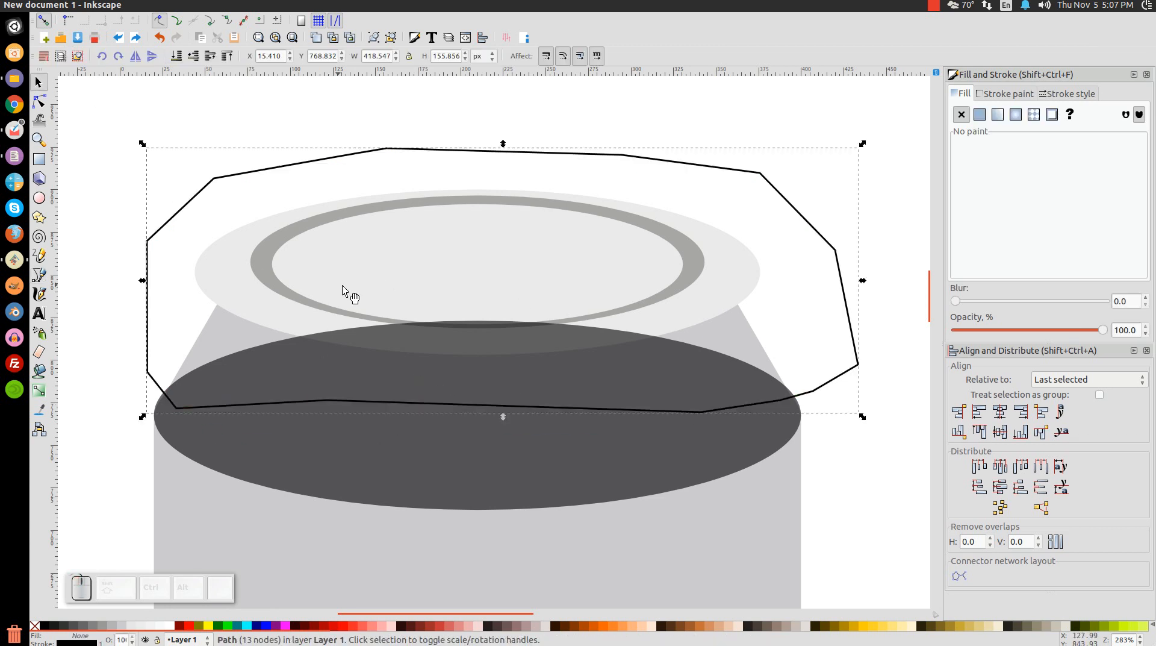
Step: Union the closed straight-sided outline with the dark shoulder ellipse into one shape
shift+click(424, 452)
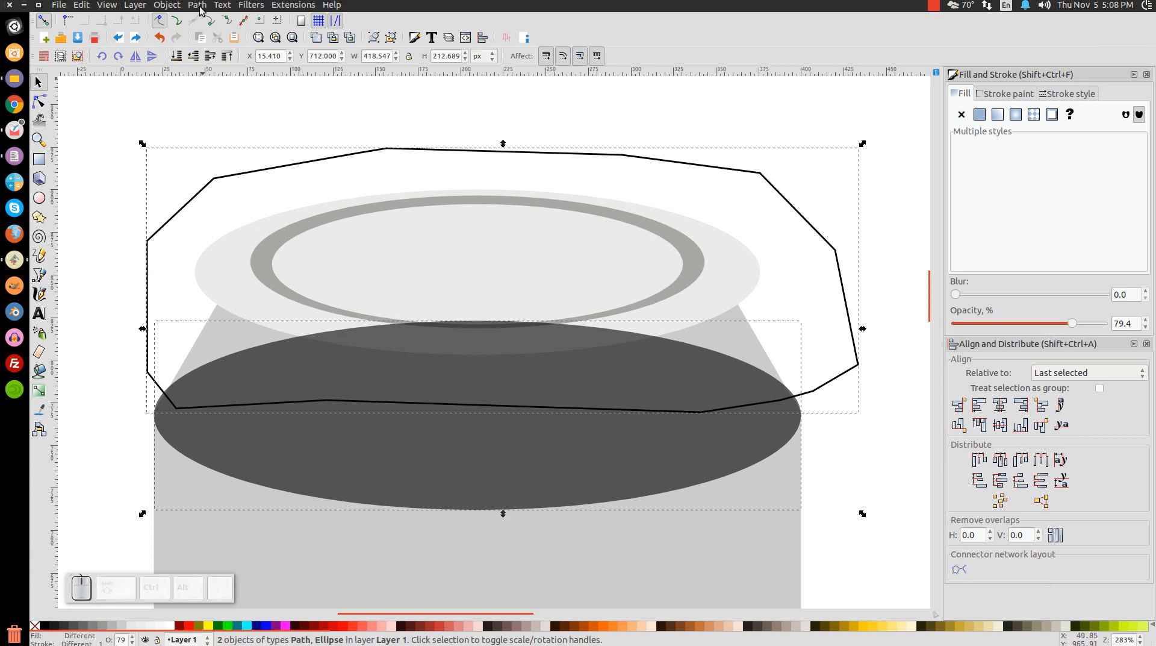
click(200, 6)
click(217, 67)
Step: Duplicate the gray can body and intersect the copy with the merged dark shape to form a shoulder band
scroll(369, 265, down, 6)
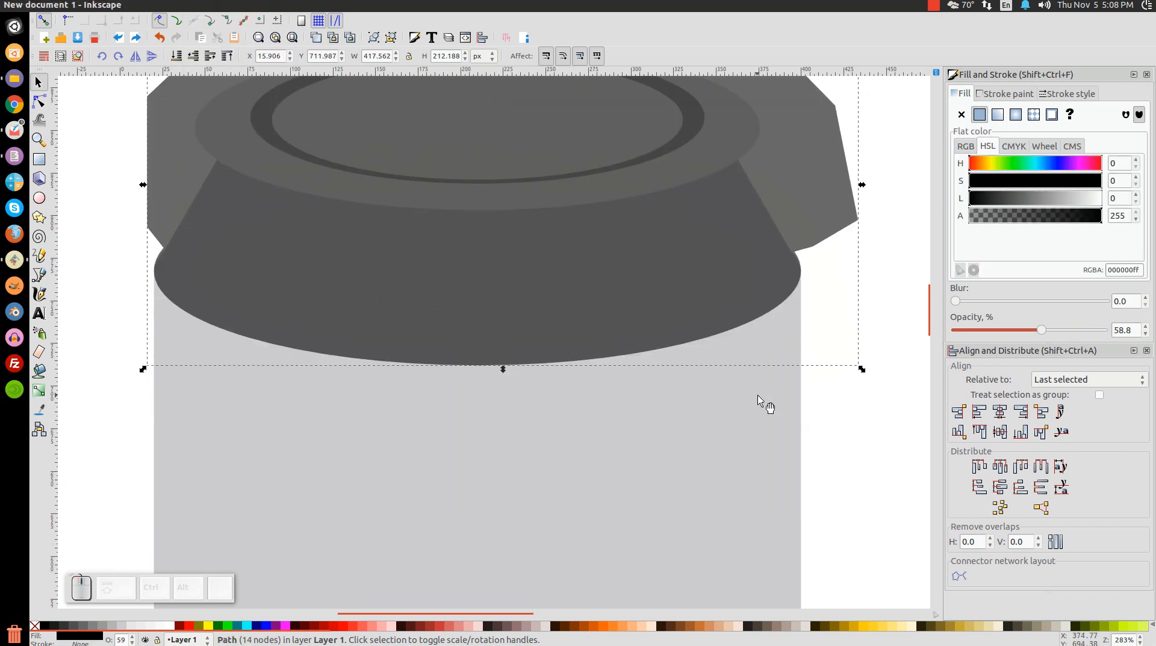
key(1)
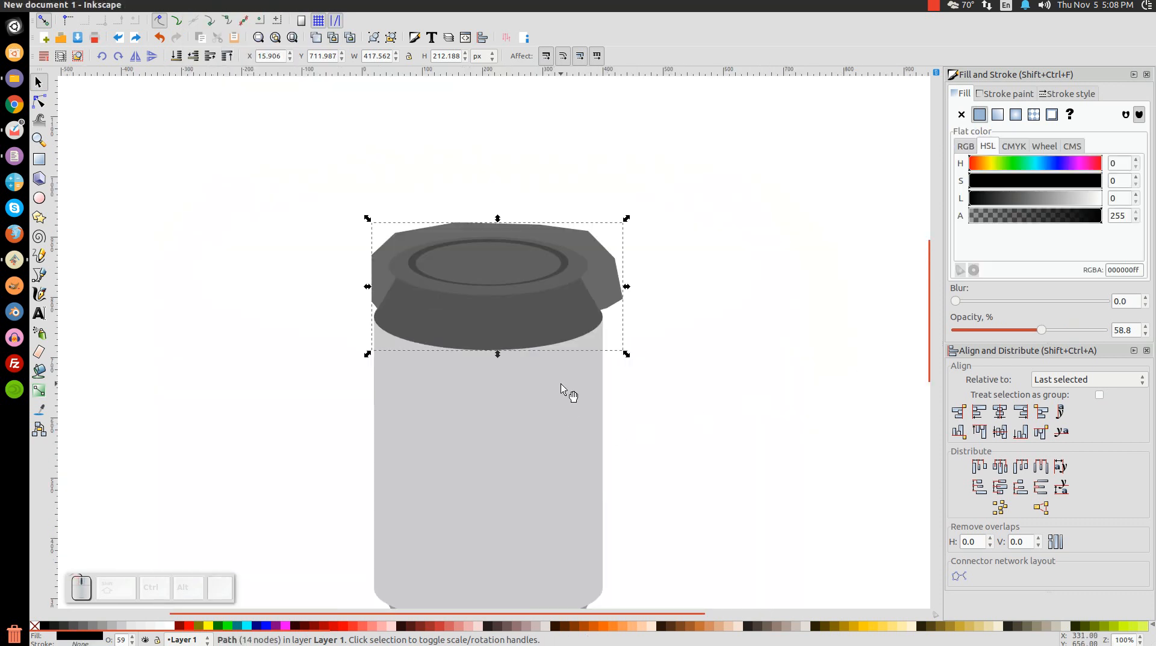
click(572, 429)
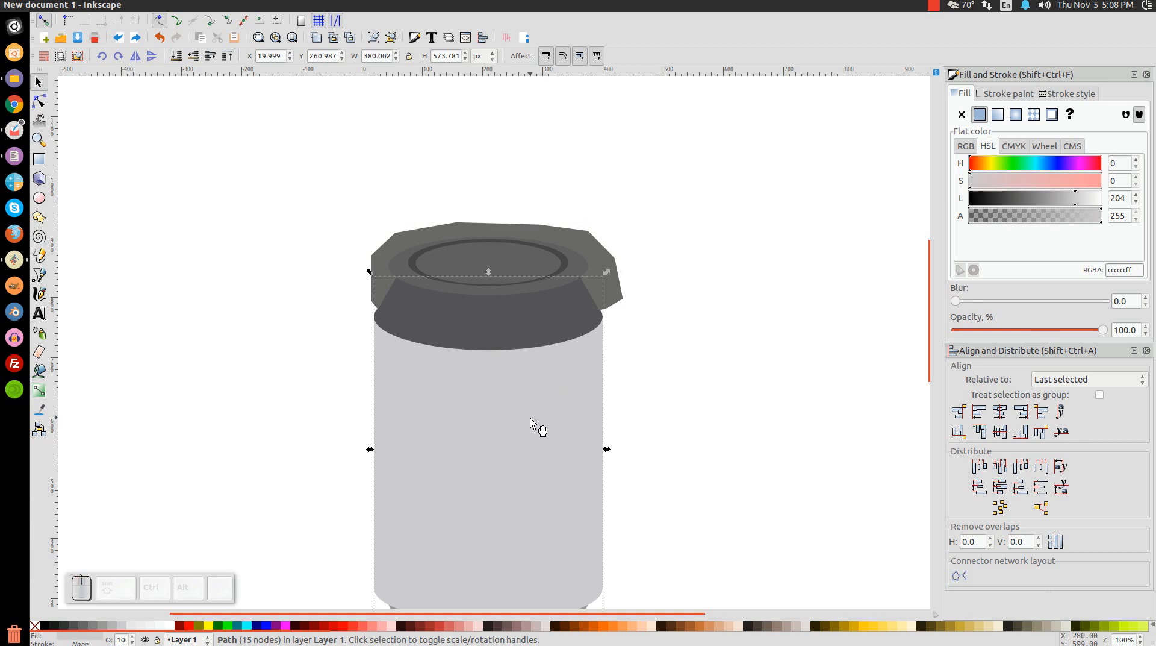
scroll(531, 417, down, 2)
right_click(544, 359)
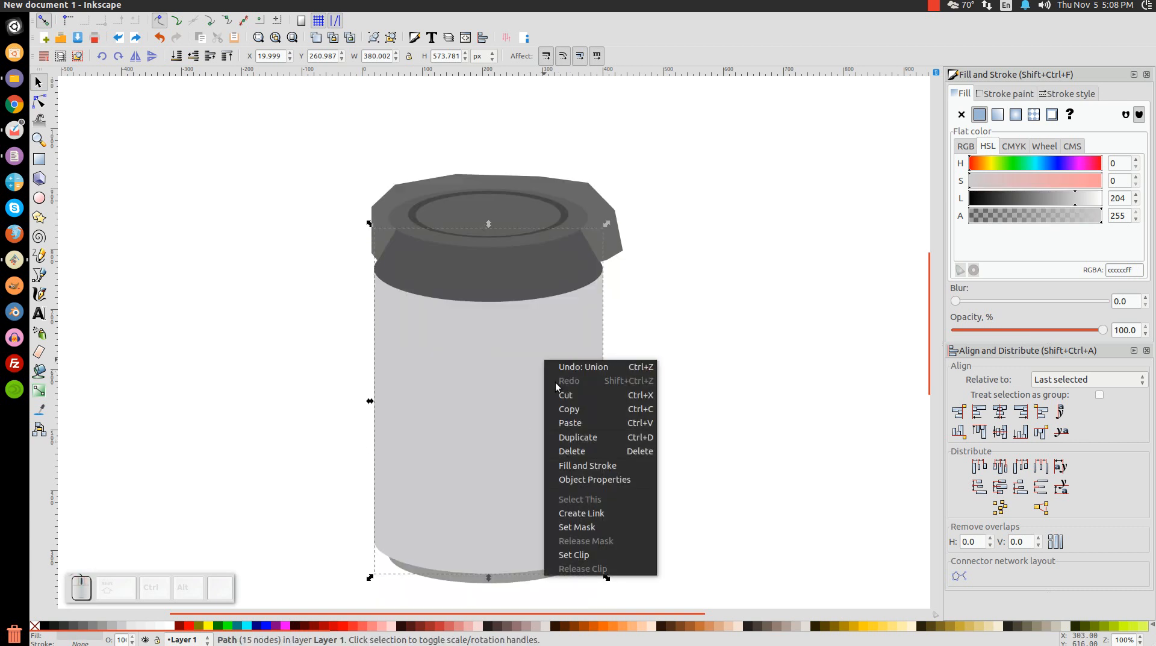
click(582, 435)
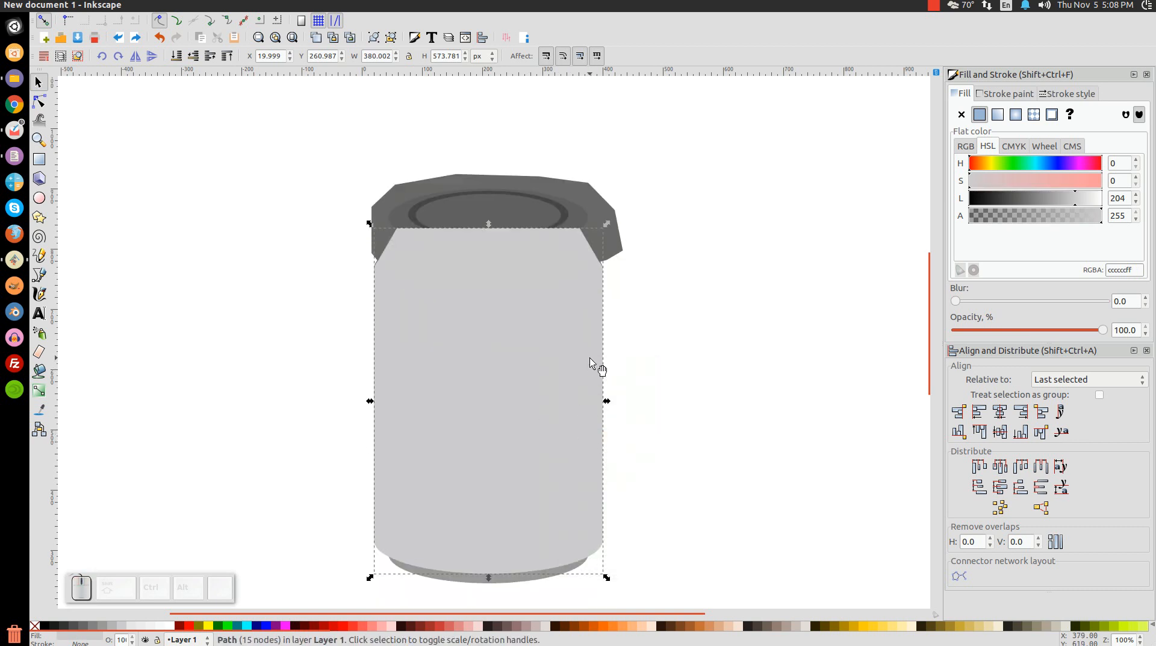
key(shift)
shift+click(584, 186)
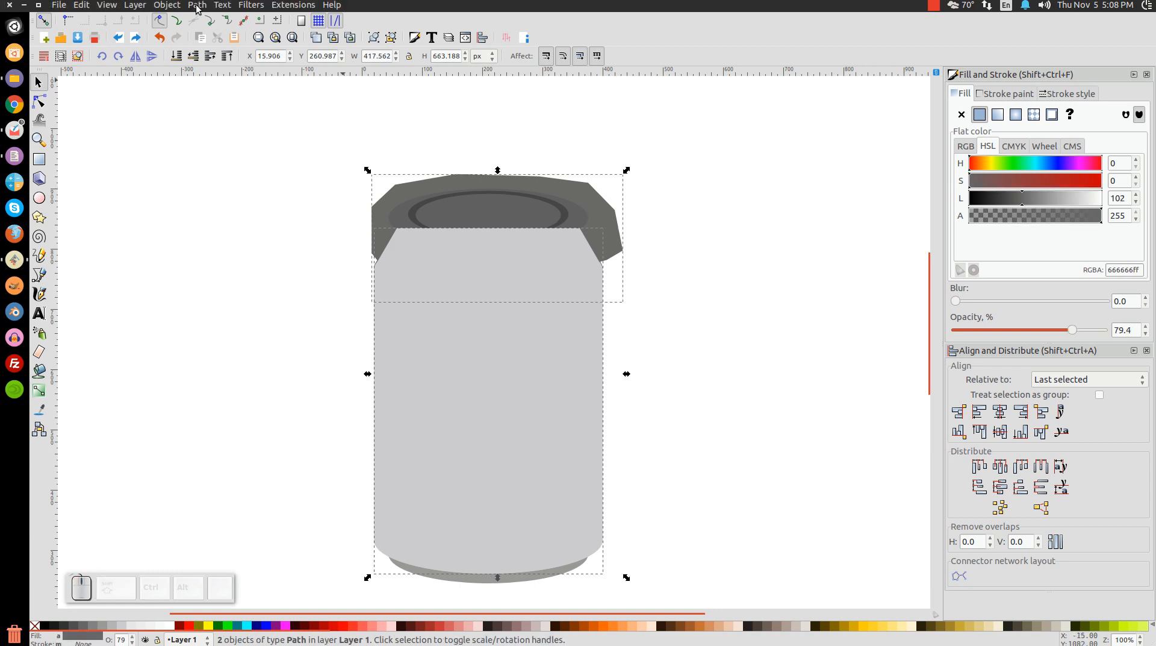
click(197, 8)
click(207, 92)
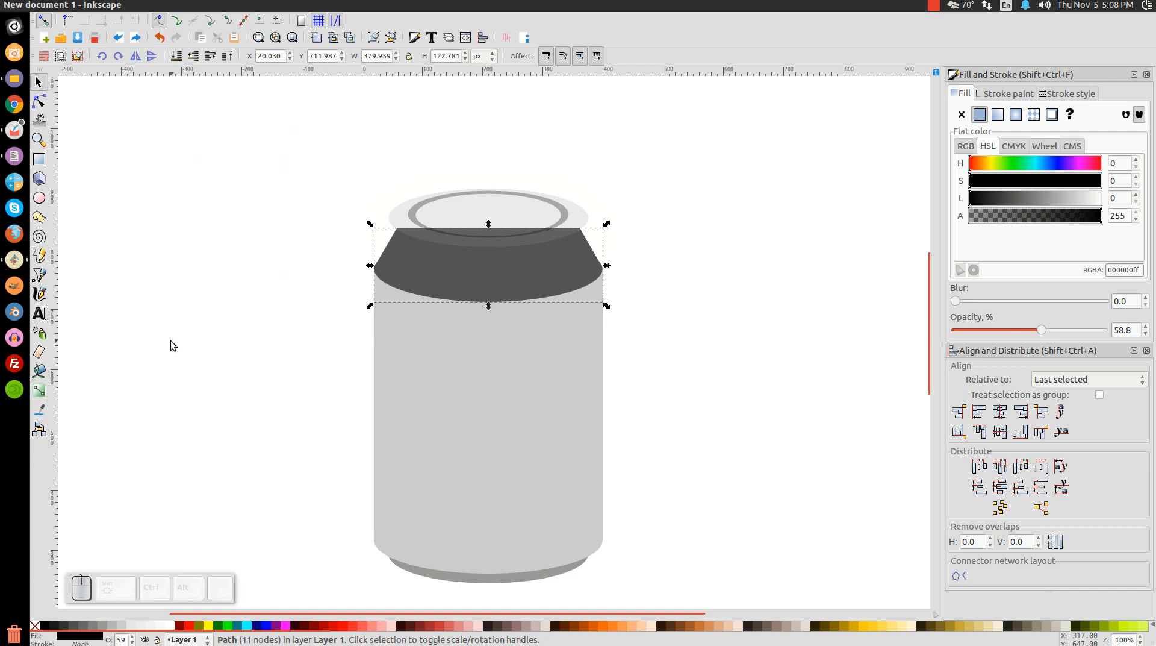
Step: Lower the dark shoulder band in the stacking order until it sits behind the lid ellipses
click(192, 56)
click(192, 56)
click(194, 58)
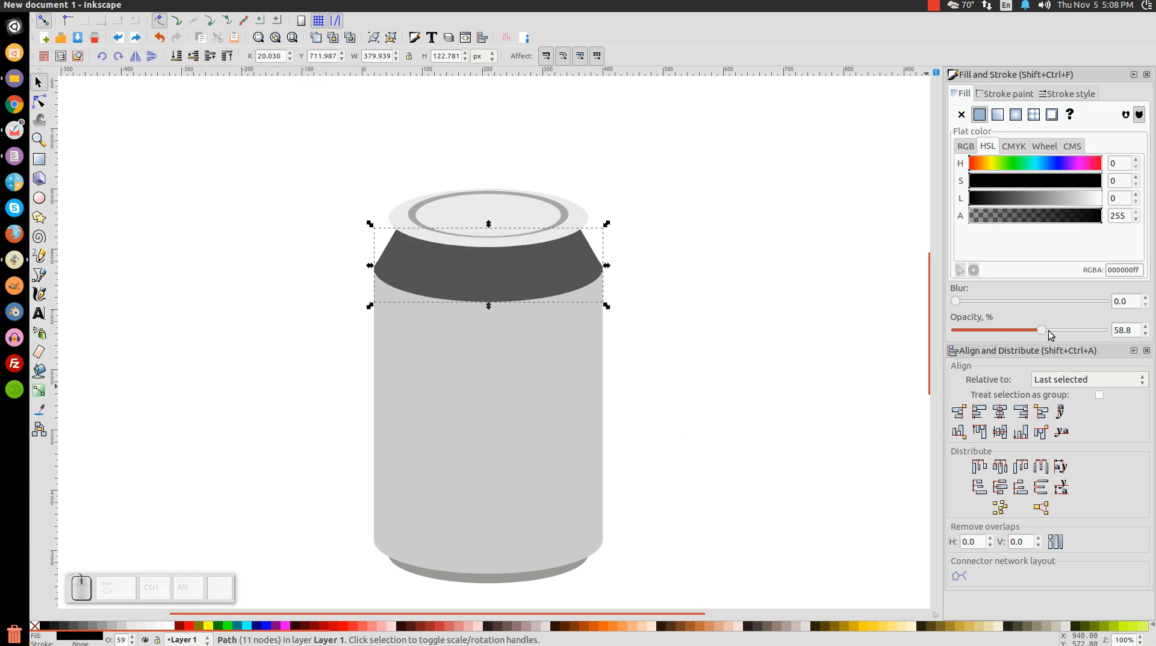
Step: Set the shoulder band's opacity to 100% and fill it with light red d35f5f
drag(1044, 331, 1108, 330)
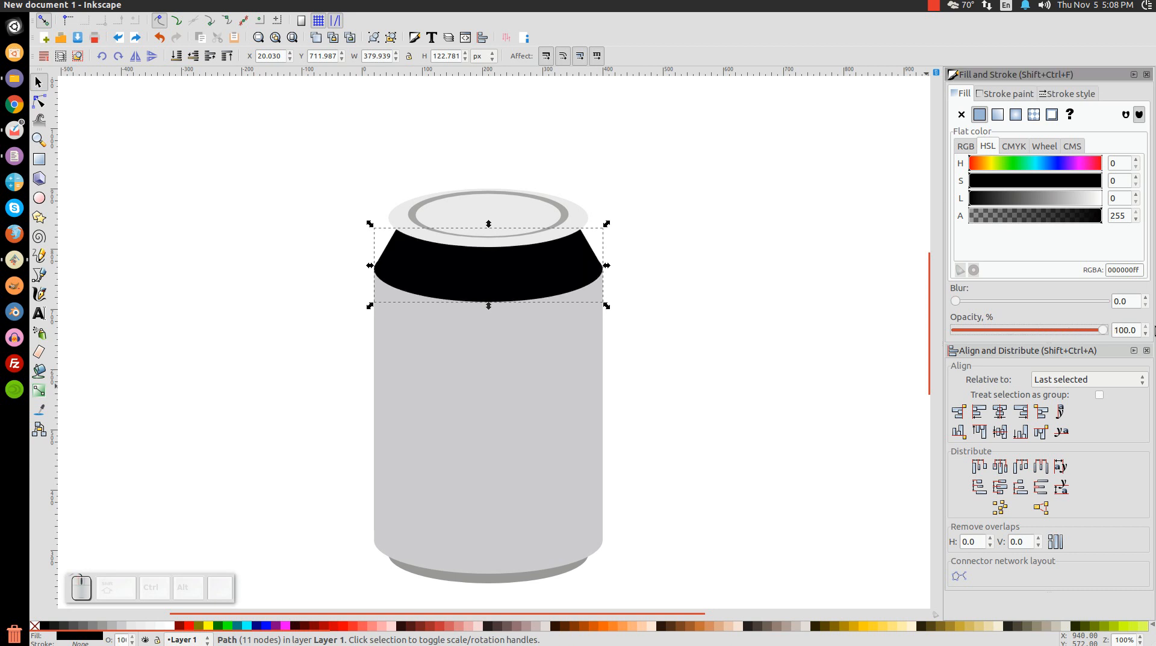
click(443, 626)
click(449, 626)
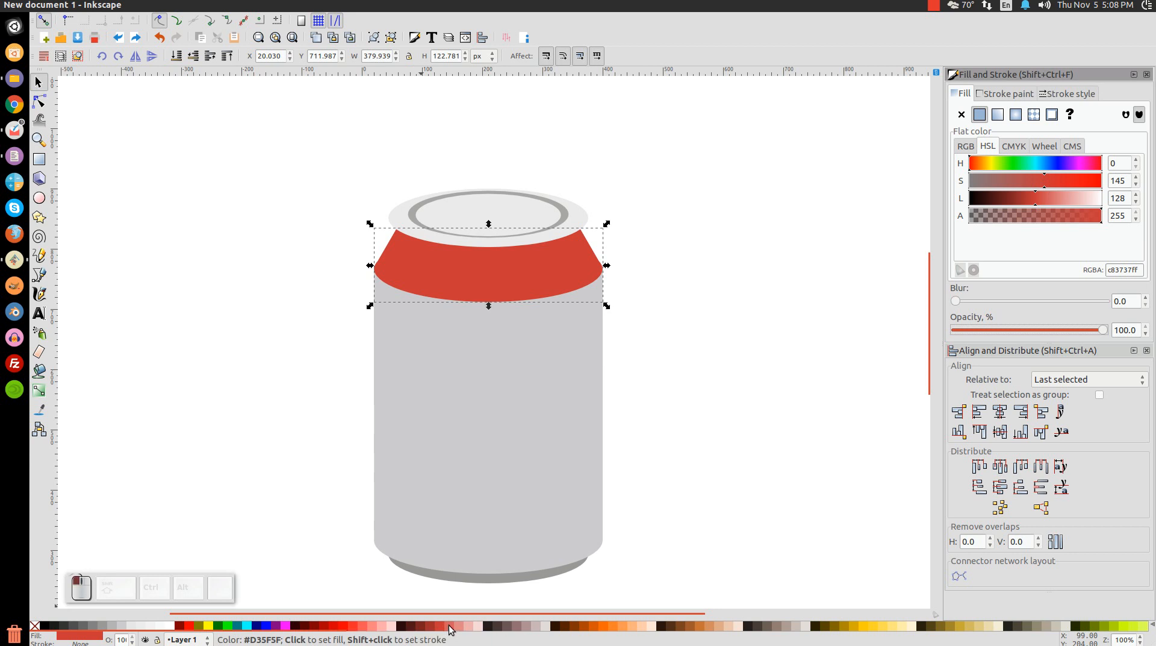
Step: Duplicate the gray can body, fill the copy with blue 0000ff and reduce its opacity to 51.4%
scroll(699, 379, down, 3)
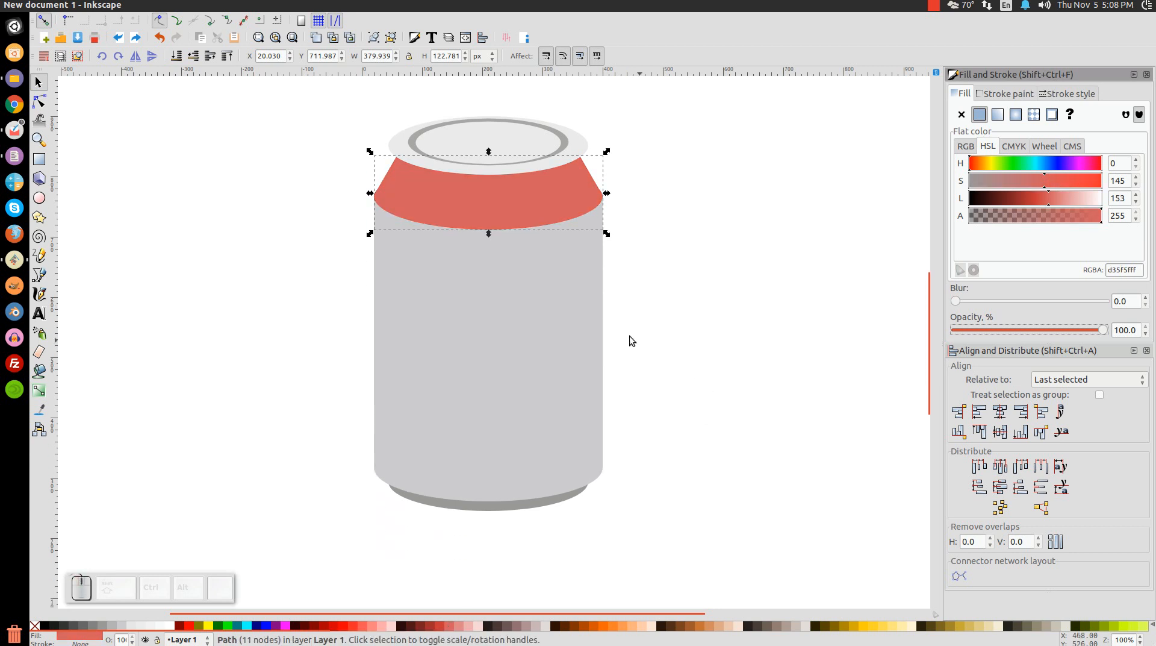
click(518, 274)
right_click(515, 298)
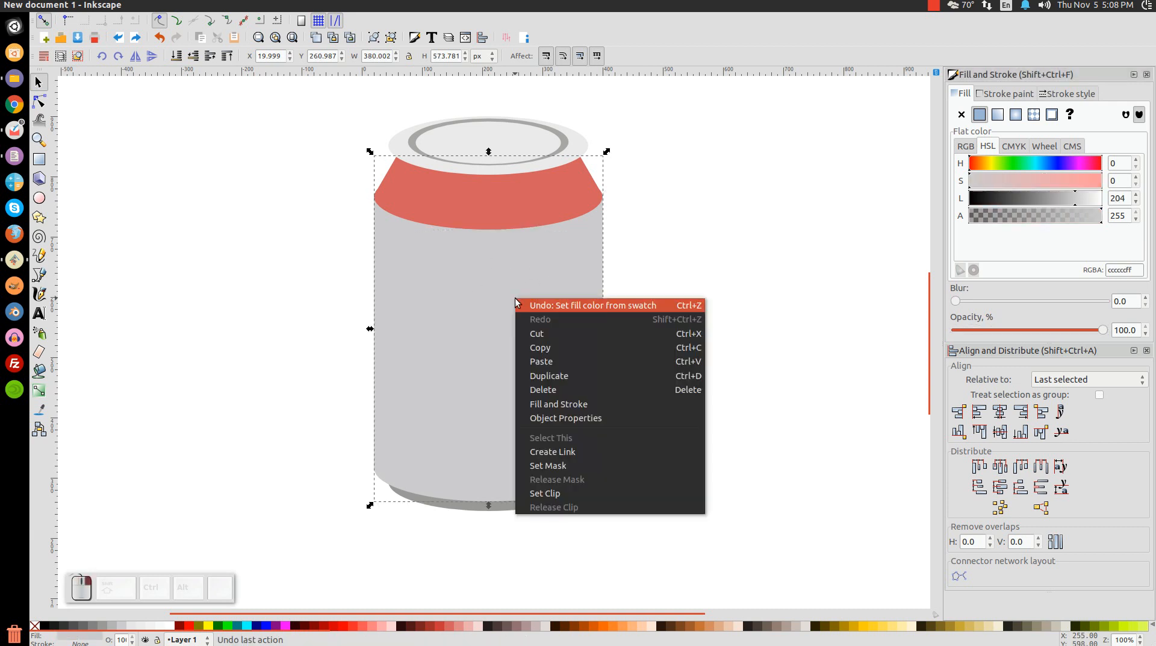
click(552, 374)
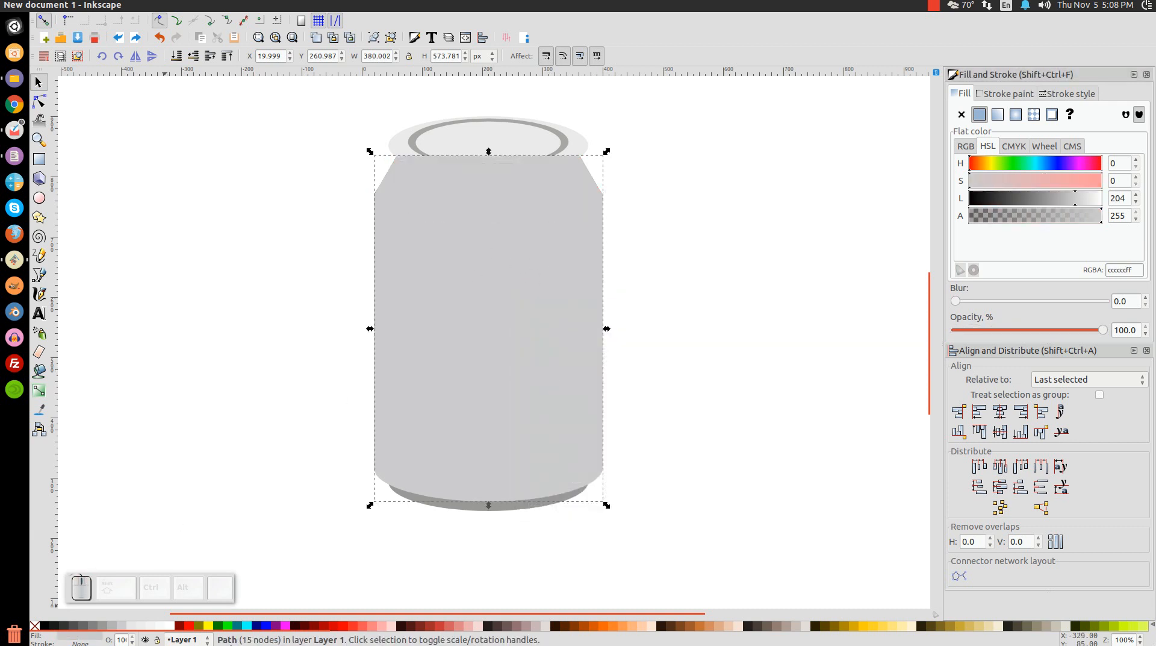
click(268, 626)
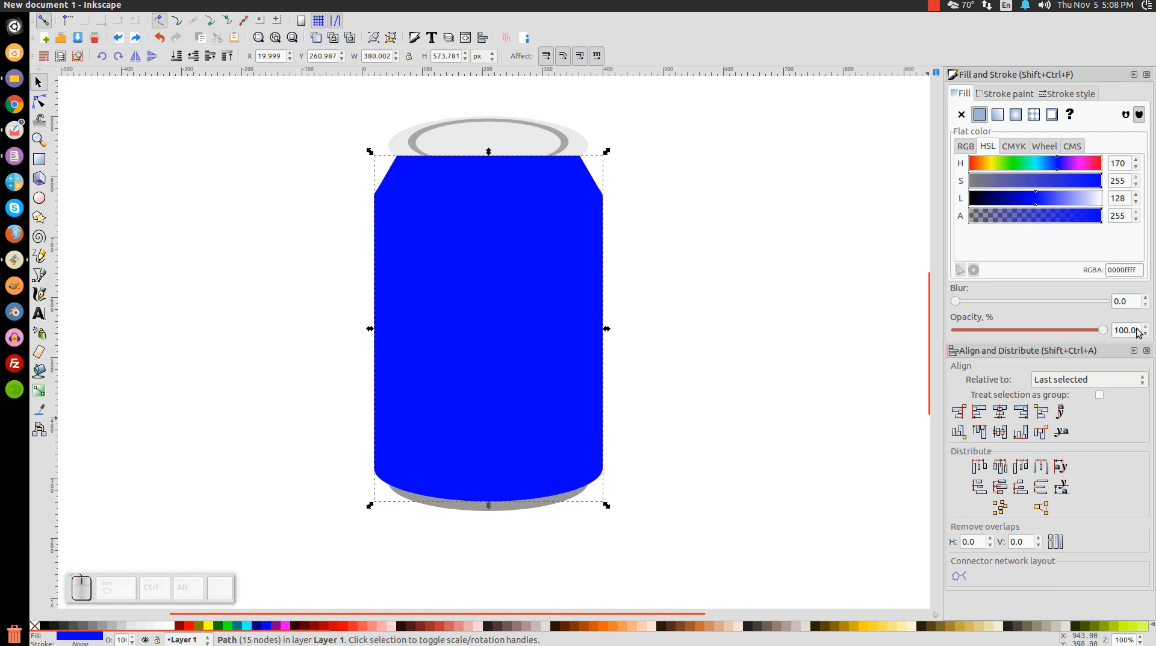
drag(1106, 332, 1033, 334)
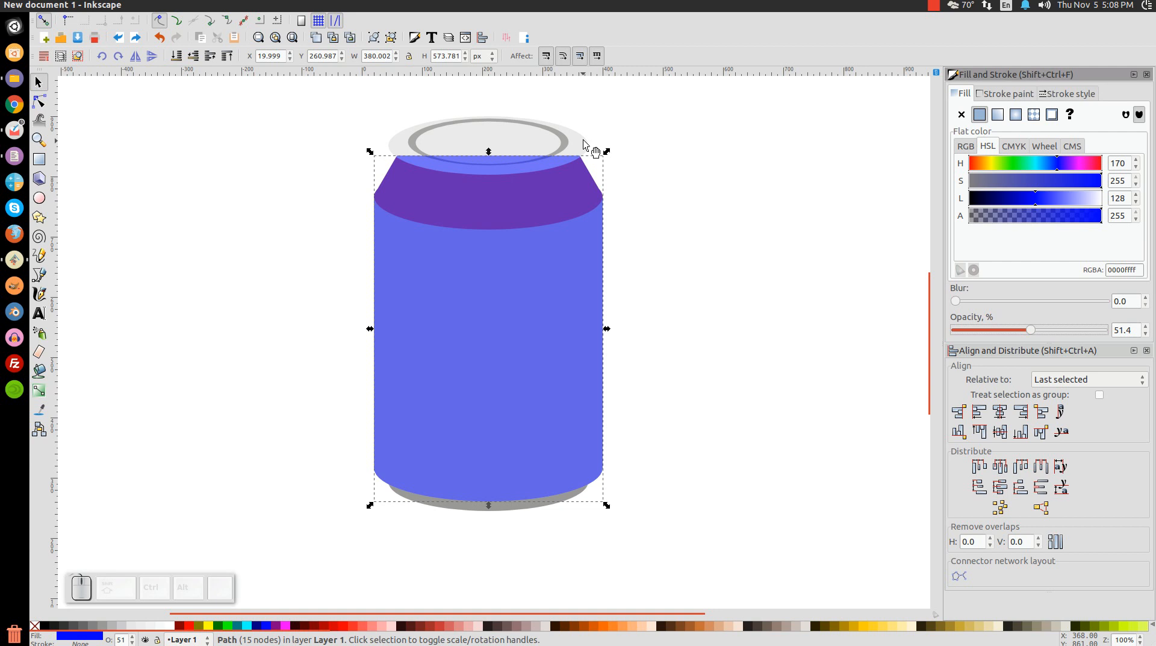
Step: Duplicate the outer lid ellipse and subtract the copy from the translucent blue can shape
click(583, 141)
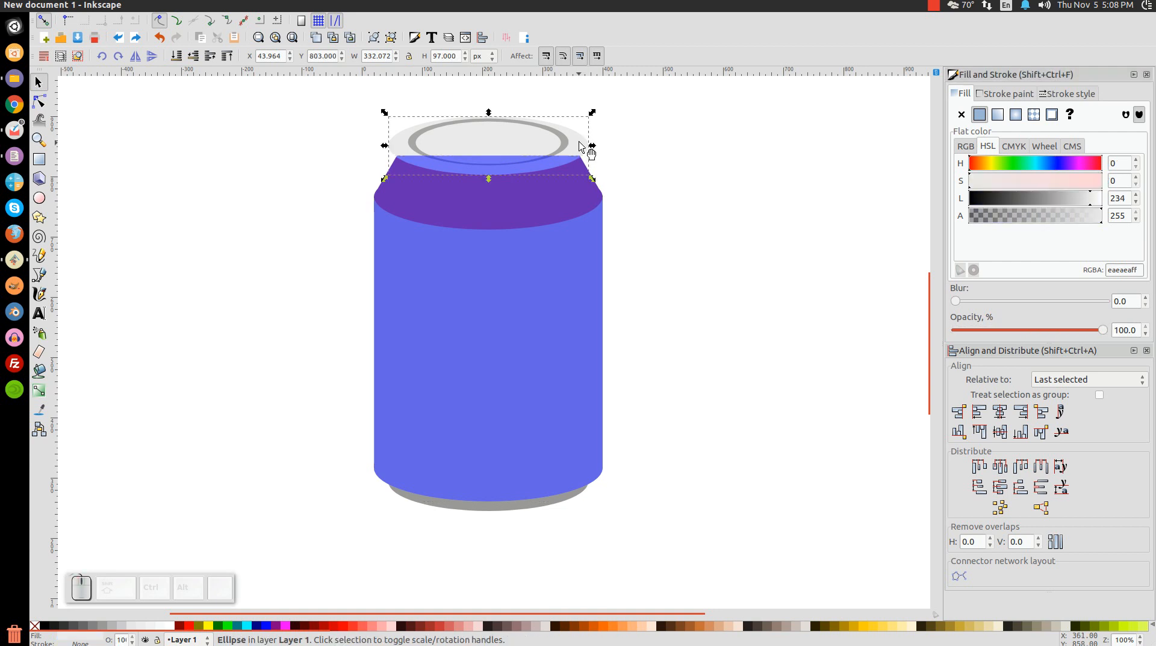
right_click(580, 142)
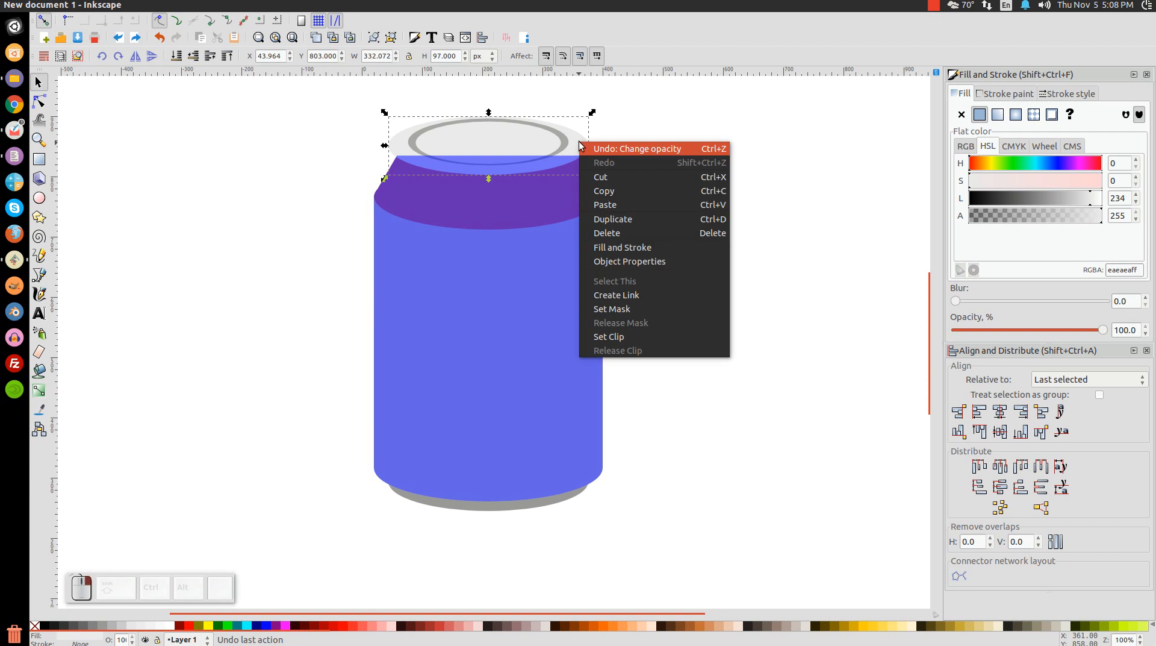
click(617, 220)
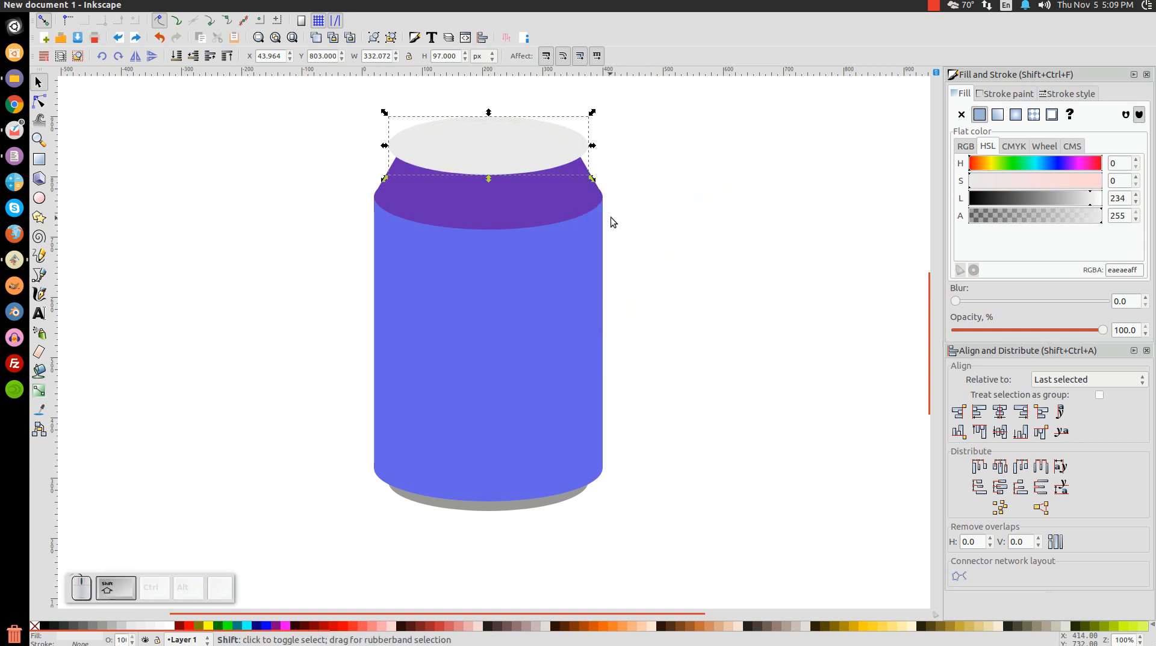
shift+click(401, 274)
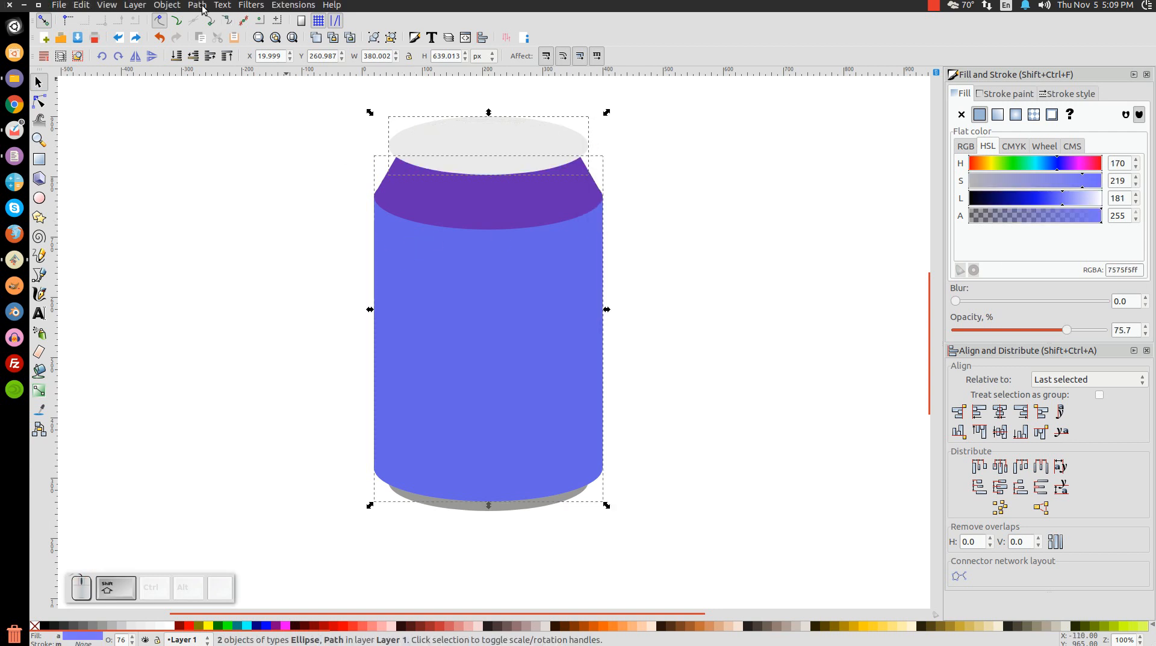
click(198, 5)
click(218, 78)
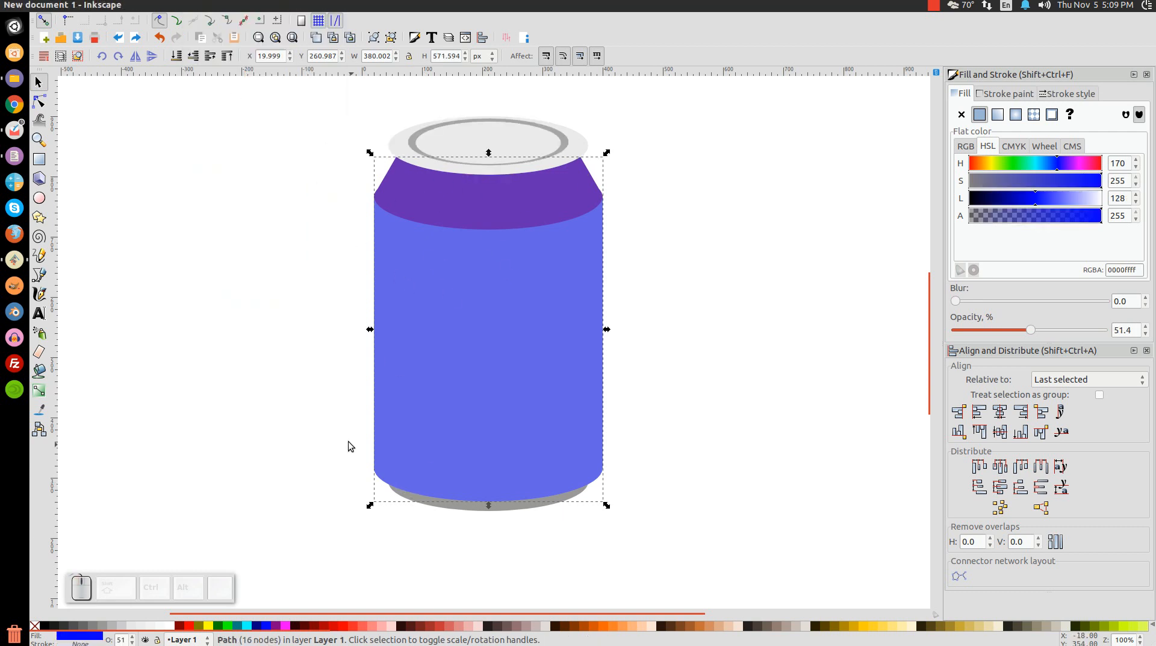
Step: Create a linked offset of the blue shape, inset it to about 354 × 541 px and convert it to a path
click(193, 5)
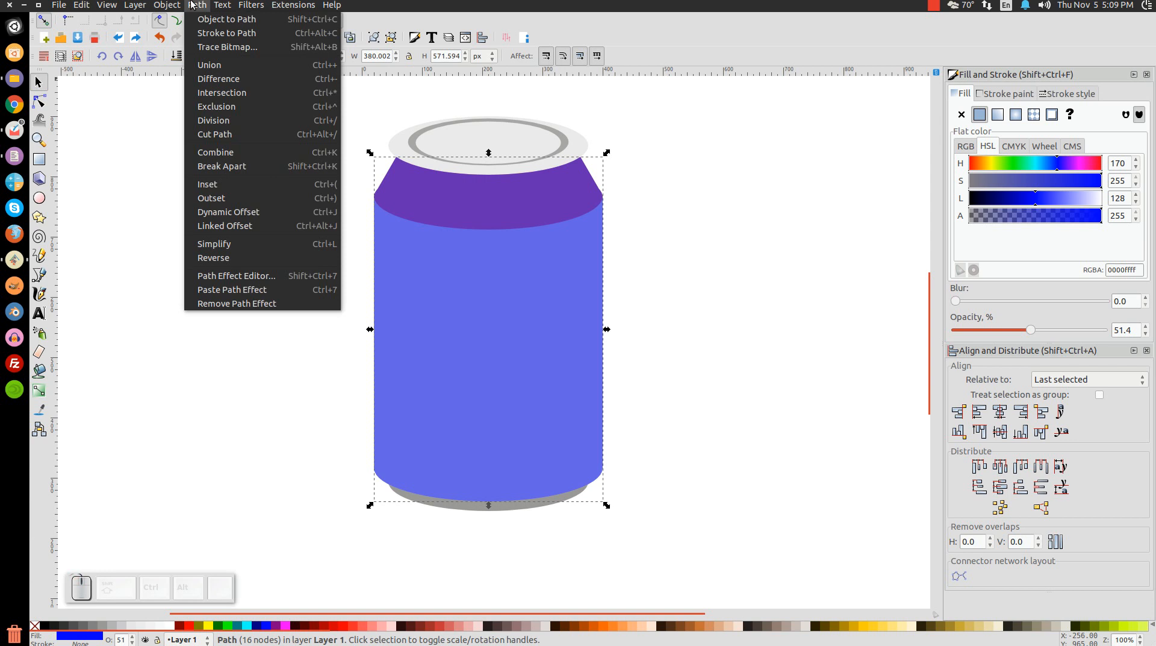
click(223, 226)
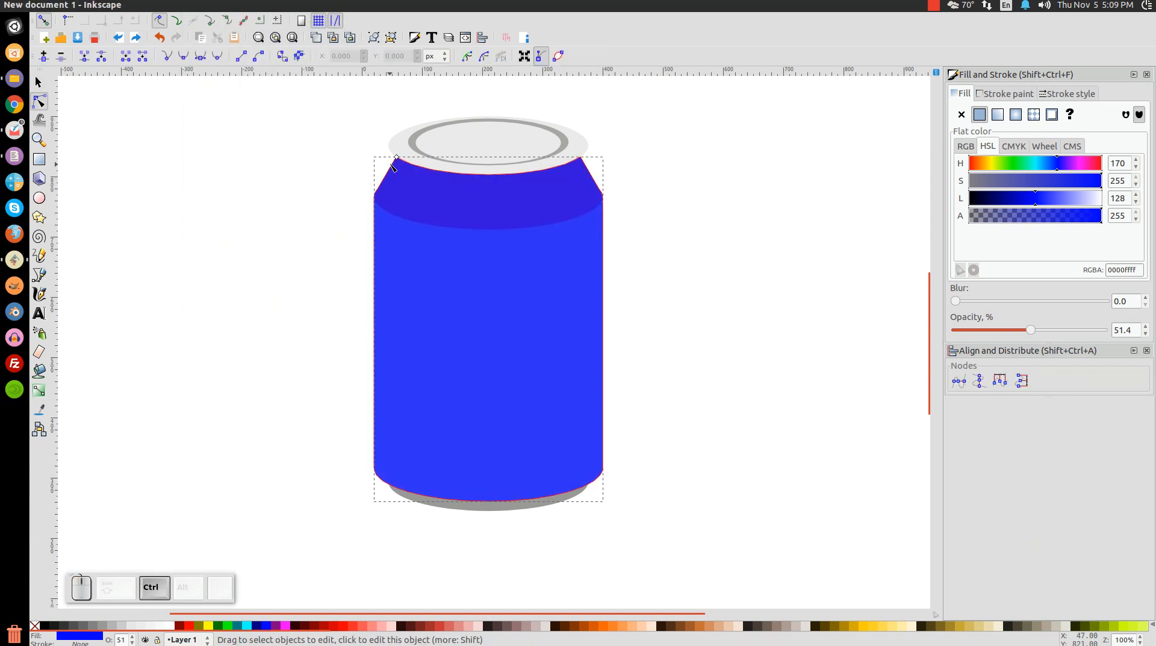
drag(395, 158, 401, 173)
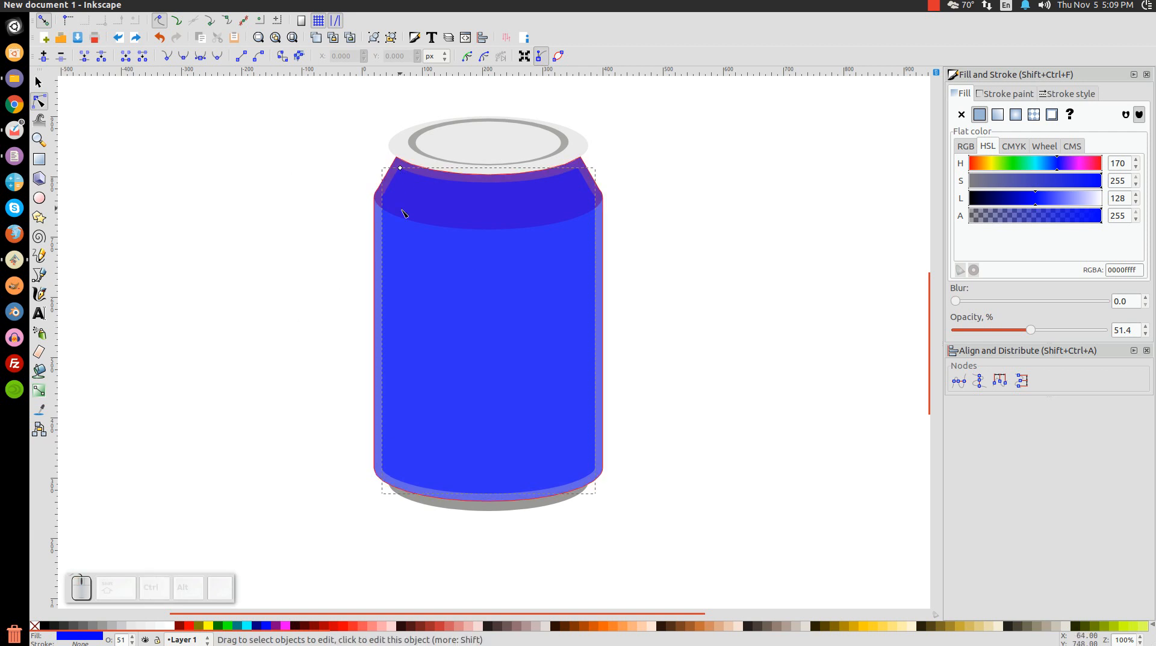
click(197, 5)
click(205, 18)
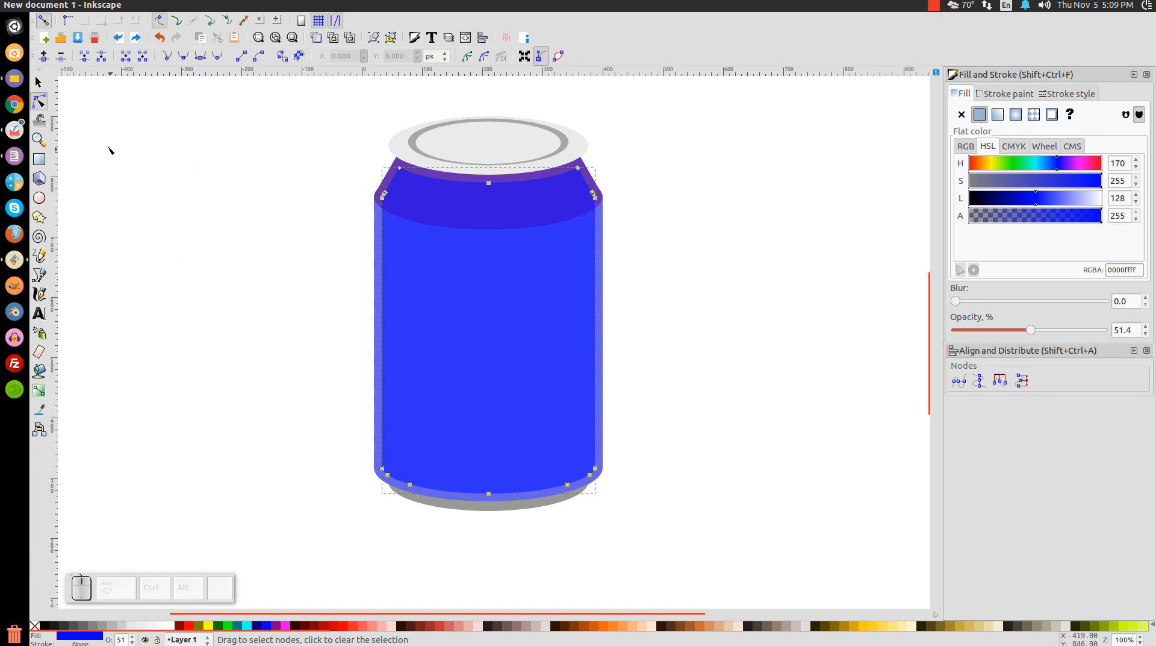
Step: Delete the original full-size blue shape around the inset copy
click(38, 81)
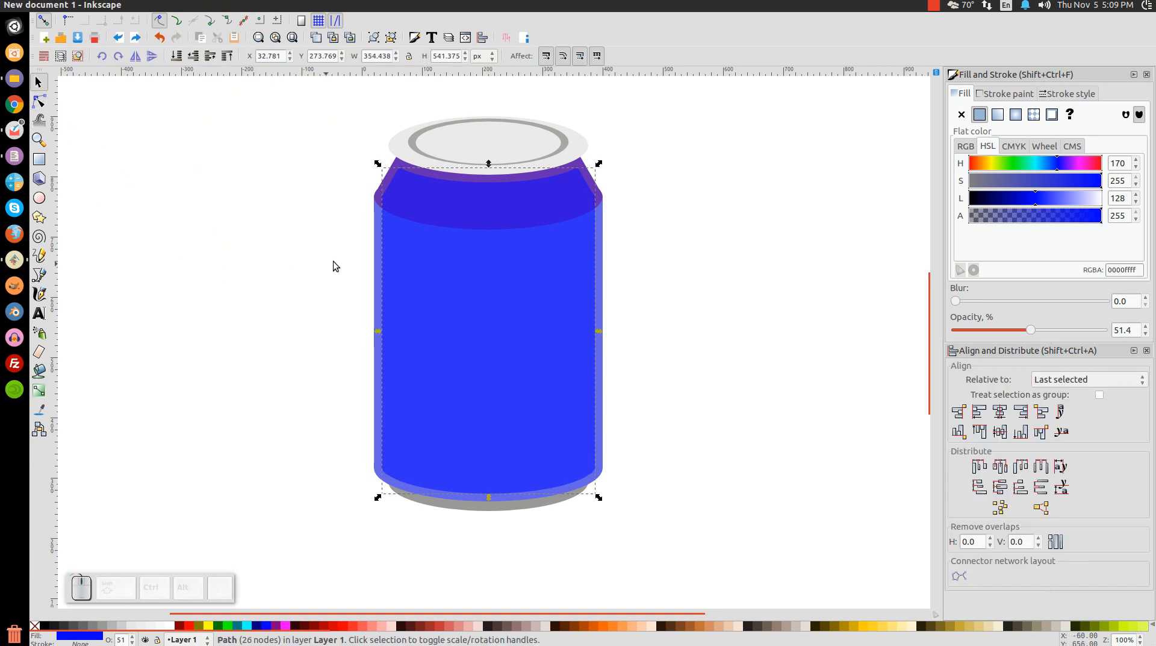
click(372, 226)
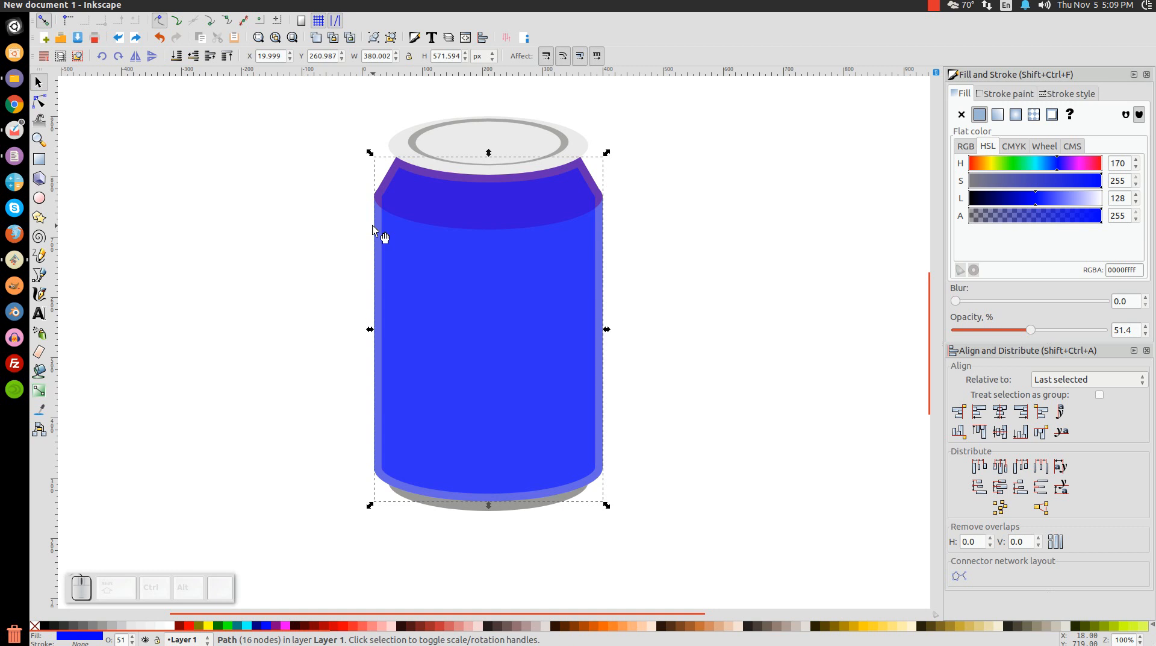
key(Delete)
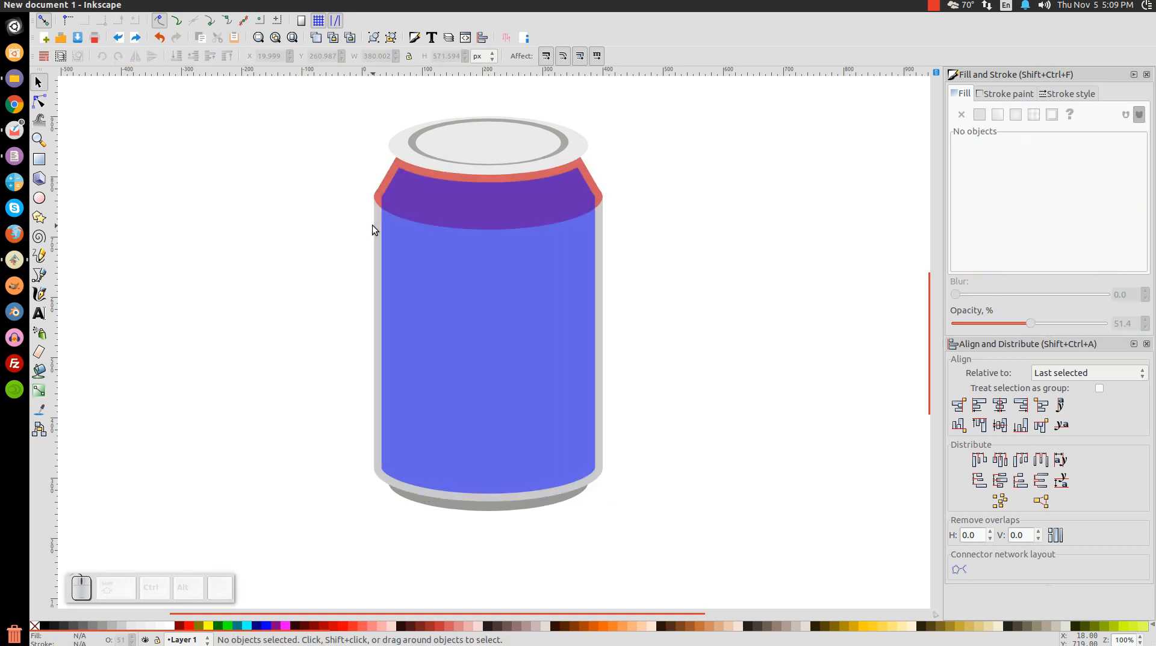
Step: Draw a blue circle about 218 px in diameter beside the can and set its opacity to 100%
click(40, 198)
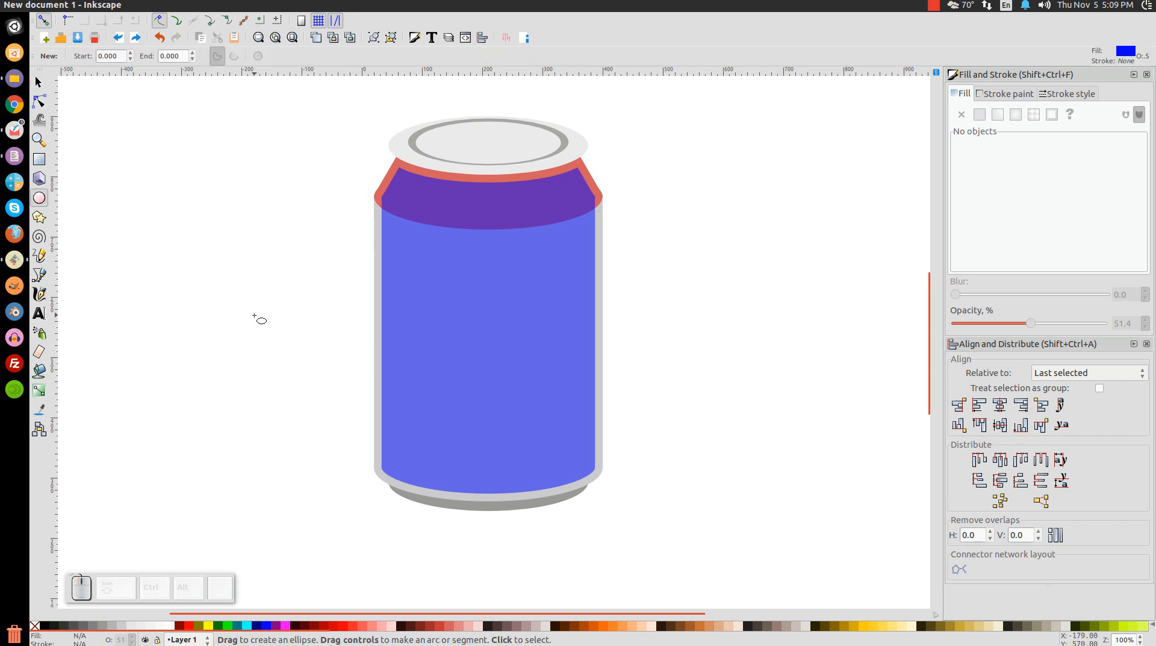
key(ctrl)
key(shift)
drag(202, 298, 281, 364)
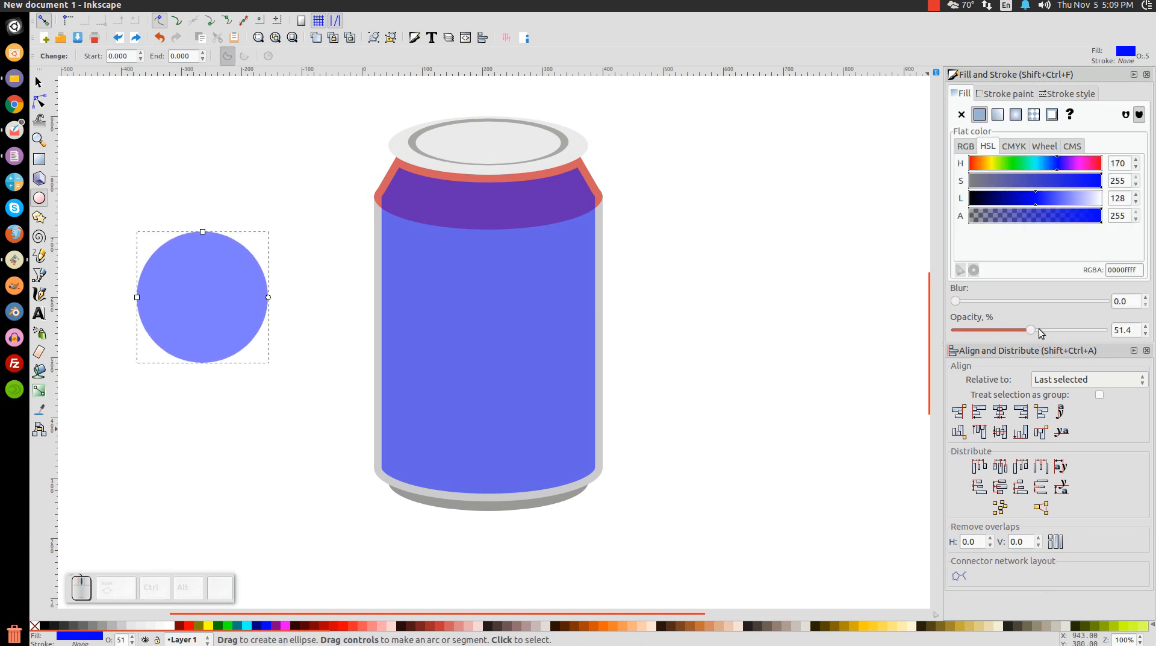
drag(1033, 331, 1111, 331)
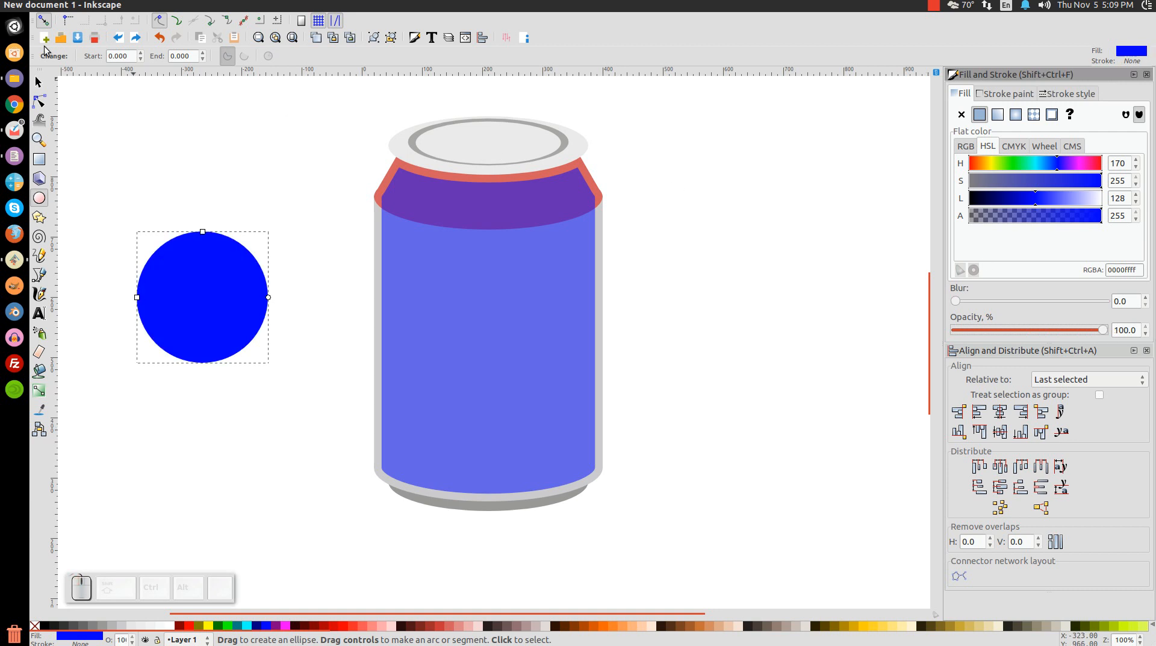
Step: Move the blue circle onto the middle of the can and centre it horizontally on the gray can body
click(39, 82)
drag(209, 298, 494, 330)
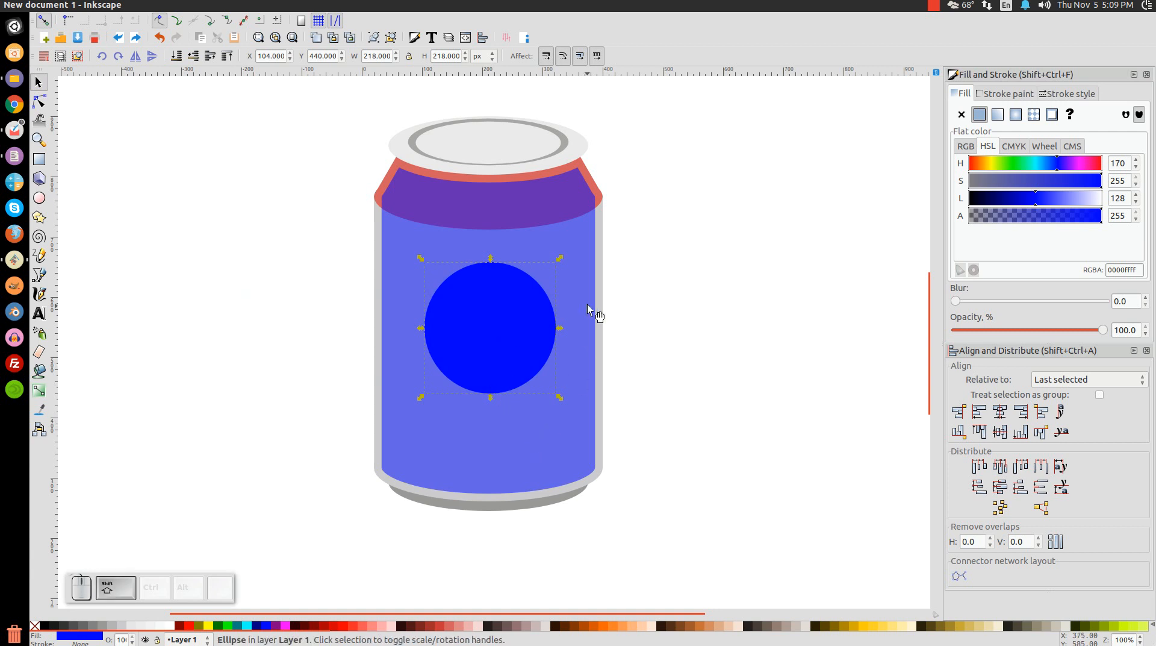
shift+click(601, 244)
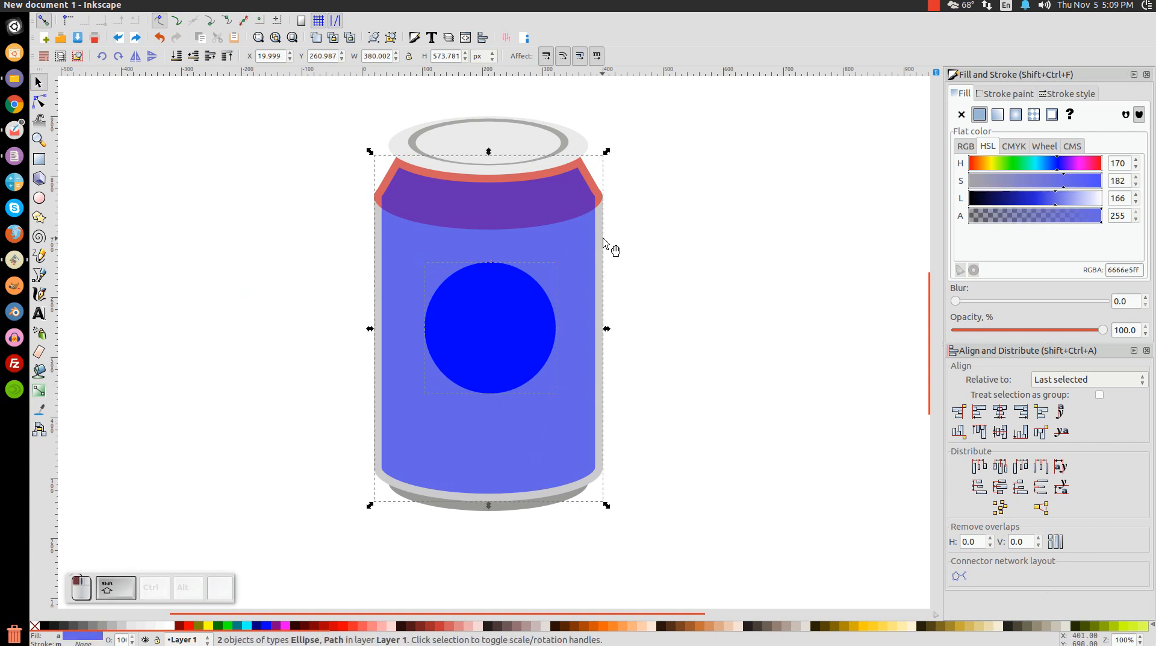
click(1001, 411)
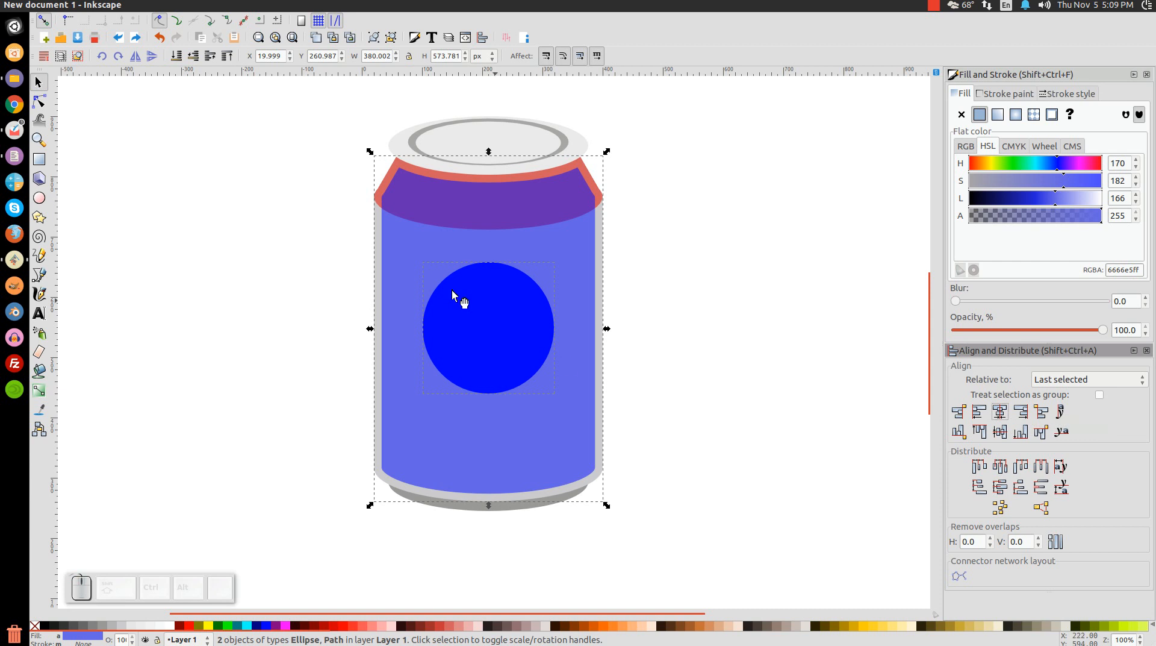
click(765, 227)
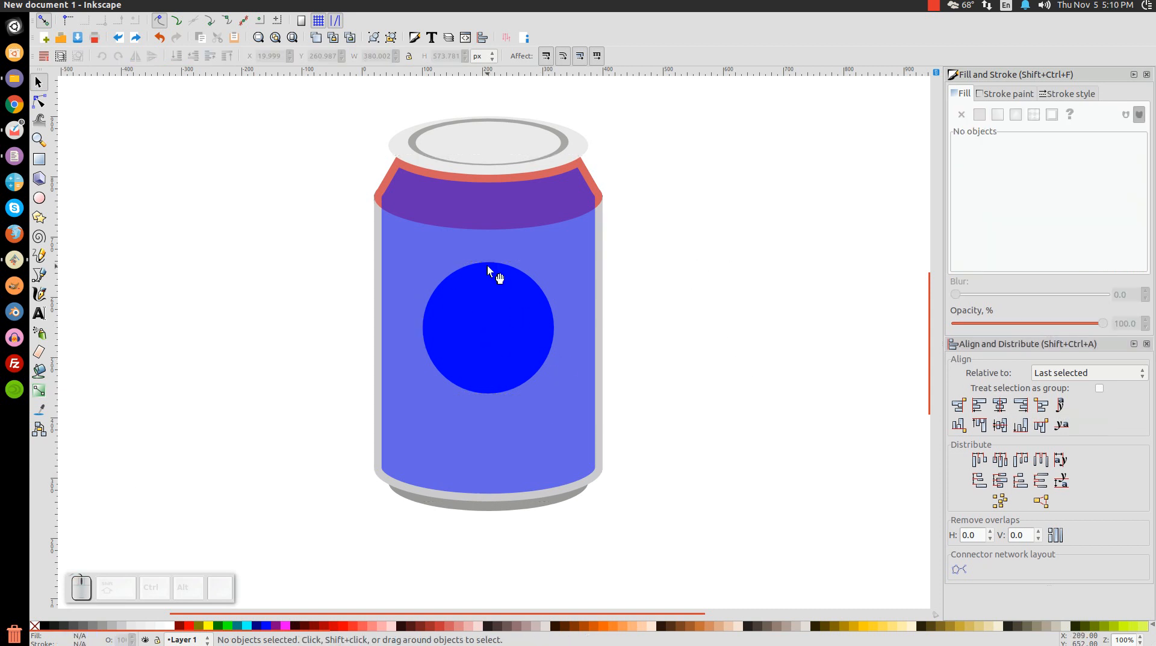
Step: Fill the circle on the middle of the can with white and duplicate it in place
click(512, 306)
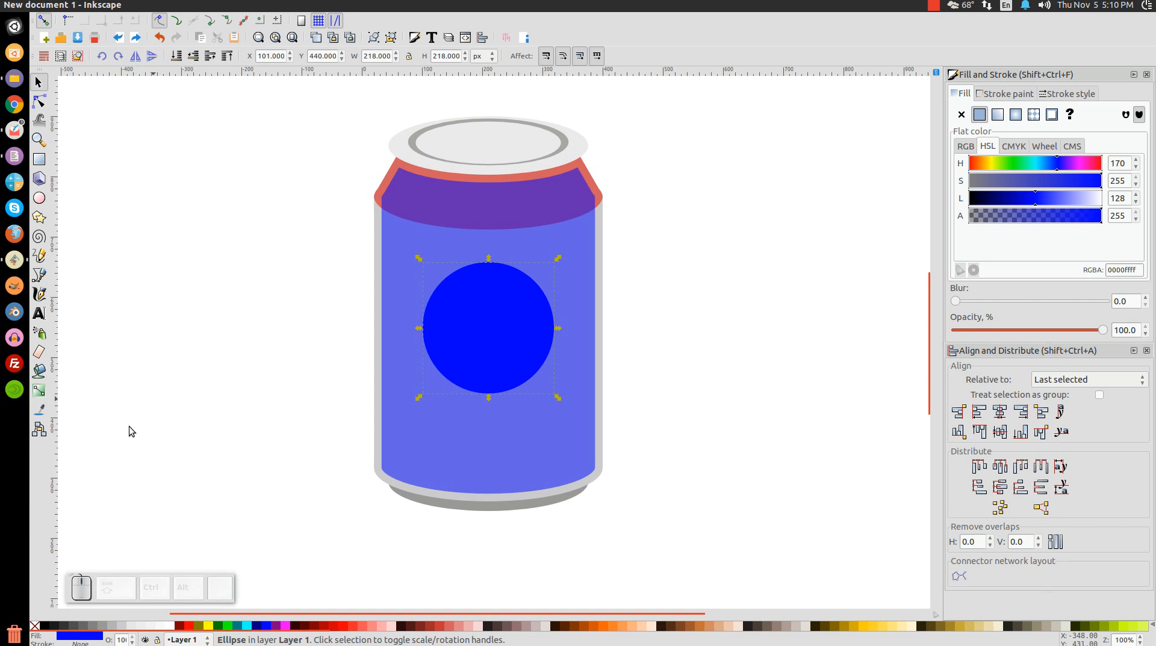
click(172, 626)
right_click(518, 298)
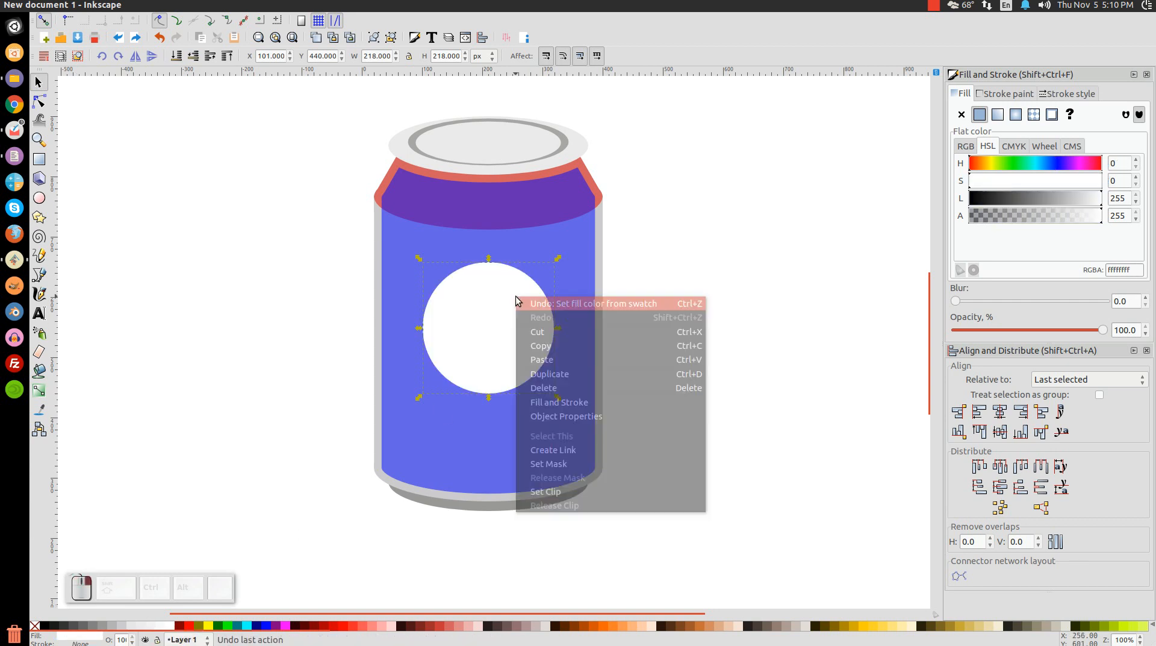
click(545, 374)
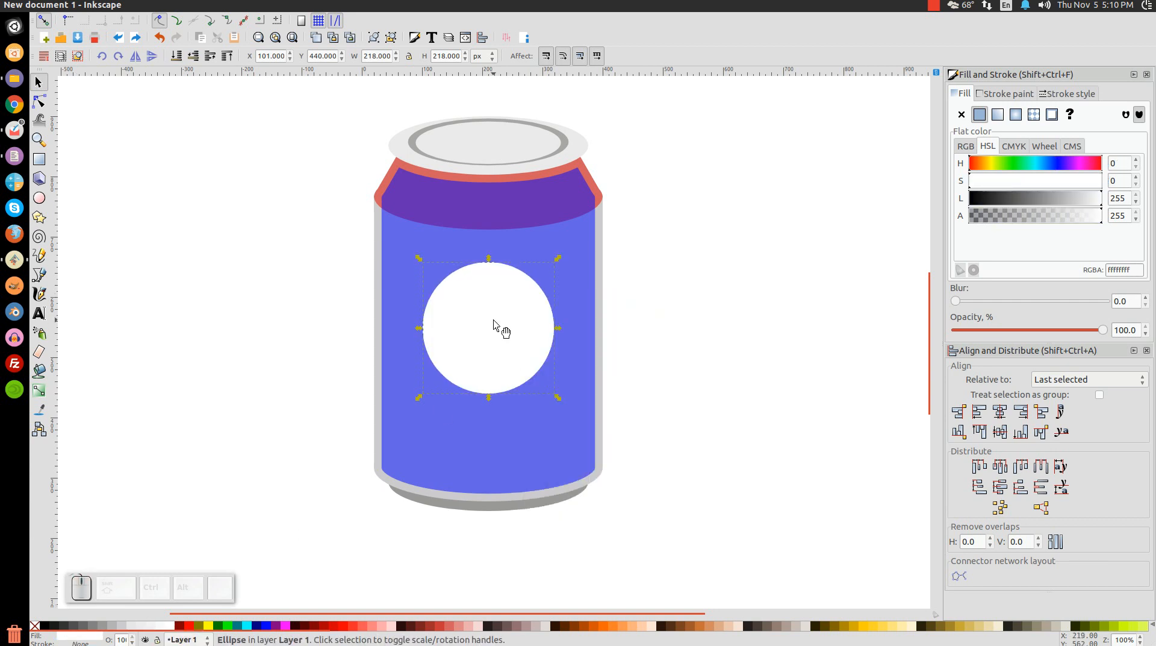
Step: Recolour the duplicate circle with the red sampled from the shoulder band and shrink it about its centre to 196 px in diameter
key(d)
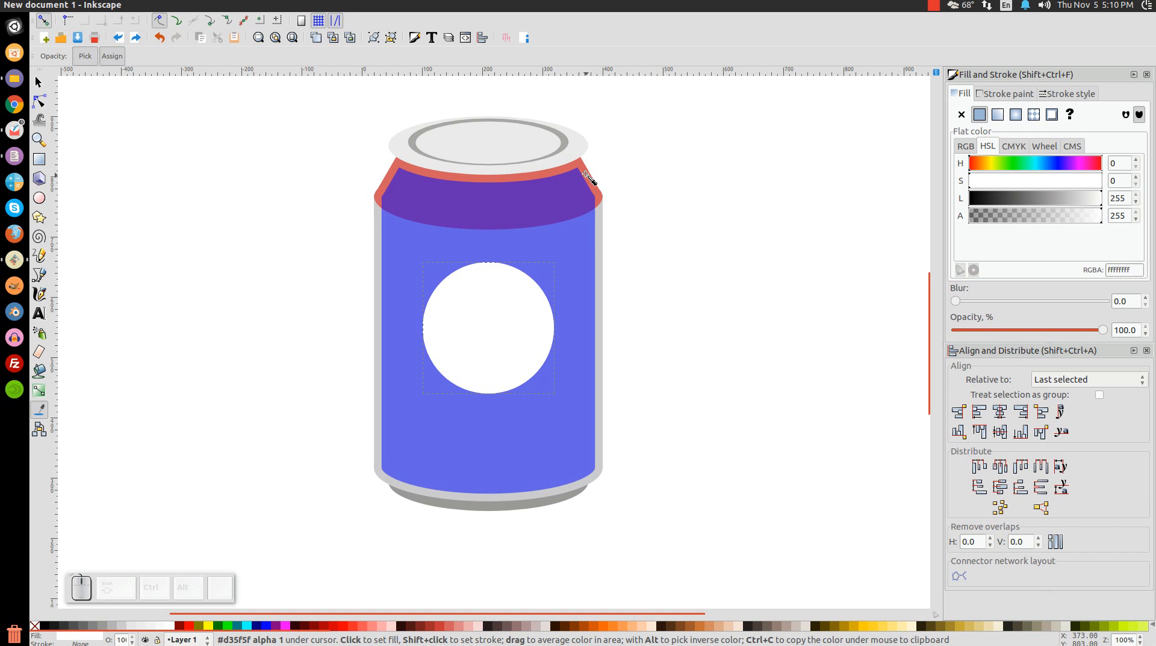
click(587, 176)
click(42, 84)
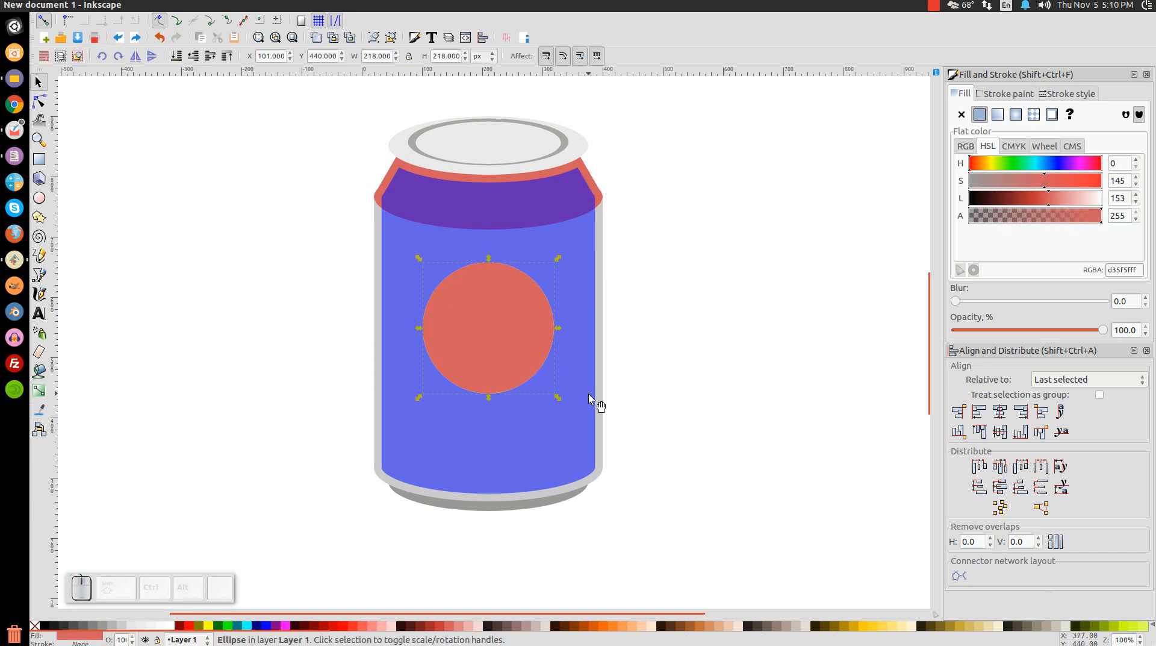
drag(558, 396, 551, 398)
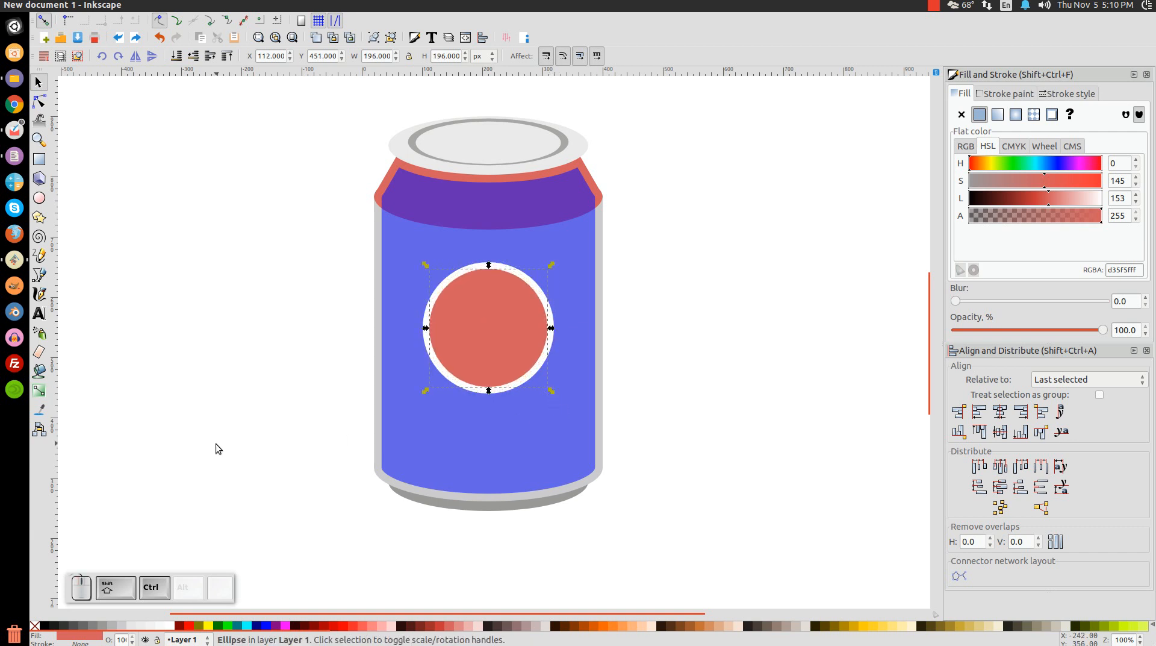
Step: Place a copy of the red circle beside the can, duplicate that copy in place and fill the duplicate blue
right_click(497, 301)
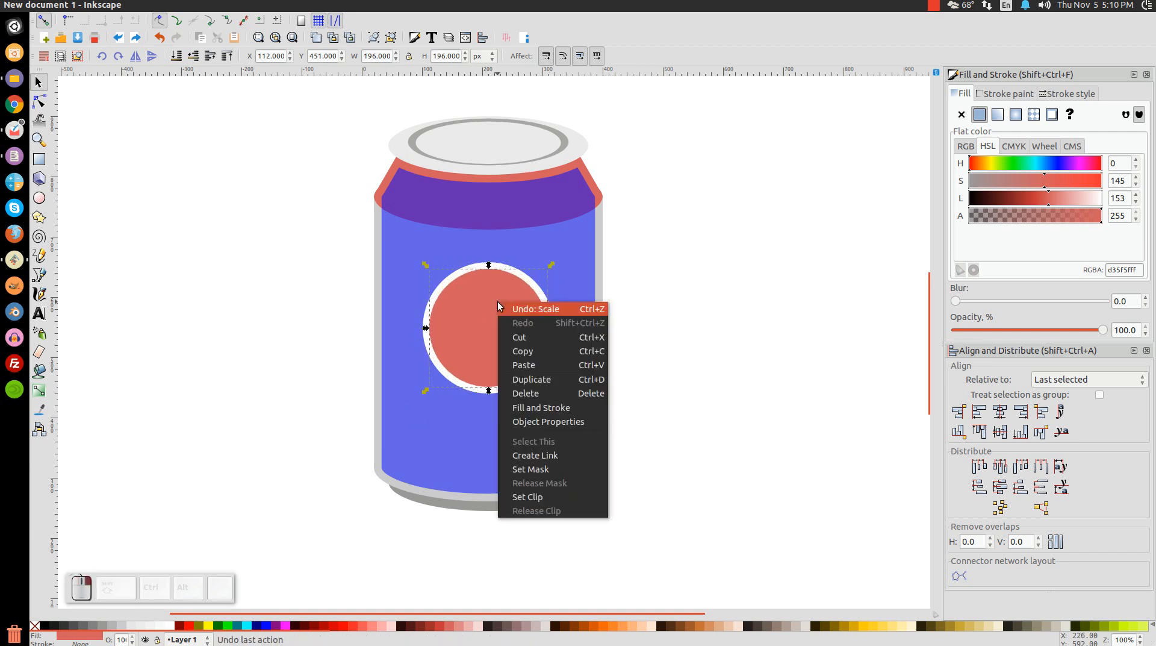
click(521, 380)
drag(510, 349, 284, 335)
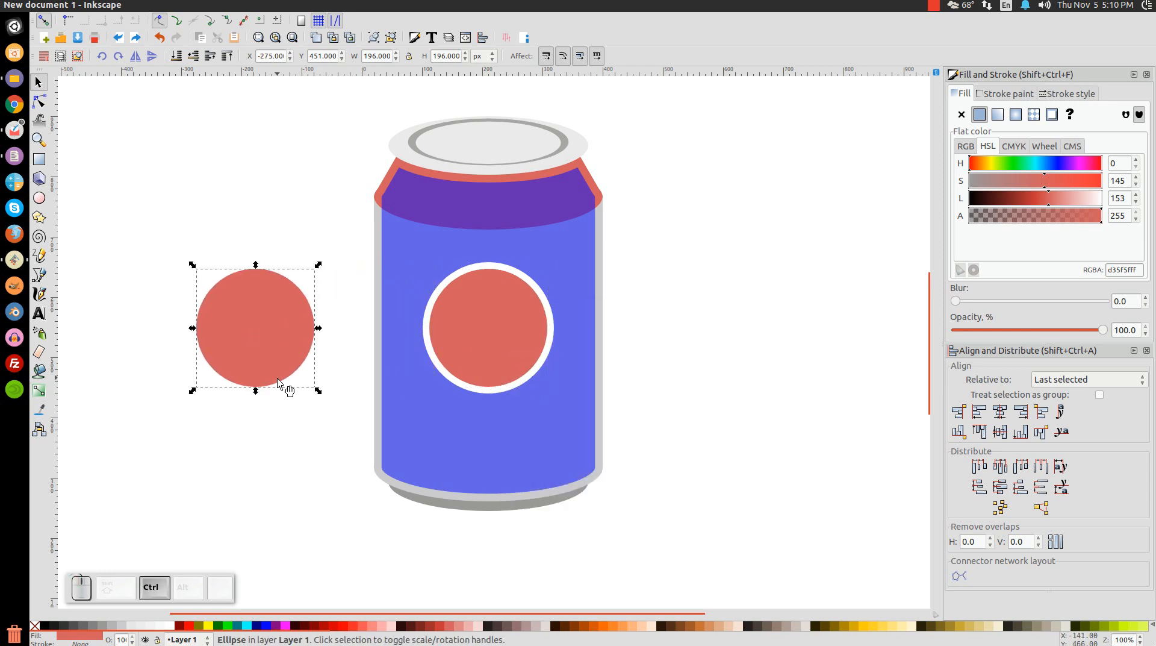
right_click(252, 317)
click(281, 396)
click(264, 629)
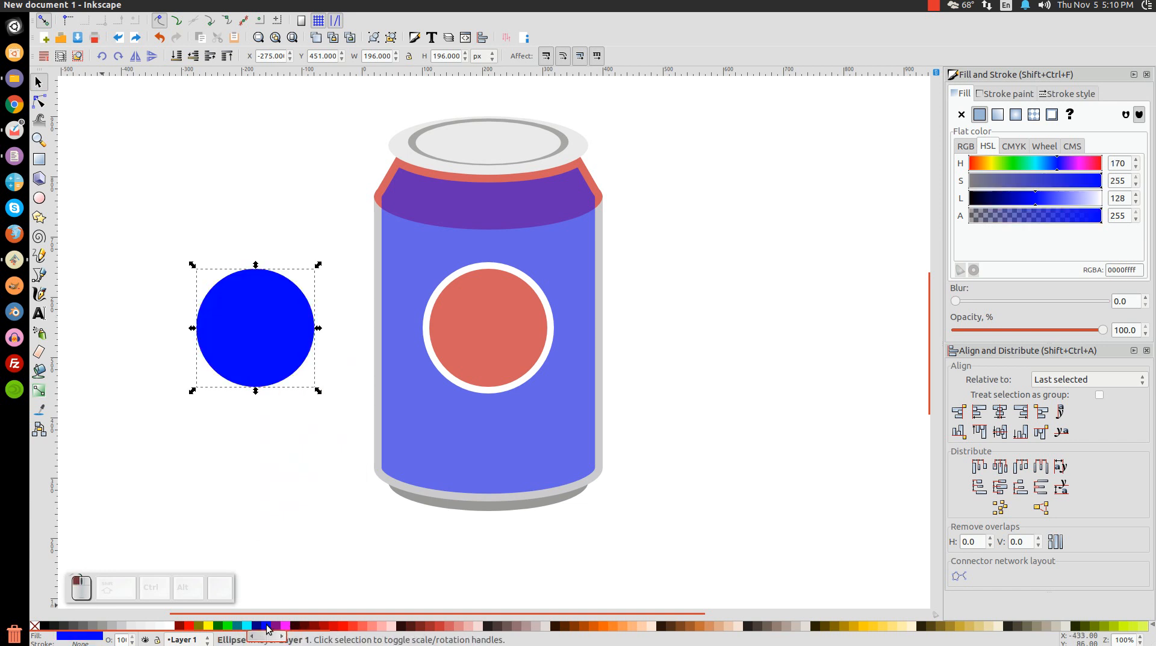
Step: Resize the blue circle to 189 px, set slightly above the red copy, and subtract it from the red one to leave a crescent
drag(256, 390, 262, 374)
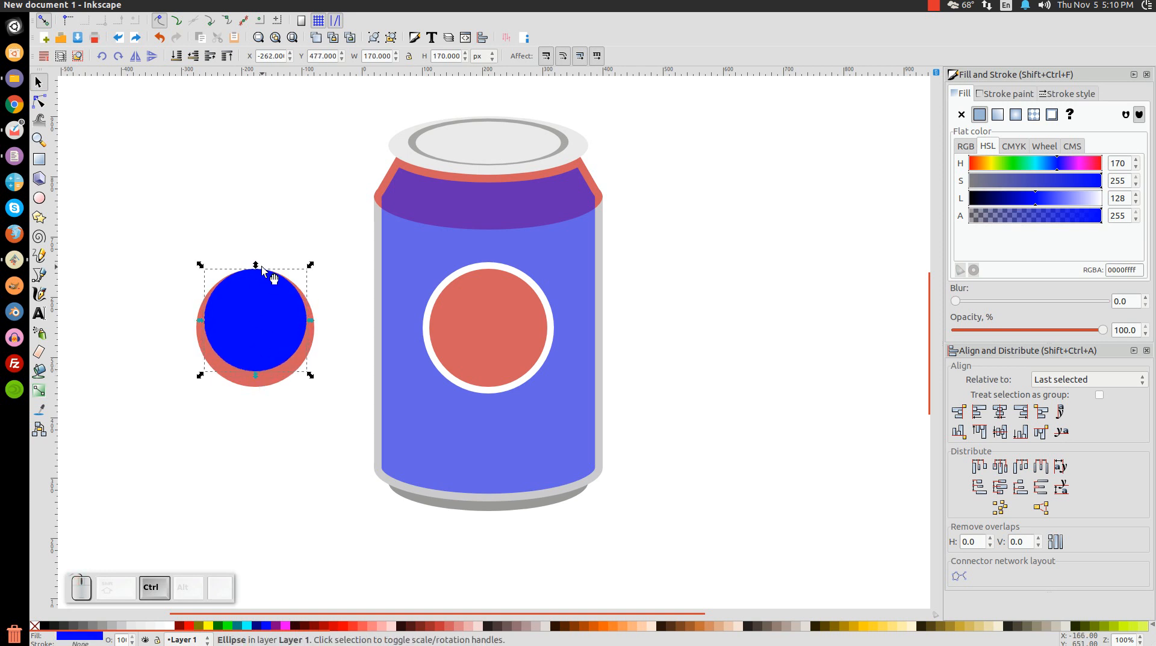
drag(256, 268, 261, 258)
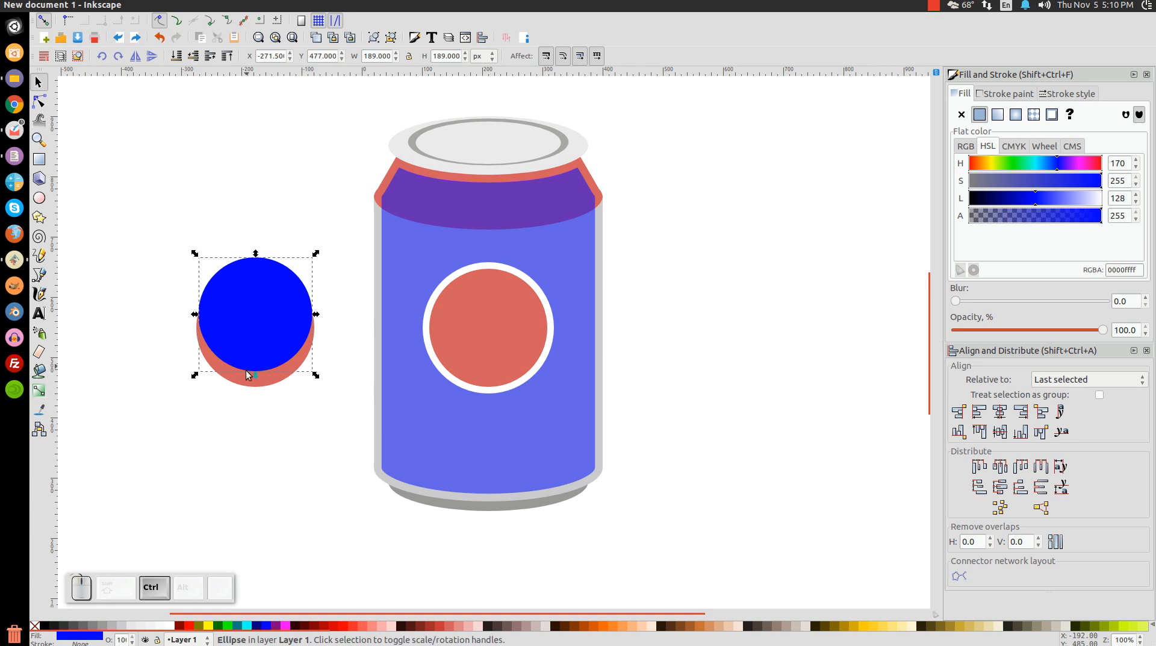
shift+click(278, 384)
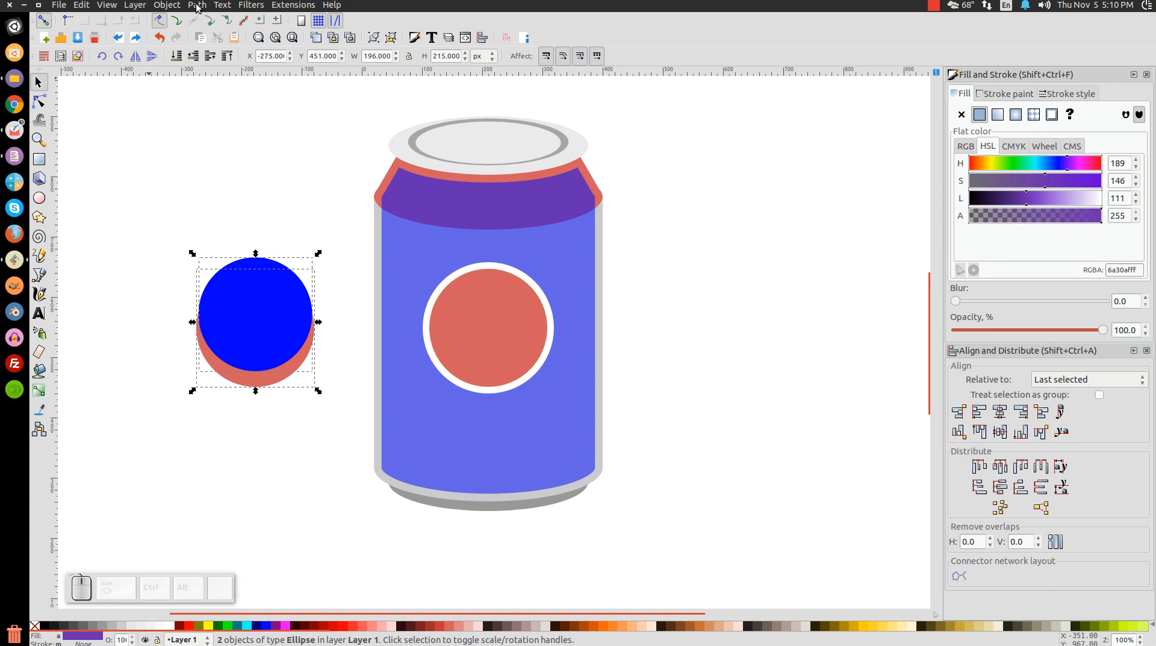
click(197, 7)
click(208, 82)
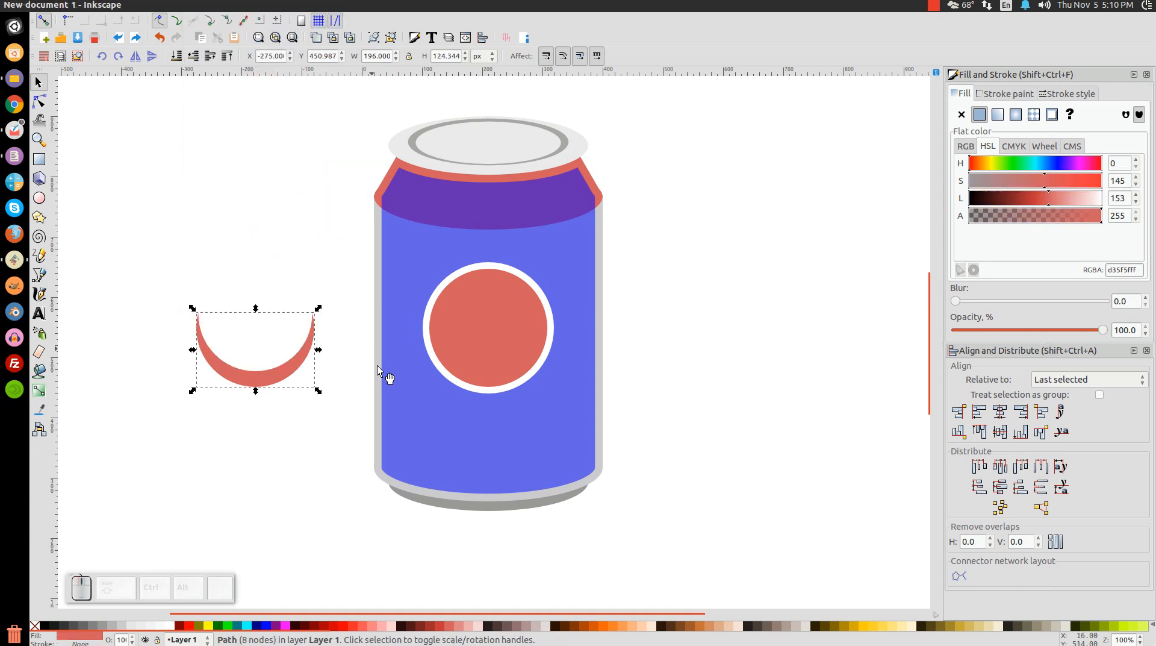
Step: Fill the crescent with green, enlarge it to about 508 × 322 px and rotate it counterclockwise so it opens toward the upper left
click(218, 626)
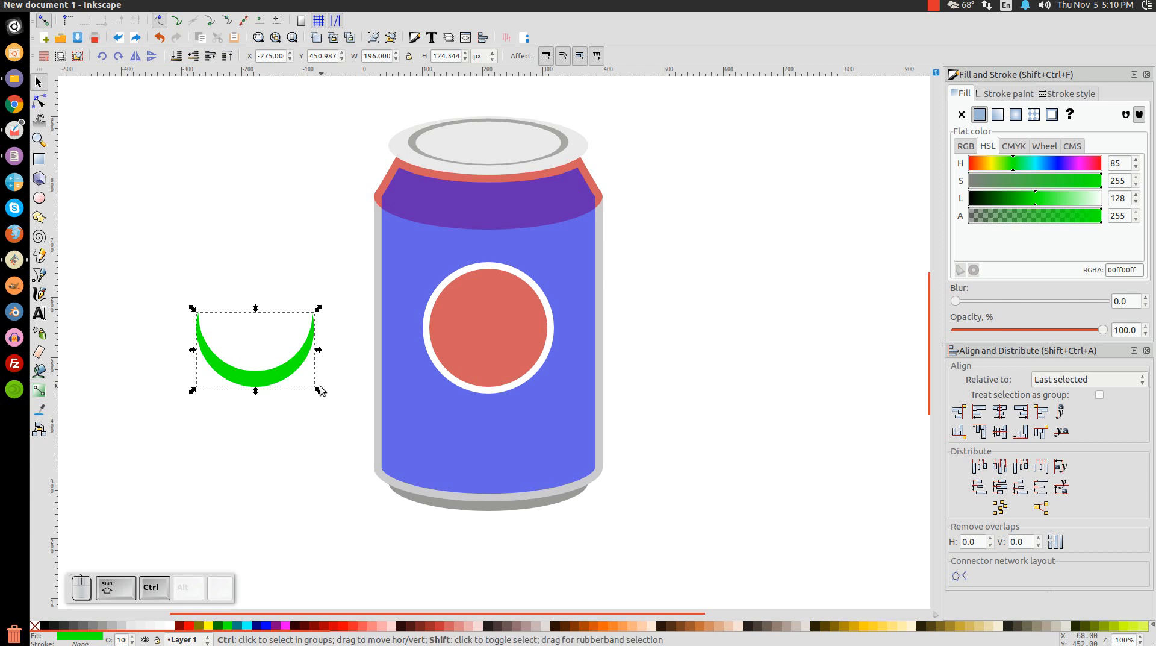
drag(322, 386, 413, 452)
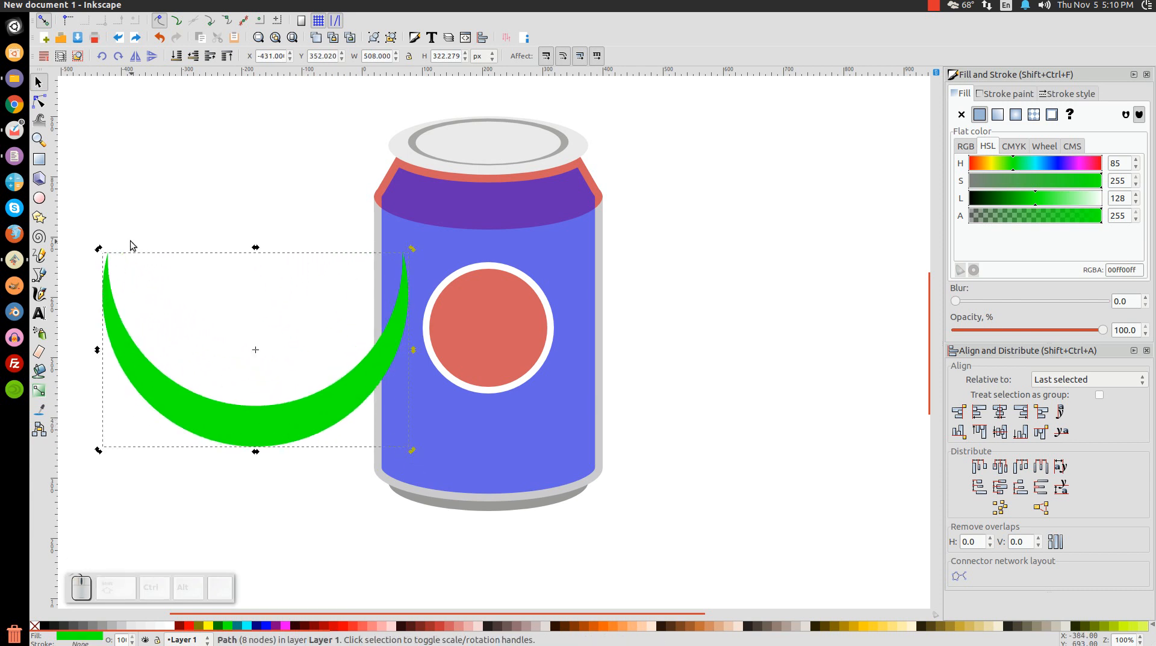
drag(414, 450, 396, 308)
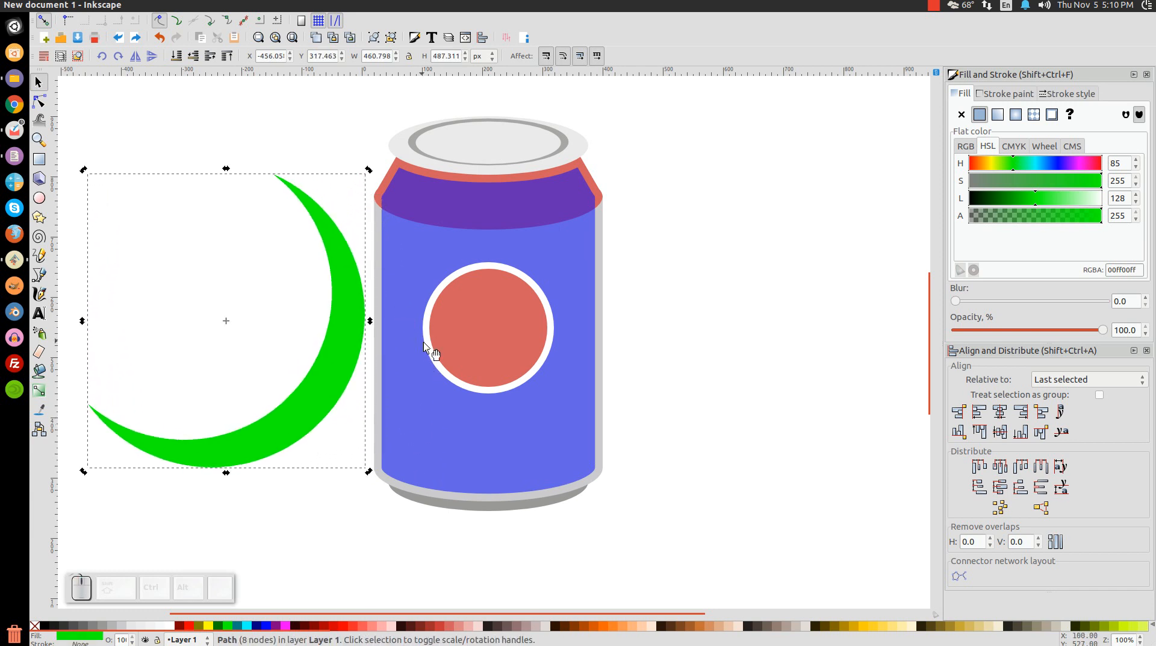
Step: Set the crescent's opacity to 51.4%, move it across the can's red circle and scale it to about 327 × 377 px
drag(1101, 329, 1013, 335)
mouse_move(255, 435)
mouse_down()
mouse_move(324, 434)
mouse_move(465, 379)
mouse_move(497, 344)
mouse_up()
scroll(663, 301, up, 4)
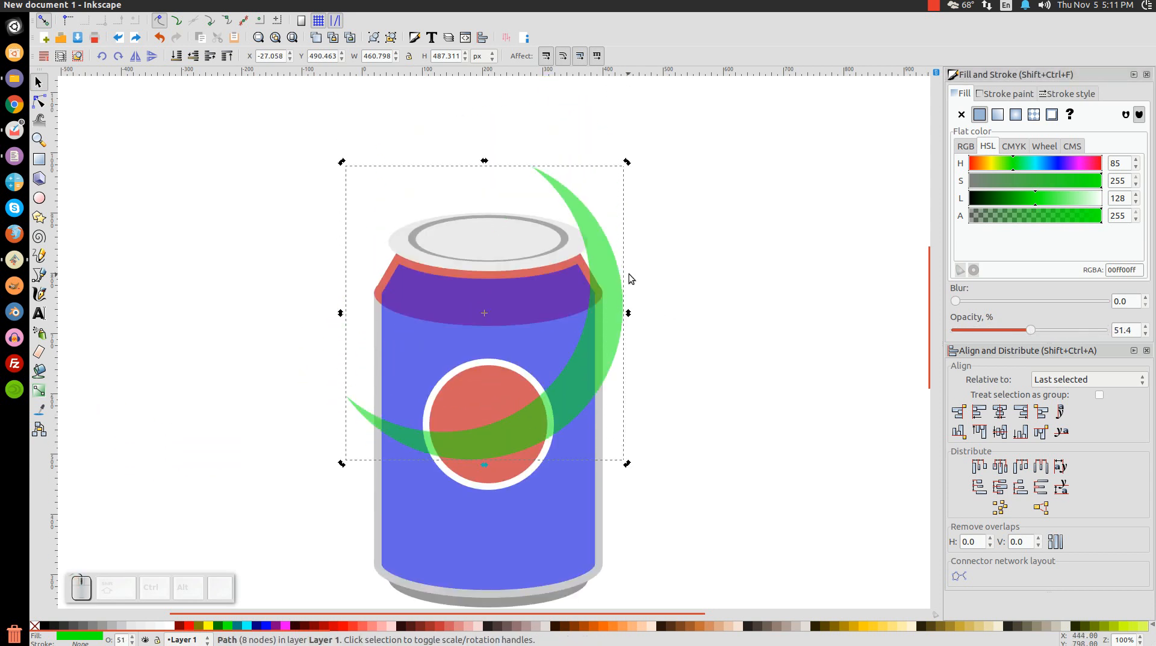
drag(628, 162, 561, 220)
drag(531, 389, 558, 388)
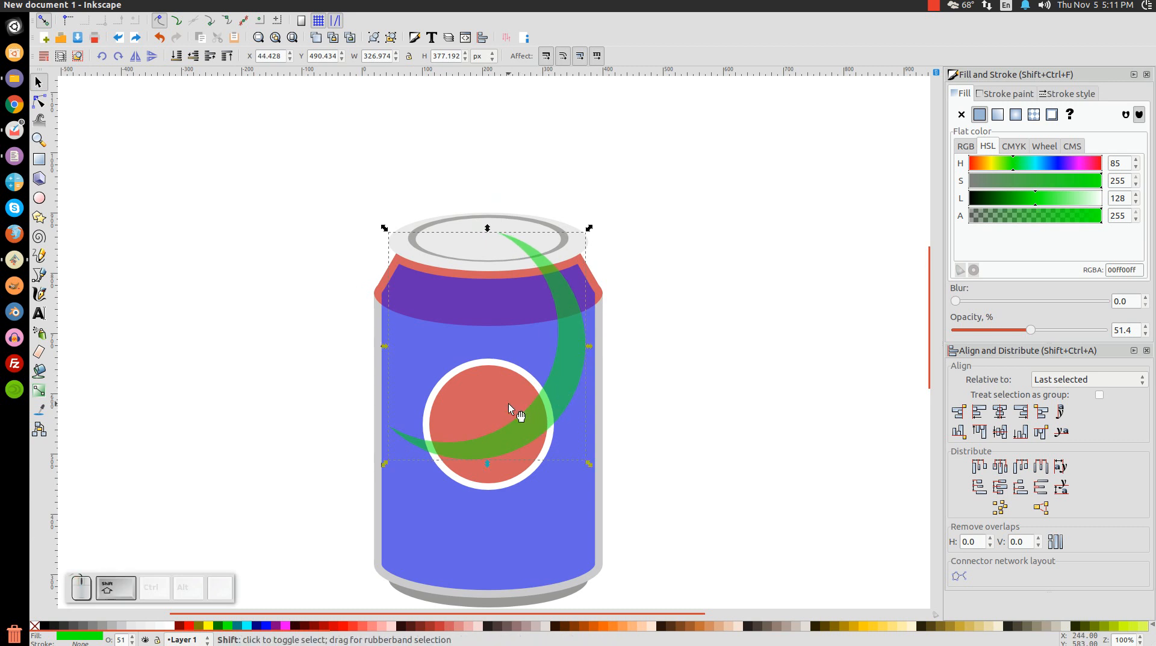
Step: Subtract the green crescent from the red circle on the can and break the result apart into two separate pieces
shift+click(488, 399)
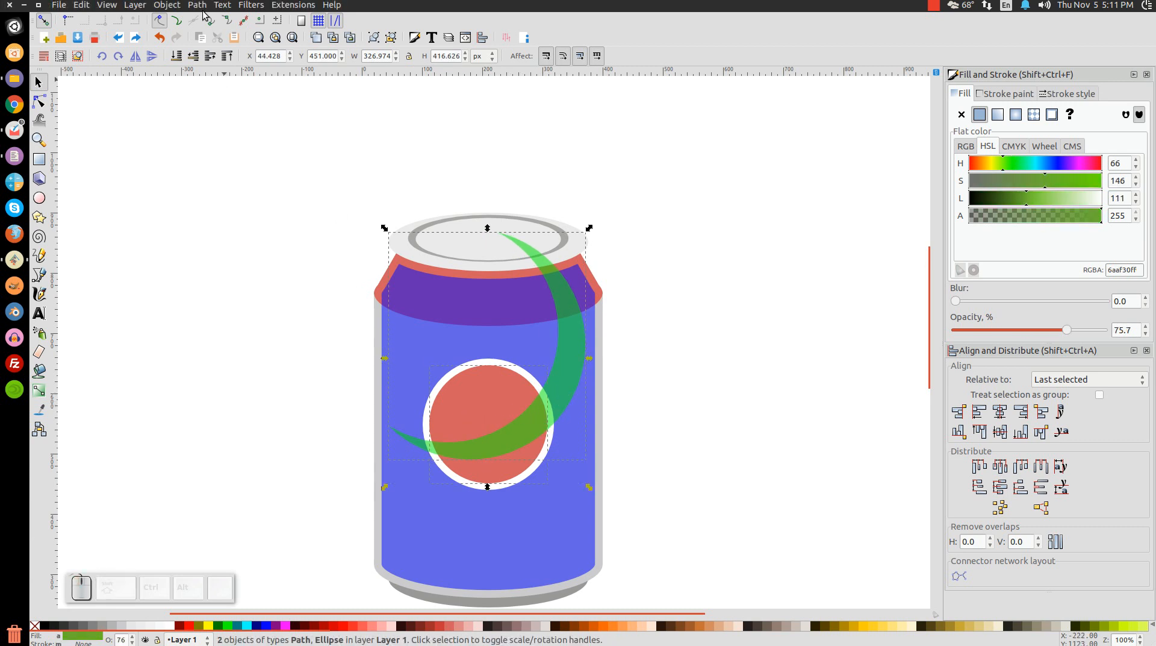
click(197, 4)
click(212, 78)
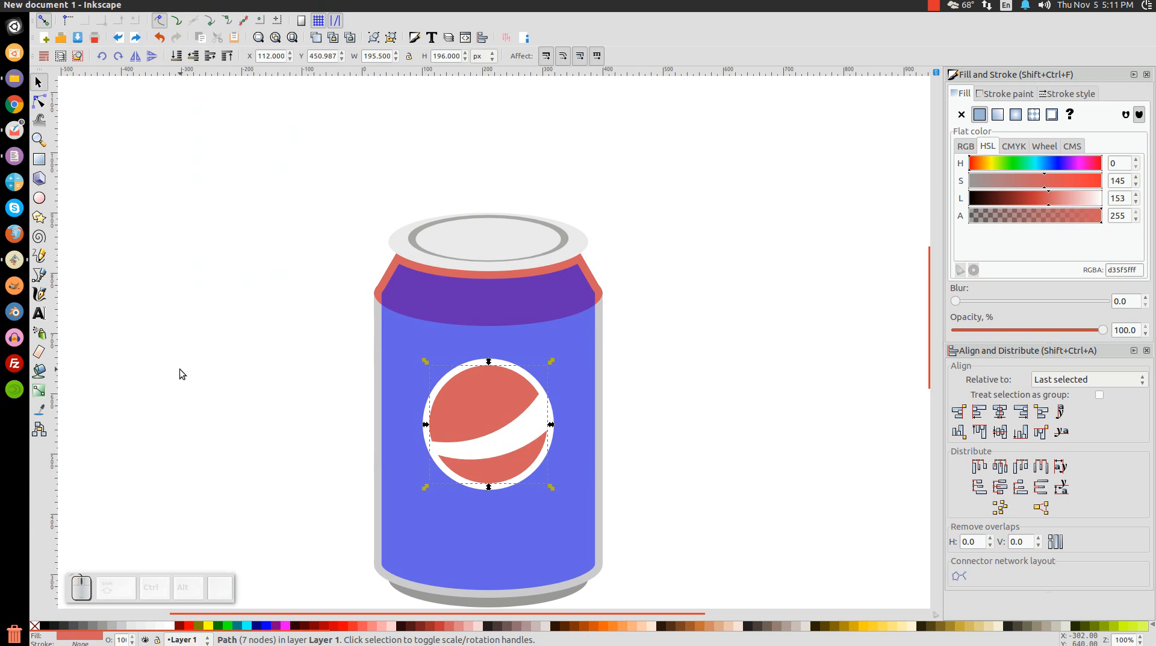
click(197, 5)
click(227, 166)
scroll(621, 392, down, 3)
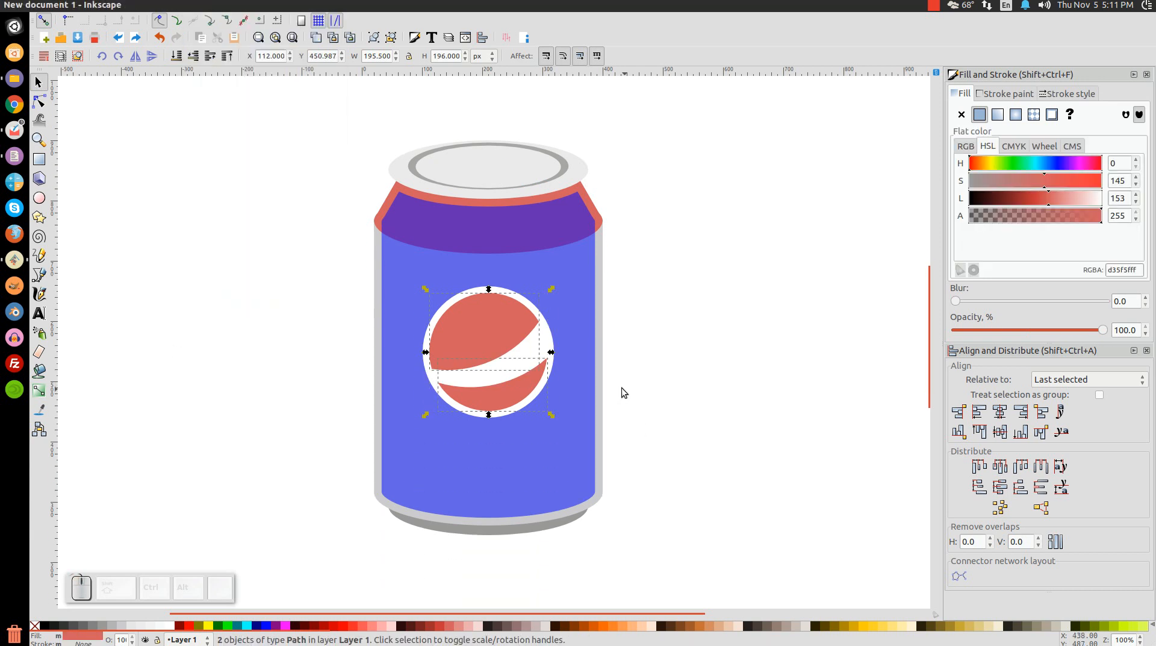
click(739, 326)
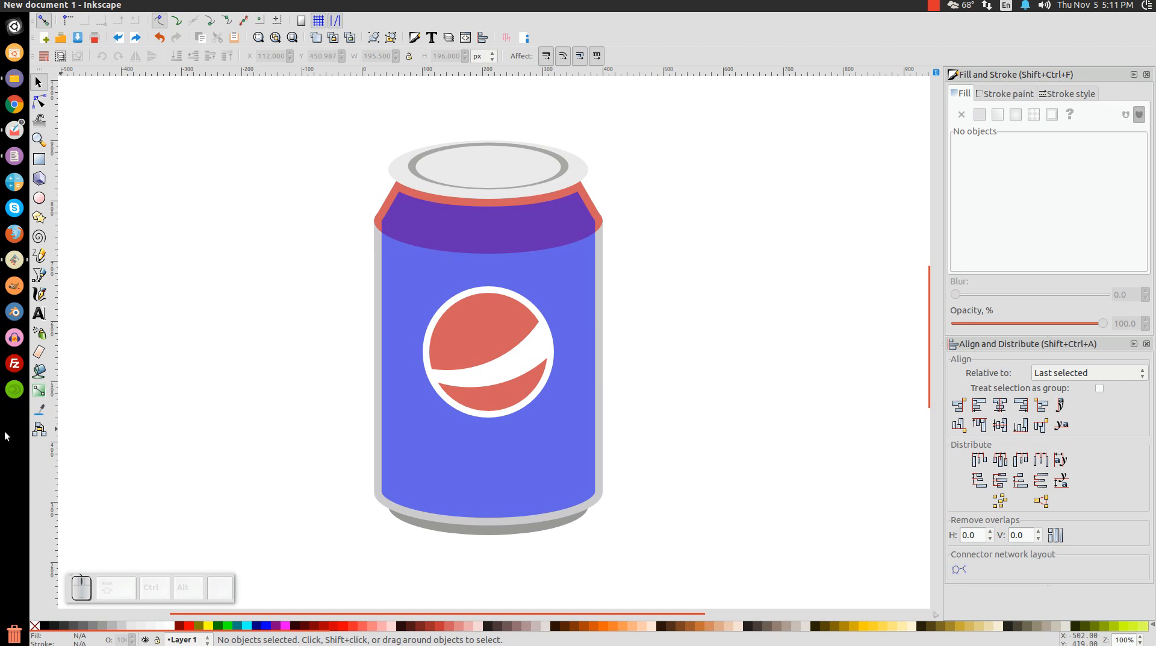
Step: Fill the lower piece of the divided circle with the light blue swatch 37abc8
click(524, 389)
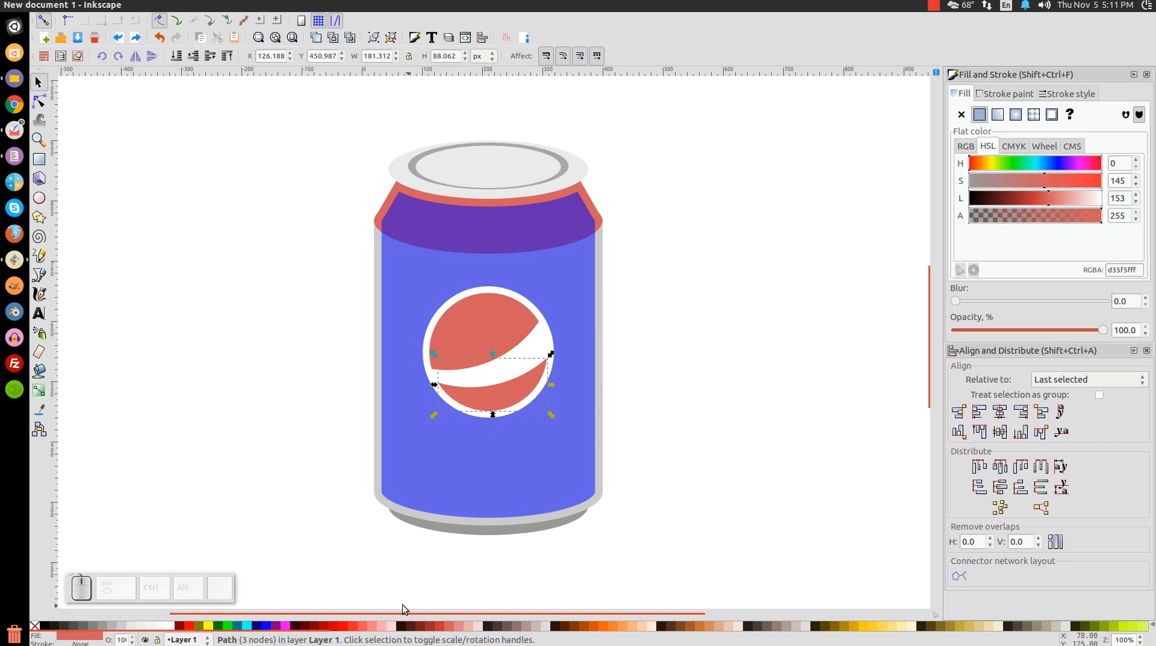
drag(375, 633, 885, 637)
click(636, 627)
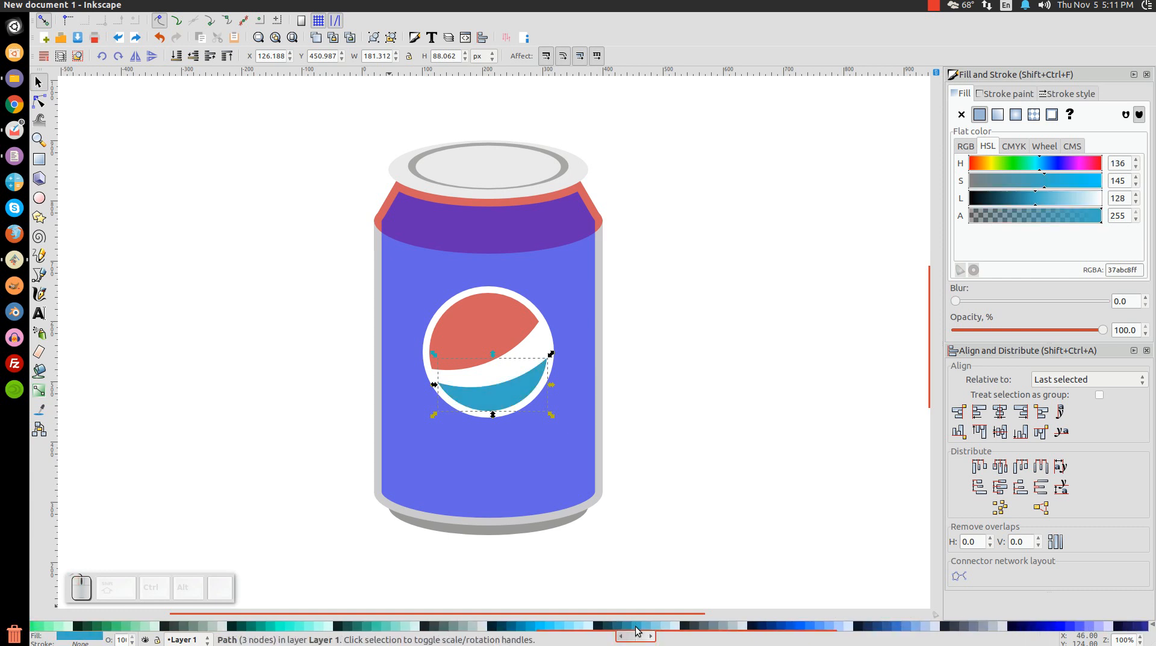
Step: Raise the translucent blue label to the top and draw a square-cornered vertical strip about 135 × 768 px over the can's middle
click(566, 243)
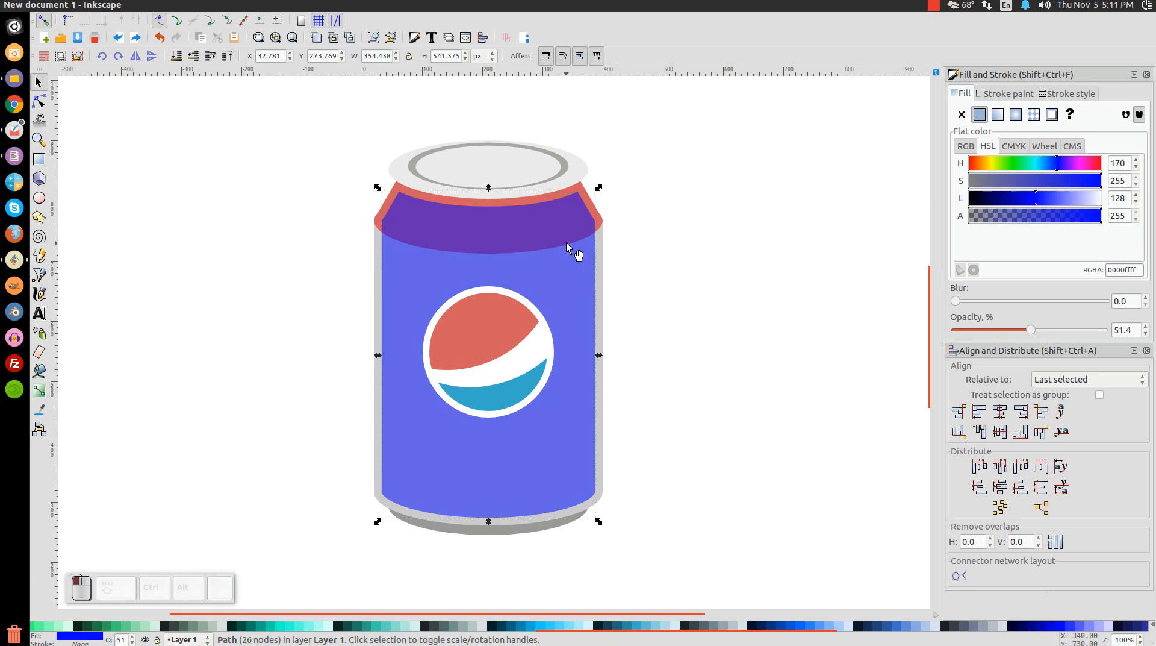
click(228, 56)
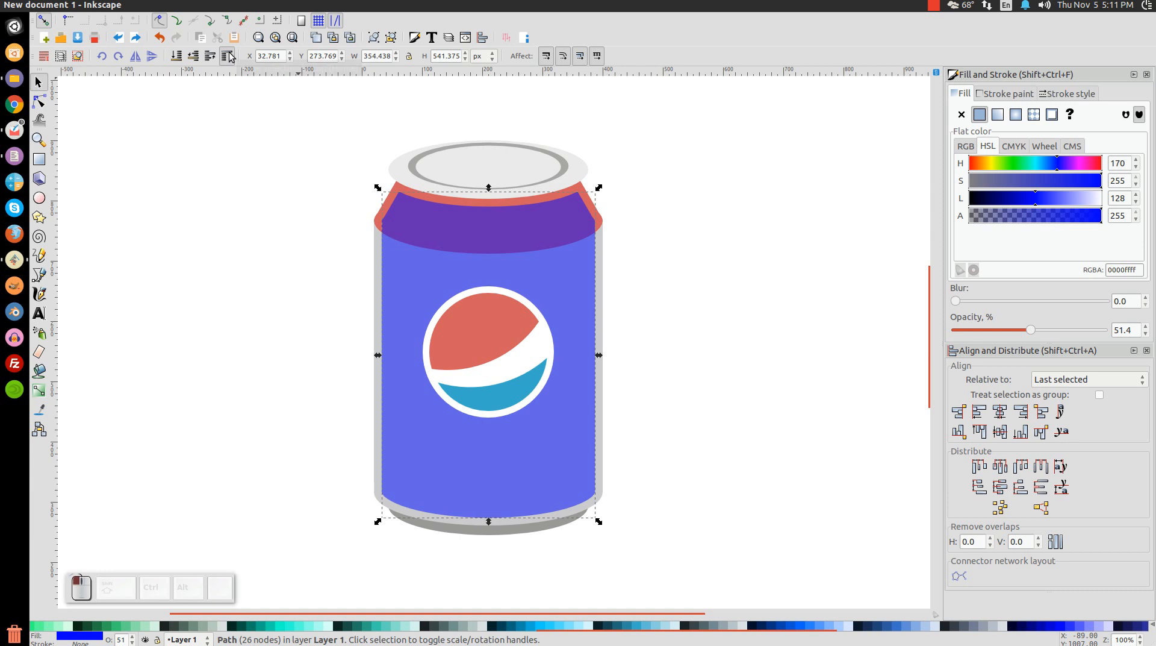
click(37, 162)
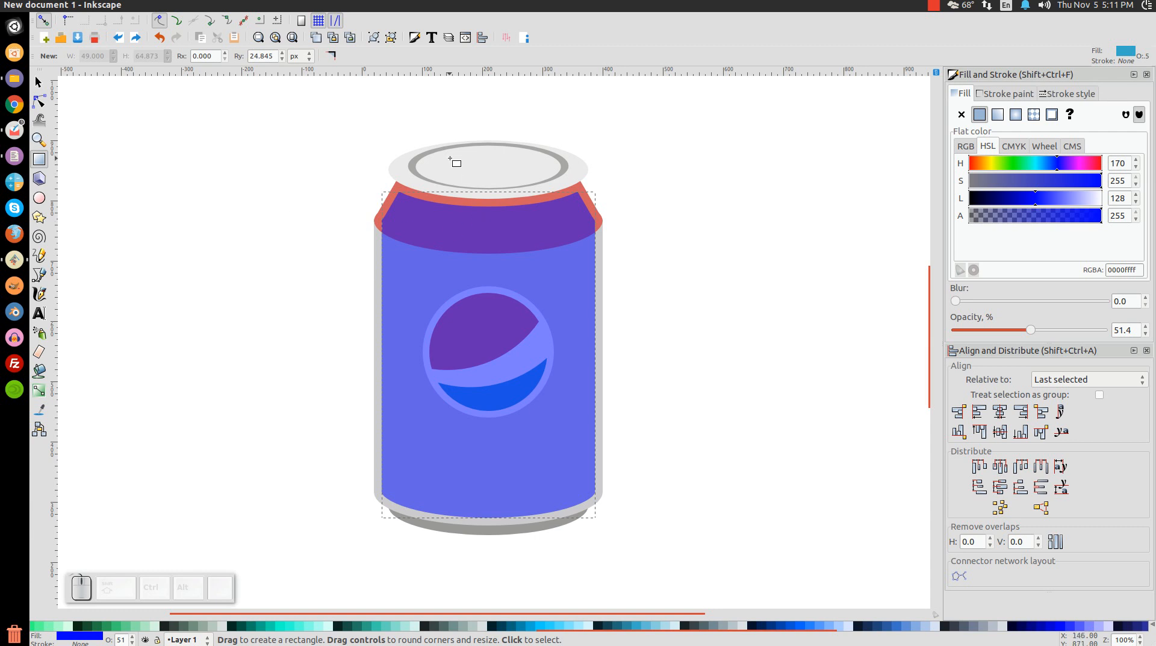
drag(469, 154, 550, 618)
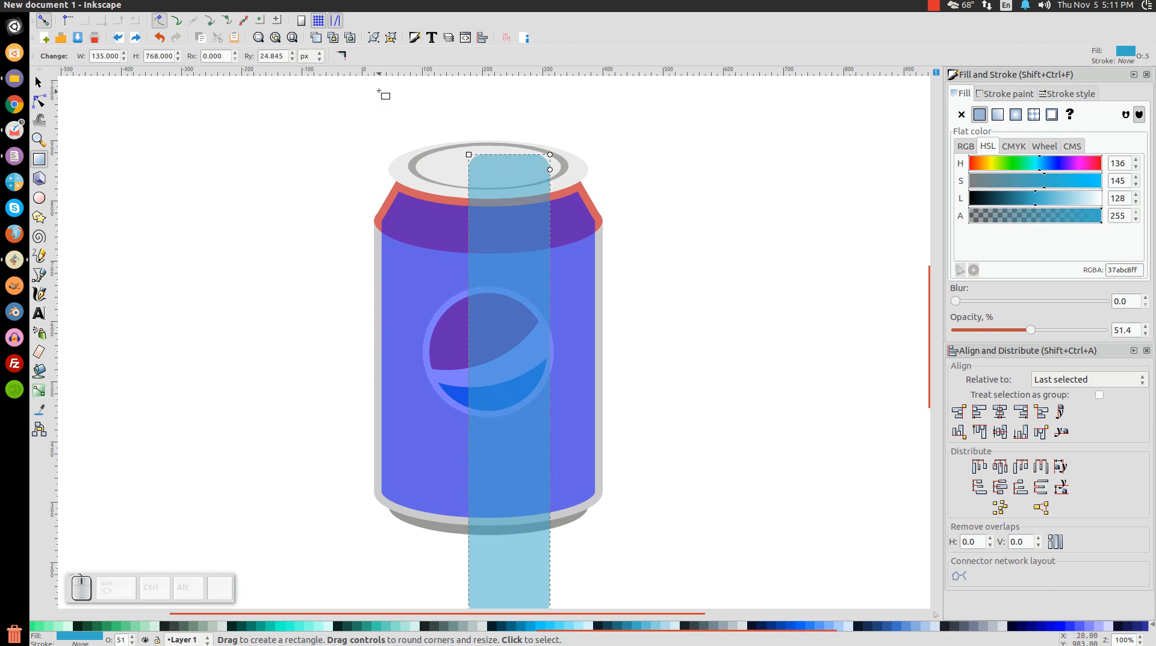
click(342, 57)
click(38, 82)
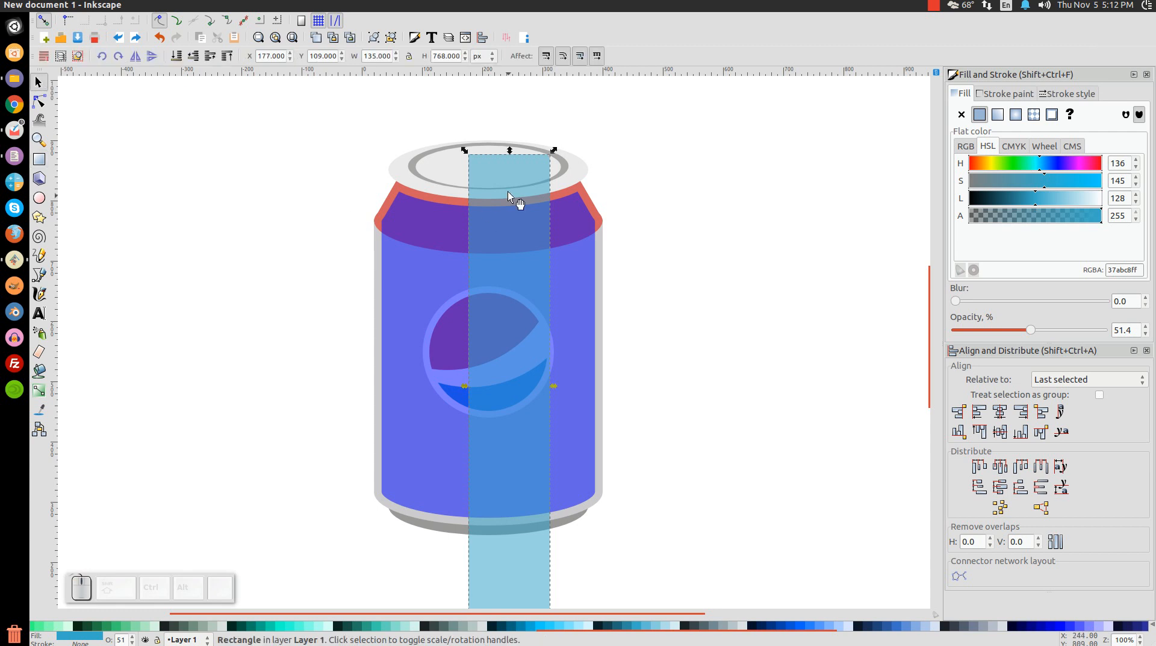
Step: Extend the vertical strip upward and widen it over the logo to 165 × 782 px
drag(511, 152, 513, 143)
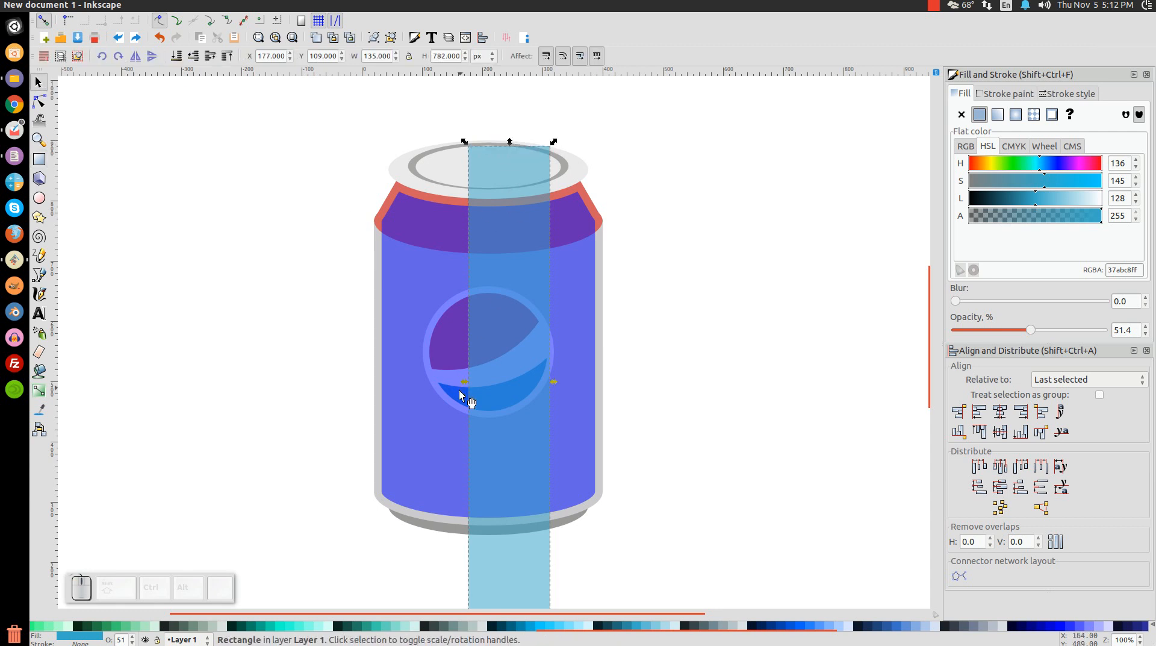
mouse_move(462, 385)
mouse_down()
mouse_move(423, 382)
mouse_move(443, 378)
mouse_up()
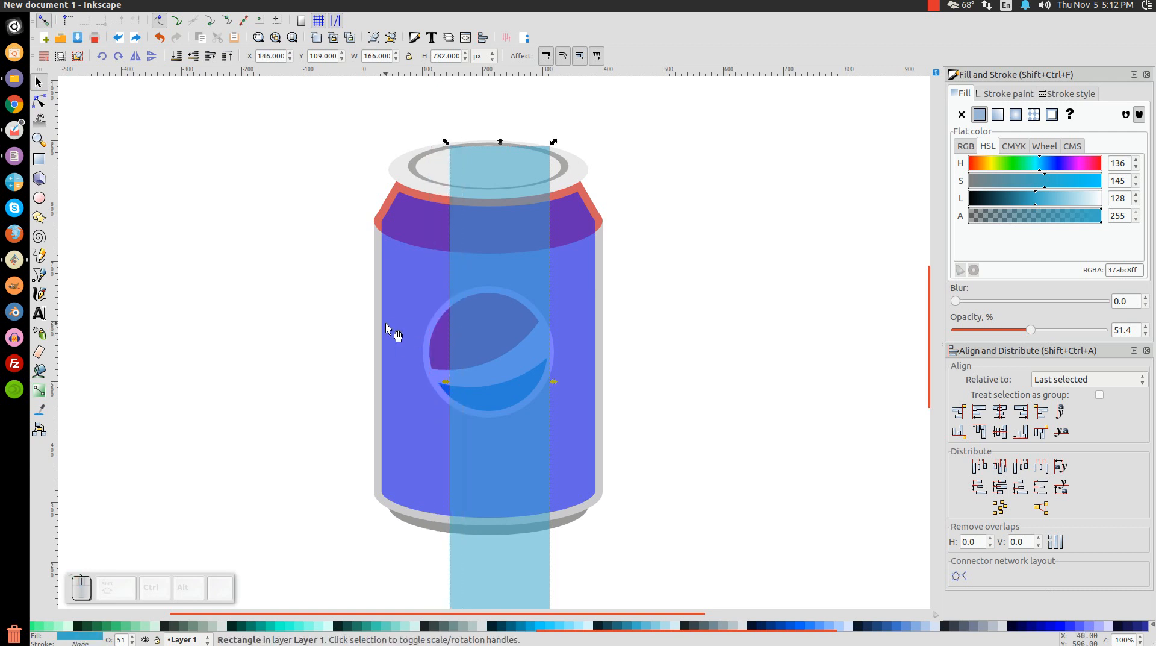
mouse_move(556, 381)
mouse_down()
mouse_move(569, 380)
mouse_move(554, 378)
mouse_up()
key(shift)
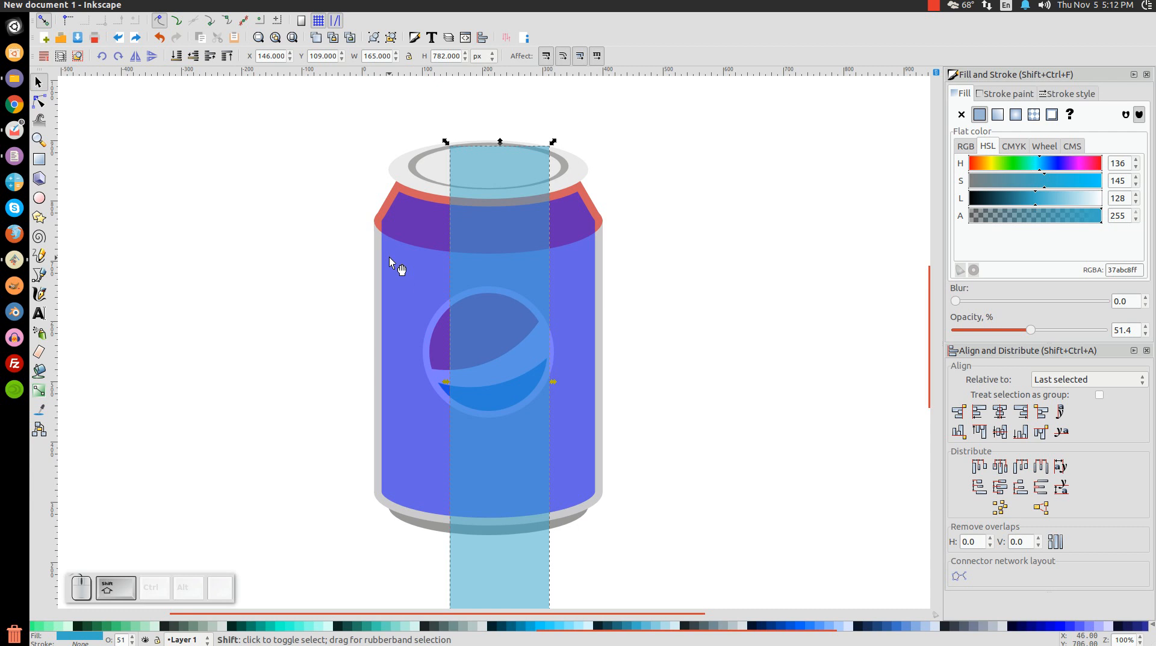
Step: Subtract the vertical strip from the blue label to leave one blue panel on each side of the can
shift+click(402, 286)
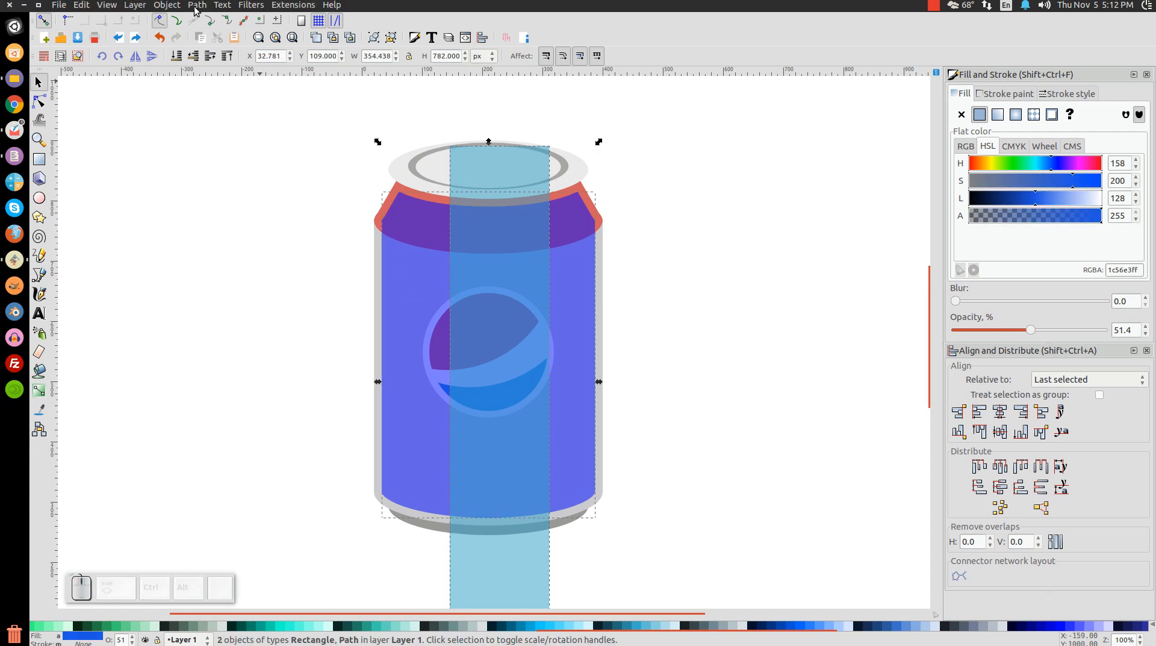
click(197, 4)
click(223, 75)
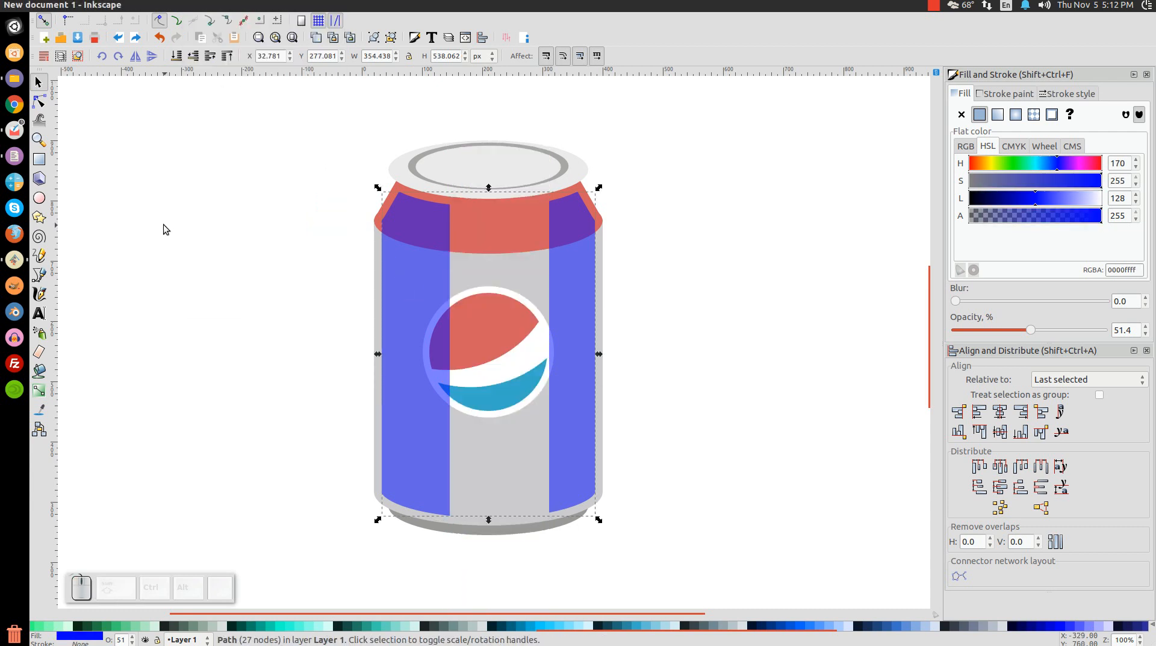
drag(569, 636, 44, 626)
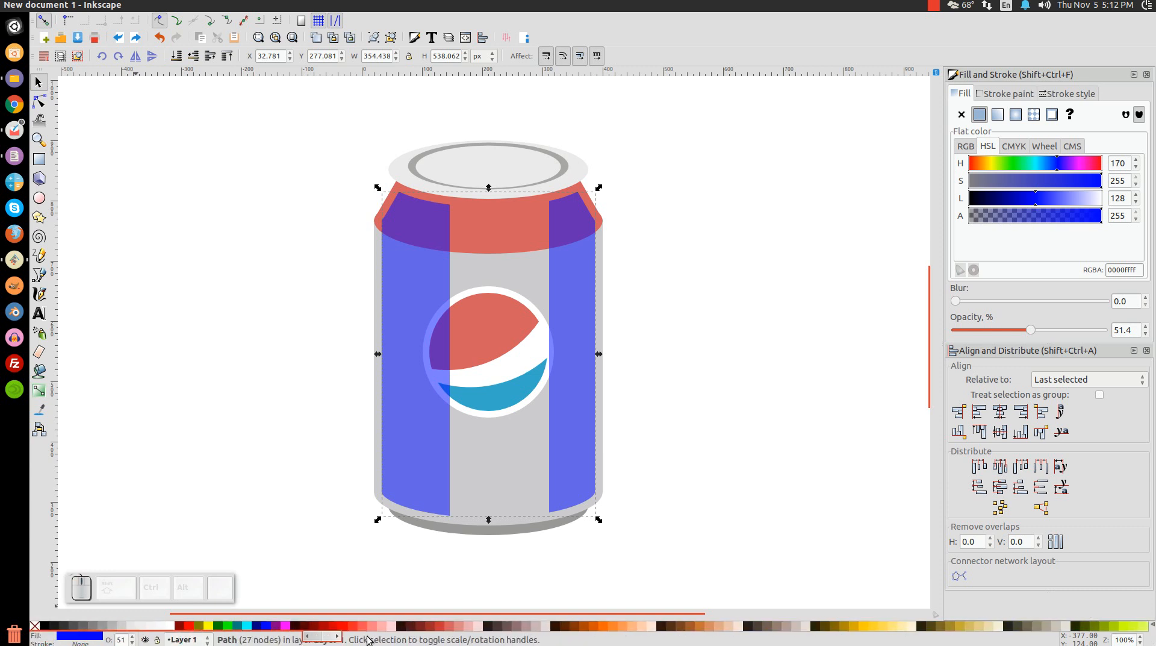
Step: Fill the blue side panels with white and reduce their opacity to 35.9%
click(171, 626)
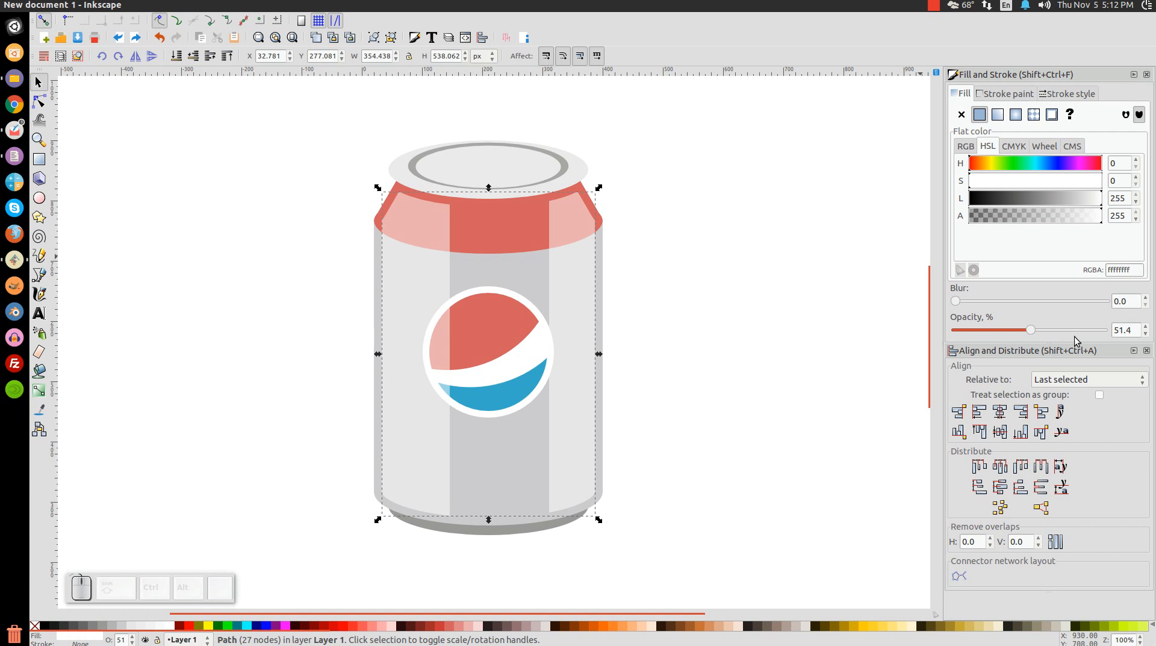
drag(1036, 330, 1012, 336)
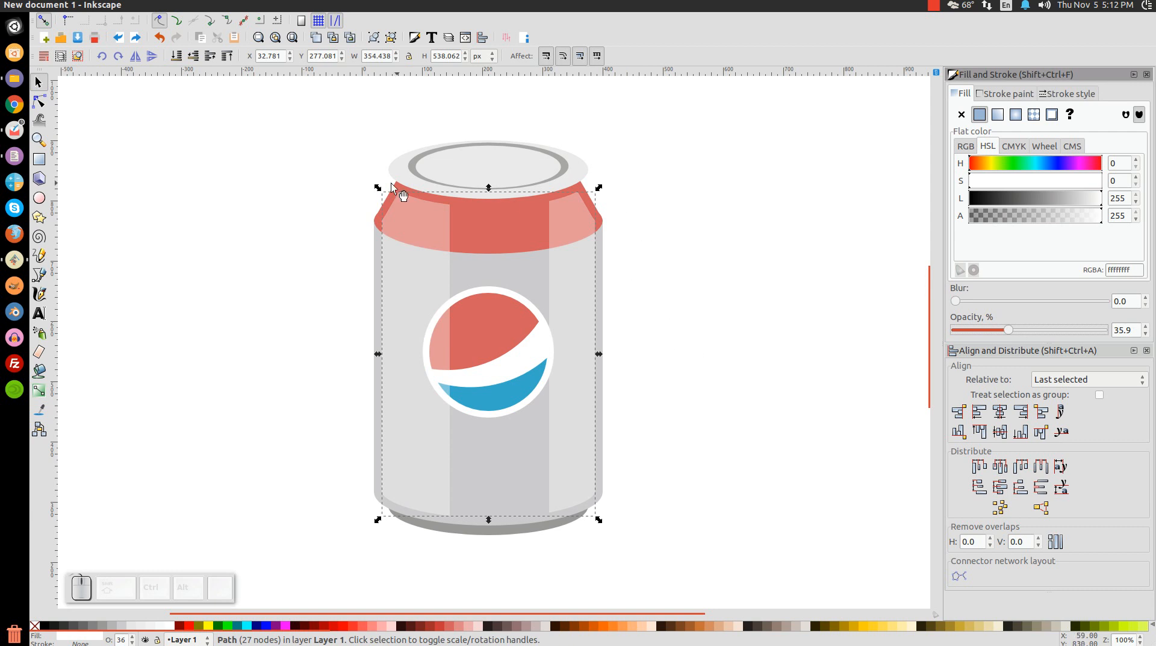
Step: Break apart the translucent white highlight path into separate panels for each side of the can
click(585, 173)
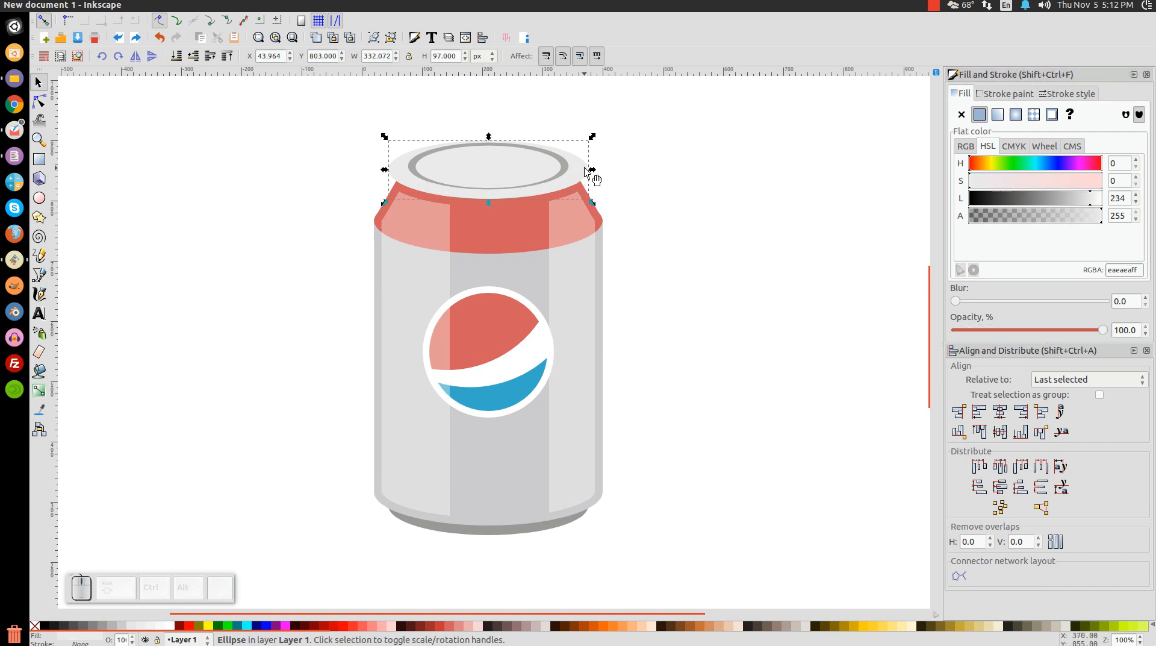
click(197, 5)
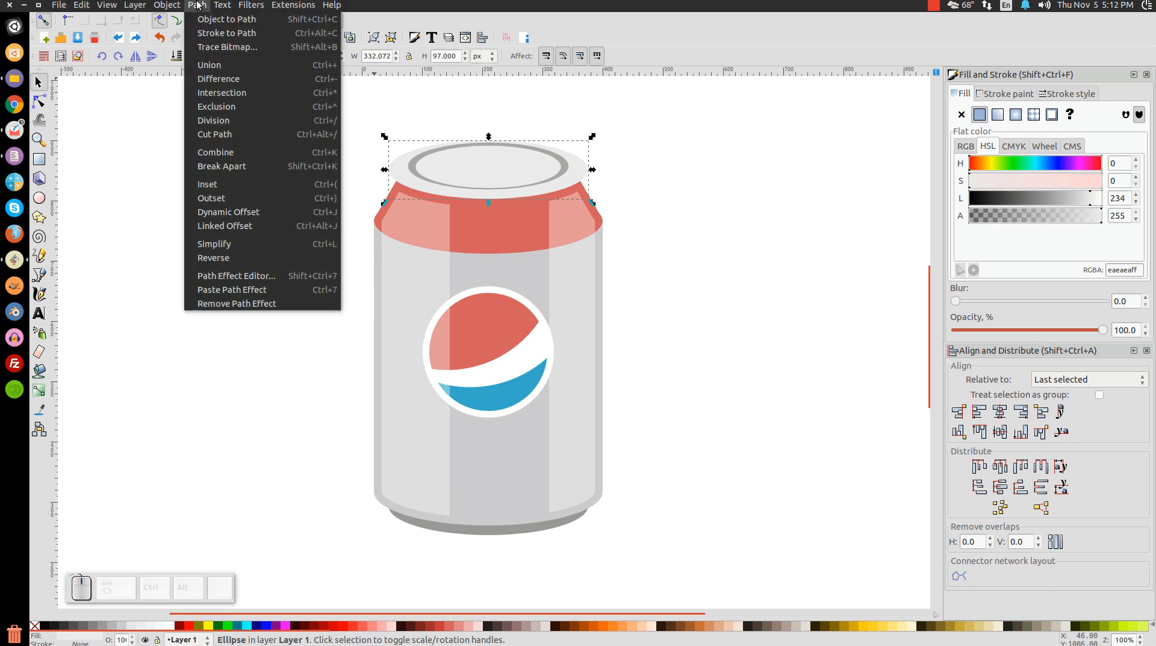
click(197, 5)
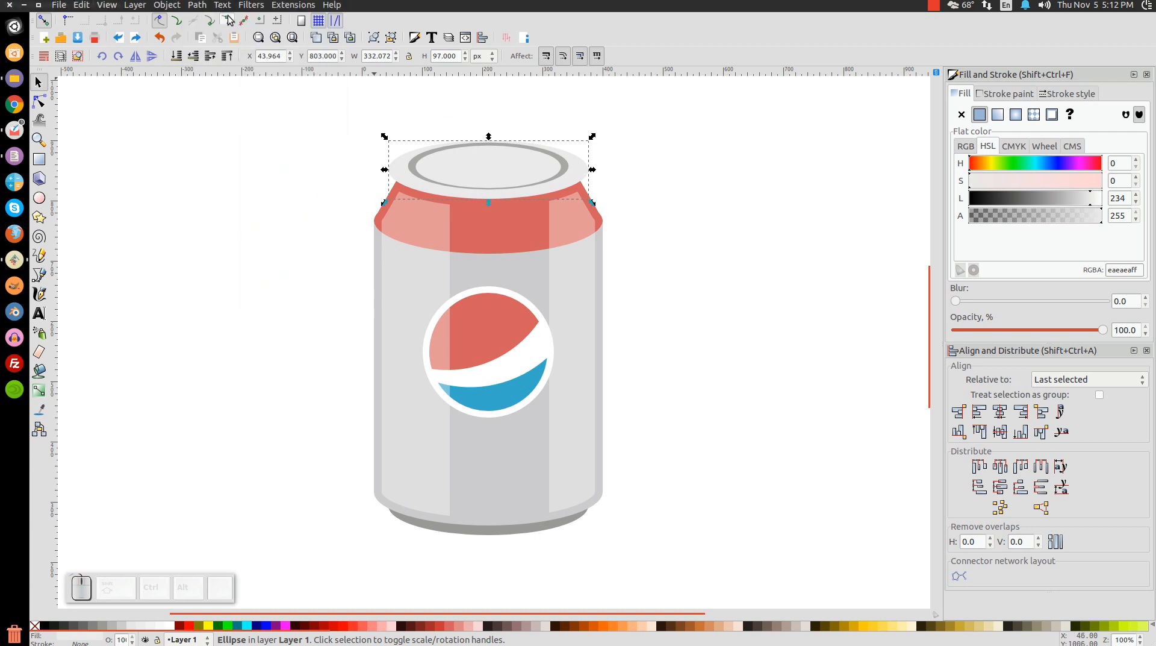
click(570, 243)
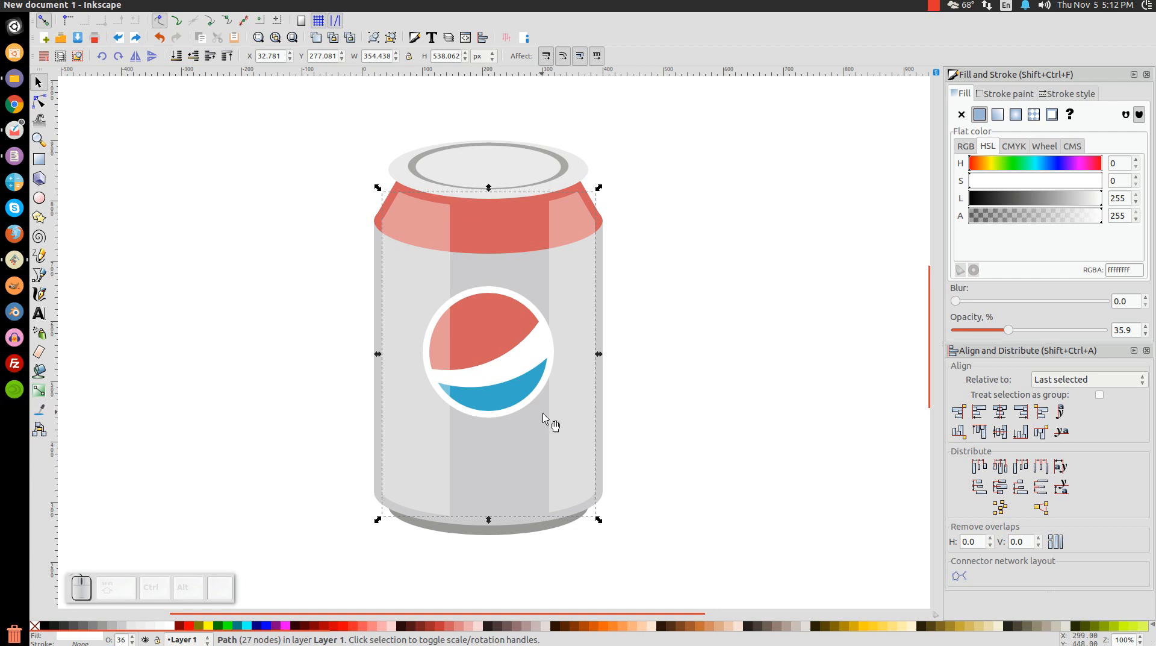
click(198, 5)
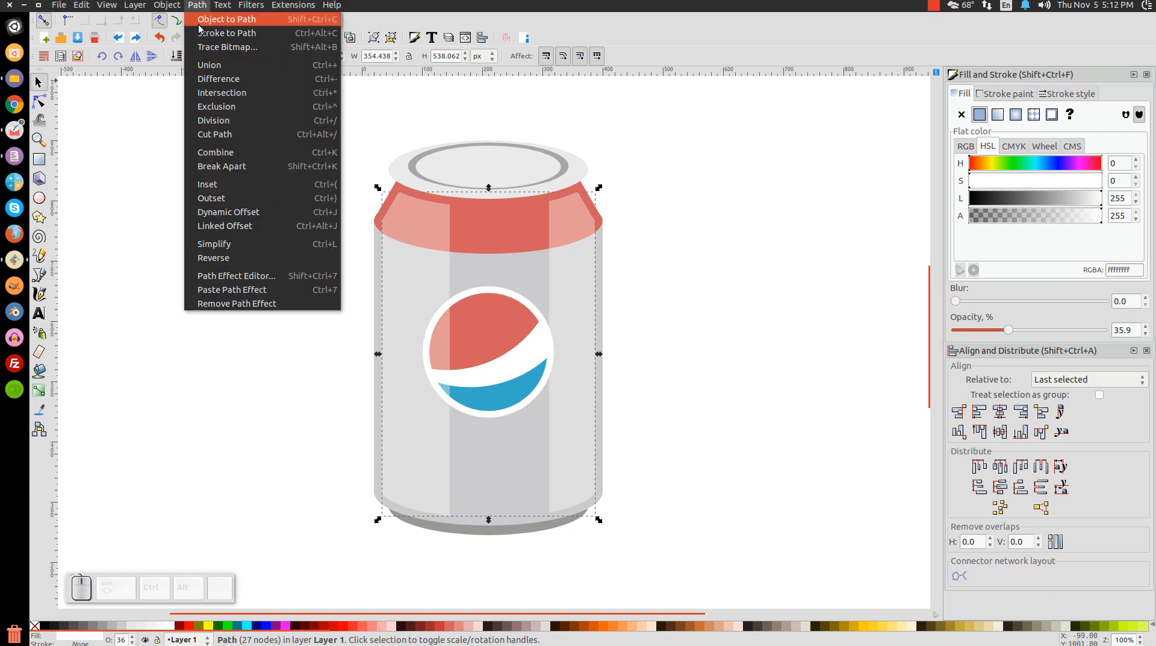
click(227, 167)
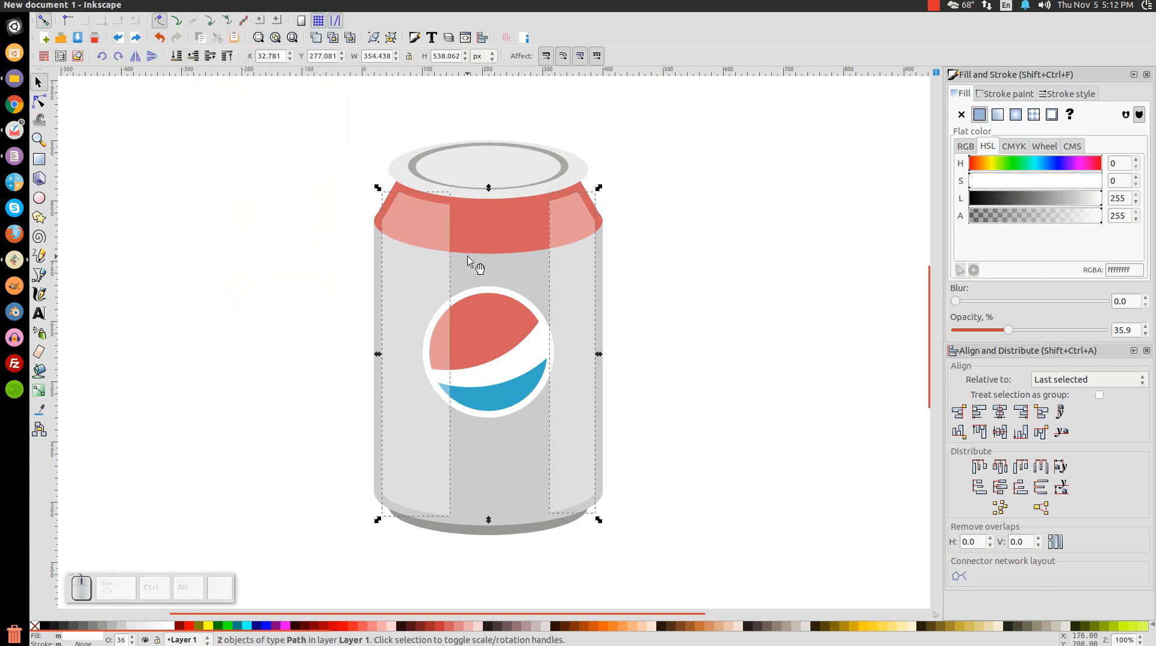
Step: Create a linked offset of the lid ellipse, enlarge it to about 592 × 357 px and convert it to a path
click(587, 171)
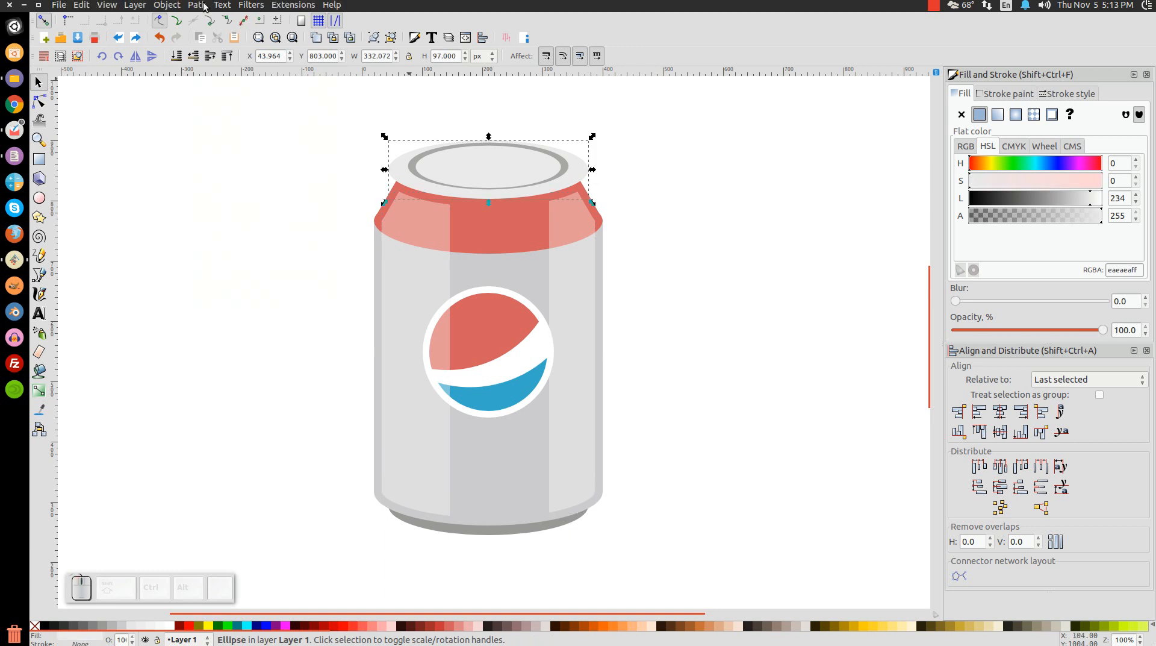
click(198, 5)
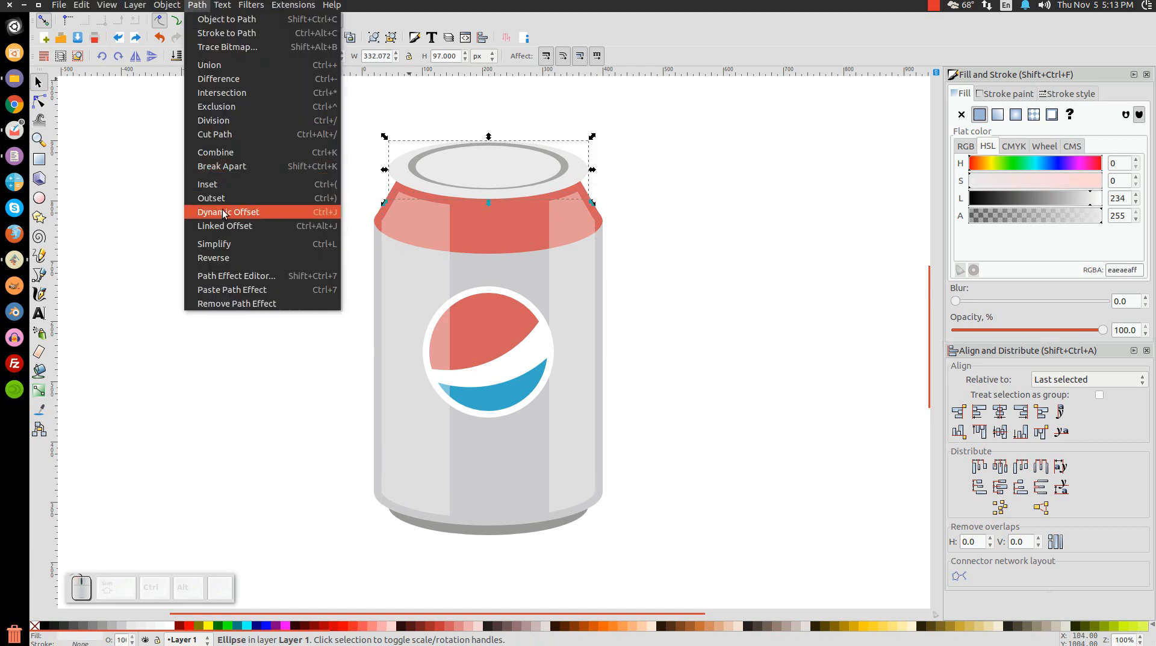
click(235, 226)
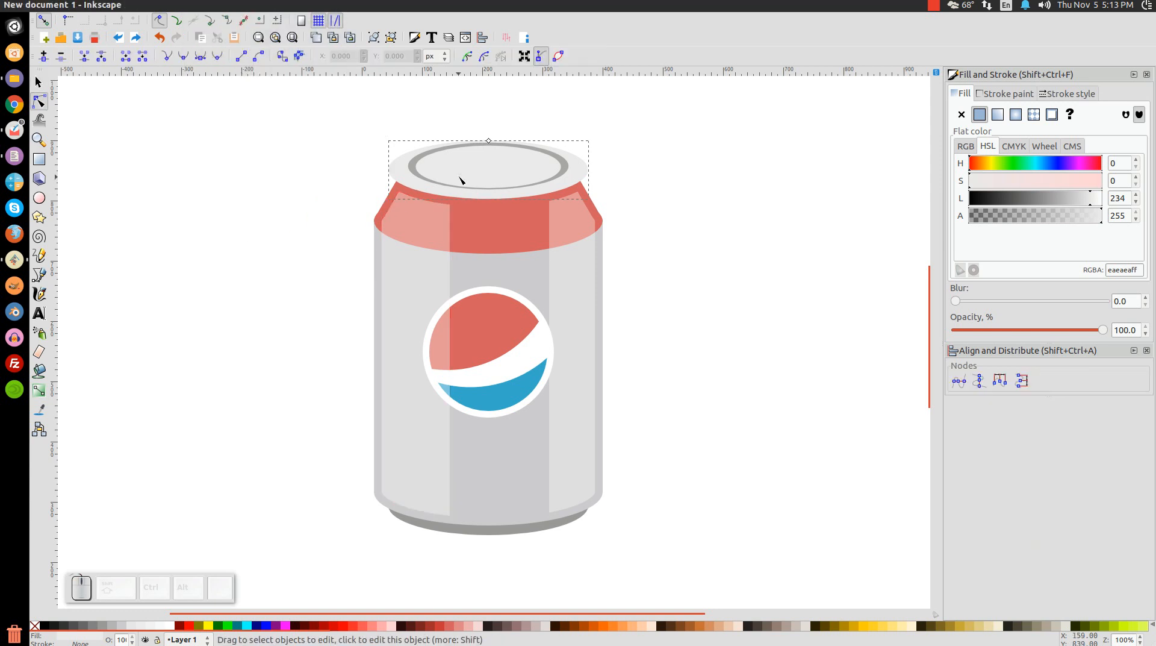
drag(490, 143, 495, 75)
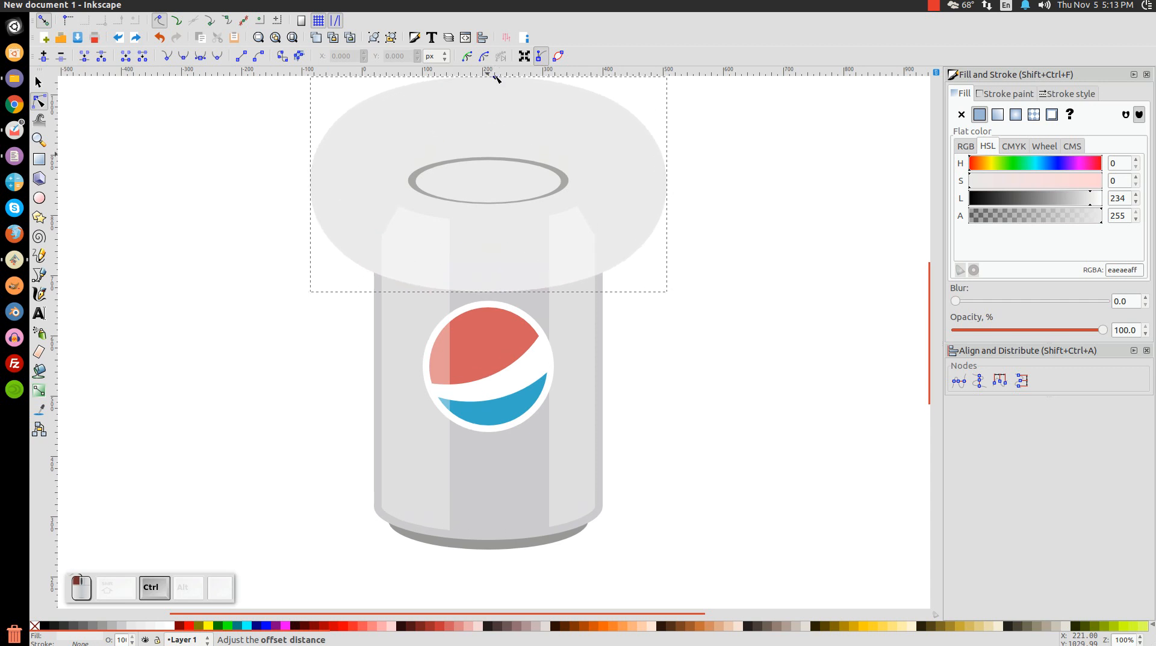
click(202, 5)
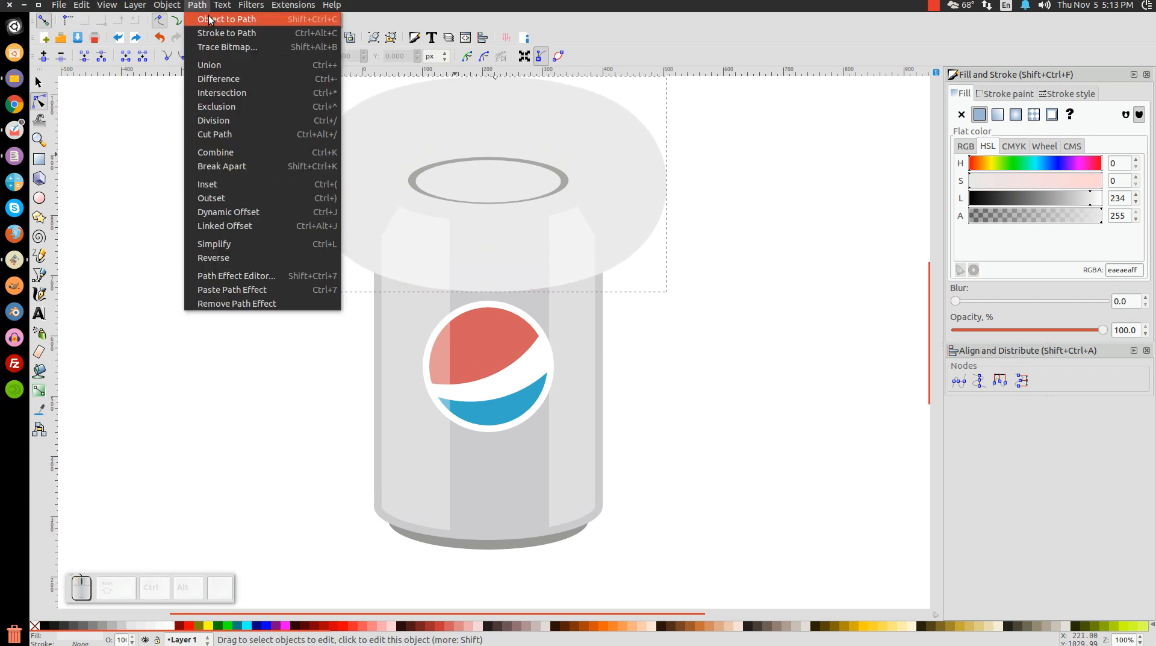
click(211, 19)
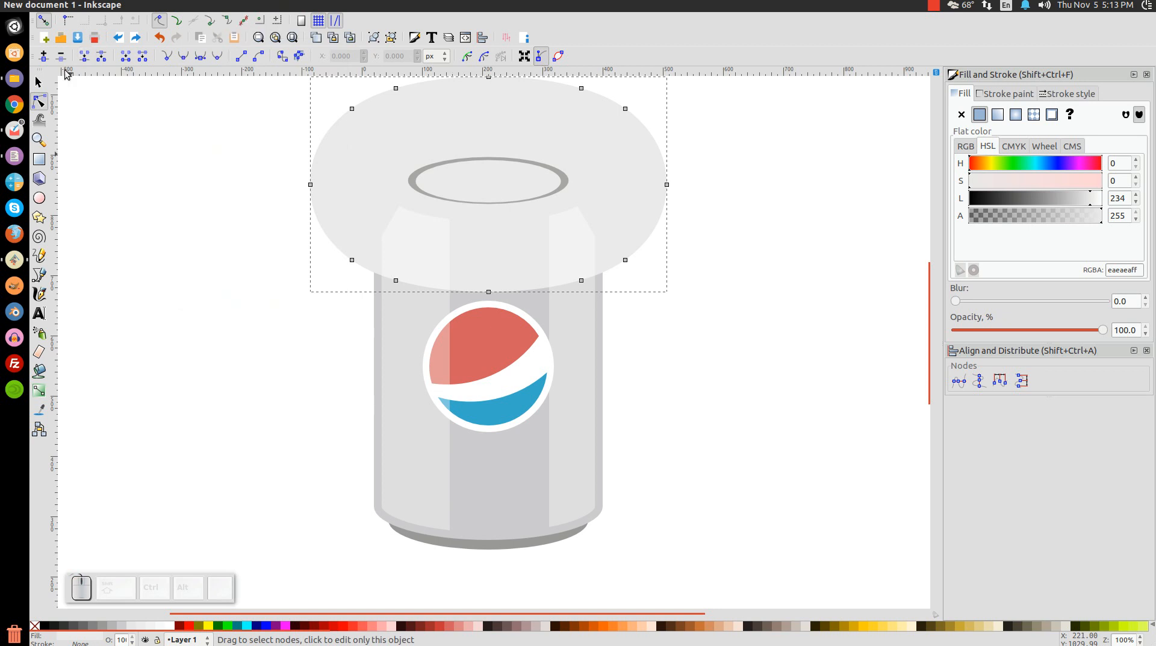
Step: Raise the enlarged ellipse to the top and subtract it from the right highlight panel
click(39, 82)
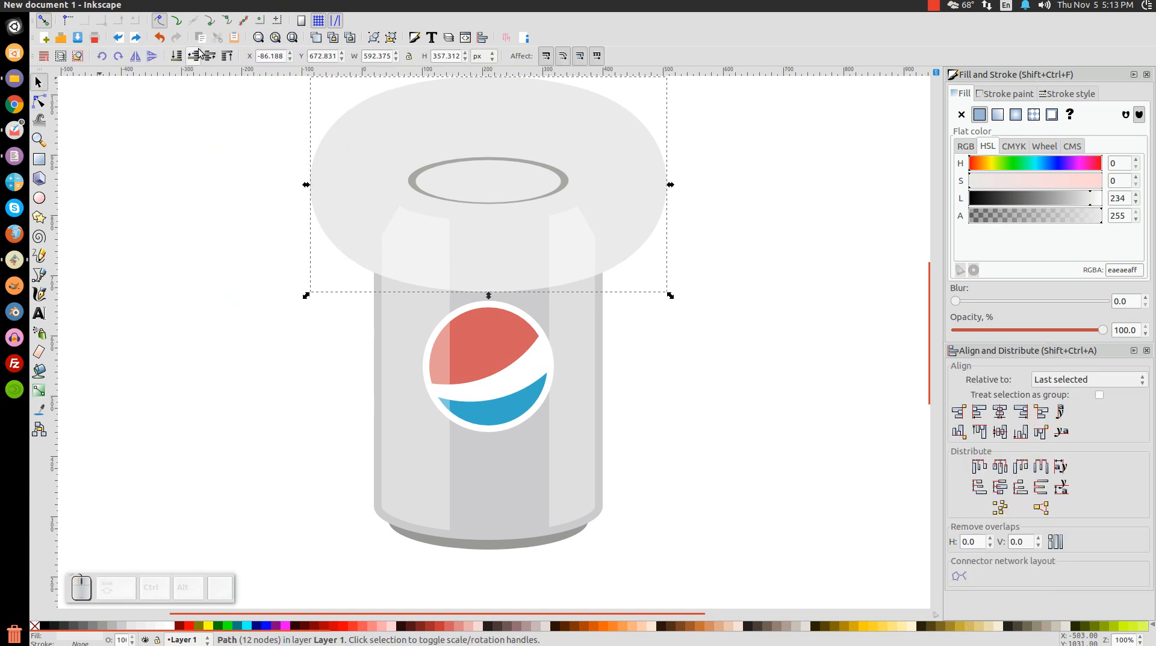
click(227, 56)
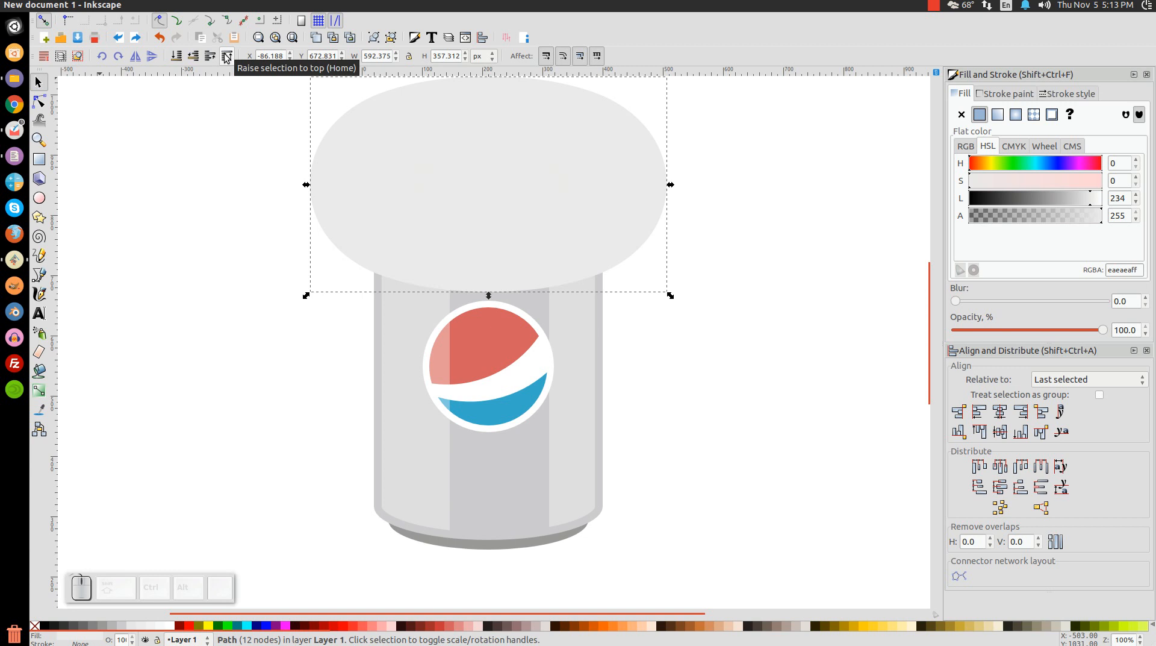
shift+click(579, 315)
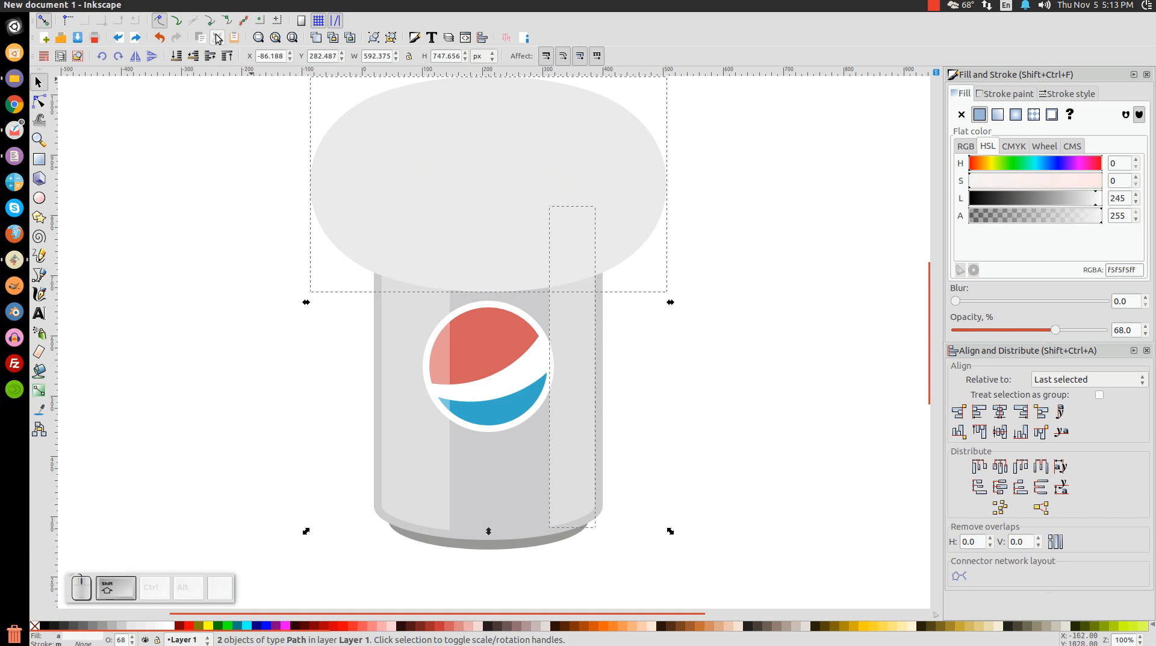
click(197, 5)
click(219, 79)
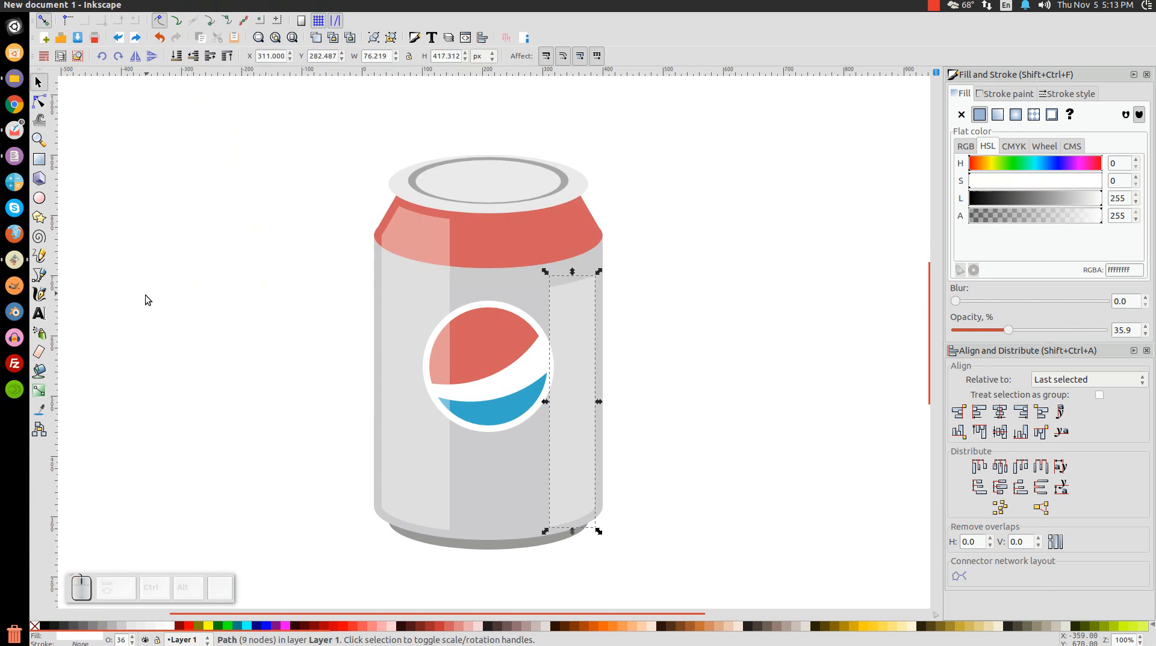
click(761, 244)
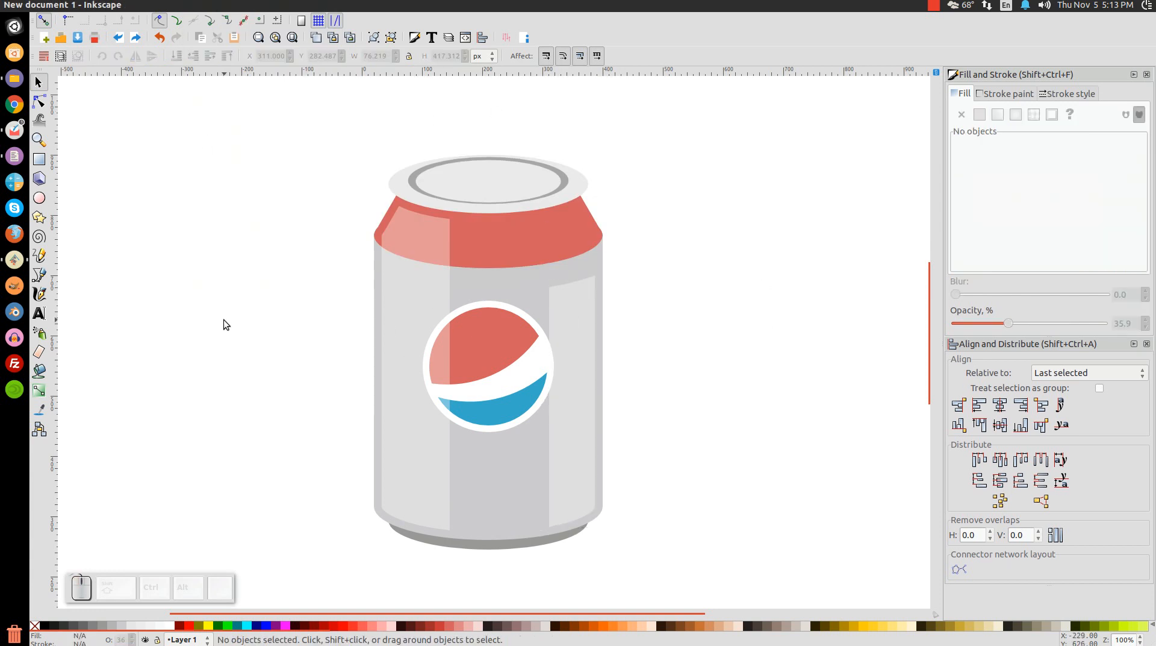
Step: Draw a red rectangle about 103 × 138 px in the empty canvas area left of the can
scroll(223, 324, up, 2)
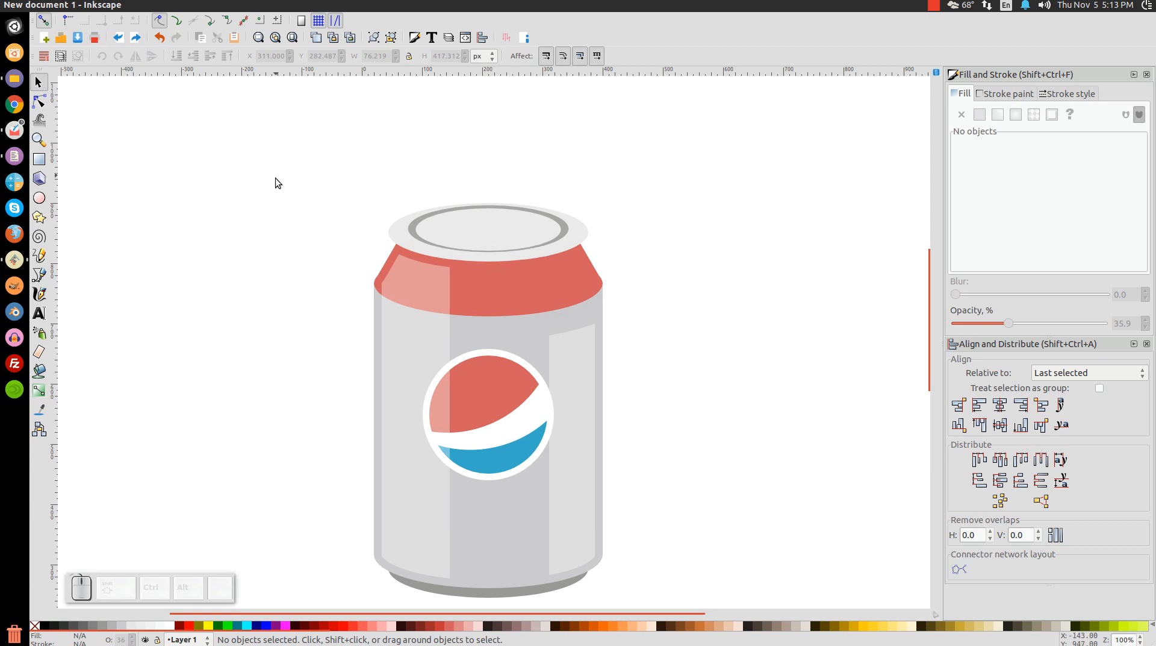
drag(248, 231, 655, 259)
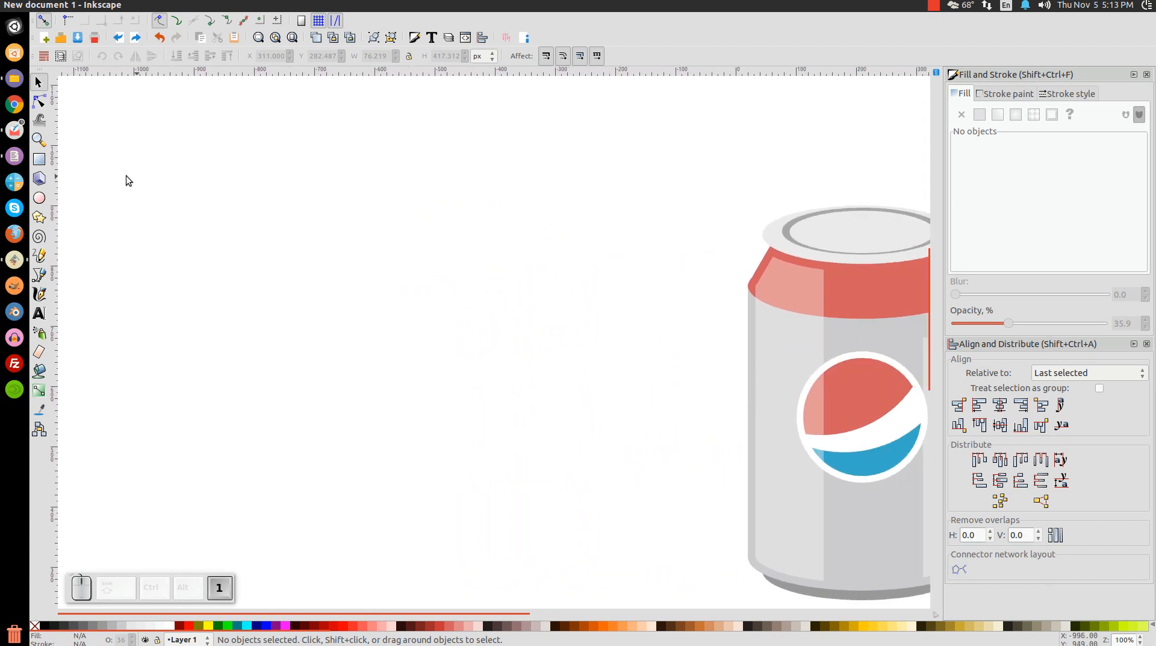
click(38, 159)
drag(411, 215, 485, 297)
click(188, 626)
click(39, 82)
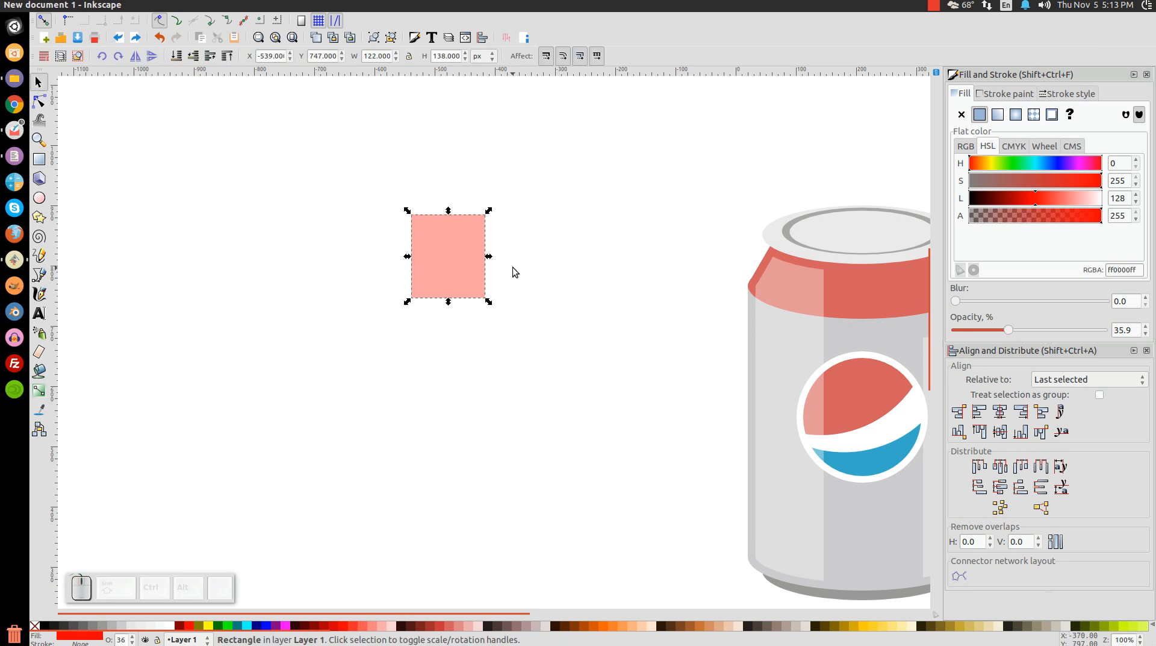
drag(492, 255, 481, 257)
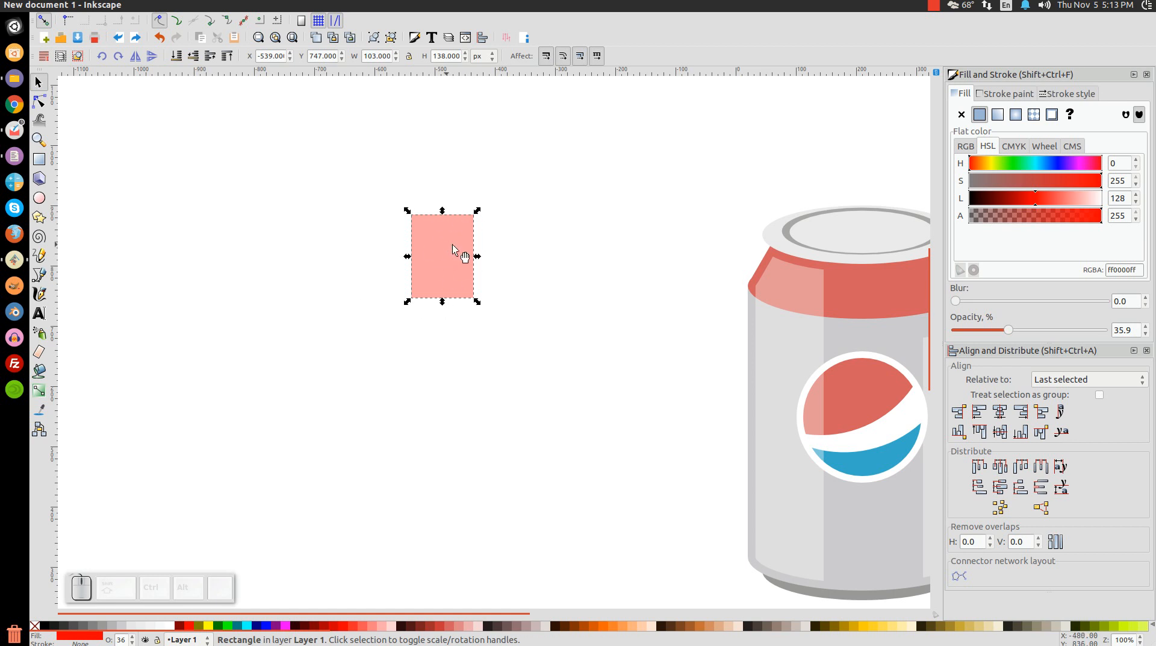
Step: Round the red rectangle's corners to a 51.5 px radius and convert it to a path
click(38, 162)
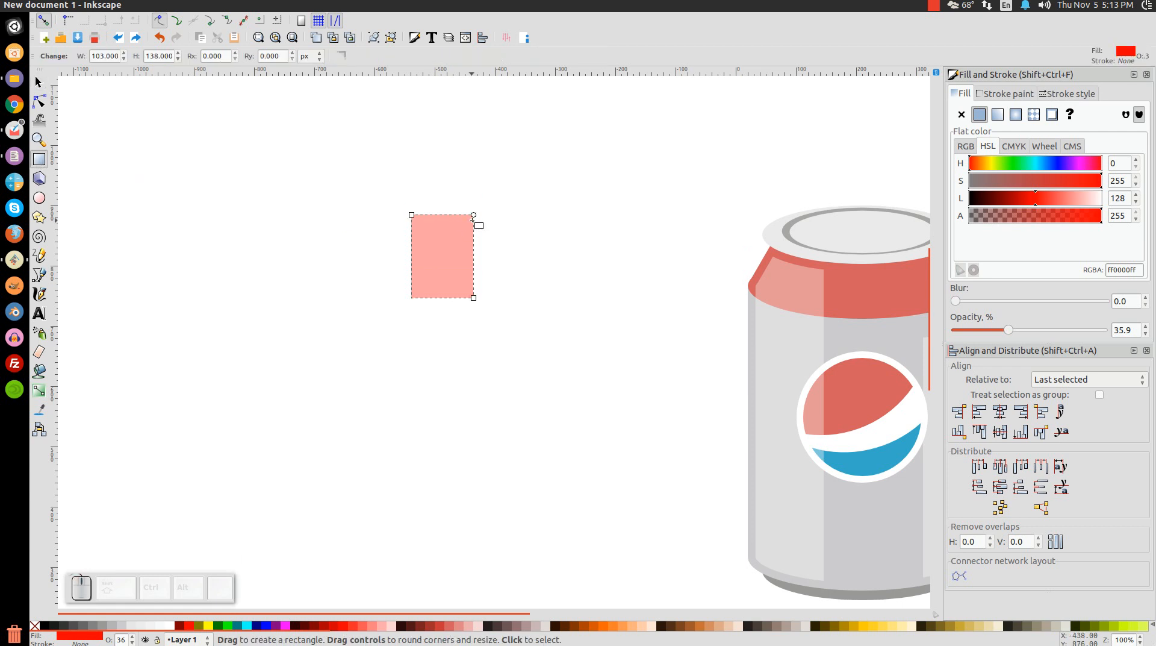
drag(475, 216, 475, 245)
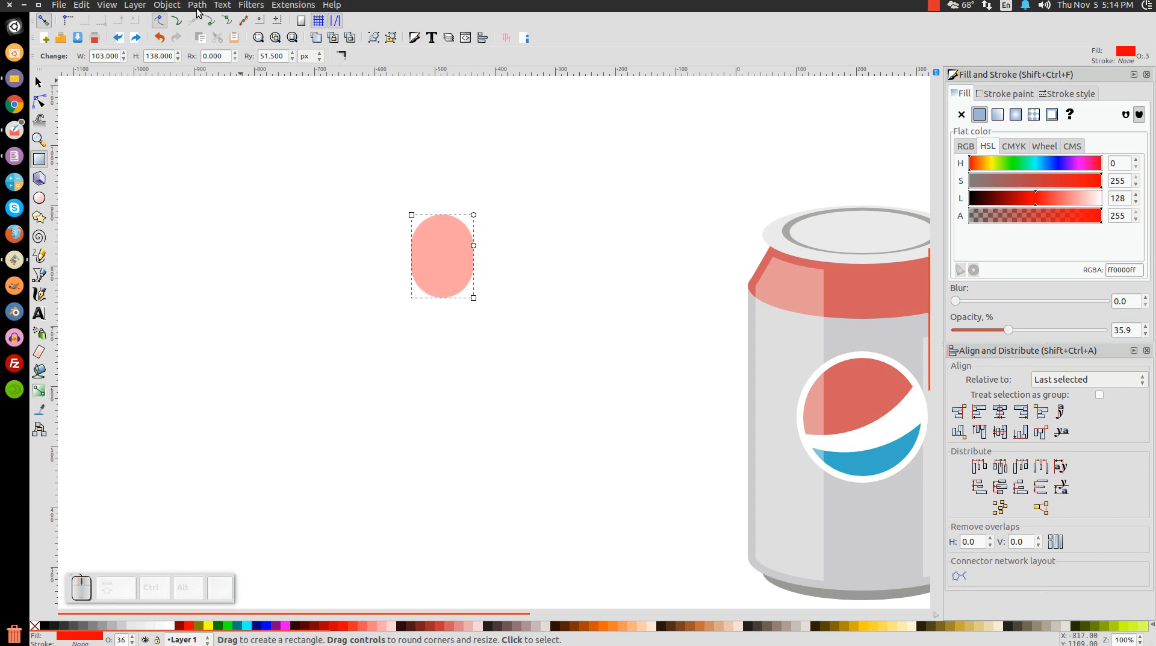
click(198, 5)
click(205, 18)
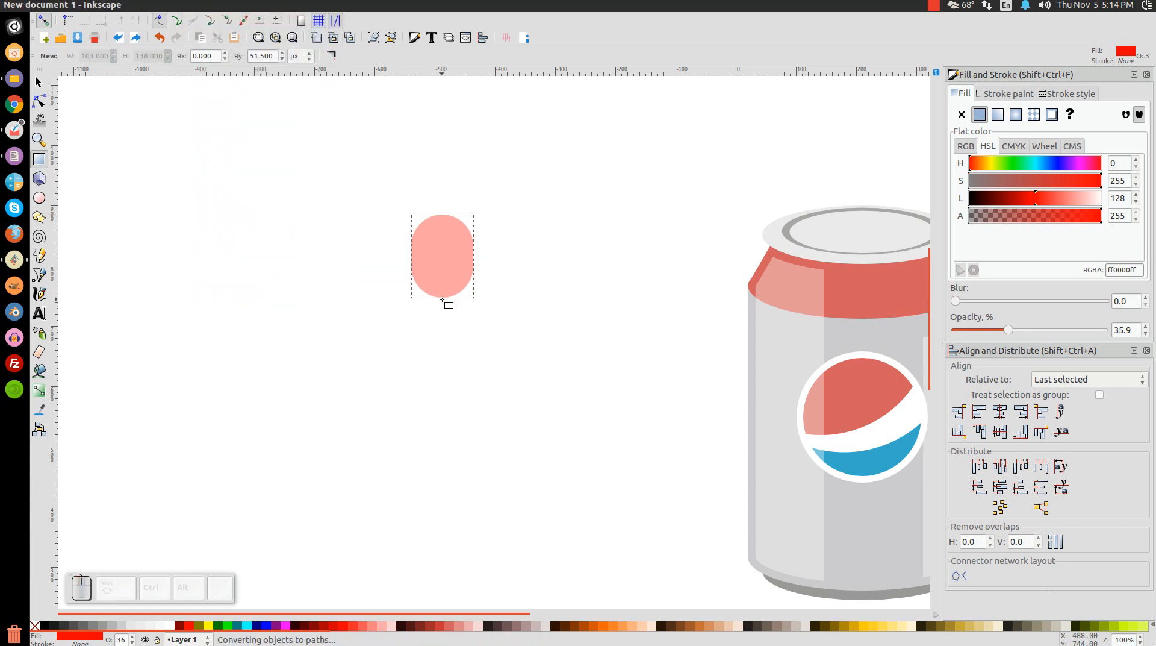
click(38, 82)
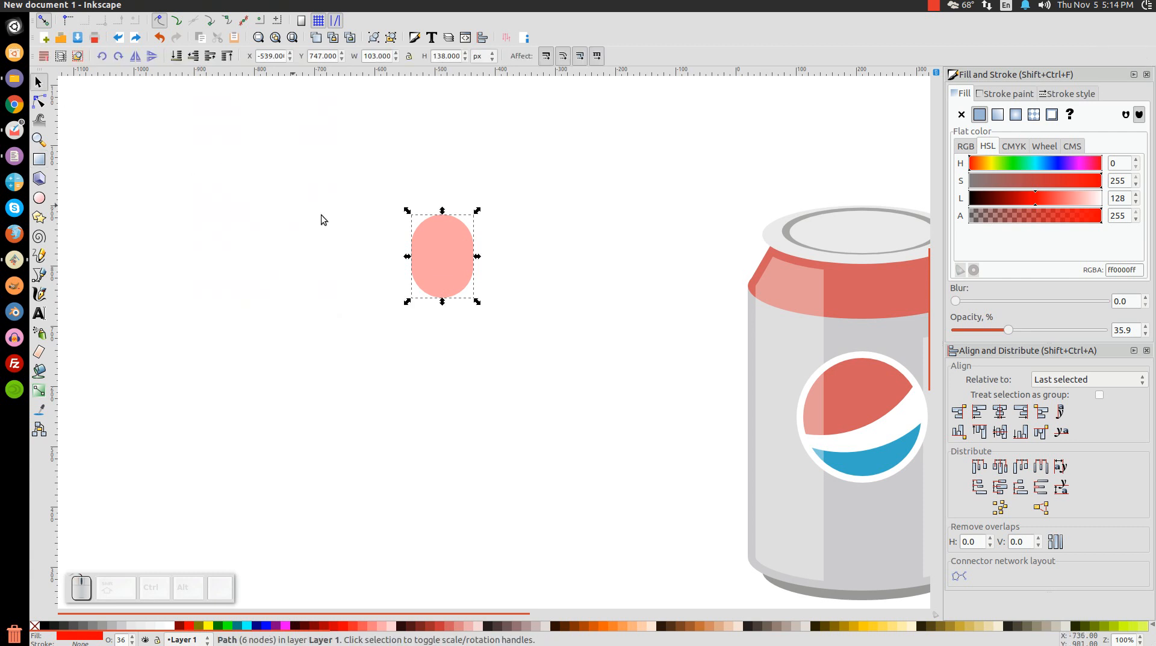
Step: Duplicate the rounded red shape, shrink the copy to about 63 × 84 px and place it left of the original
right_click(446, 249)
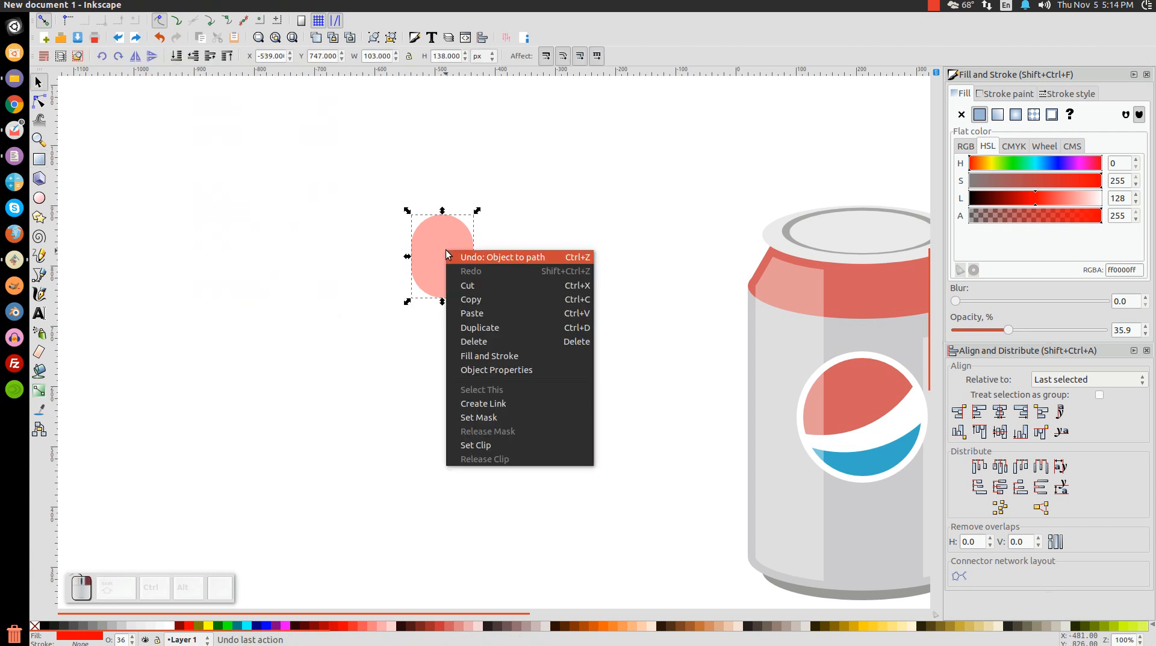
click(481, 330)
drag(458, 267, 347, 259)
key(ctrl)
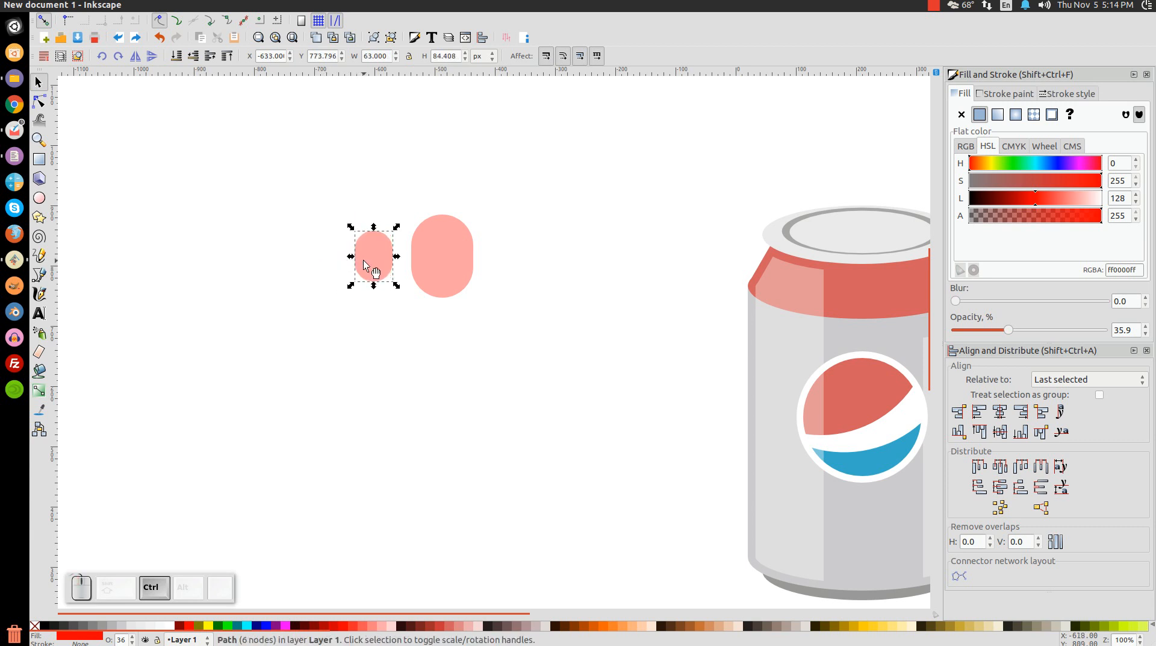
Step: Draw a rounded rectangle about 305 × 182 px enclosing both red shapes and fill it with blue 0000ff
click(38, 159)
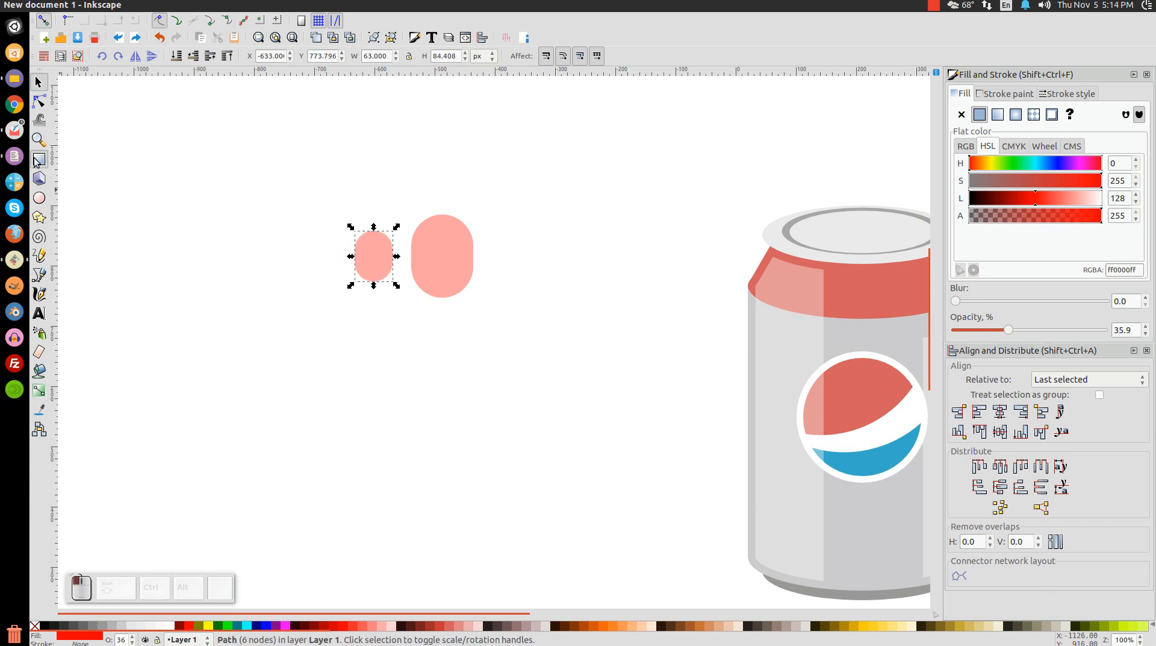
drag(500, 310, 315, 202)
click(264, 625)
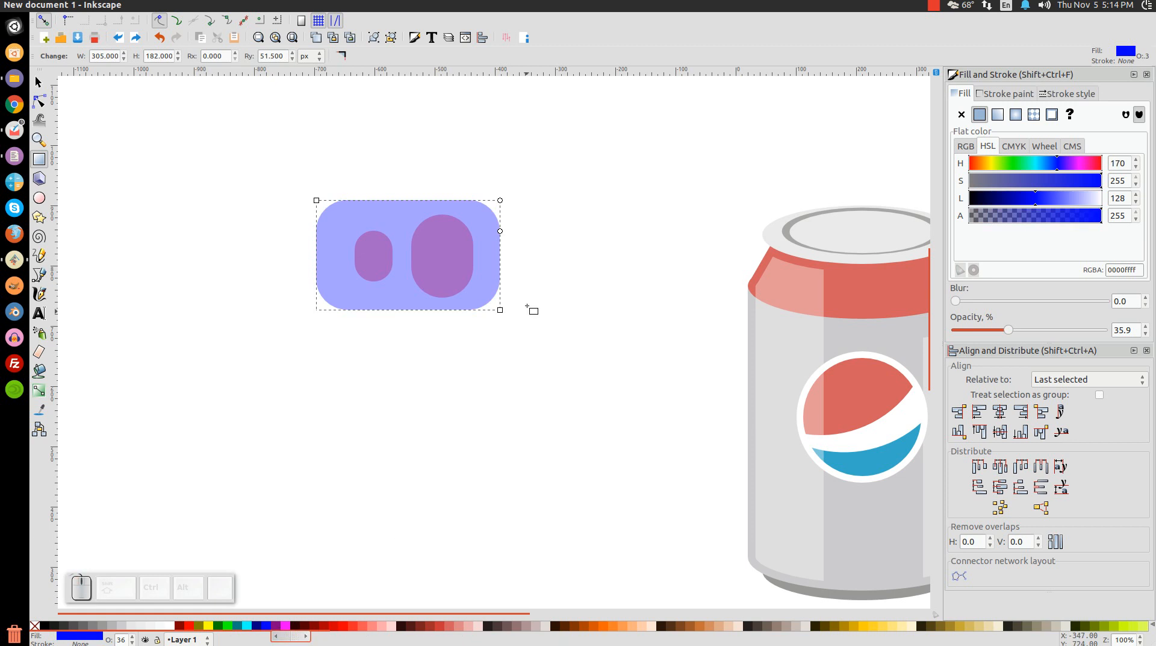
Step: Send the blue rounded rectangle behind the two red shapes and centre it vertically on the large red shape
click(43, 86)
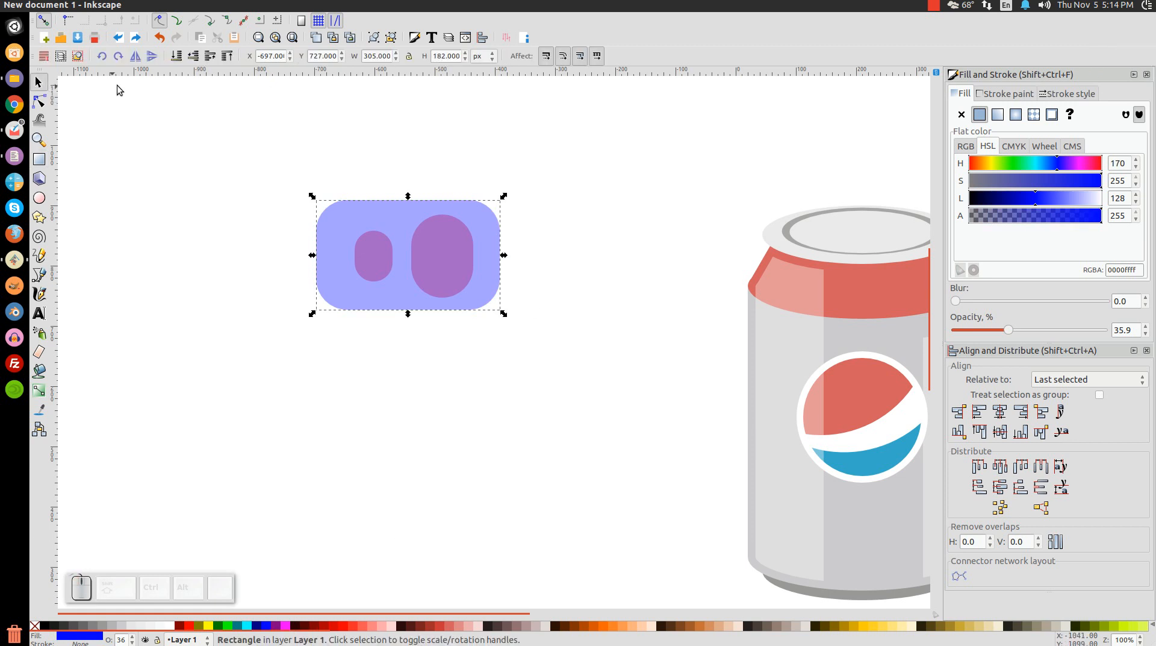
click(180, 60)
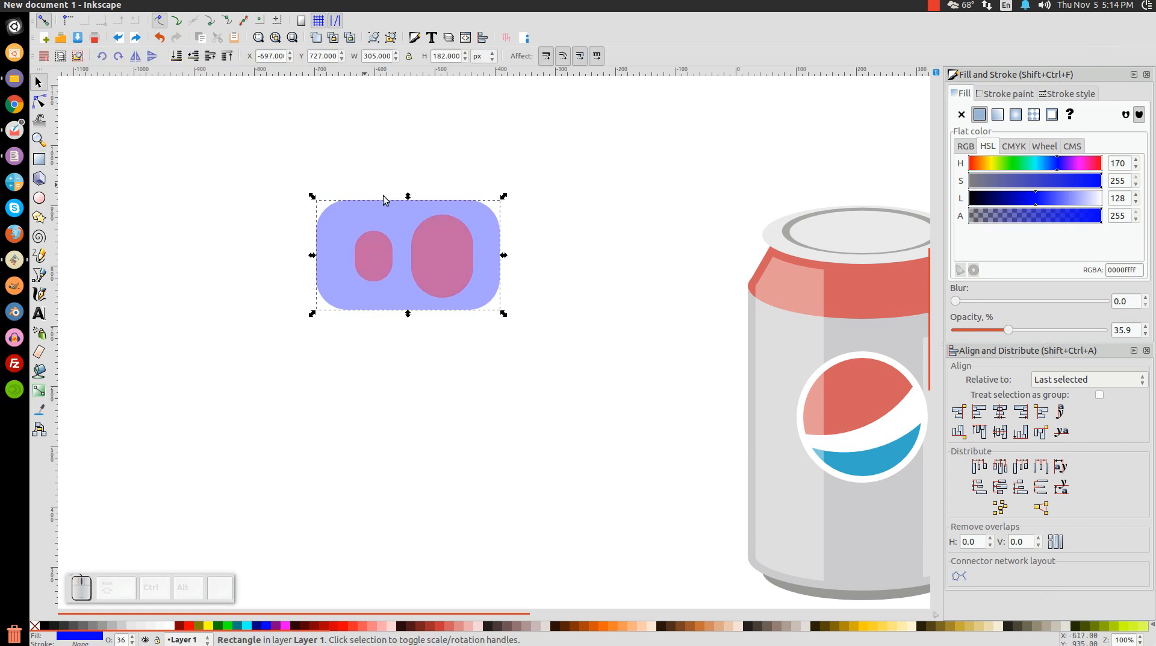
key(shift)
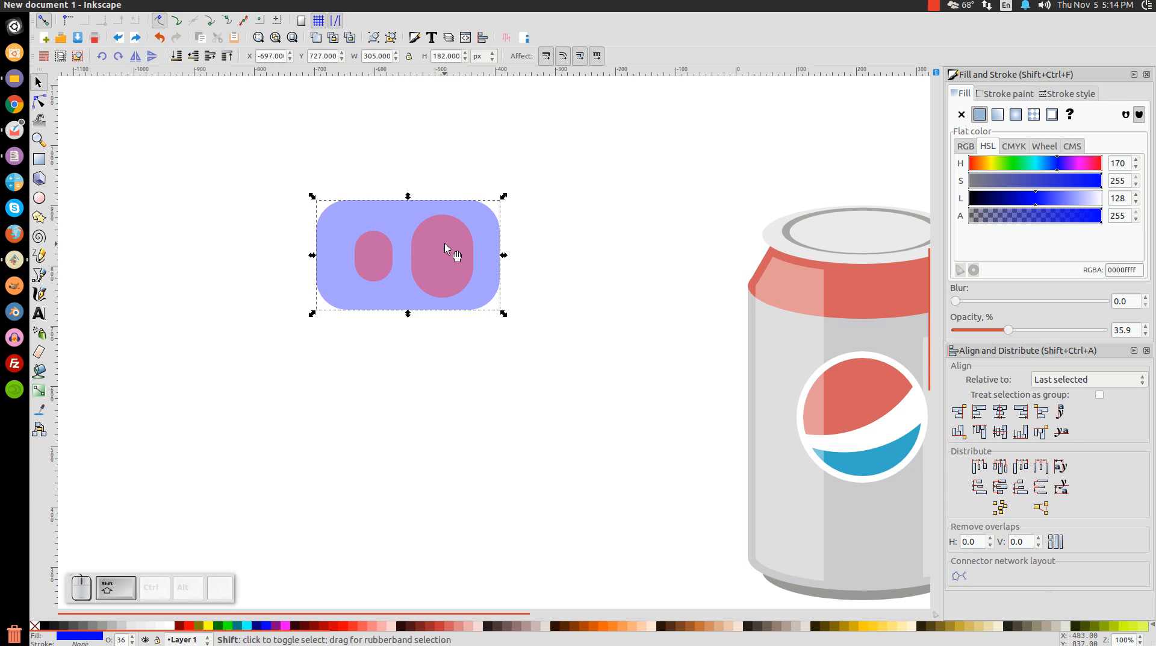
shift+click(445, 243)
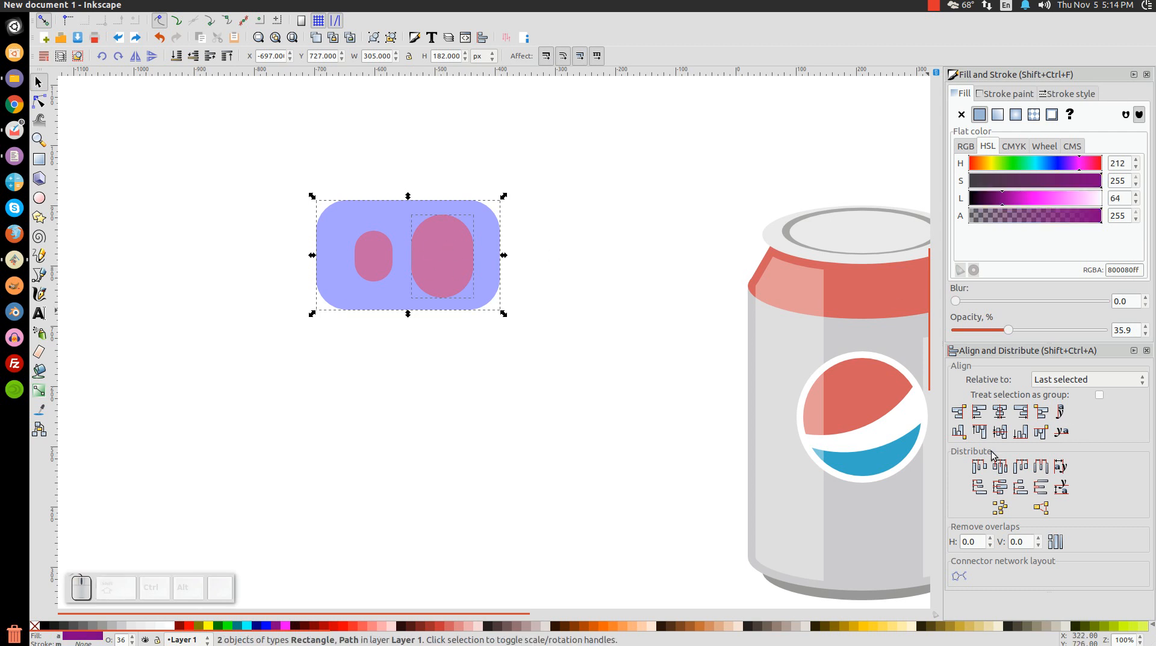
click(999, 432)
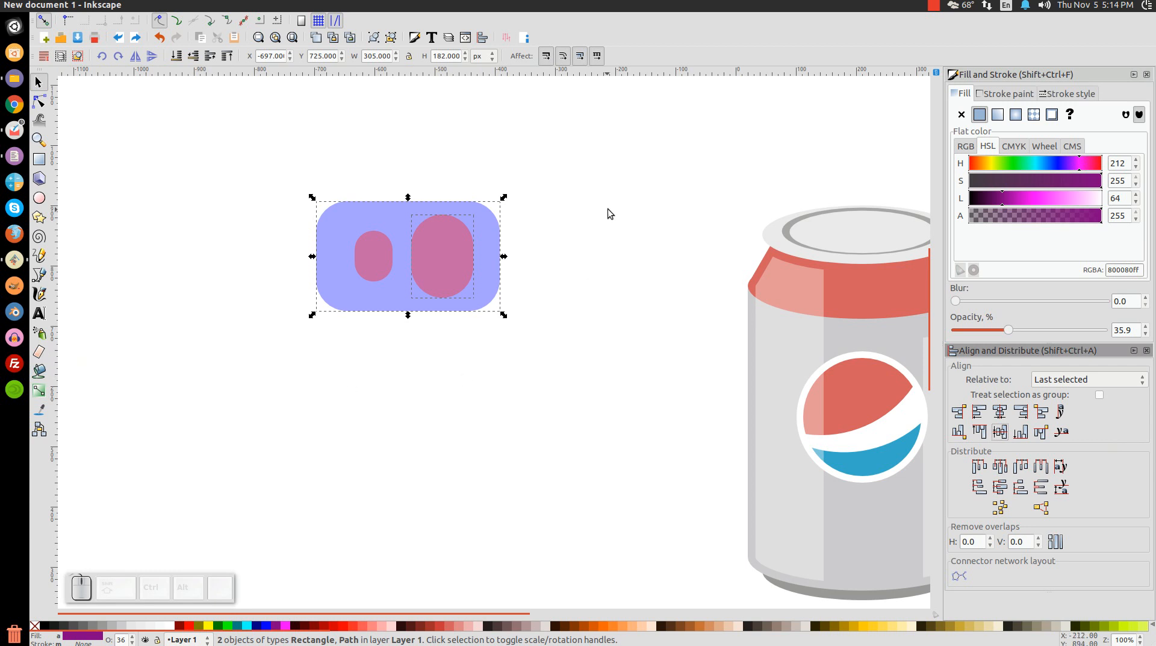
click(633, 203)
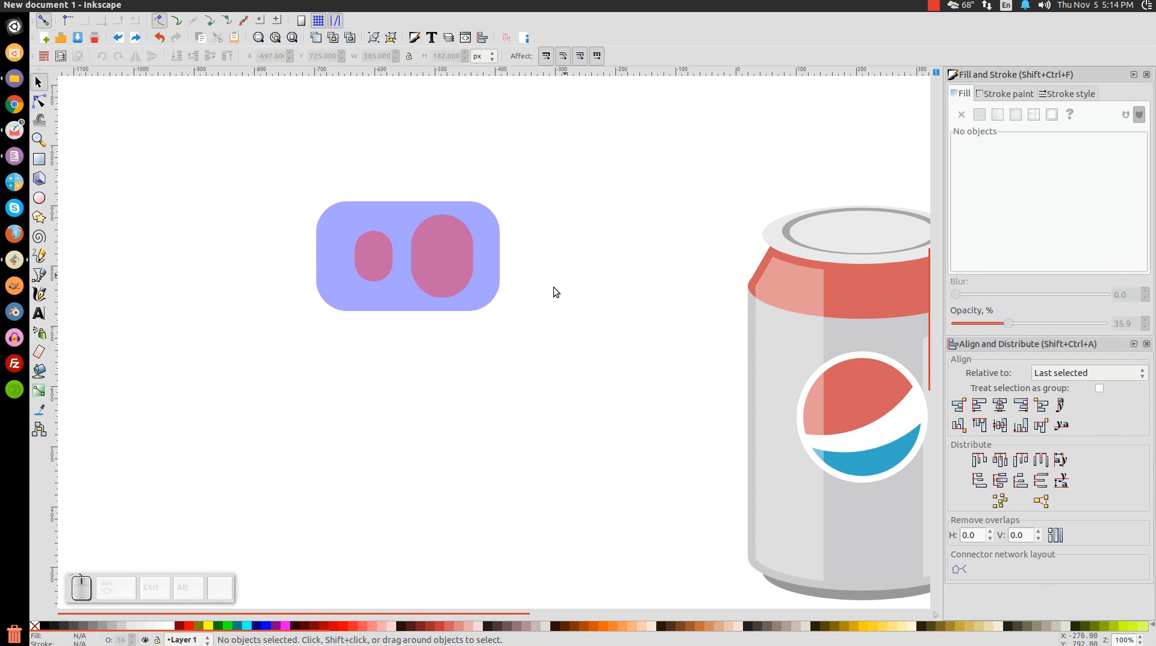
Step: Move the blue rounded rectangle about 15 px to the left behind the red shapes
click(499, 242)
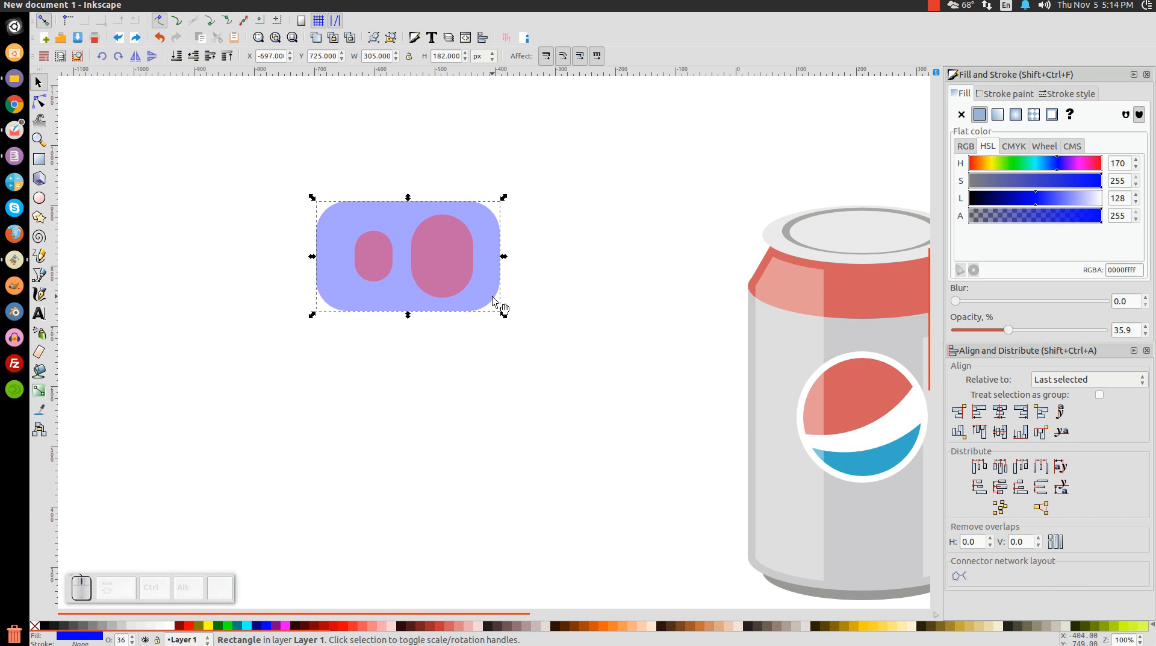
drag(492, 299, 482, 302)
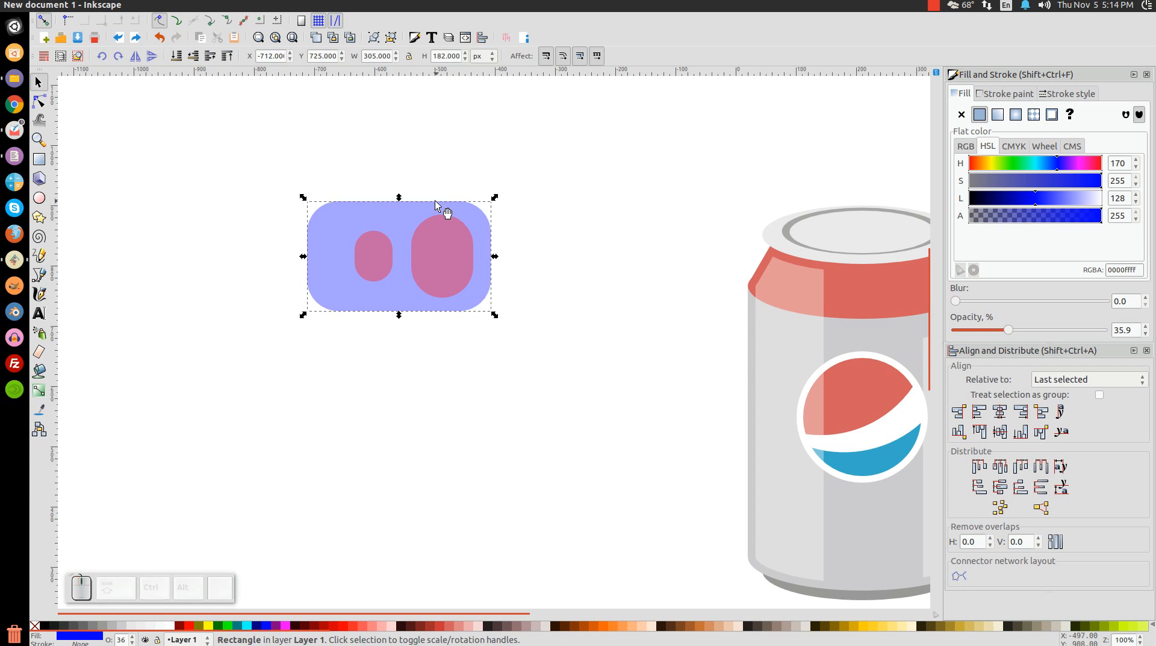
ctrl+scroll(448, 248, up, 3)
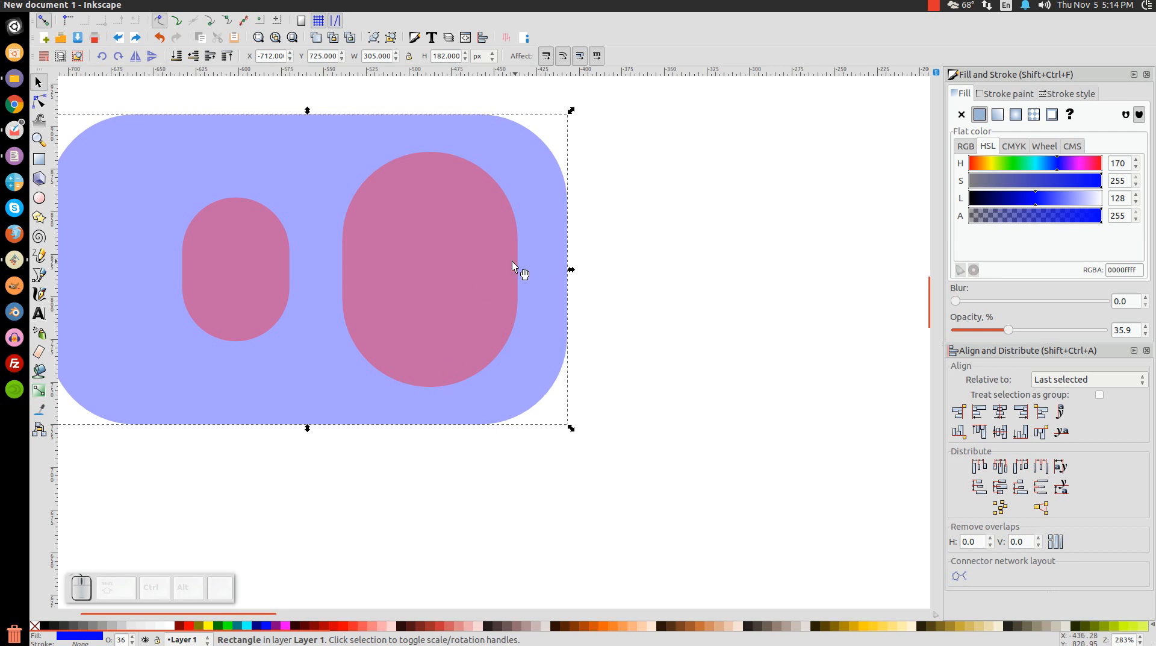
drag(288, 370, 422, 363)
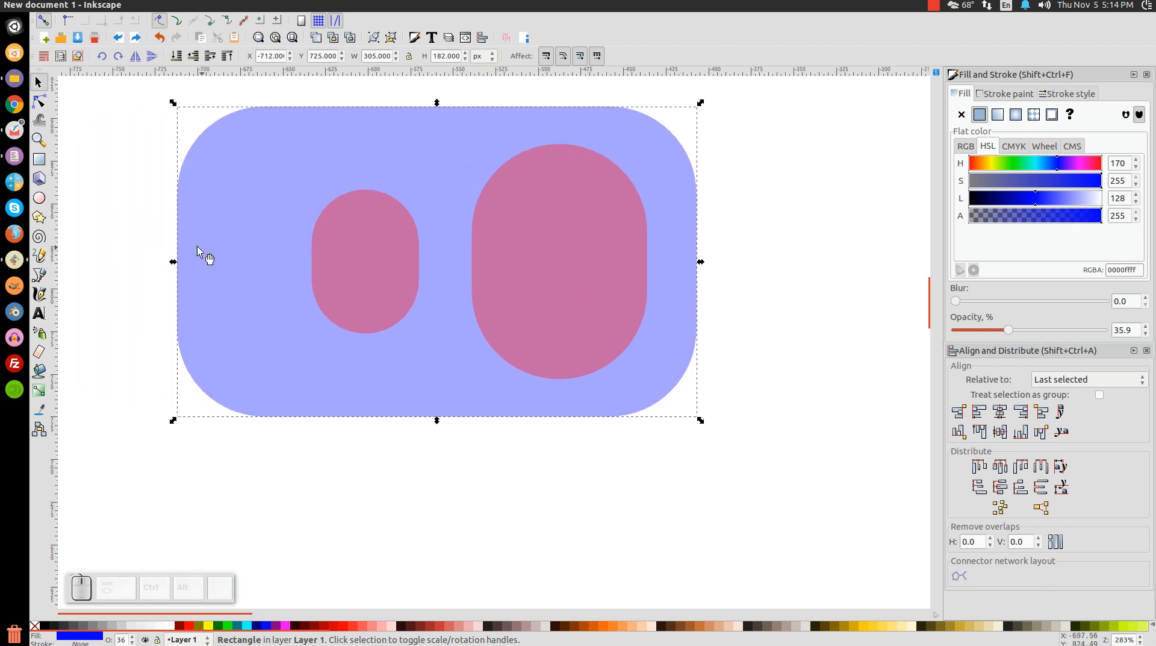
scroll(335, 281, down, 1)
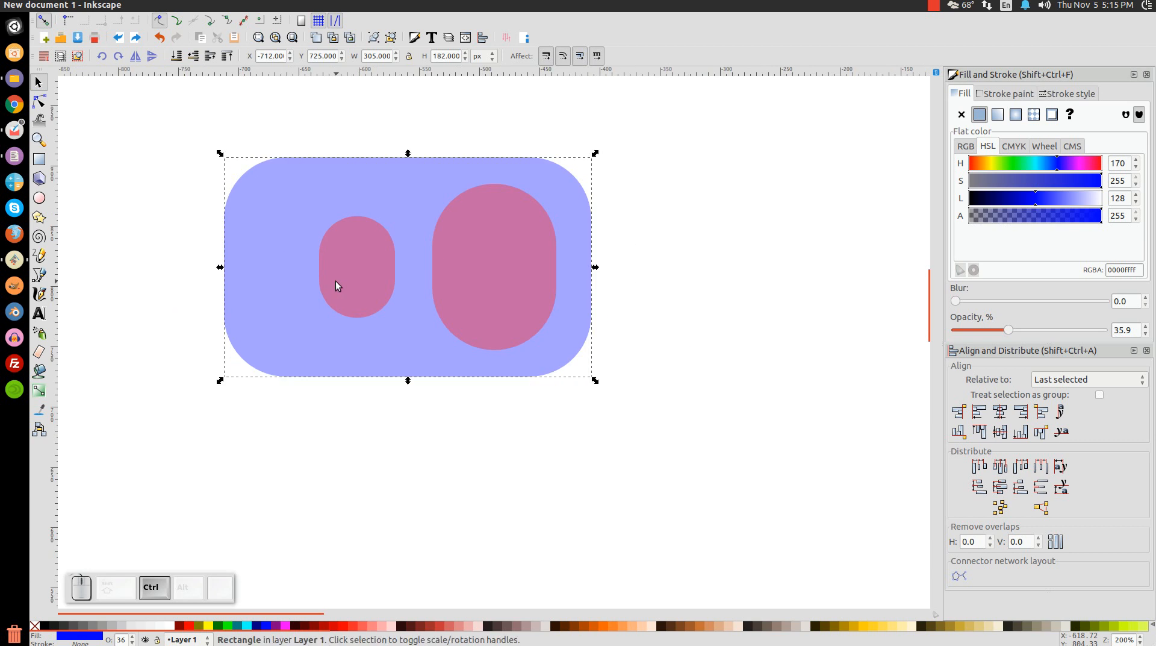
Step: Convert the blue rounded rectangle to a path and move its left corner nodes inward so it tapers leftward
click(40, 102)
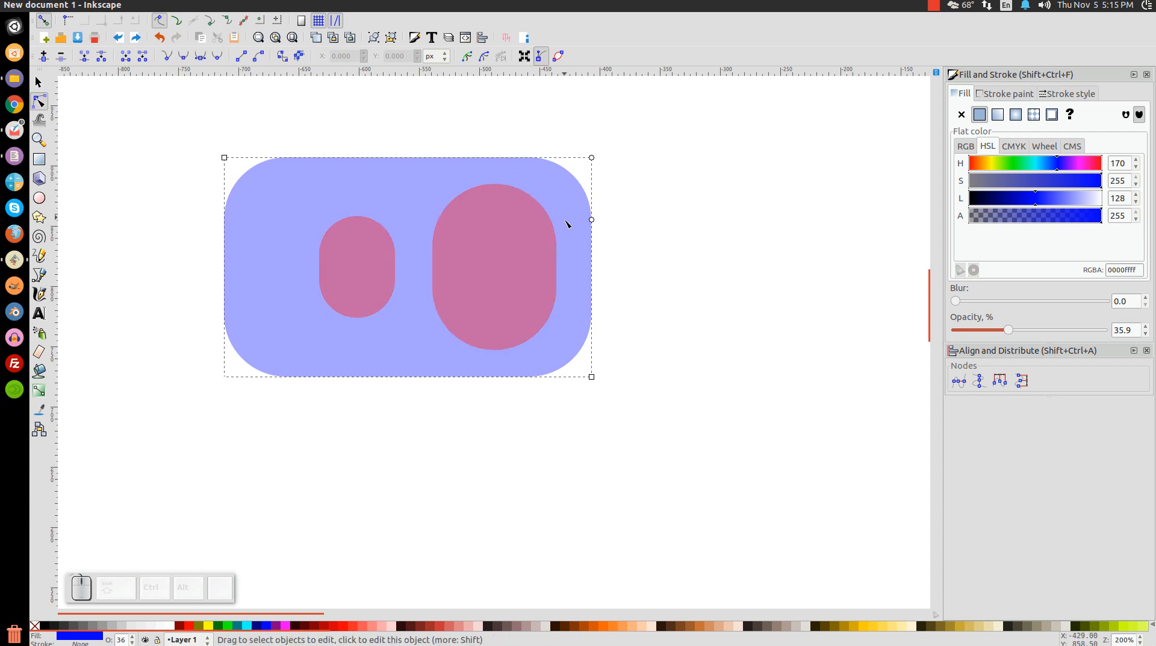
click(193, 6)
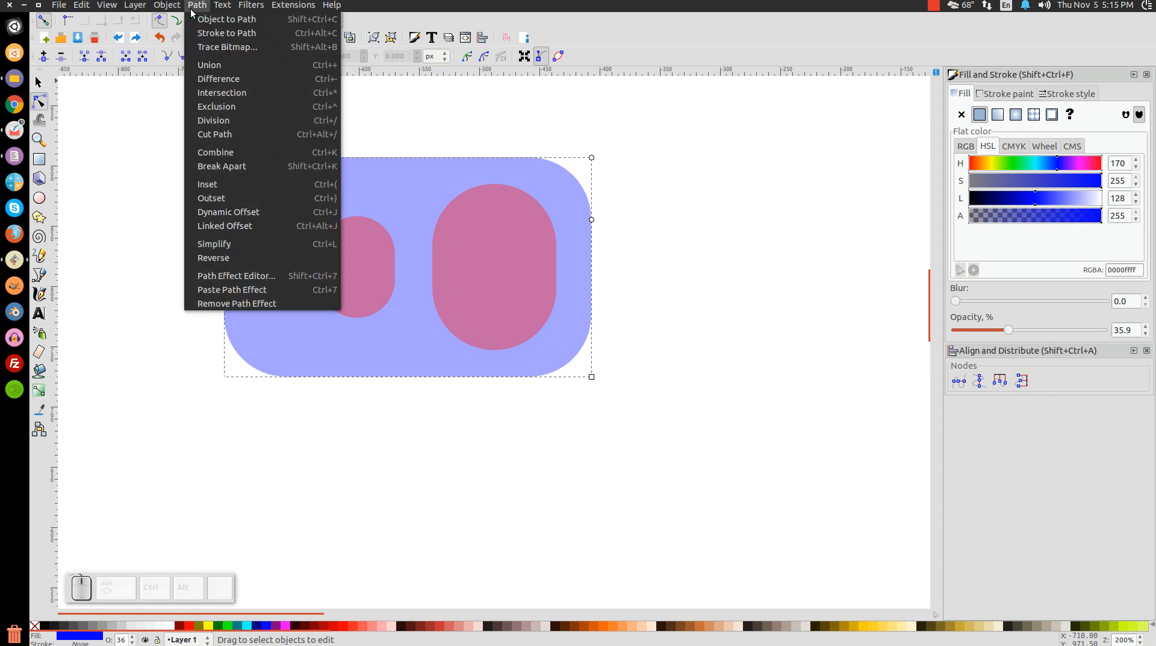
click(226, 19)
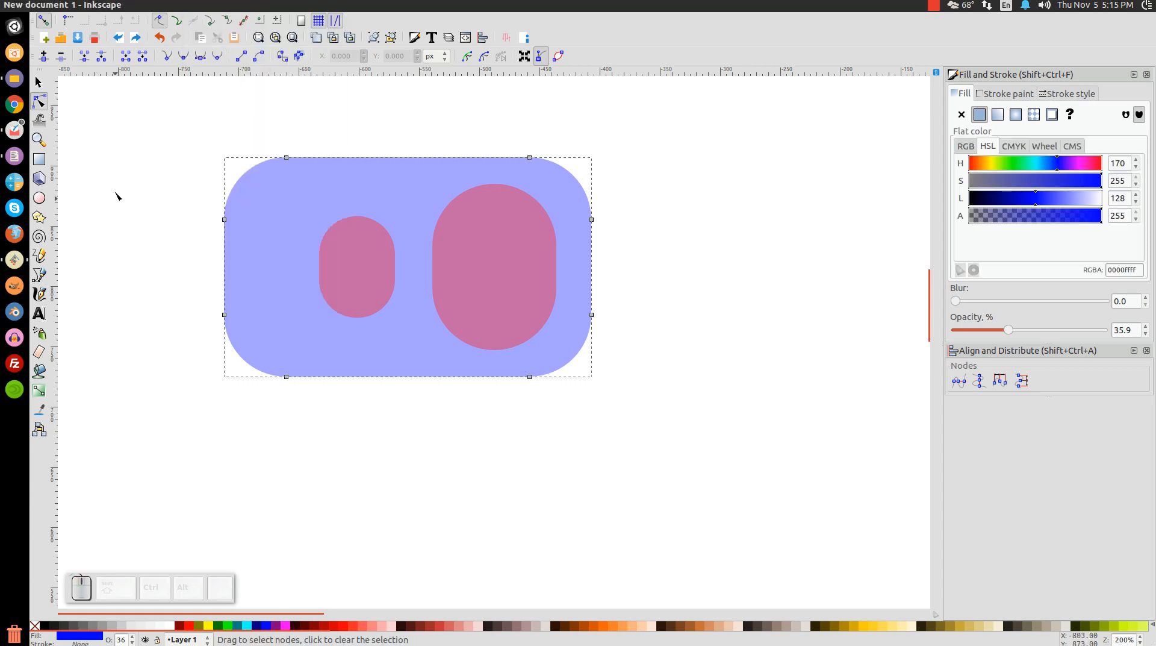
drag(142, 109, 321, 228)
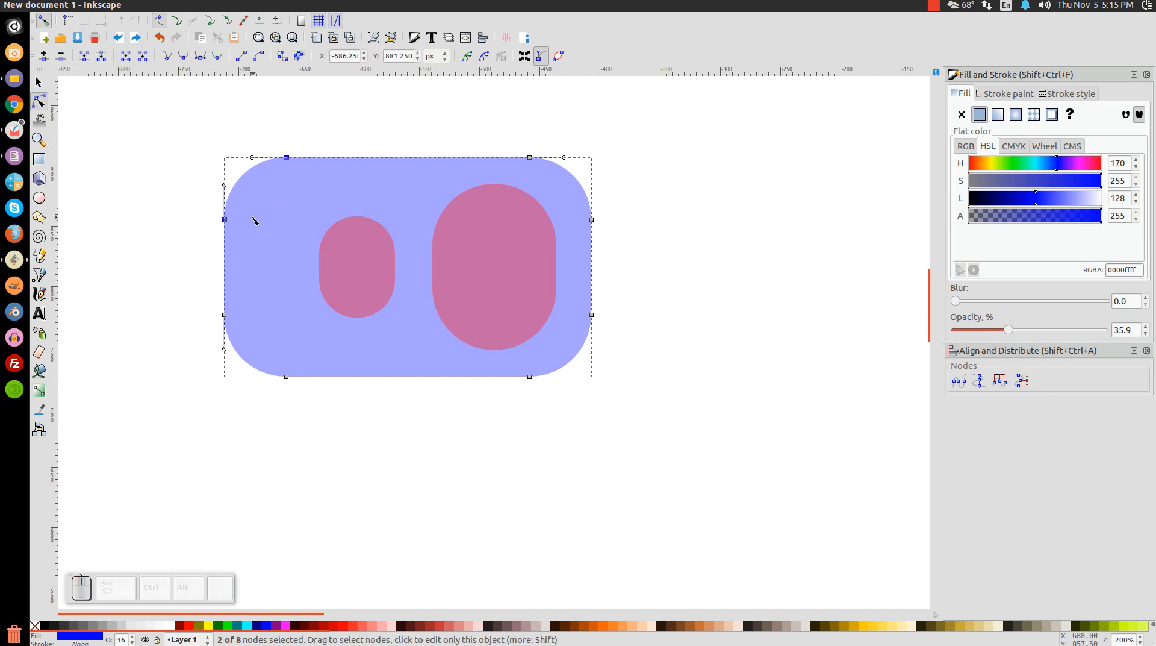
drag(224, 219, 228, 266)
drag(328, 433, 226, 285)
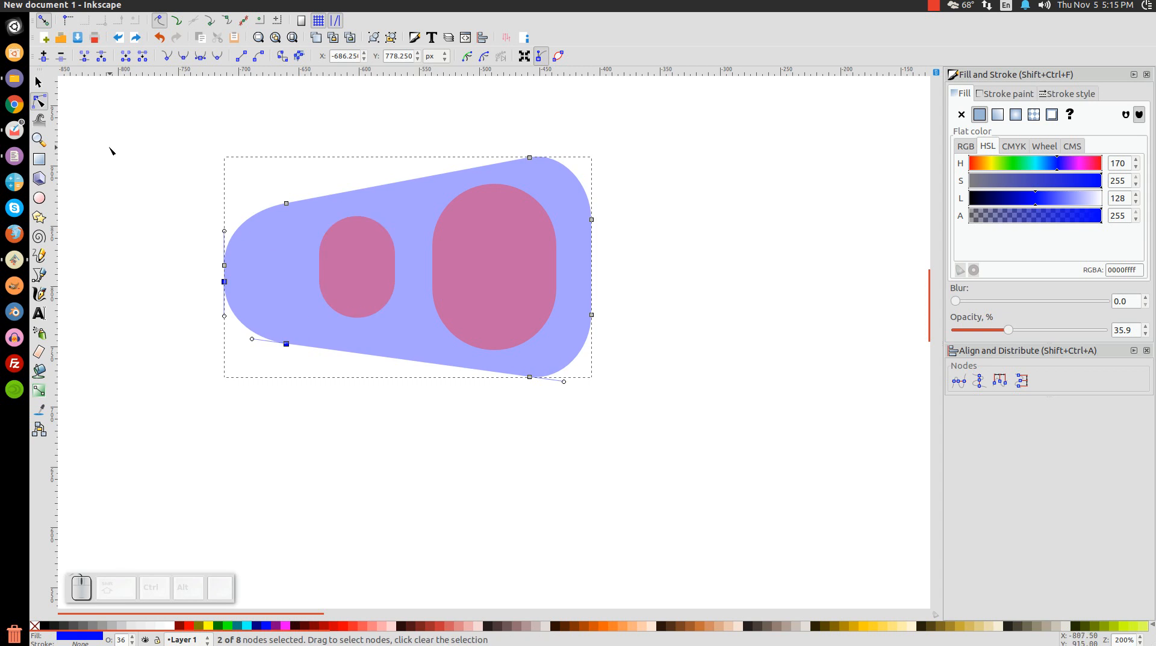
Step: Unite the small and large red shapes into a single path
click(40, 83)
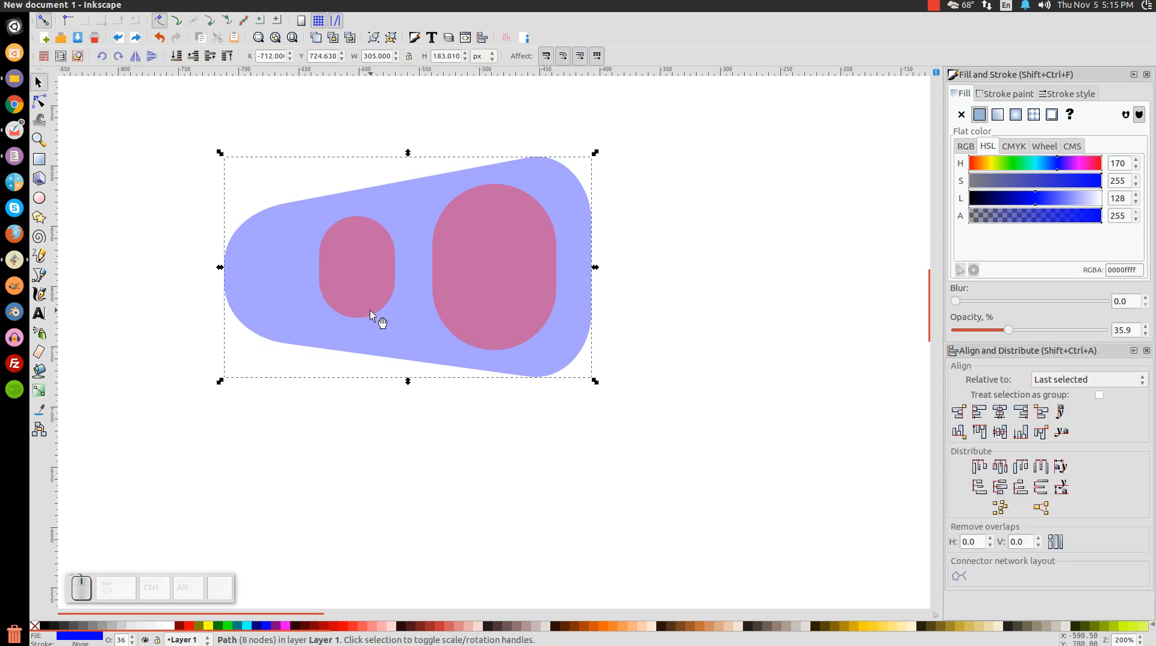
click(369, 247)
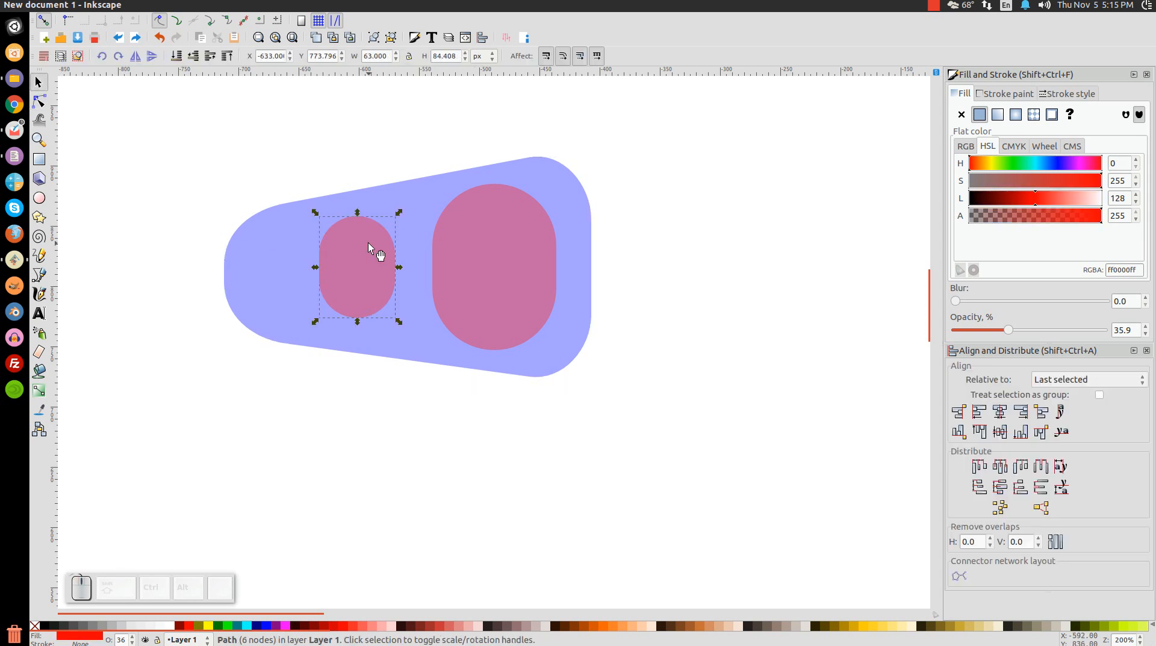
key(shift)
shift+click(512, 243)
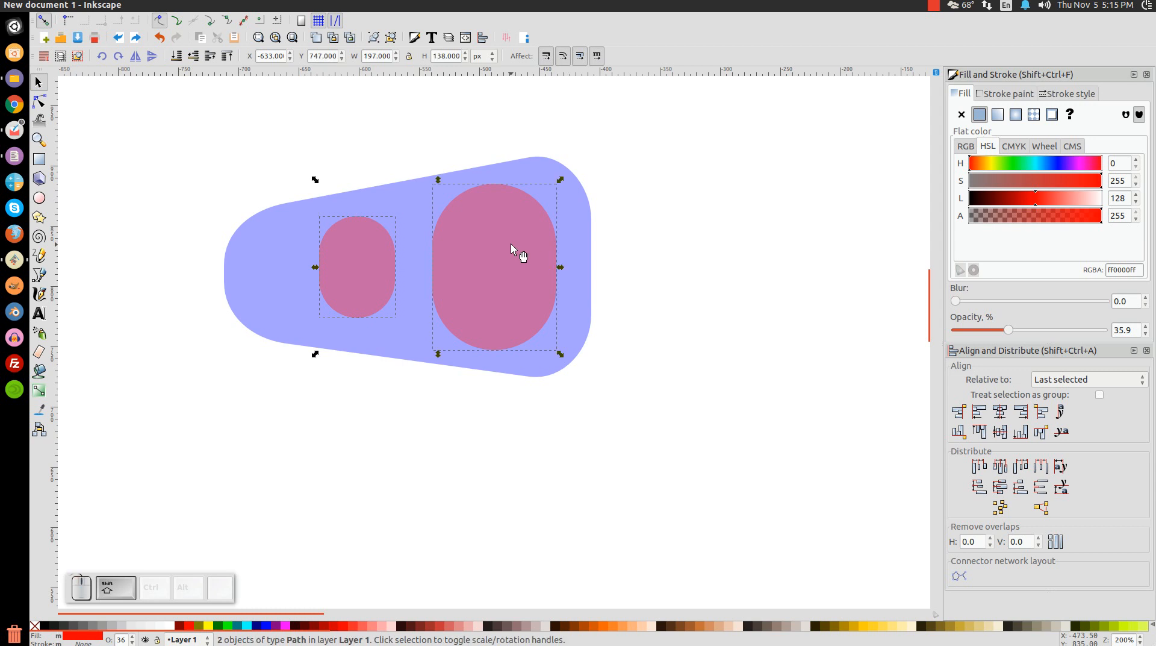
click(193, 7)
click(211, 65)
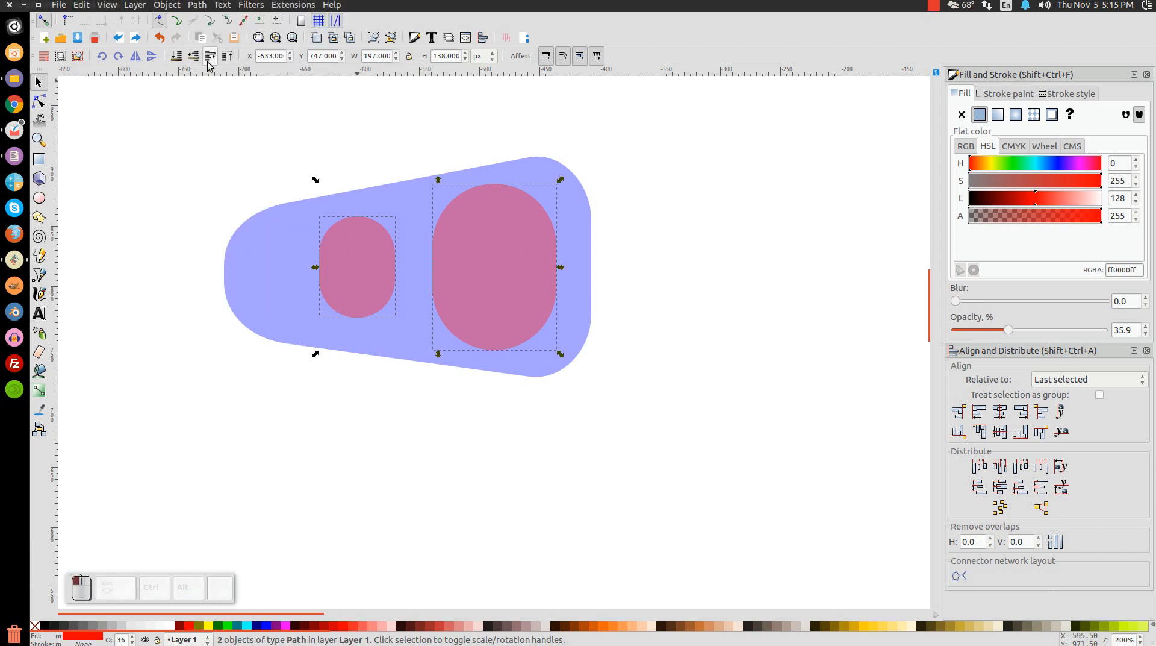
Step: Subtract the united red shapes from the tapered blue shape with Difference to cut two holes
key(shift)
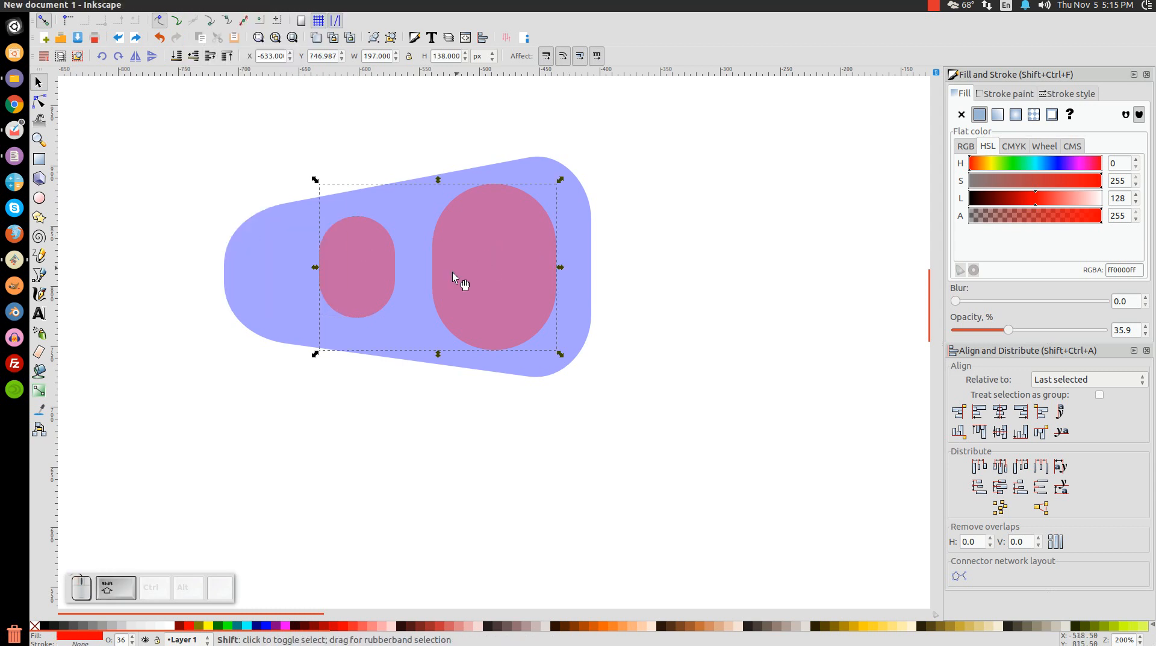
shift+click(271, 238)
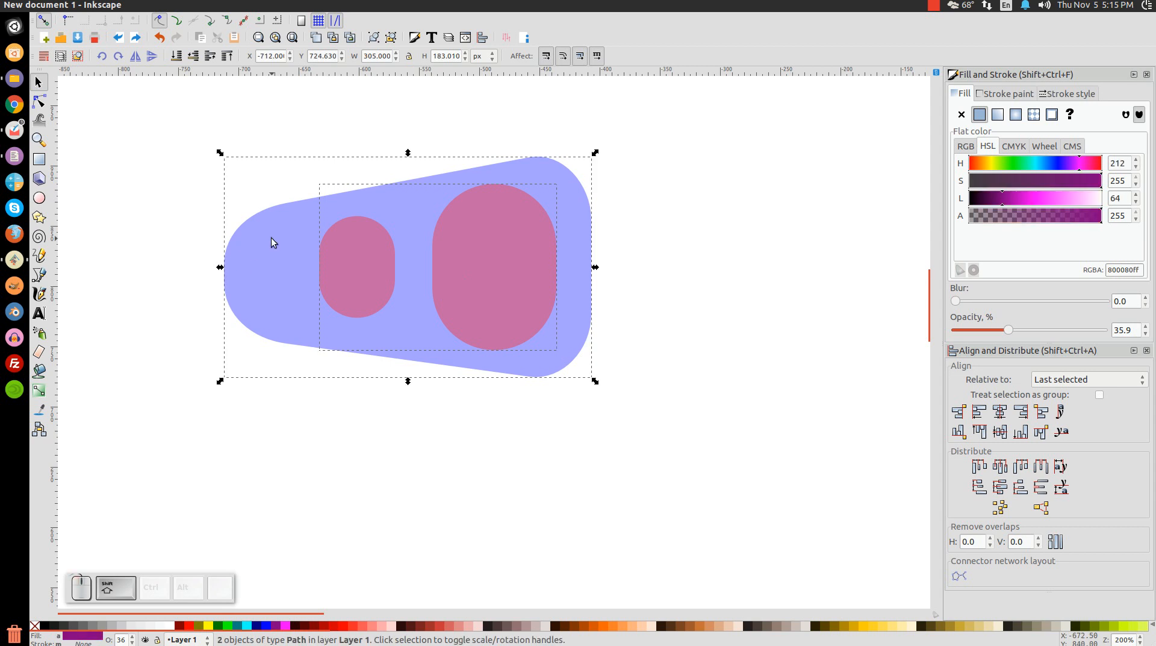
click(197, 4)
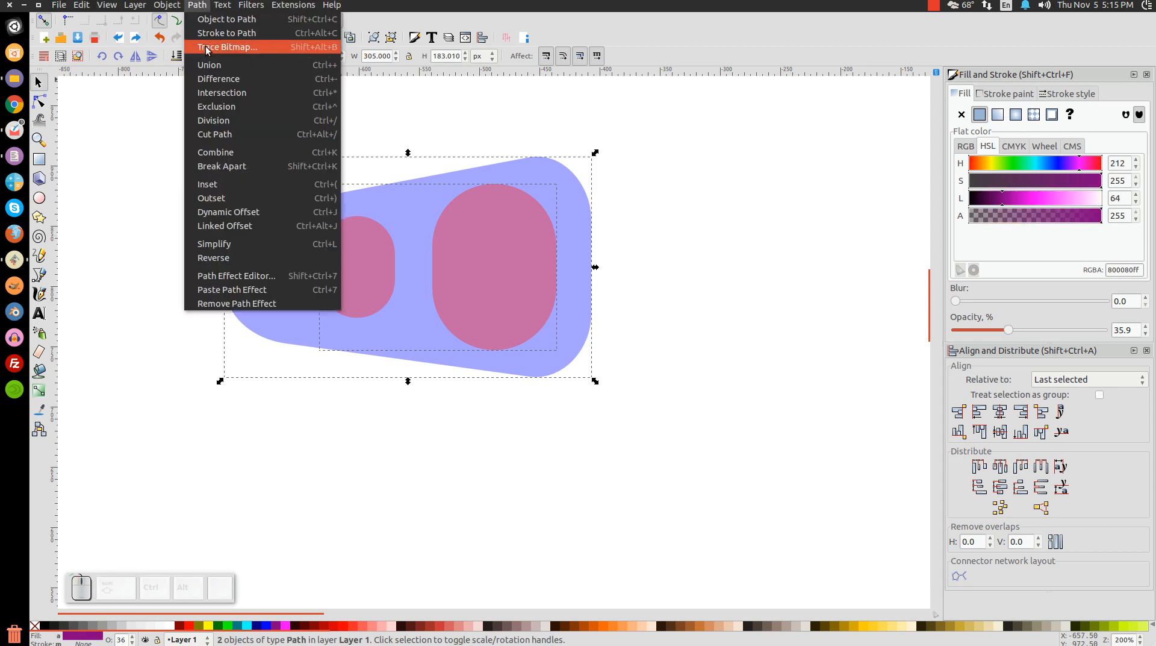
click(219, 79)
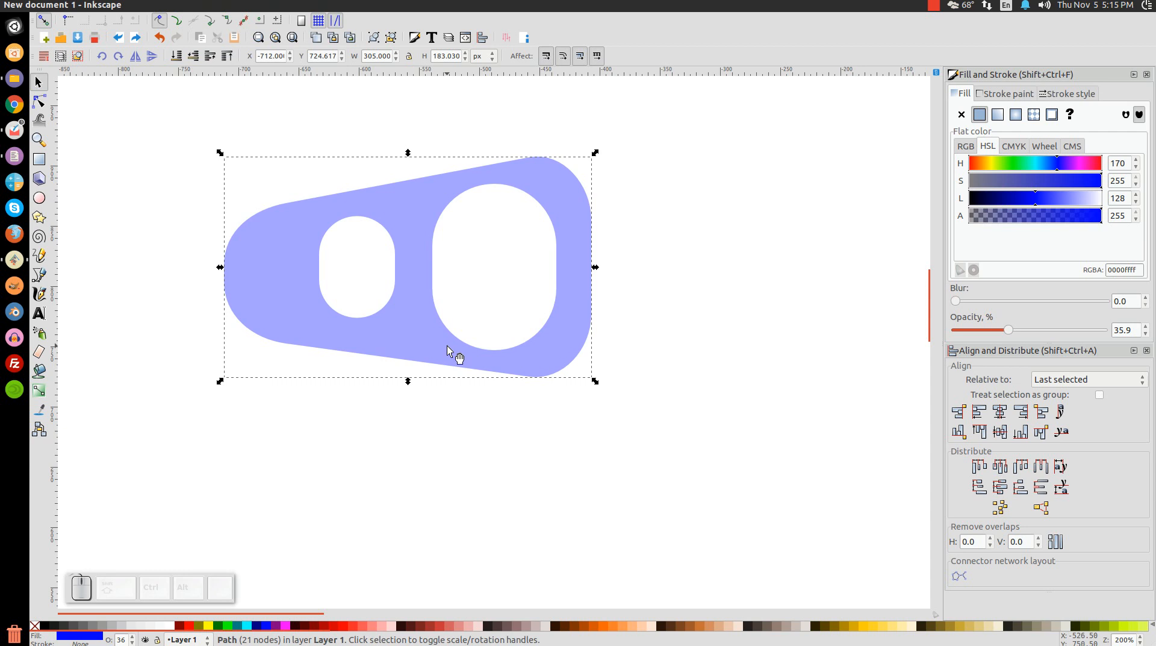
Step: Rotate the blue pull tab counterclockwise and flatten it to about 298 × 91 px
key(1)
click(453, 323)
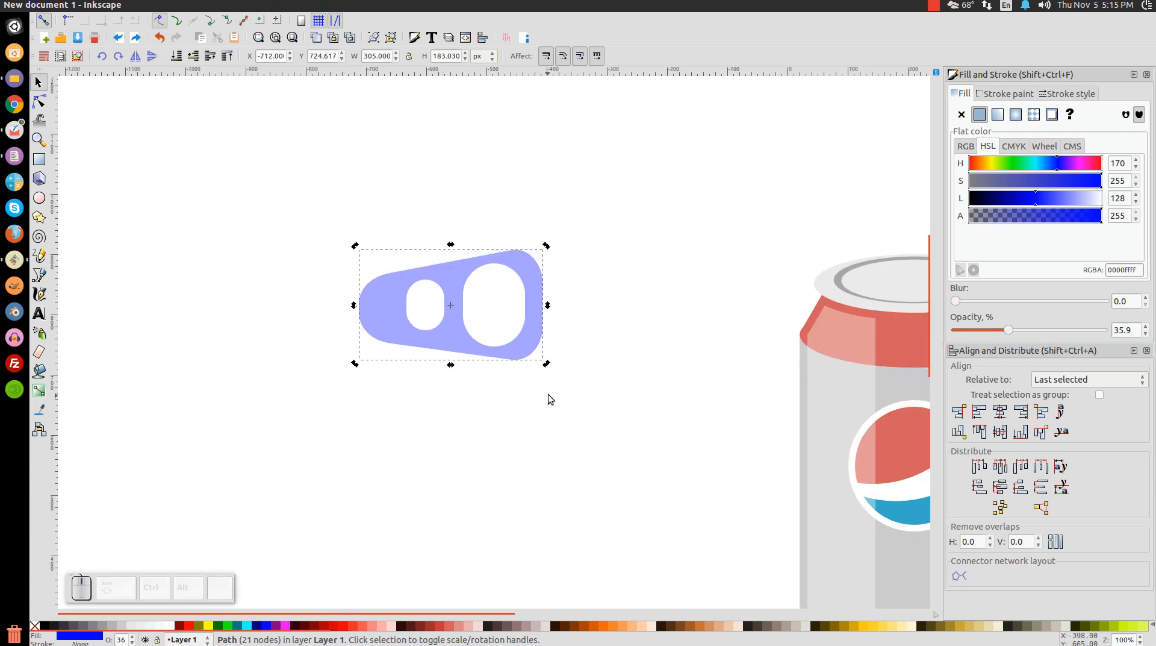
drag(547, 364, 572, 312)
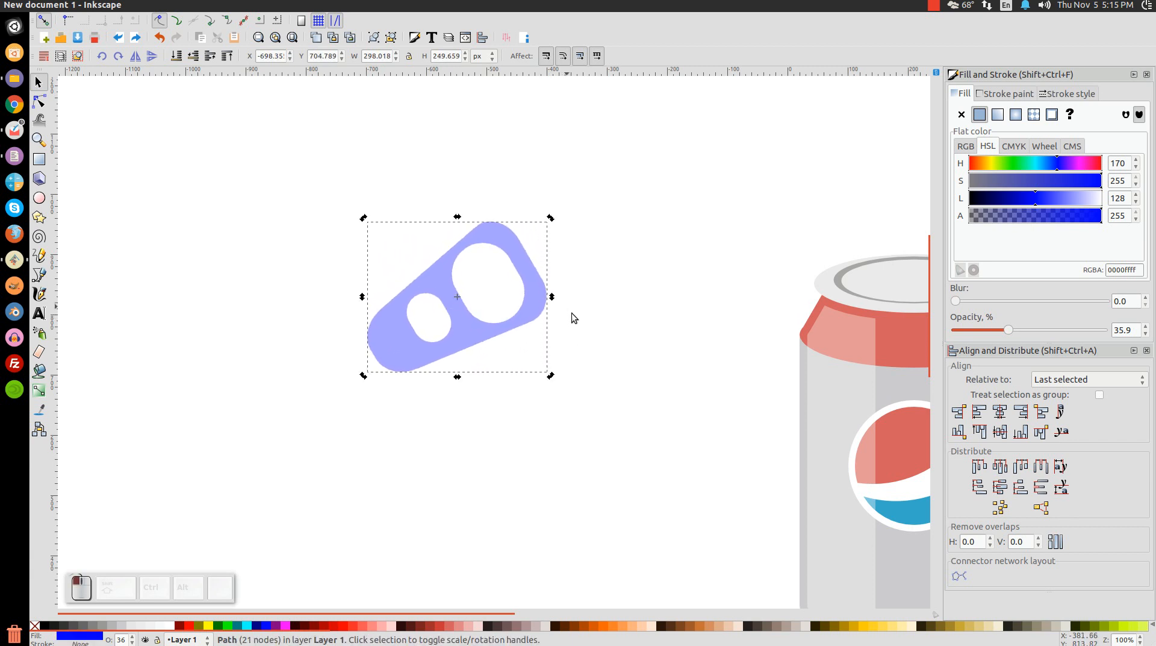
click(460, 327)
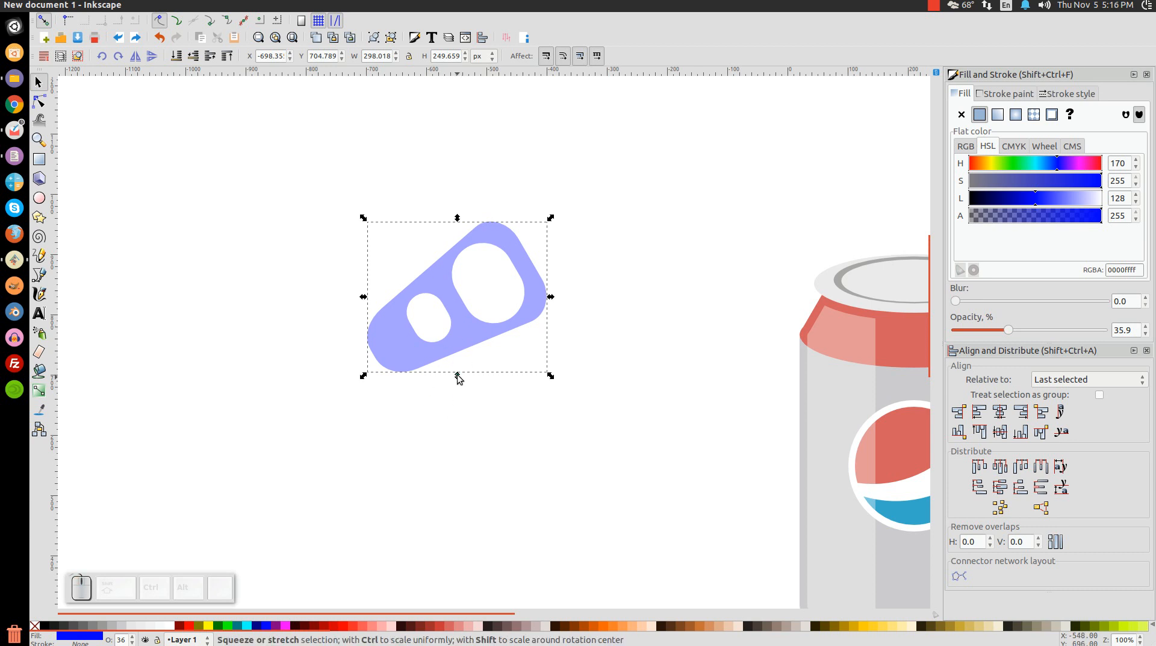
drag(458, 373, 471, 276)
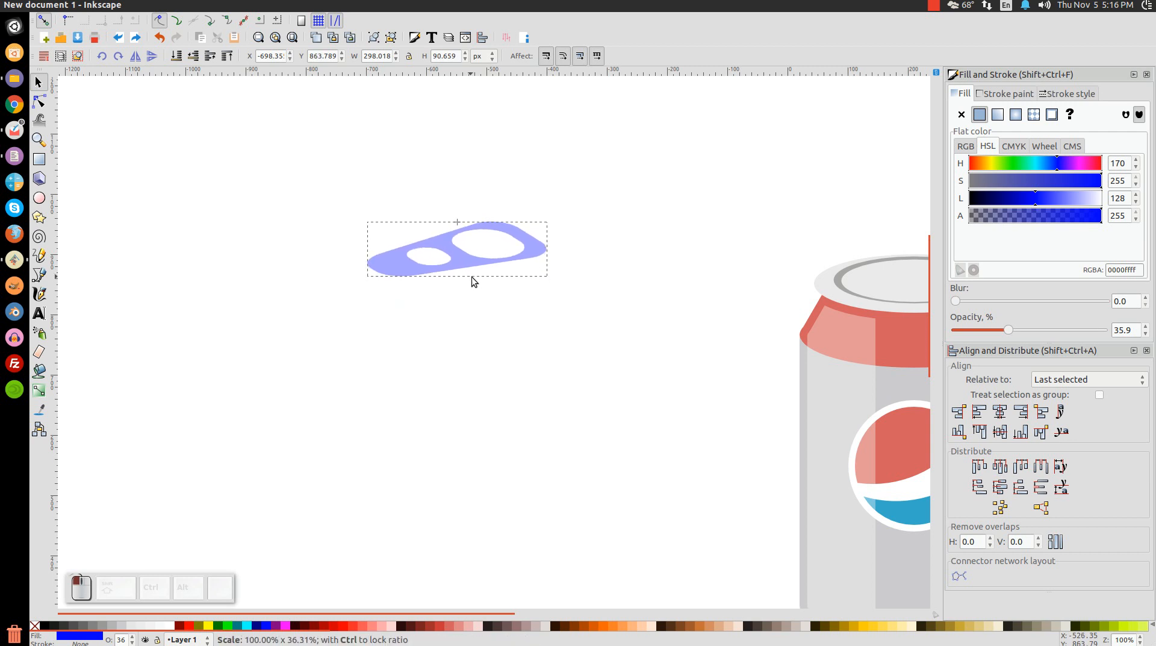
Step: Duplicate the flattened blue tab and fill the copy with red ff0000
right_click(448, 254)
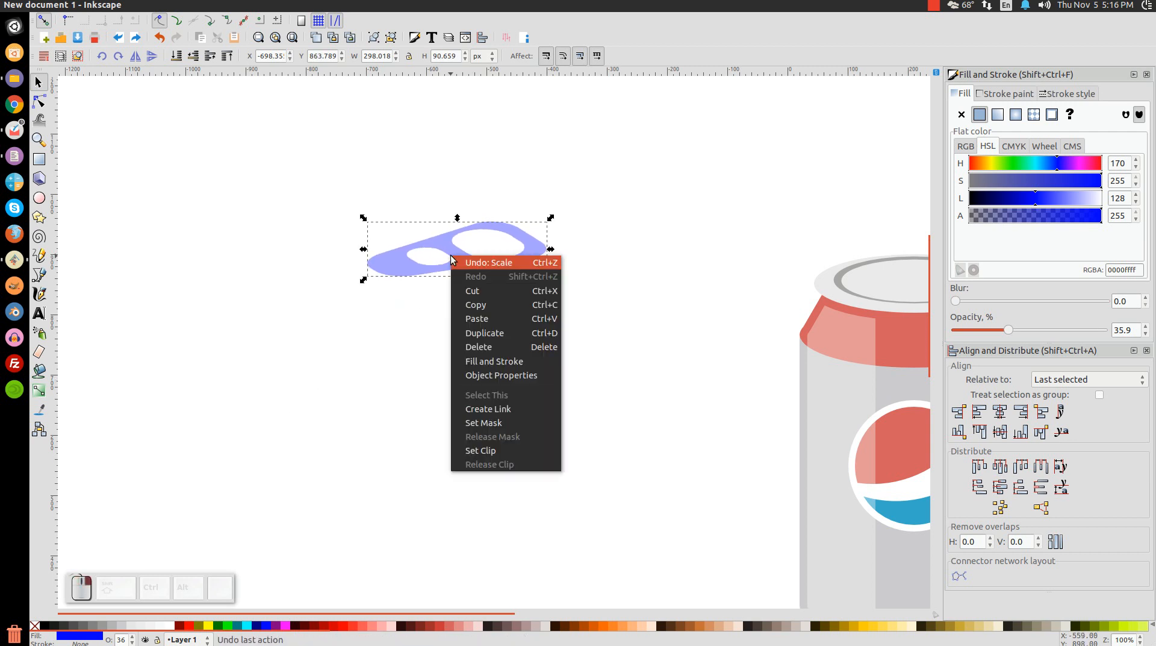
click(488, 333)
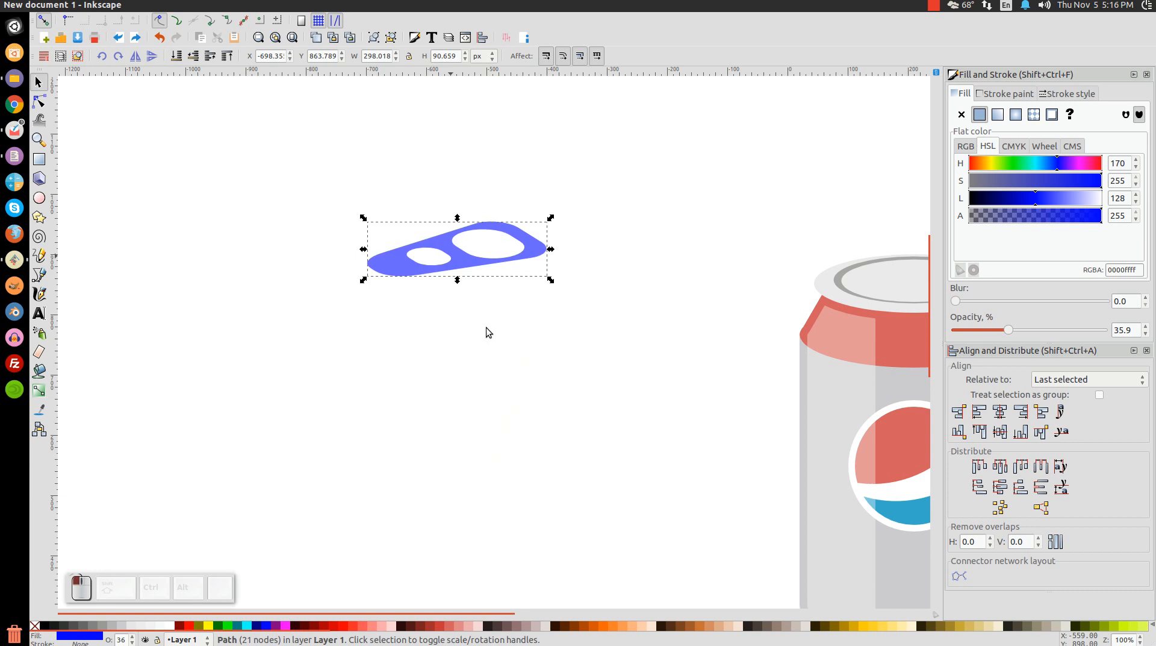
click(189, 625)
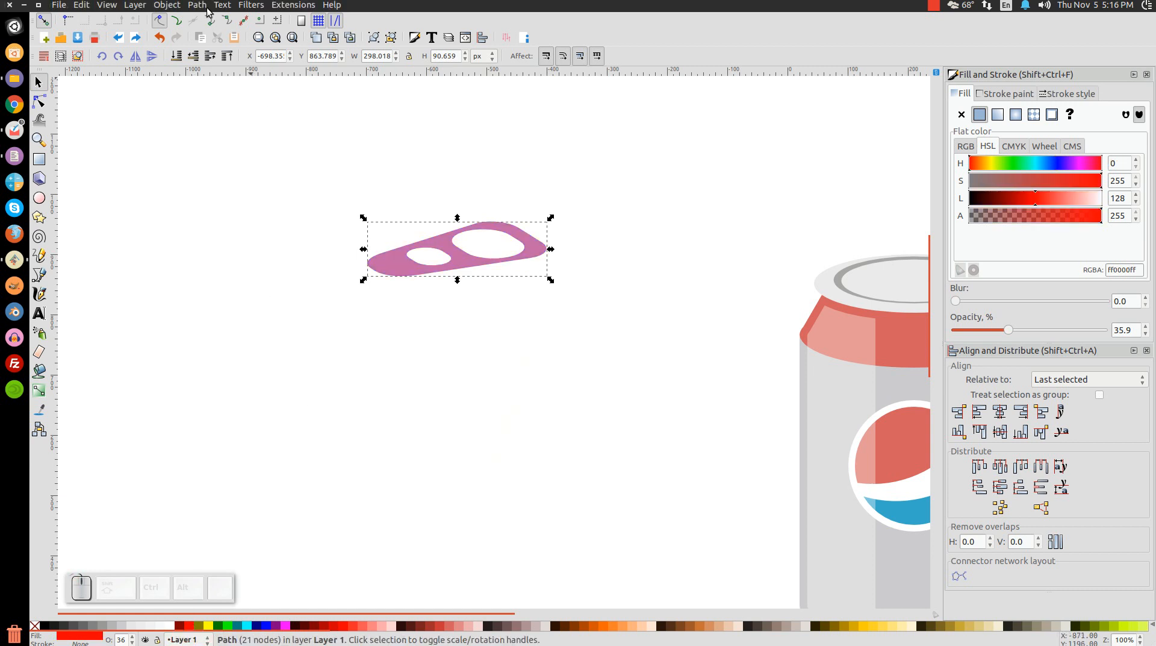
Step: Break the red copy apart and unite its pieces into one solid shape without holes
click(197, 5)
click(221, 166)
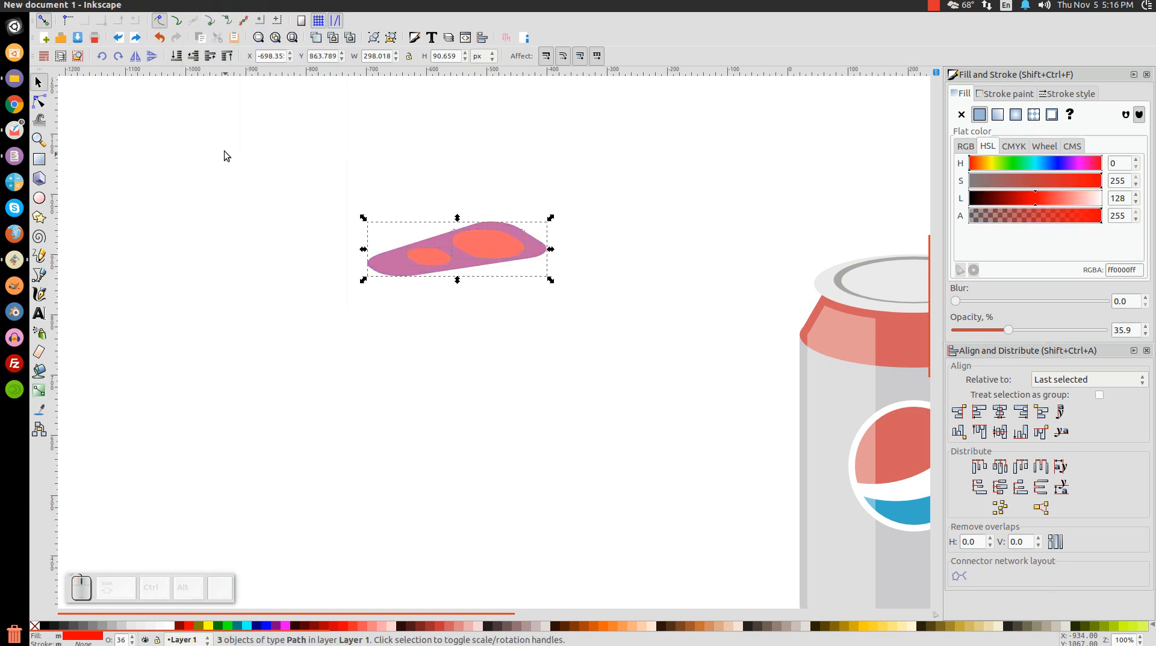
click(210, 5)
click(225, 63)
Step: Move the solid red copy straight down about 9 px, offset from the blue tab
key(ctrl)
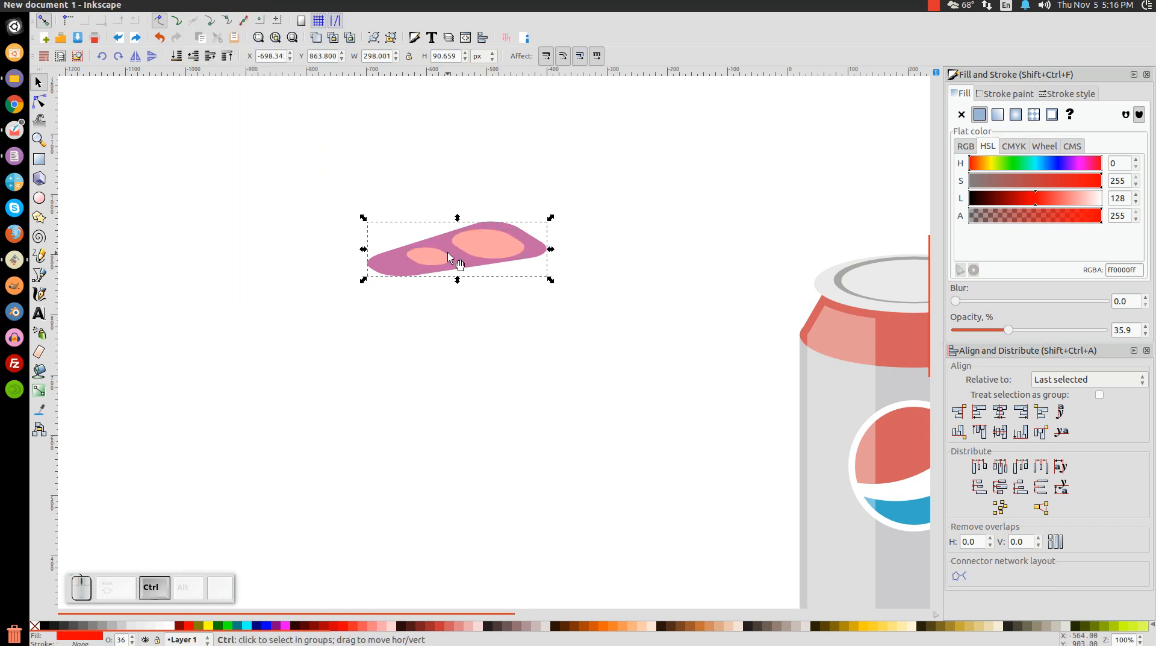
drag(447, 251, 448, 260)
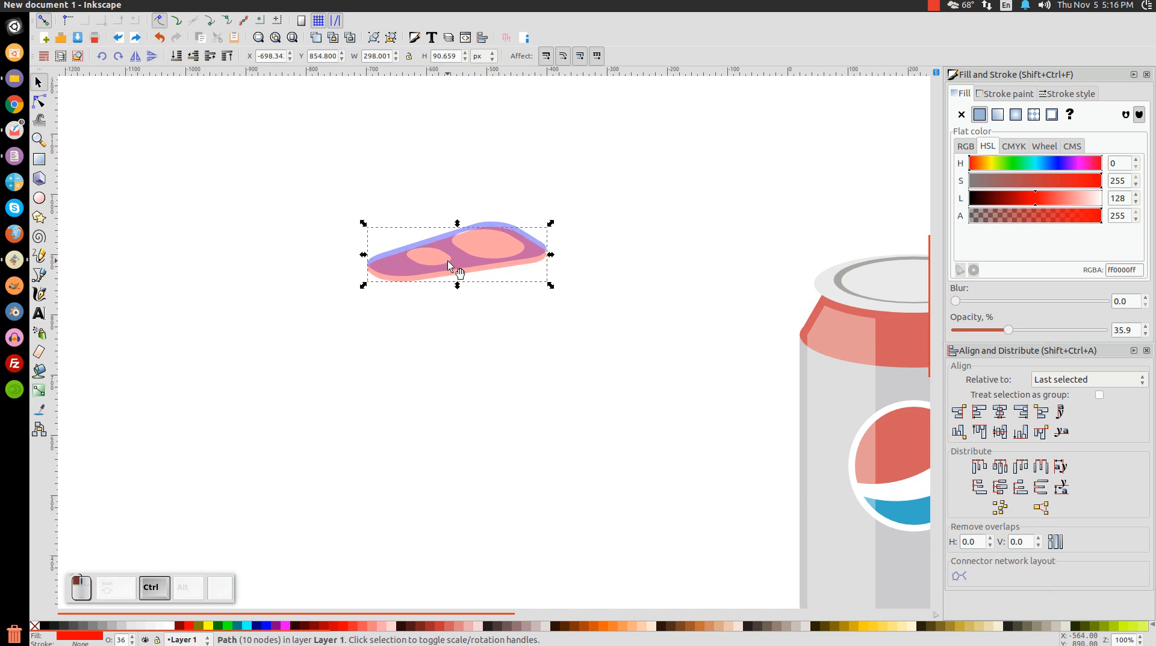
click(39, 139)
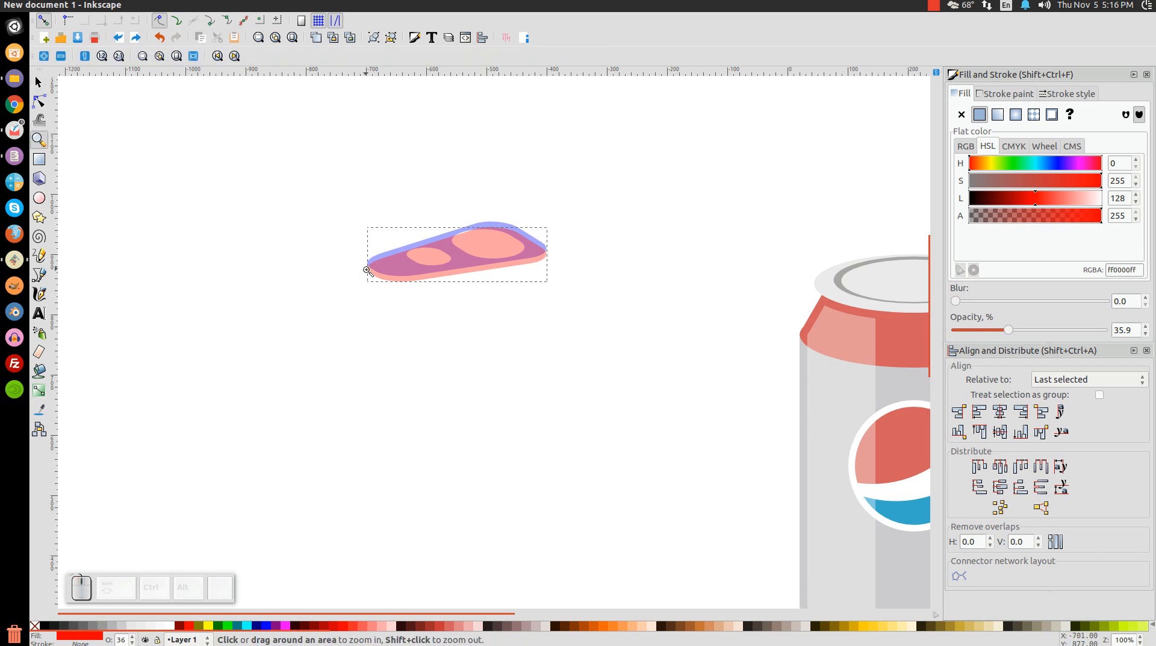
Step: Turn on snapping to paths and start a straight-line path joining the left extremes of the red and blue tabs
drag(437, 297, 330, 235)
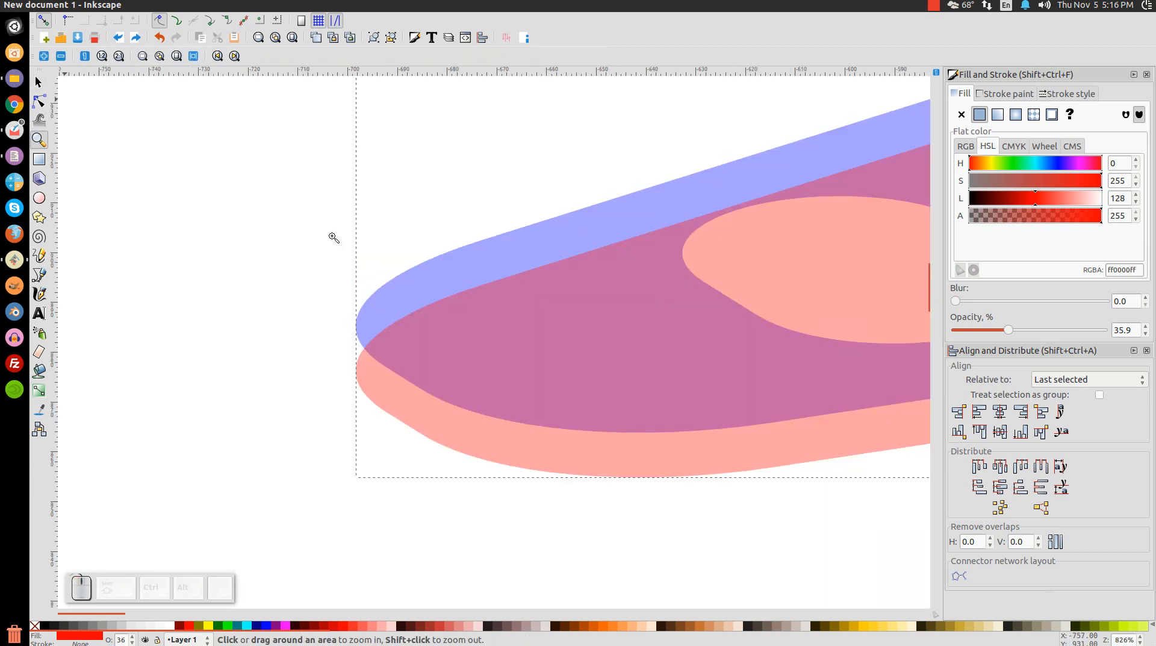
click(41, 275)
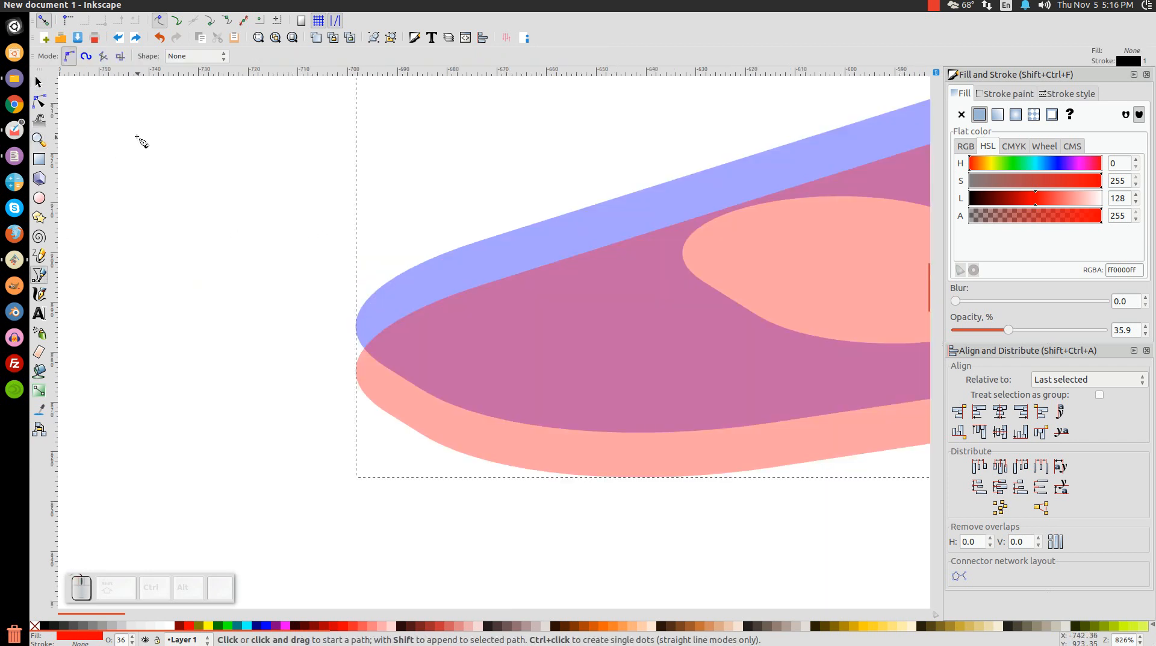
click(176, 21)
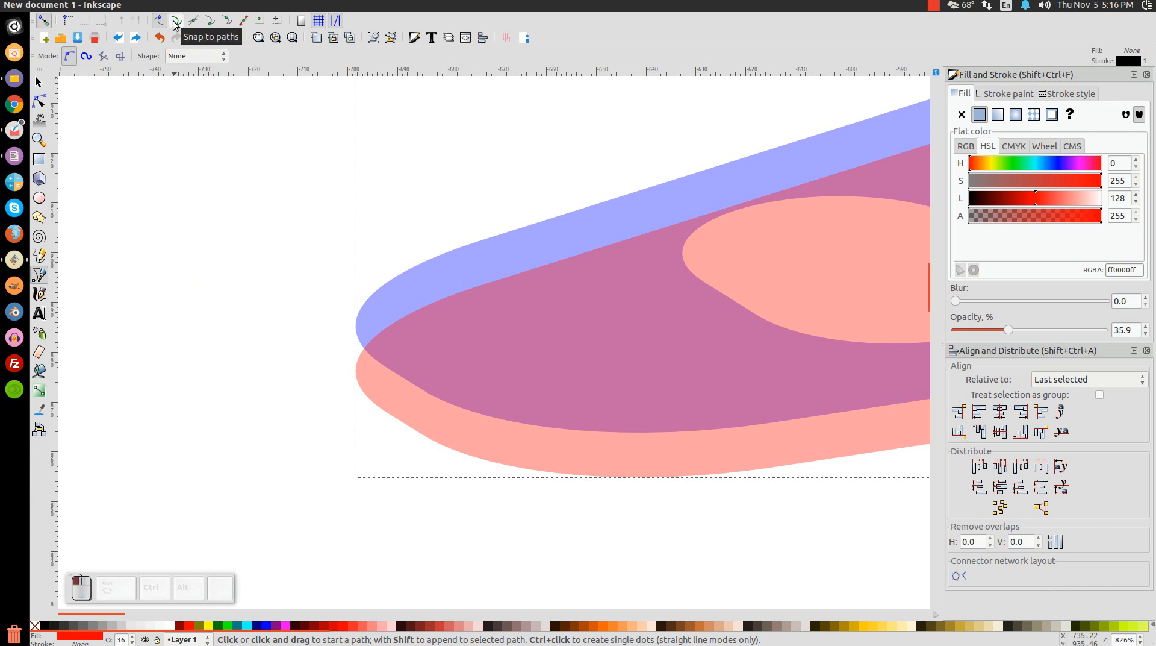
click(356, 370)
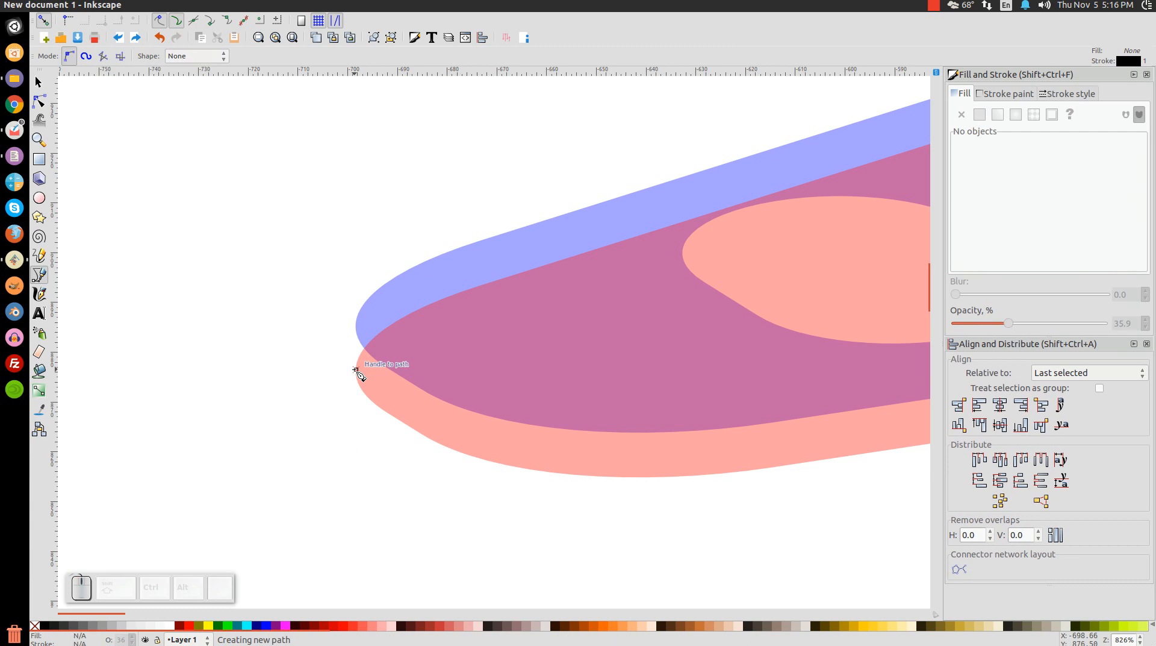
click(355, 323)
Step: Continue the path with straight segments running just inside the blue tab's upper edge toward its right end
drag(596, 221, 115, 398)
click(303, 321)
drag(662, 235, 309, 336)
click(497, 290)
click(707, 313)
drag(793, 392, 491, 260)
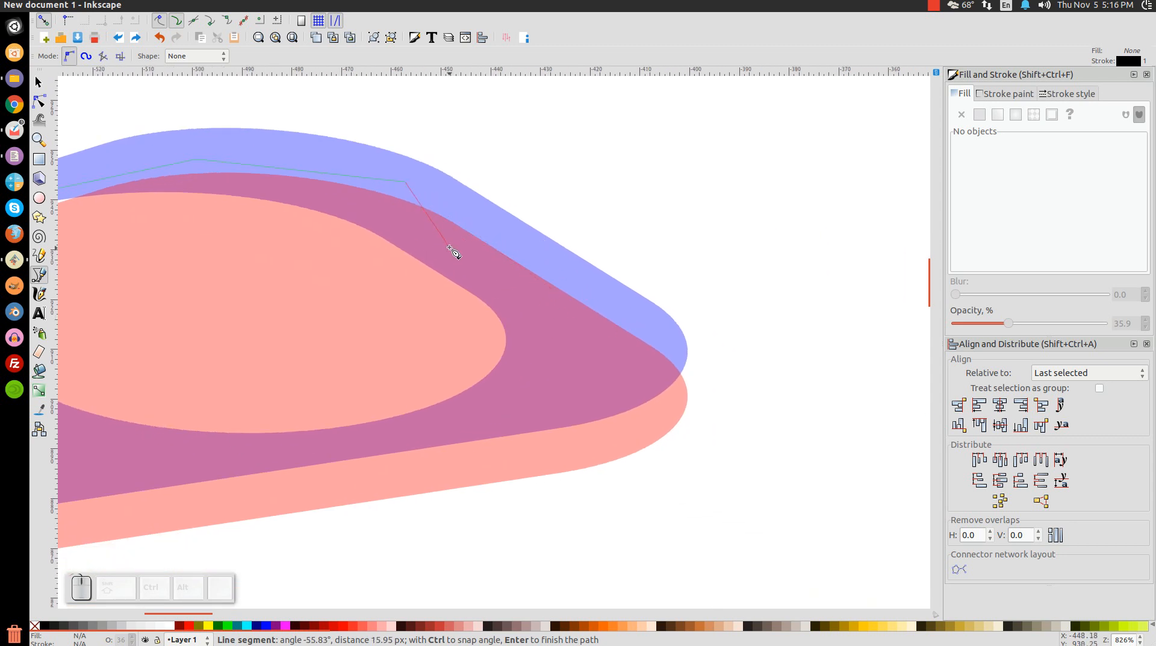
drag(430, 228, 495, 255)
drag(614, 315, 728, 376)
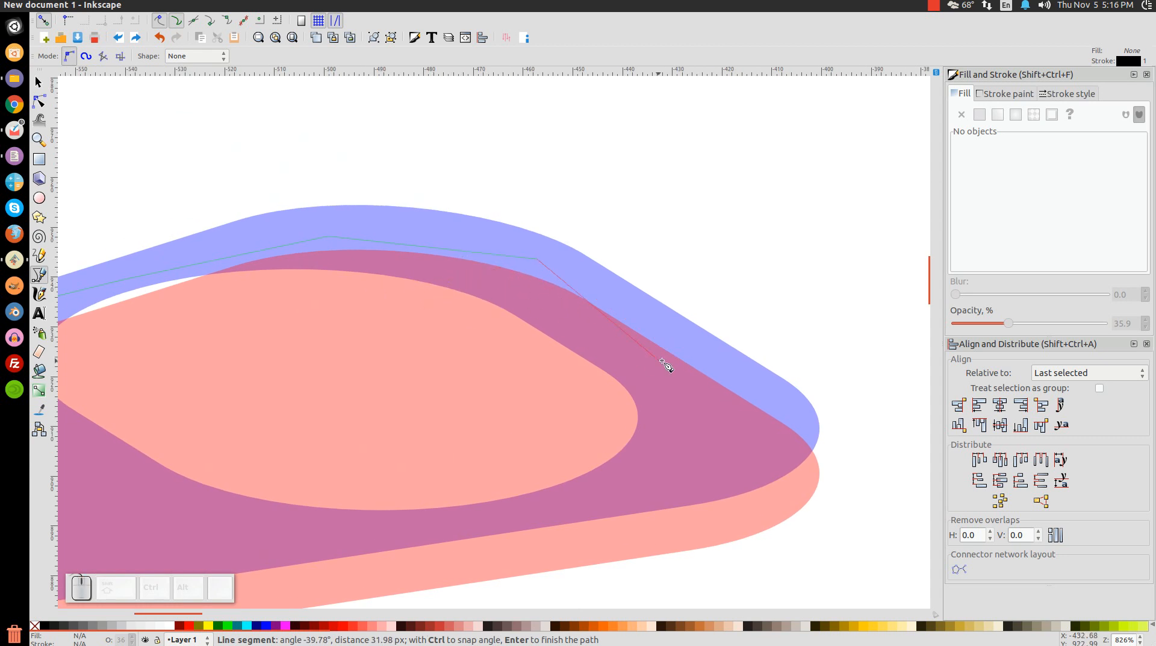
drag(666, 361, 360, 244)
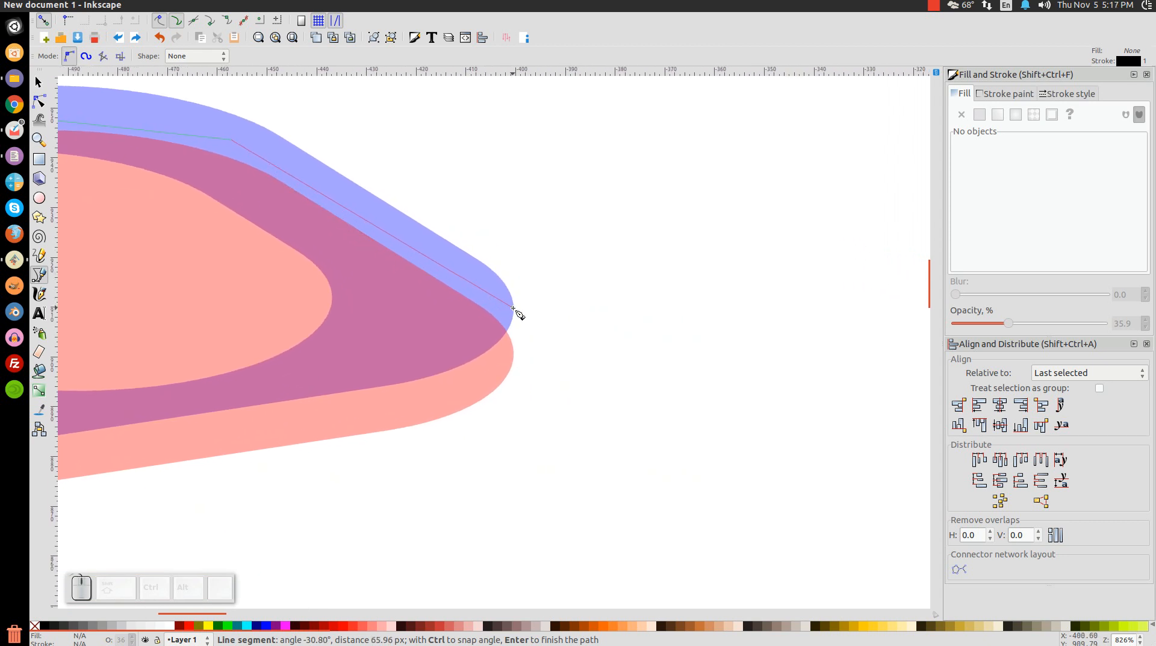
Step: Join the right extremes of the blue and red tabs with a segment and close the path at its starting node
click(513, 308)
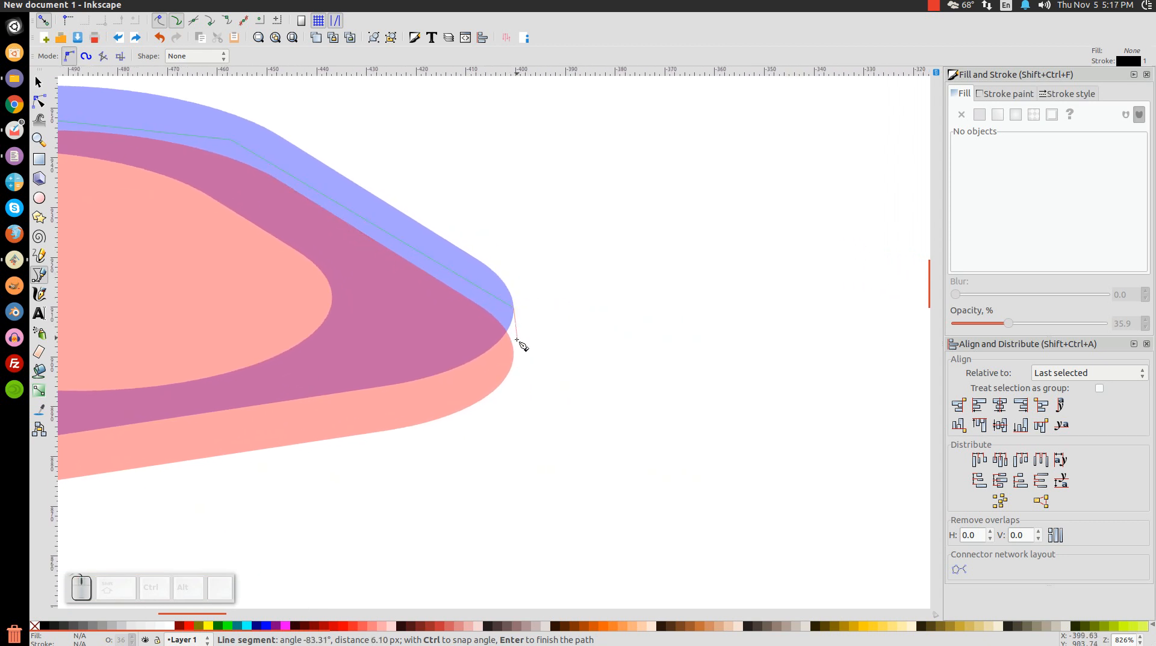
click(514, 359)
drag(301, 392, 769, 338)
drag(292, 387, 600, 403)
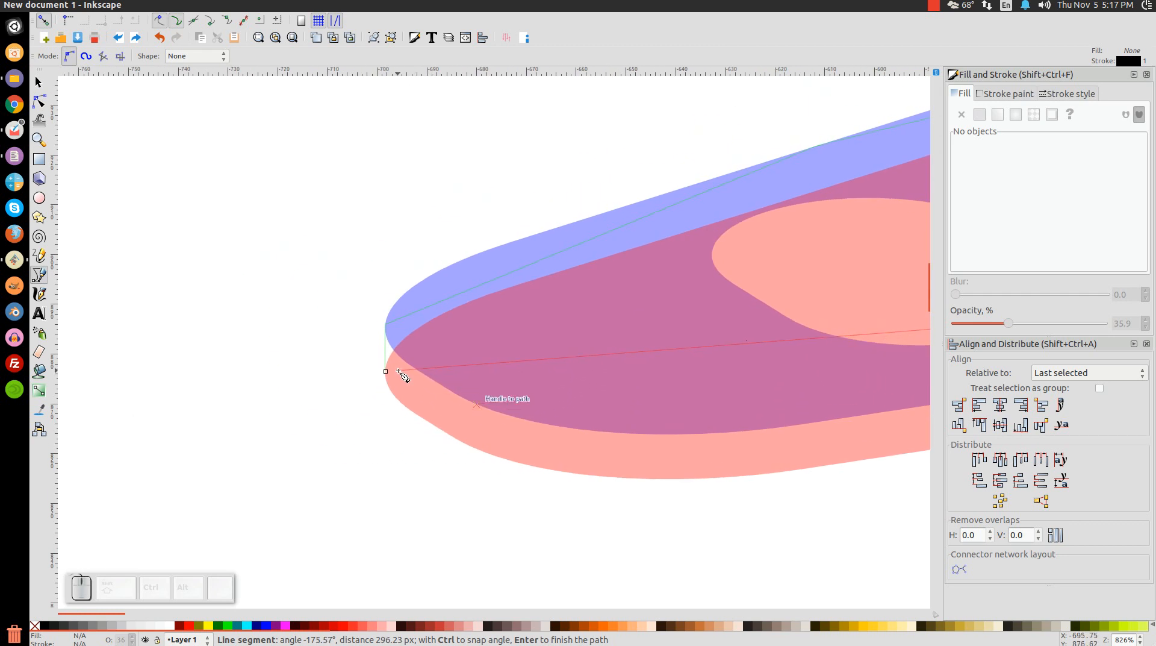
click(386, 372)
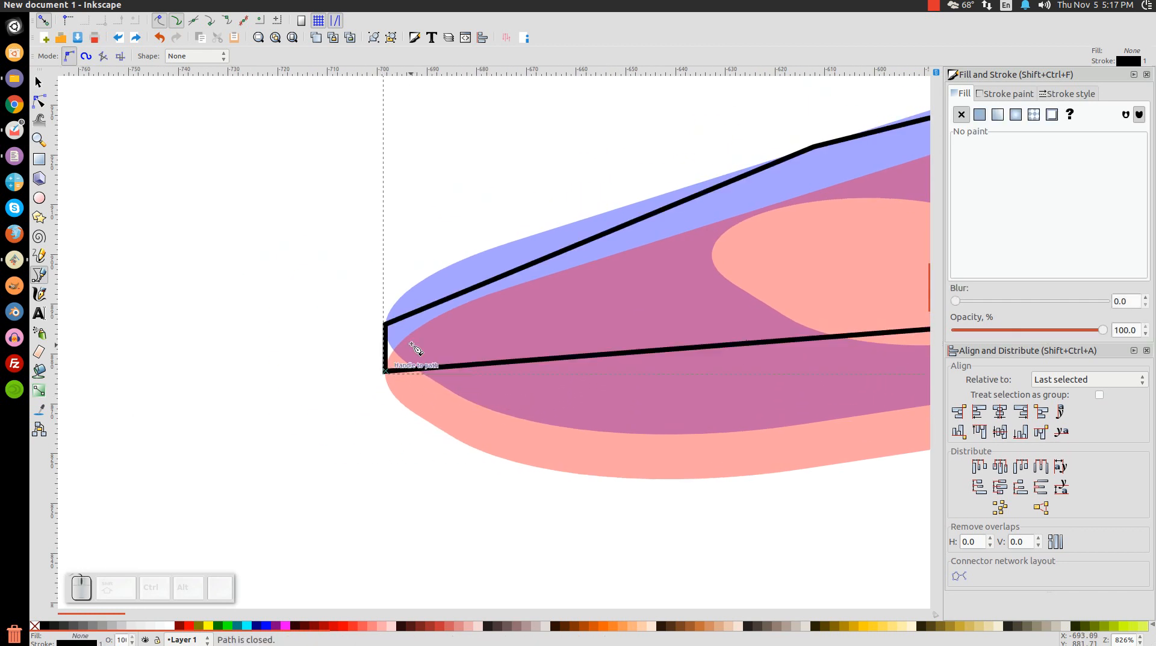
Step: Unite the closed connecting path with the solid red shape using Union
click(40, 83)
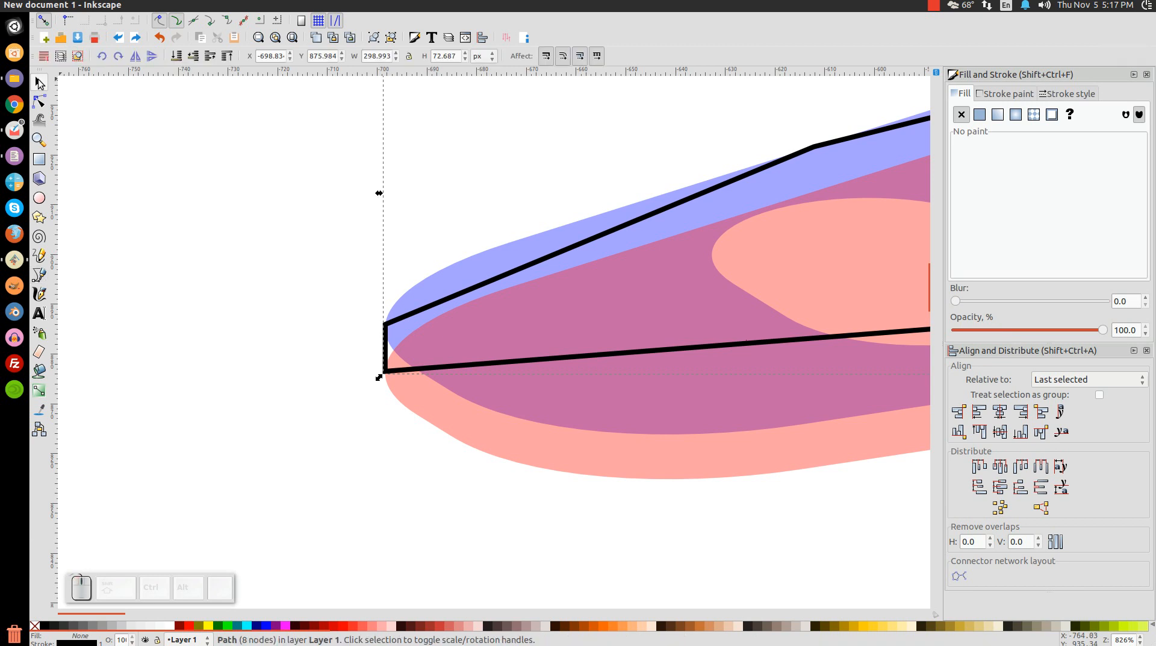
shift+click(528, 446)
click(192, 5)
click(217, 65)
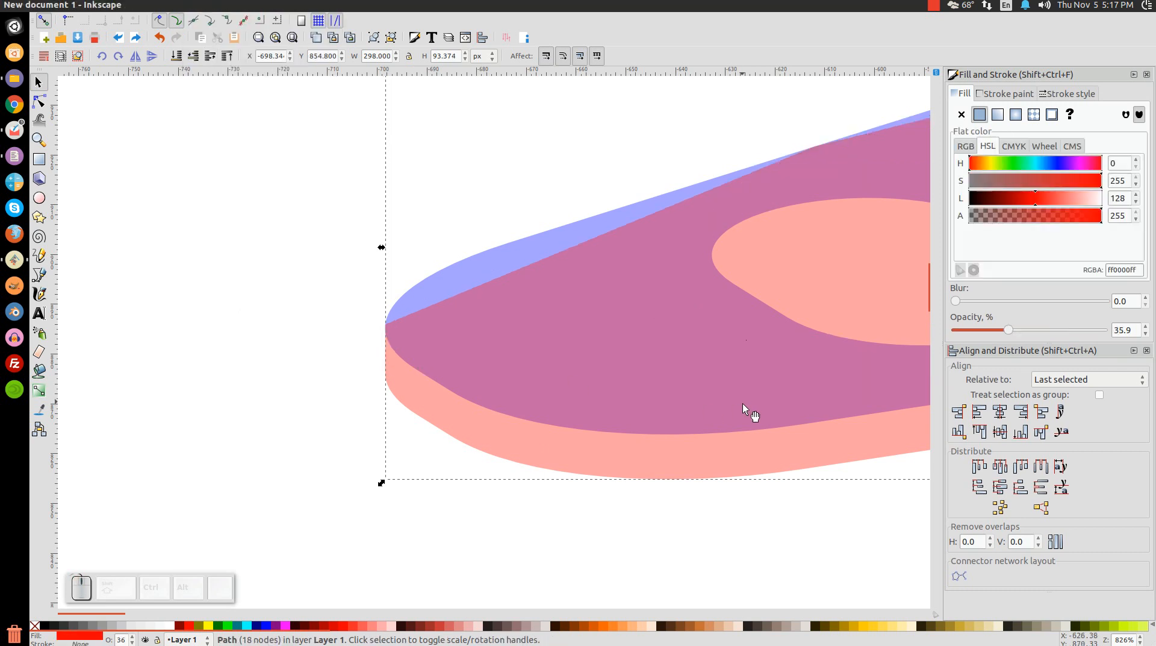
Step: Turn off snapping to paths and lower the united red shape behind the blue tab
key(1)
drag(748, 374, 543, 348)
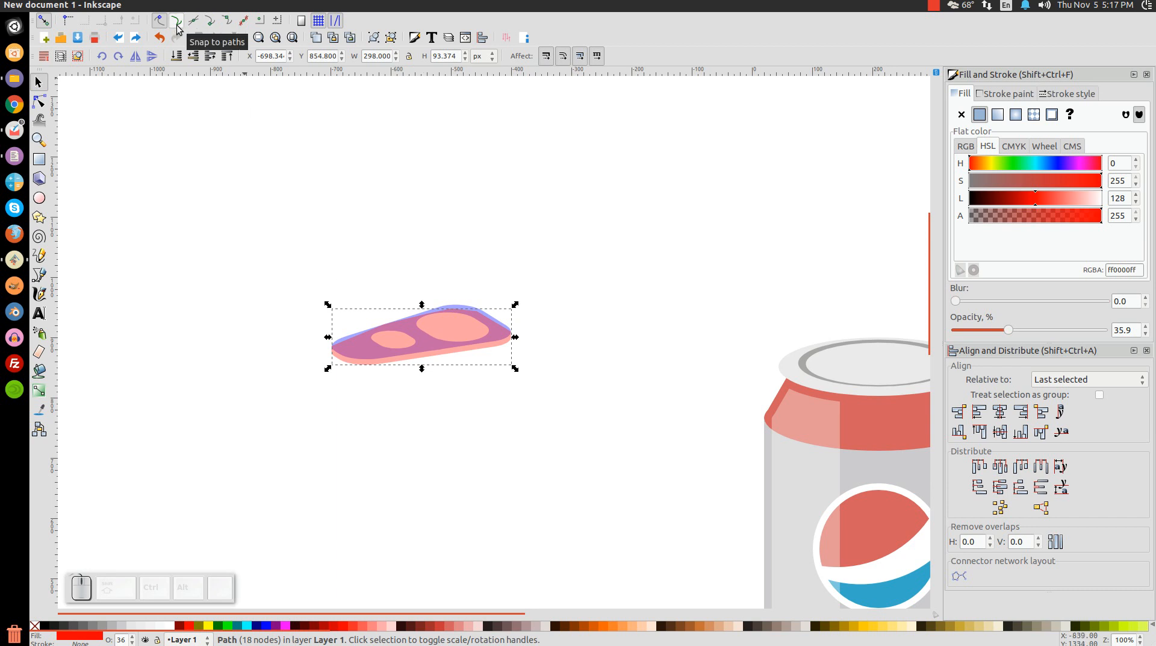
click(416, 335)
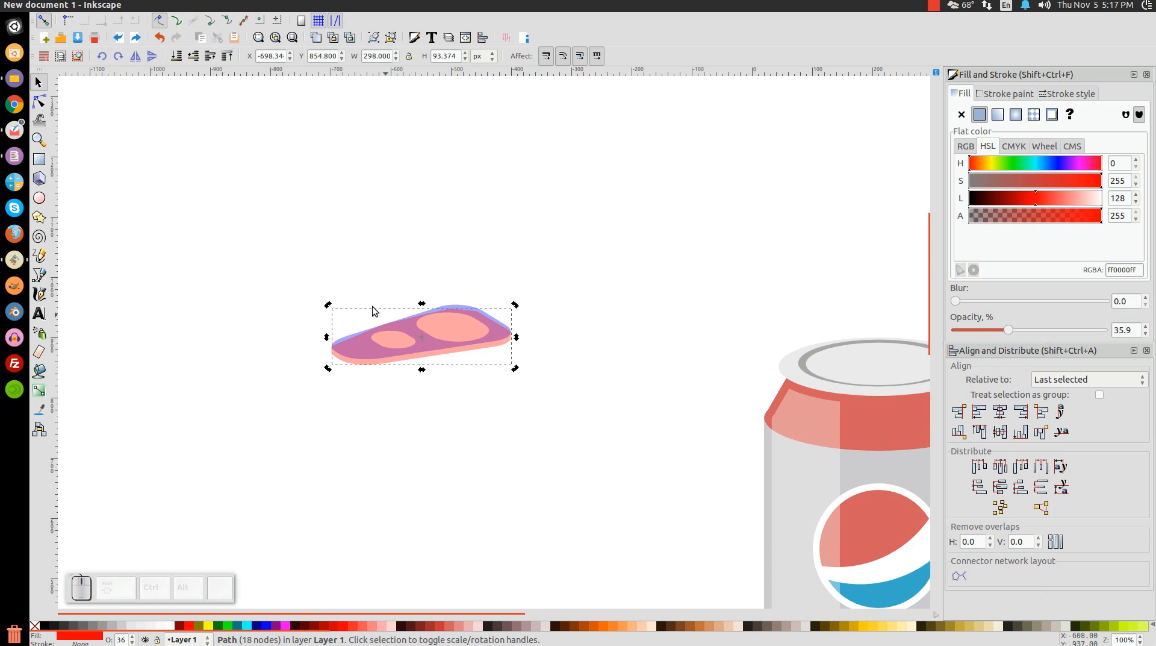
click(194, 58)
Step: Select both the blue tab and the red shape and set their opacity to 100%
click(409, 322)
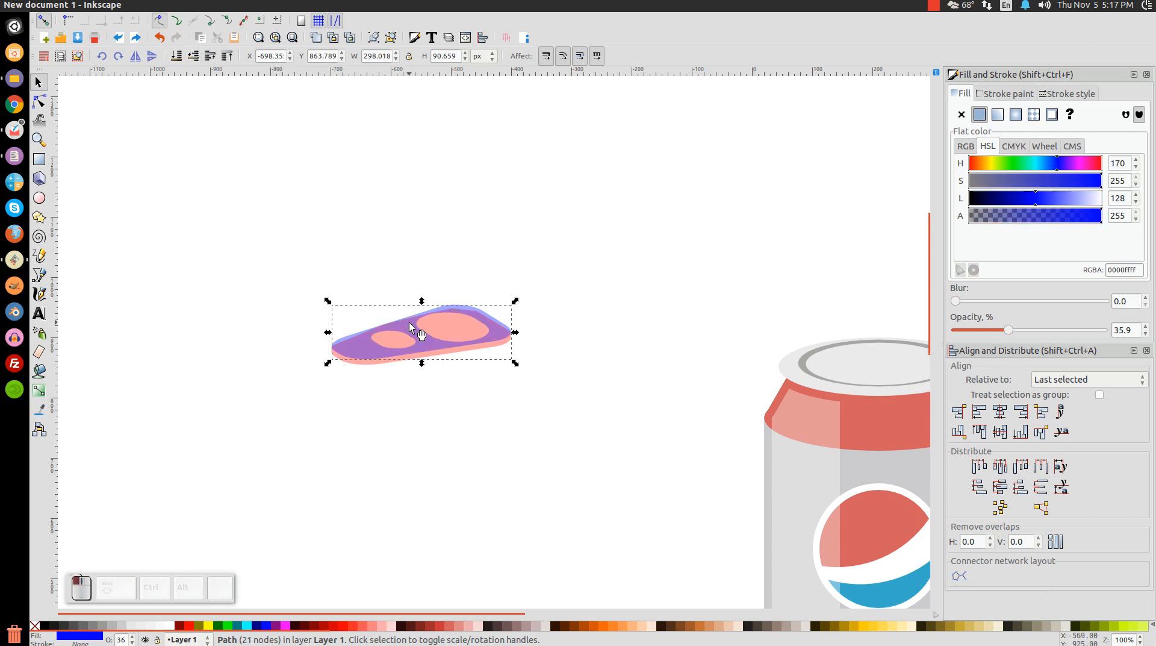
drag(588, 464, 215, 175)
click(1010, 331)
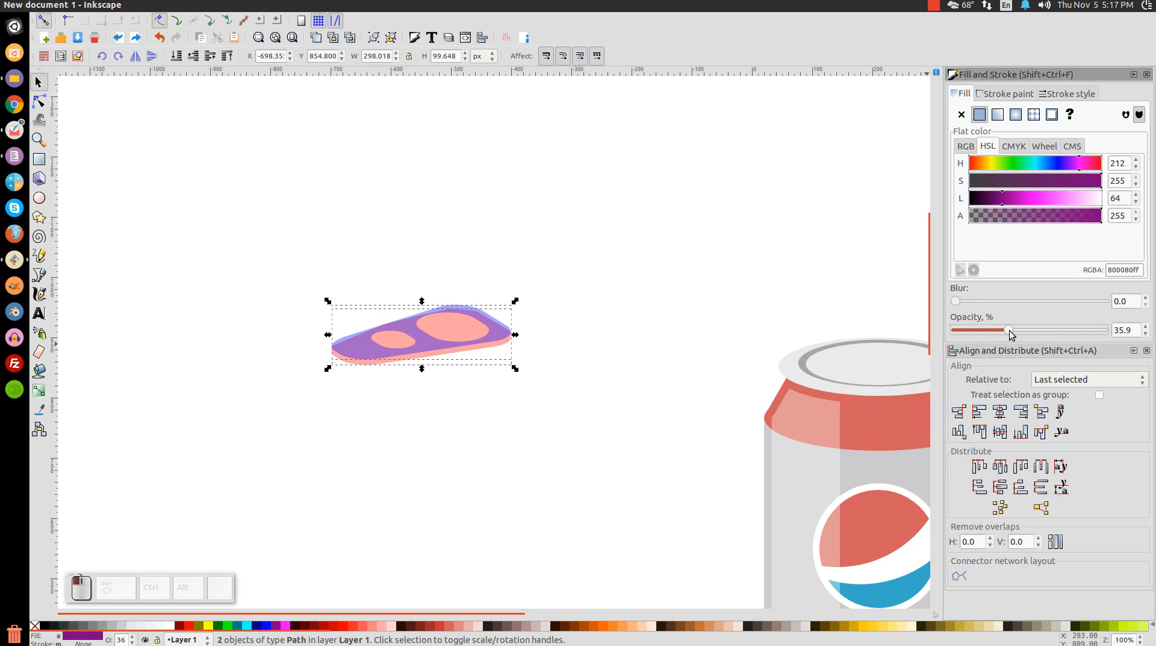
drag(1152, 328, 1150, 330)
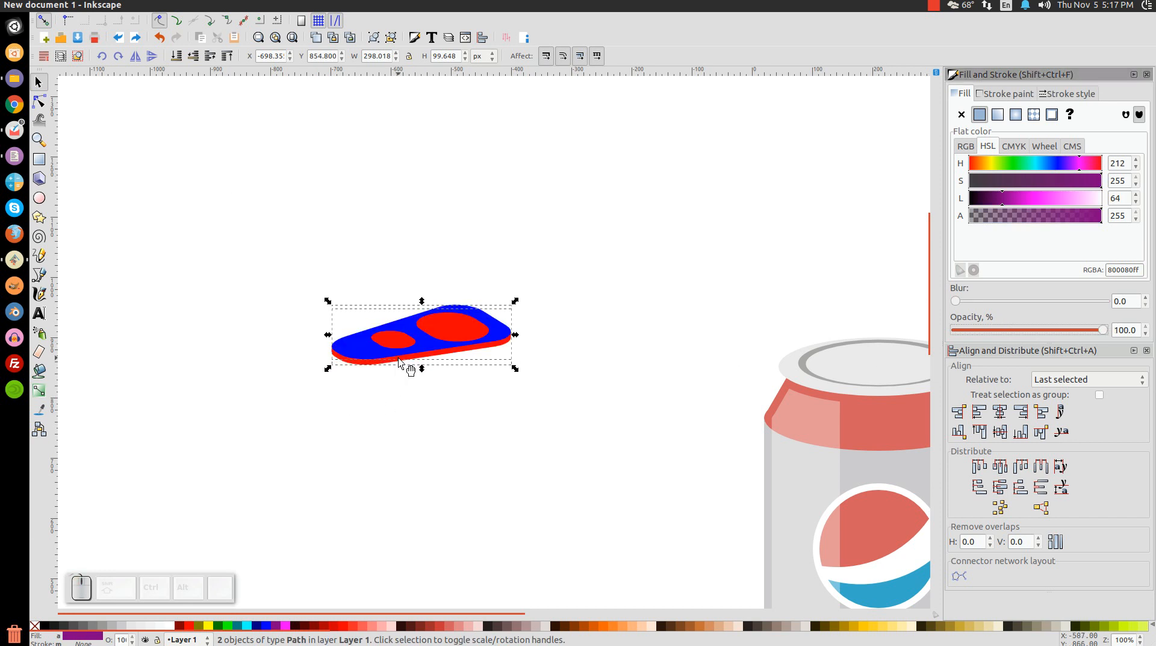
Step: Place both tab pieces in front of the can's lid and scale them proportionally to about 136 × 45 px
drag(400, 356, 645, 363)
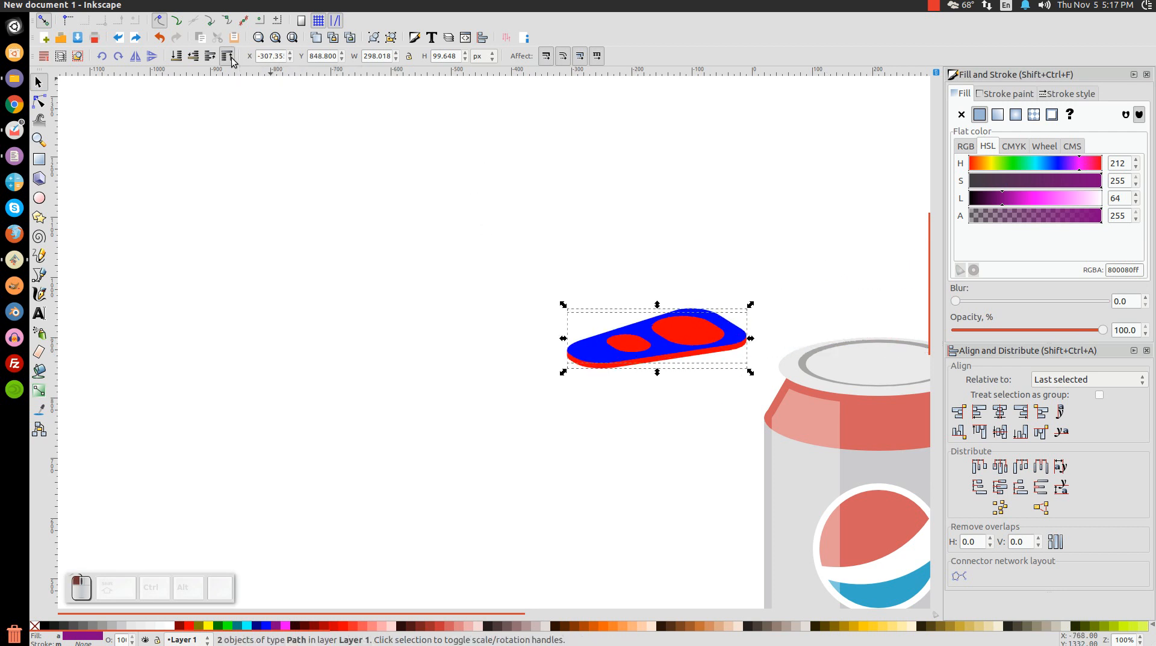
drag(643, 367, 413, 370)
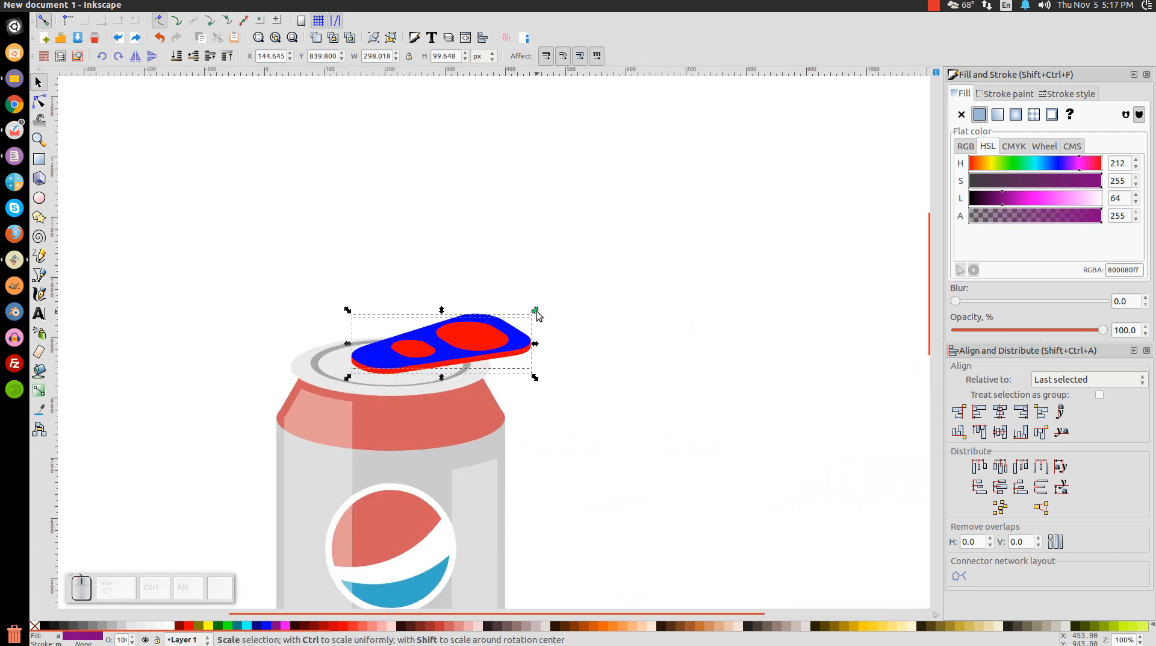
drag(537, 310, 437, 339)
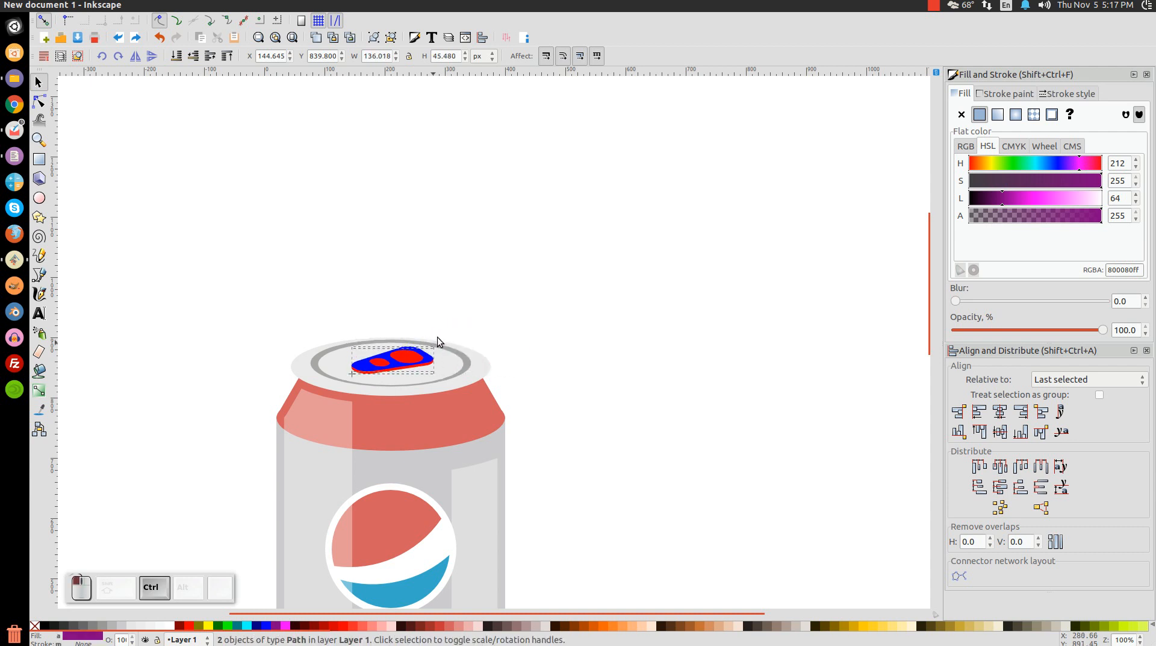
drag(386, 366, 541, 380)
Step: Fill the blue tab top with the lid's sampled light gray and raise its lightness to 255 for pure white
scroll(421, 369, up, 4)
scroll(421, 369, up, 1)
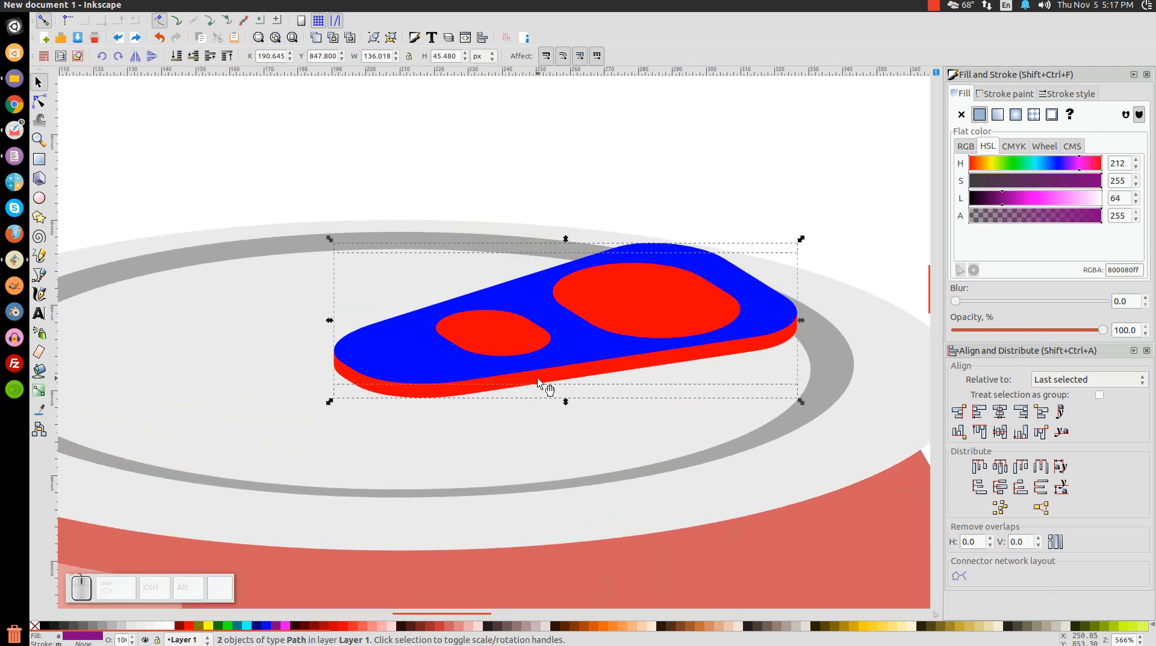
click(778, 143)
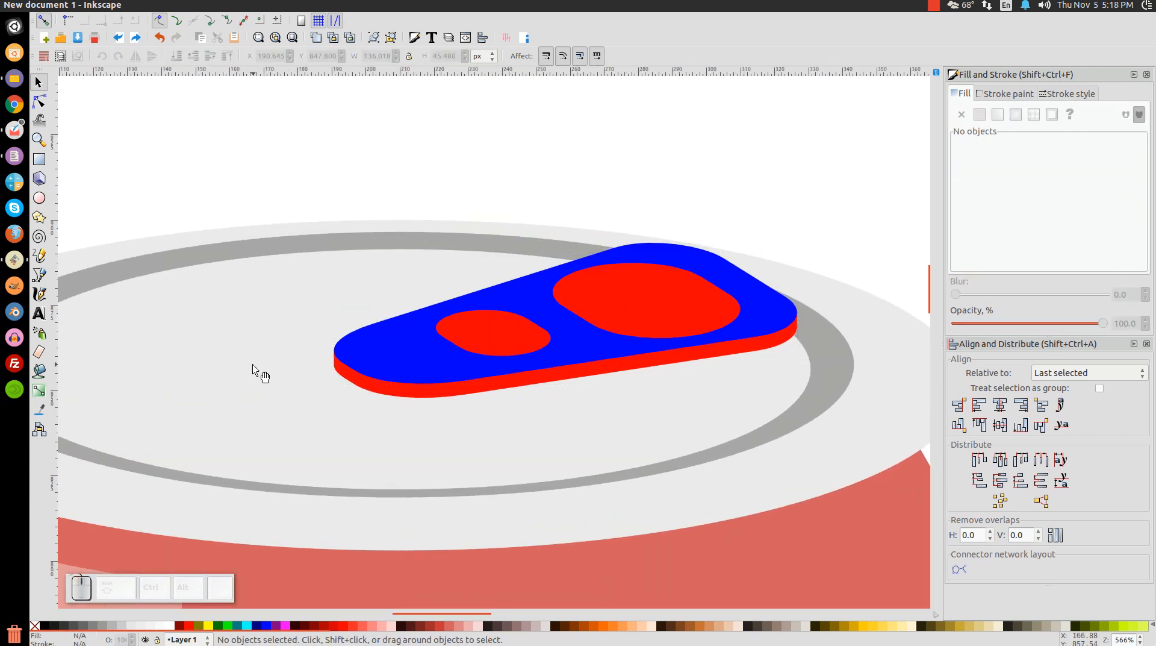
click(526, 287)
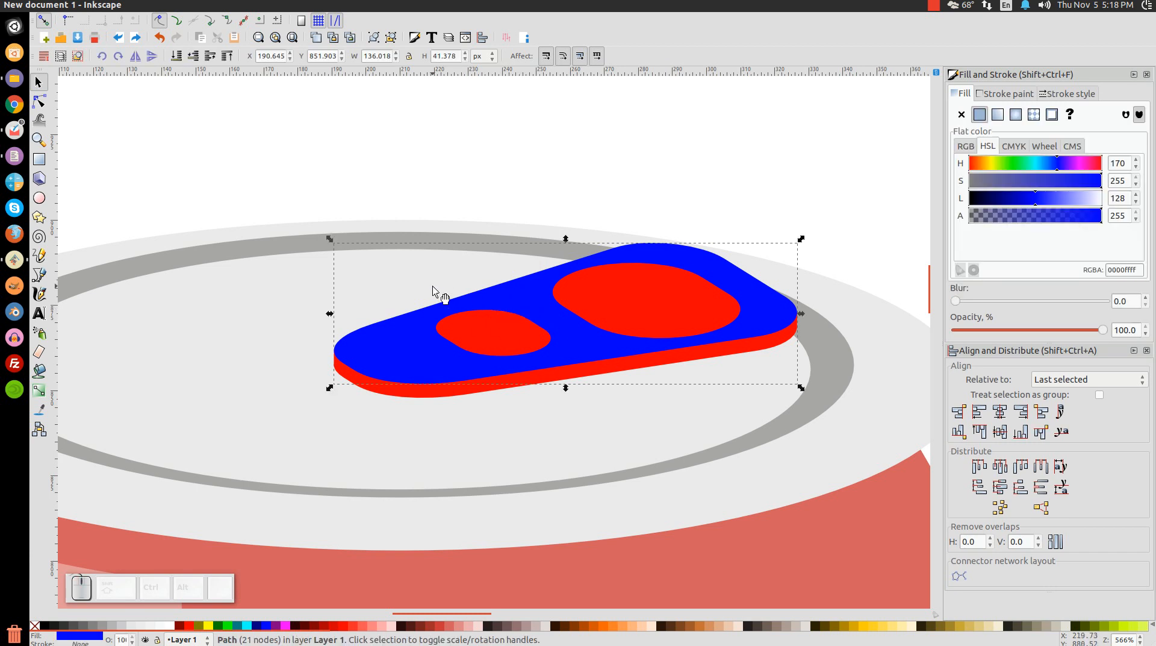
key(d)
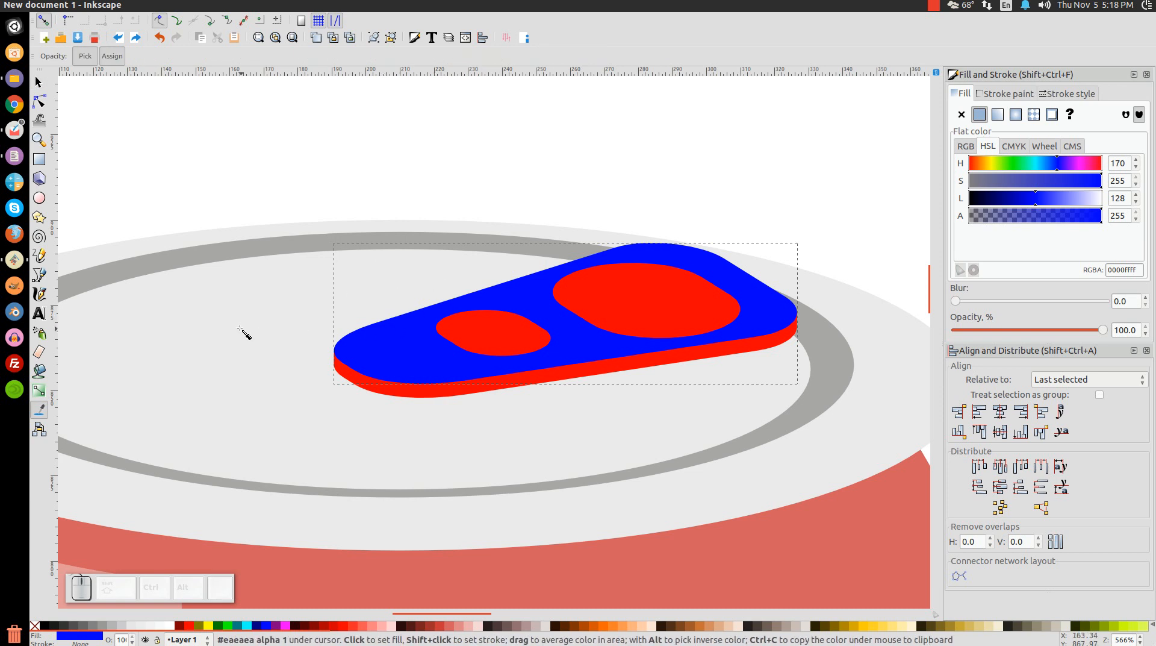
click(272, 298)
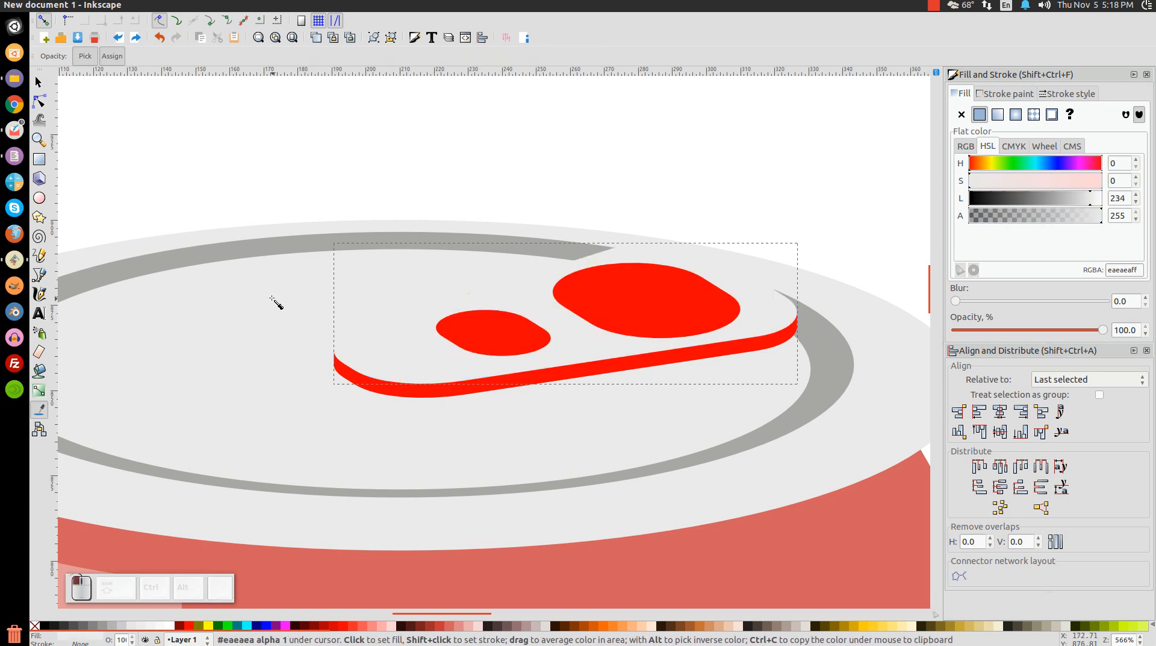
drag(1094, 203, 1102, 201)
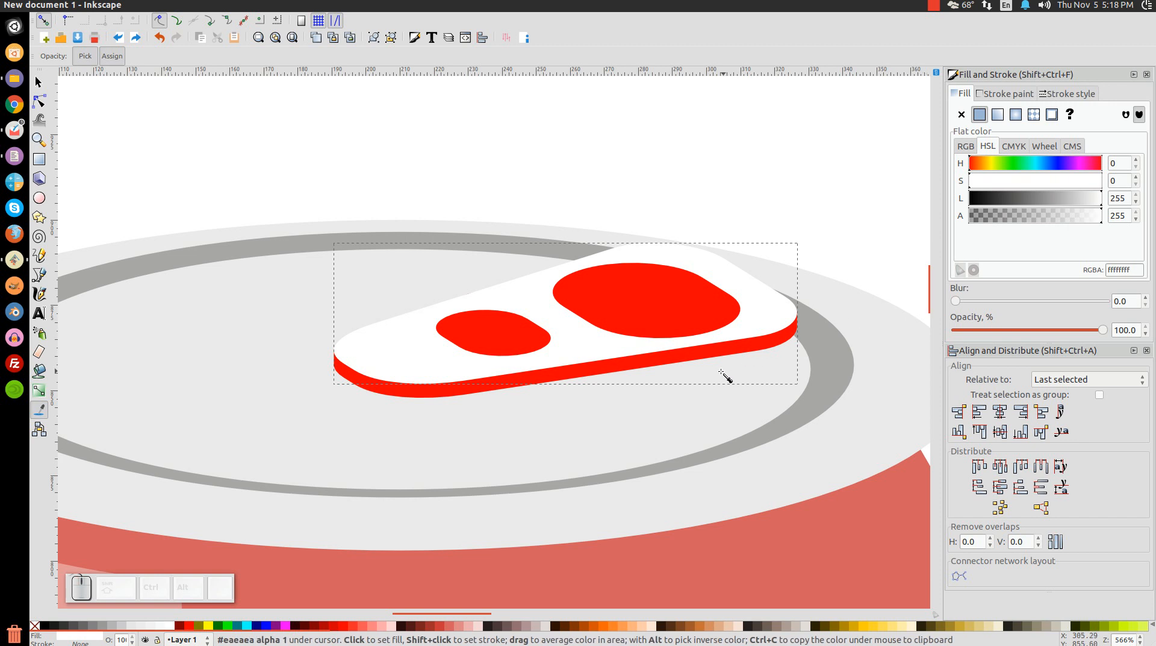
Step: Fill the red side of the tab with the gray a7a7a7 sampled from the lid's ring
click(43, 88)
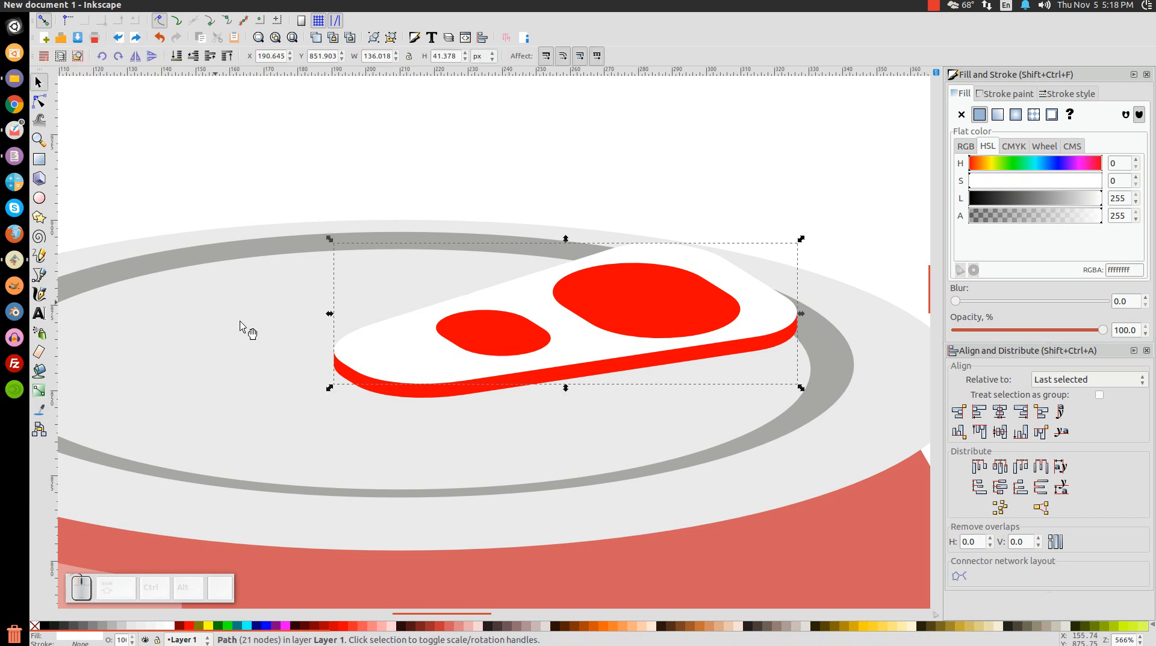
click(410, 397)
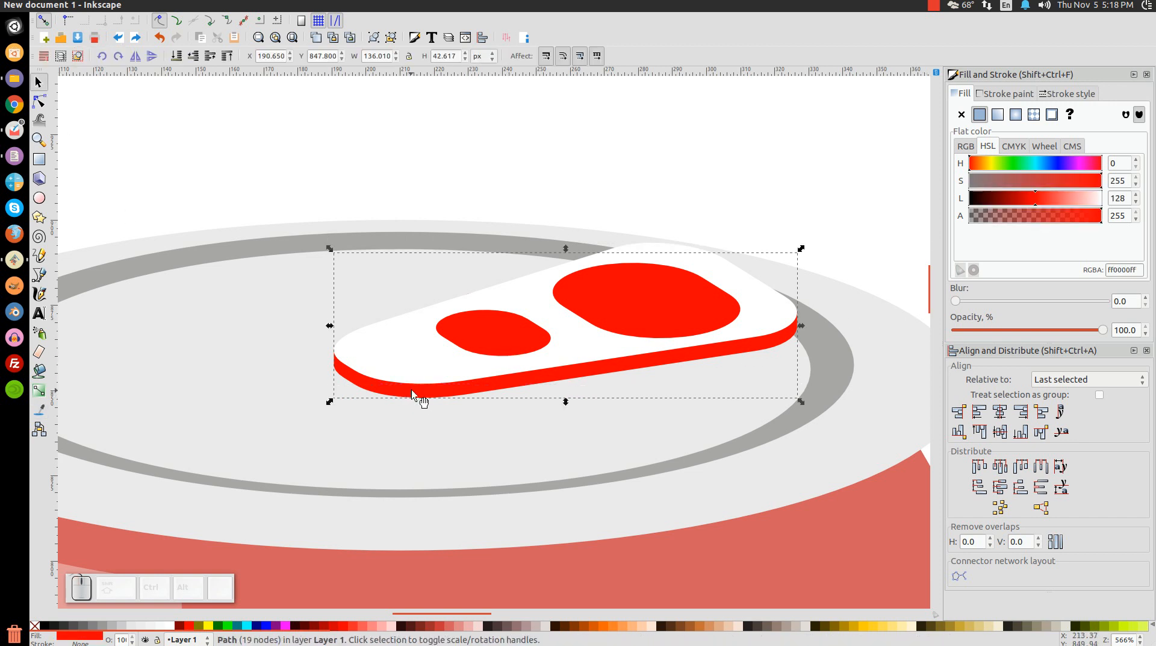
key(d)
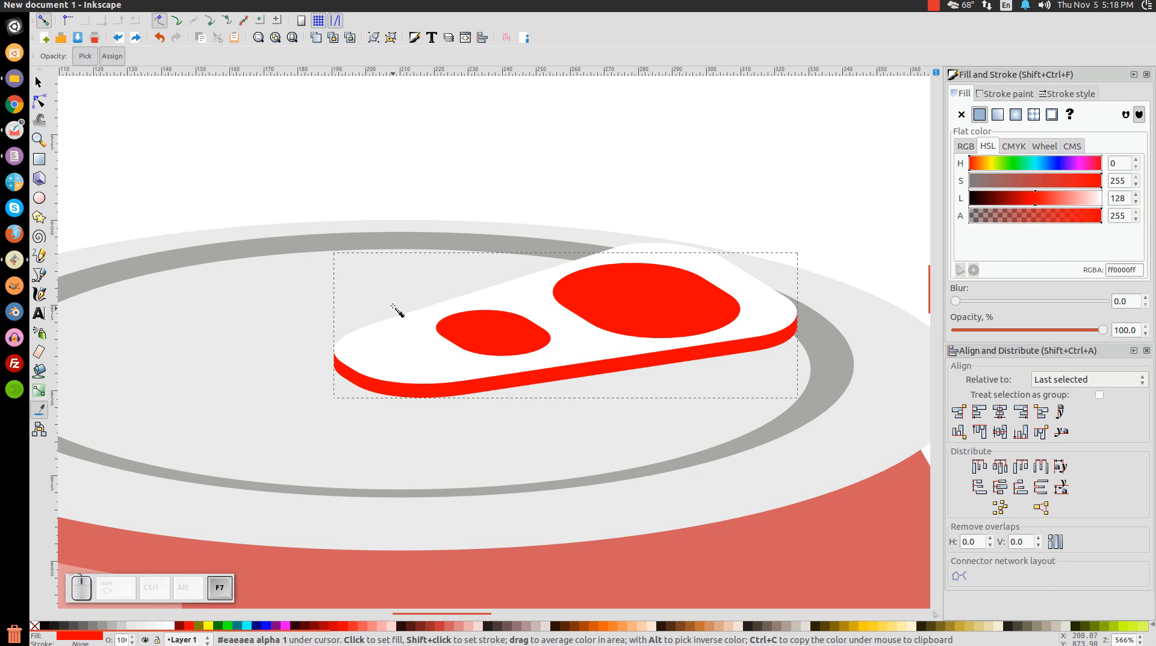
click(405, 240)
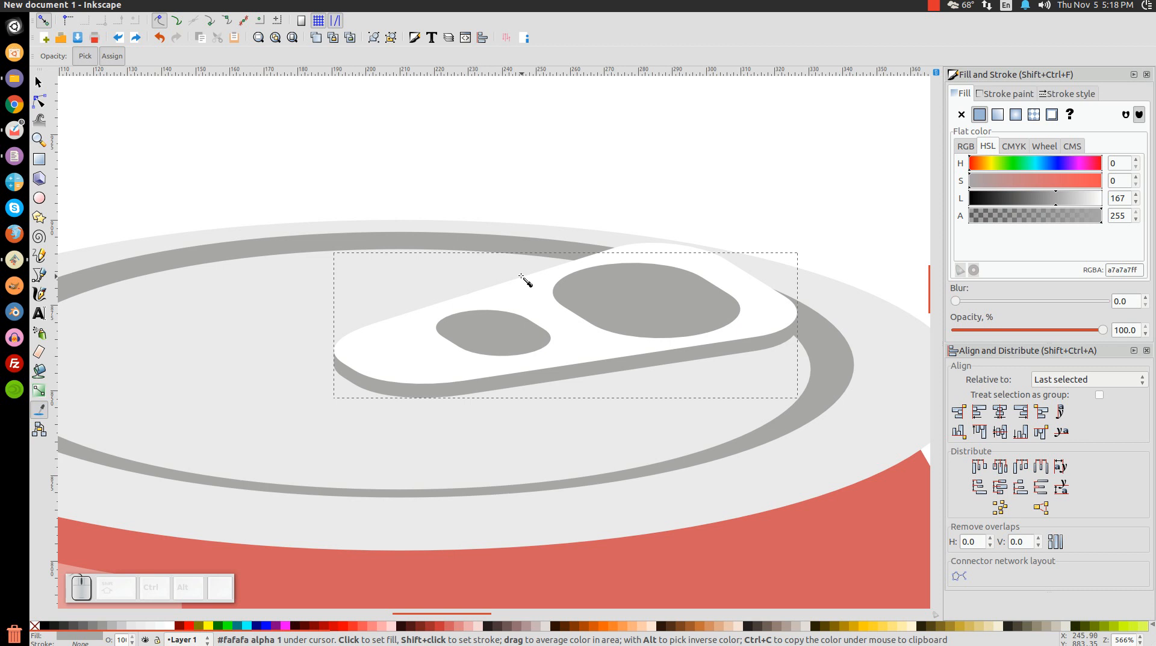
Step: Select all parts of the finished can and scale them proportionally about the centre to about 204 × 352 px
key(1)
key(s)
drag(704, 262, 727, 218)
click(787, 302)
drag(786, 298, 736, 341)
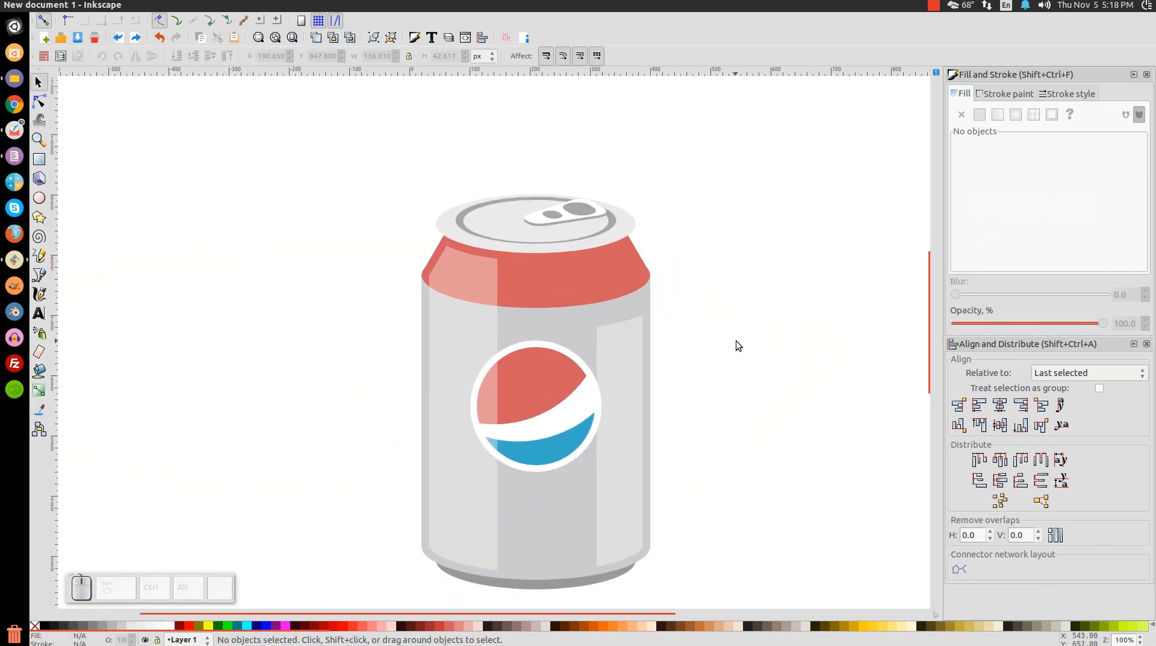
scroll(746, 277, down, 2)
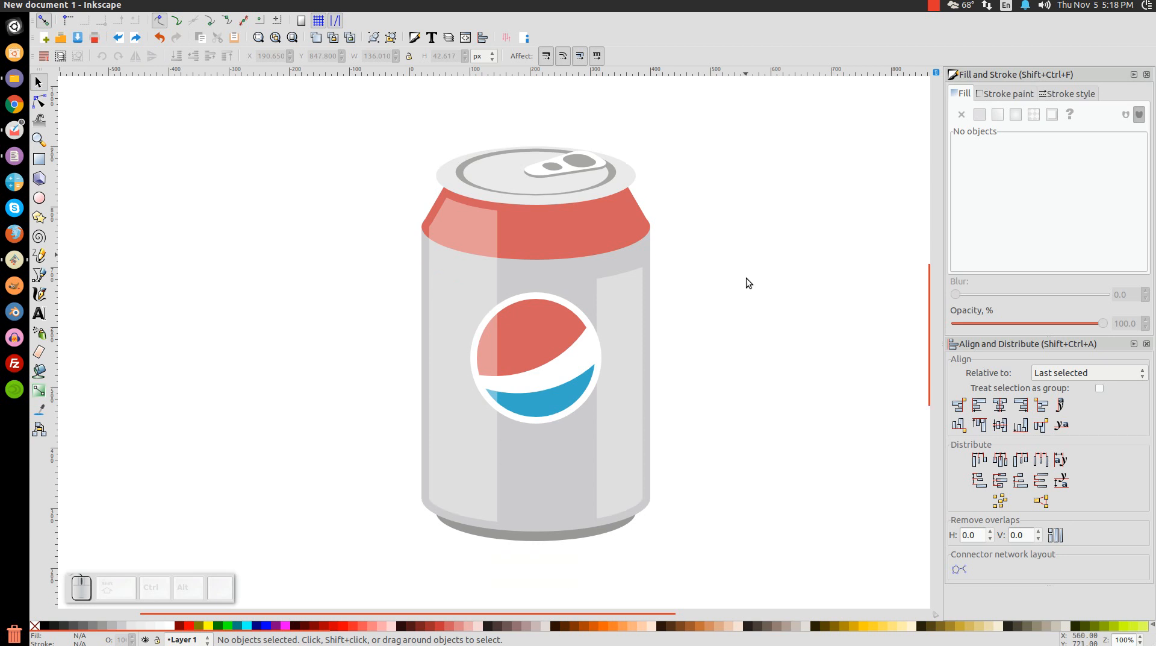
drag(743, 569, 275, 101)
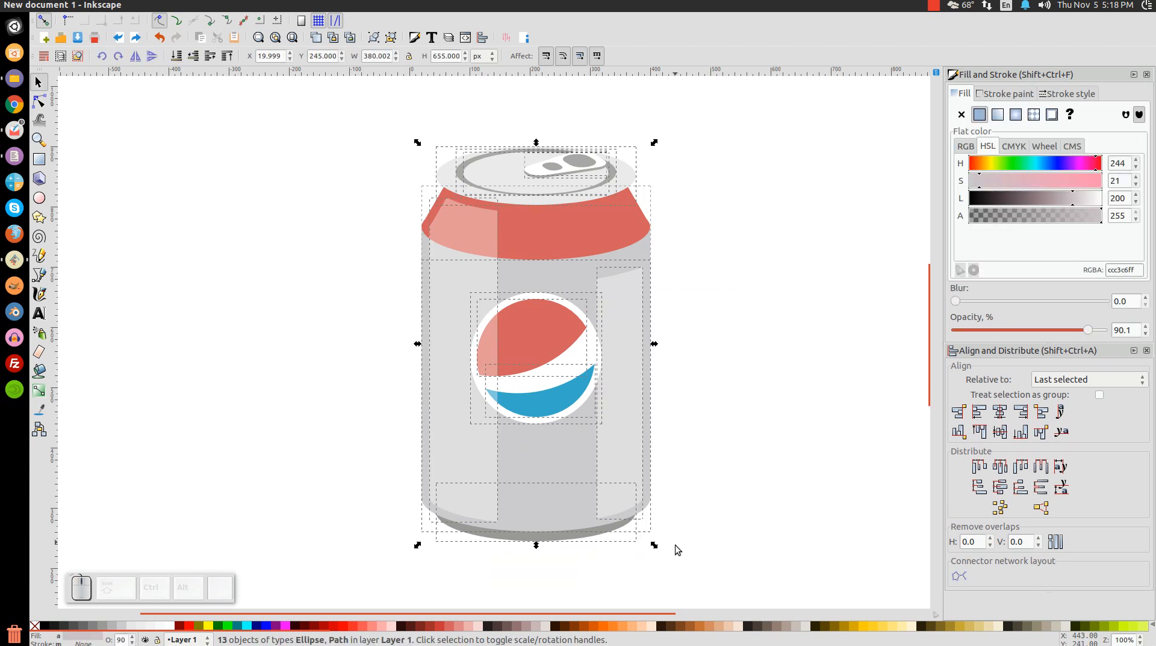
drag(656, 546, 604, 519)
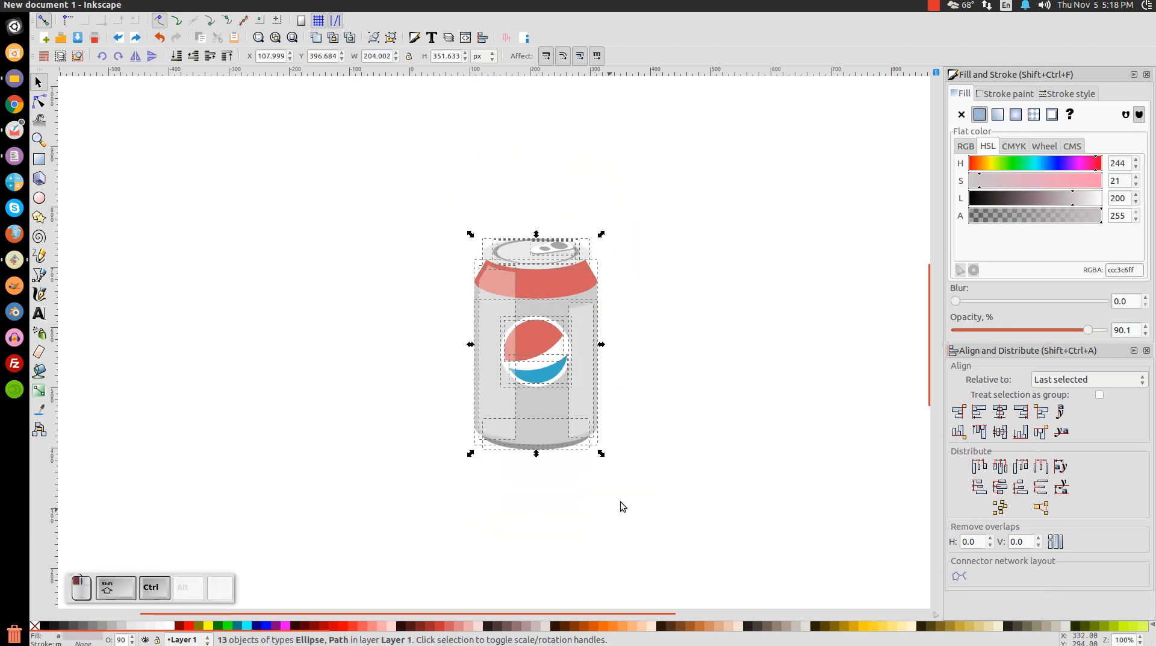
click(742, 306)
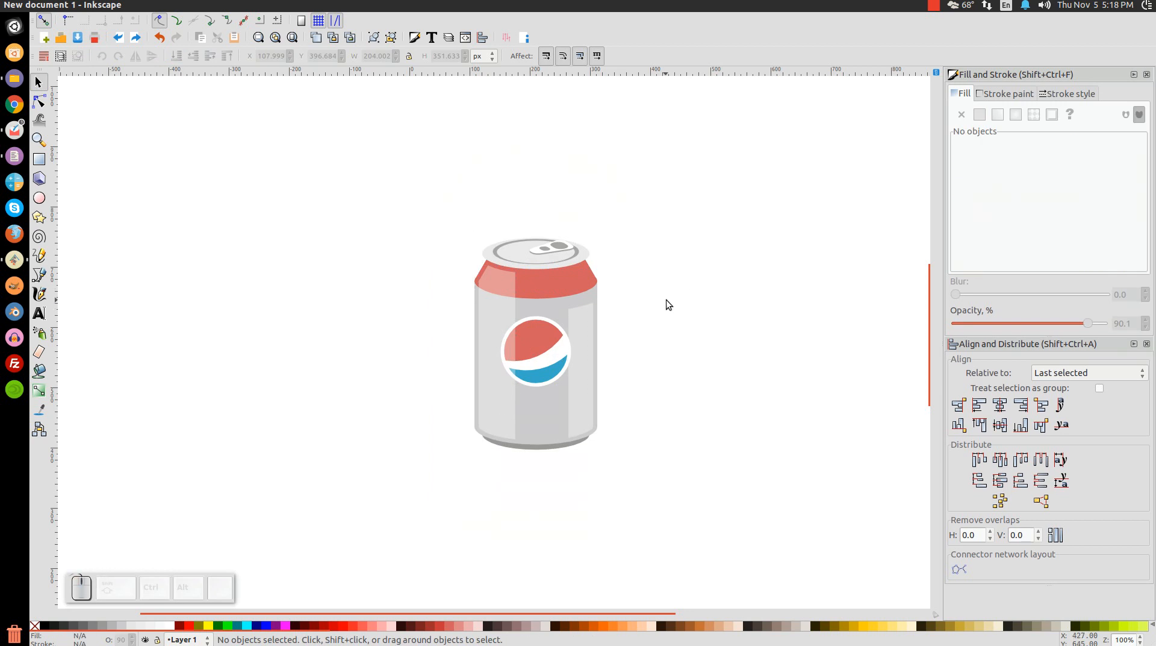
click(939, 7)
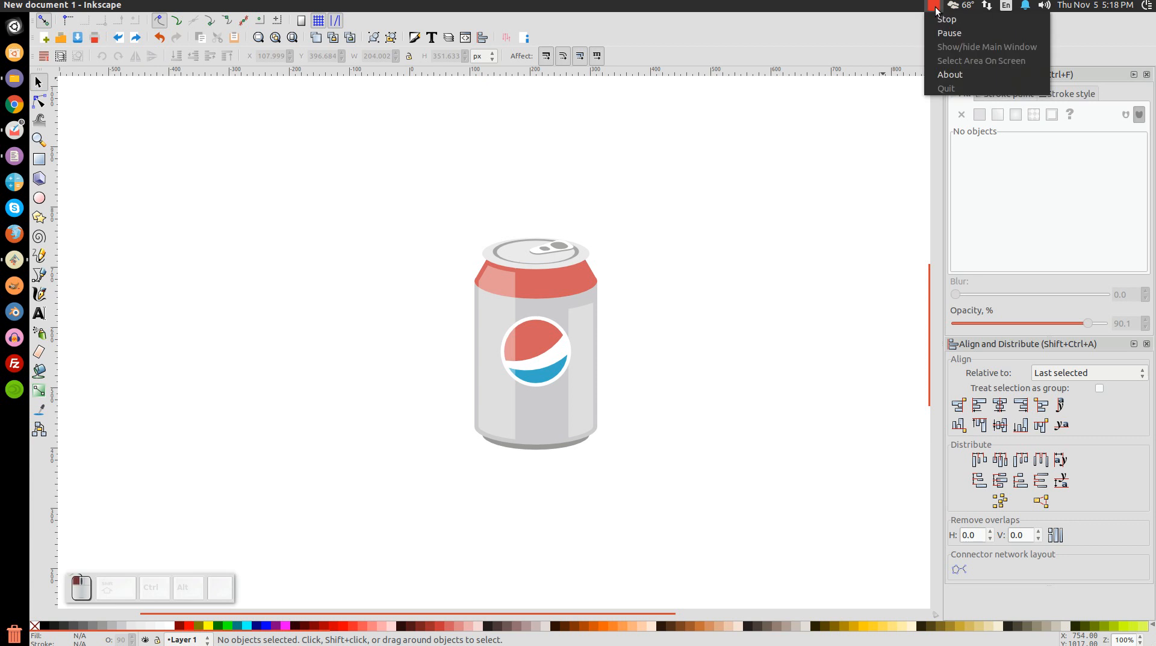